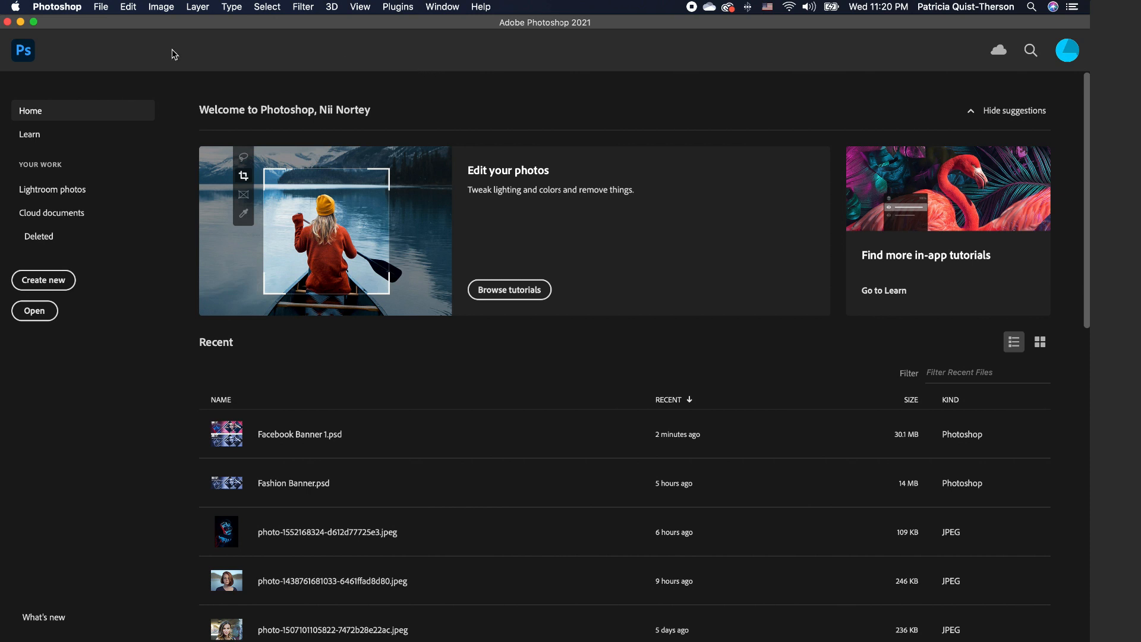
# Choose File > New to bring up the New Document settings.
pyautogui.click(101, 8)
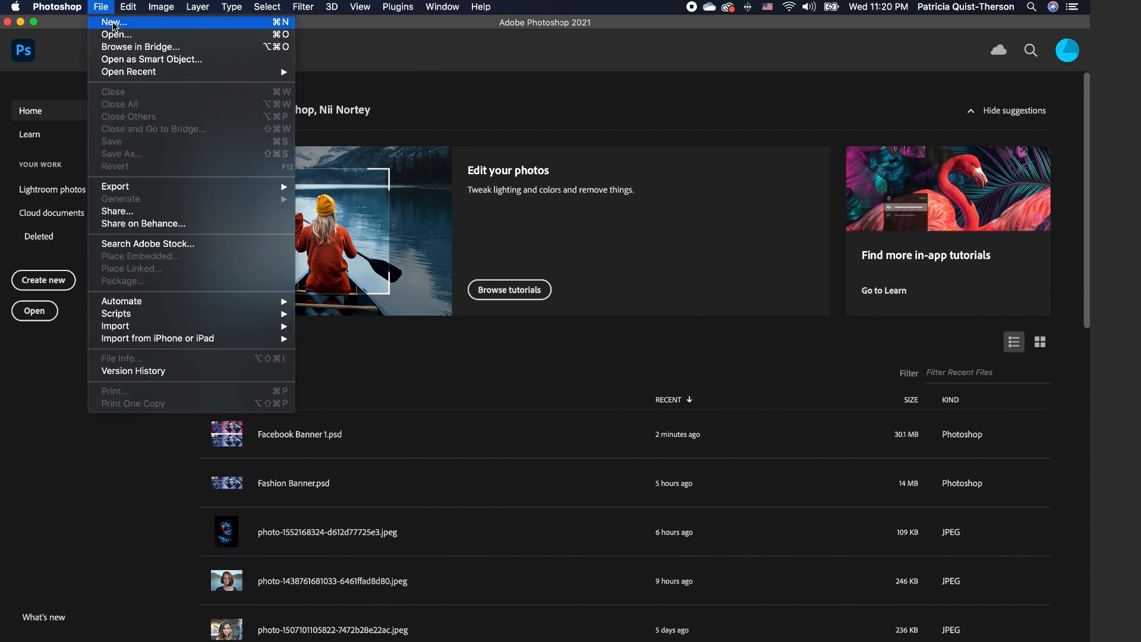
pyautogui.click(339, 82)
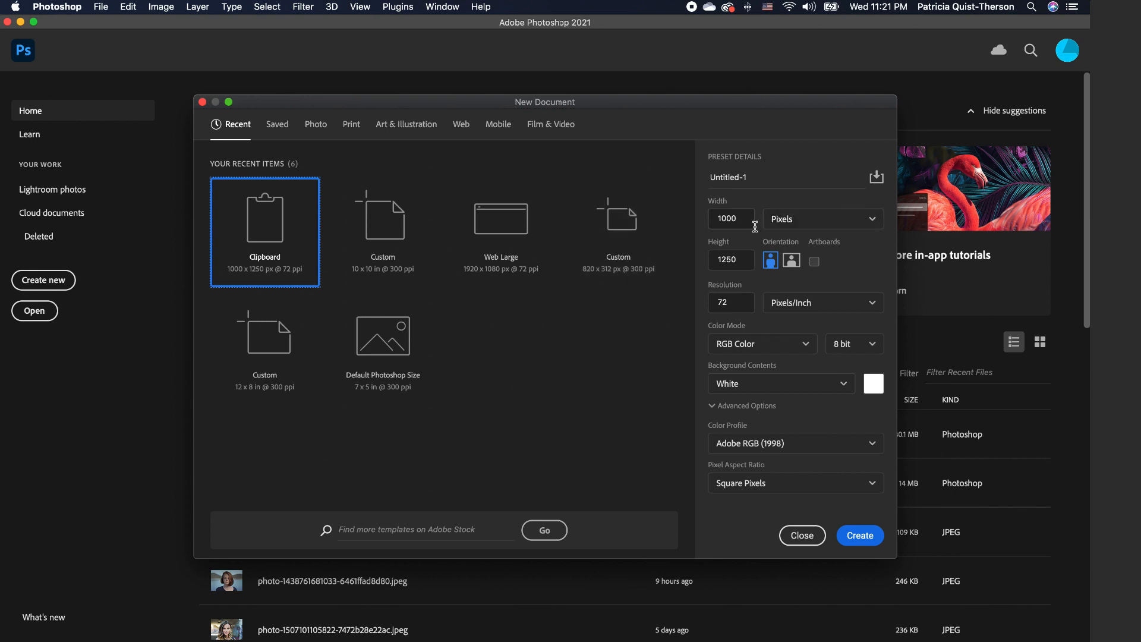
# Create a blank 820×312 px document at 300 ppi and fit it to the window.
pyautogui.moveTo(748, 221); pyautogui.dragTo(703, 223)
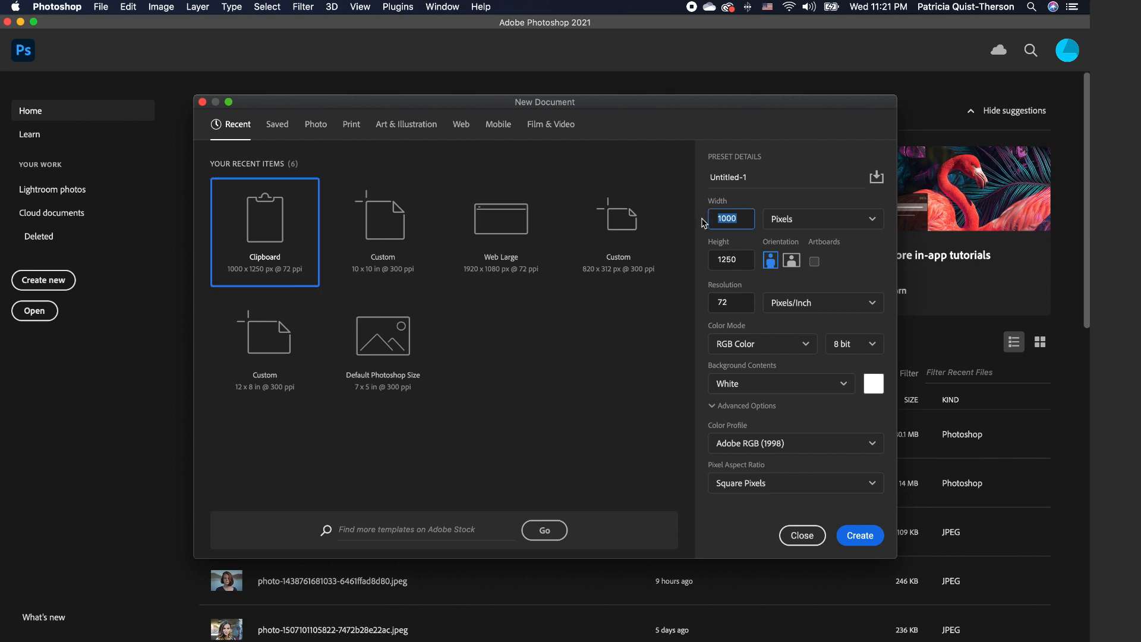
pyautogui.write('830')
pyautogui.press('BackSpace')
pyautogui.press('BackSpace')
pyautogui.write('20')
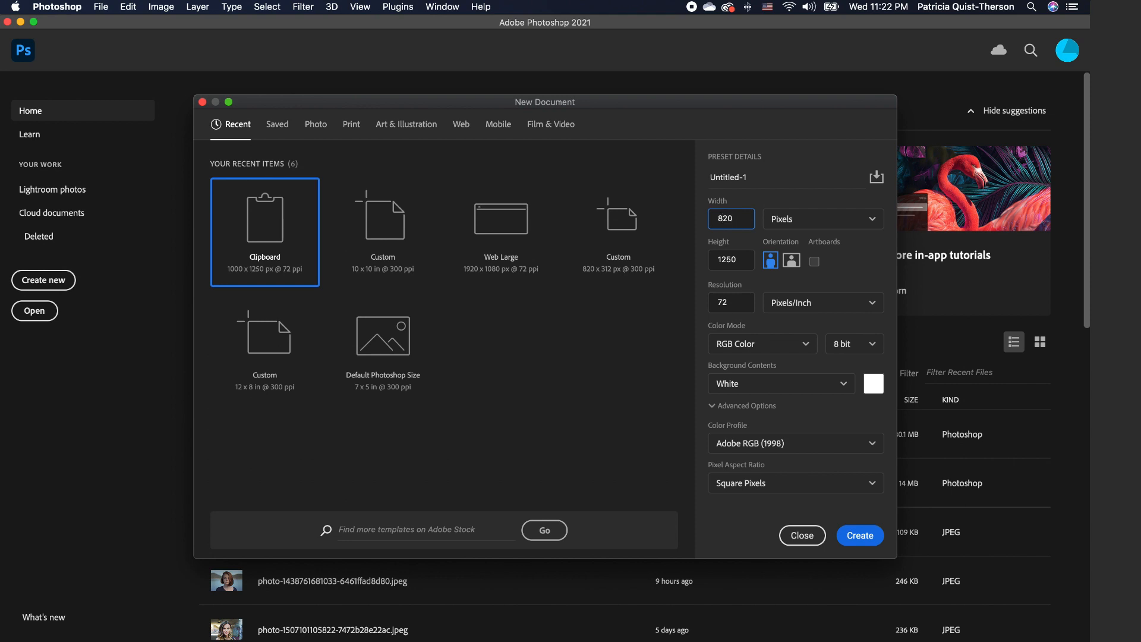
pyautogui.click(751, 266)
pyautogui.write('312')
pyautogui.click(732, 302)
pyautogui.write('300')
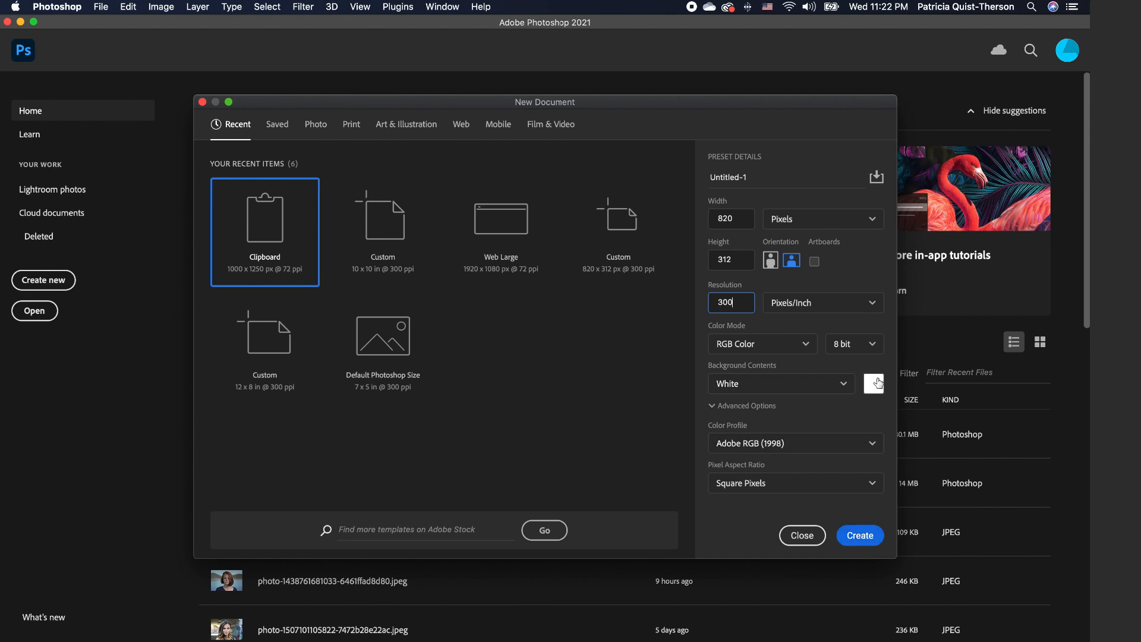
pyautogui.click(865, 535)
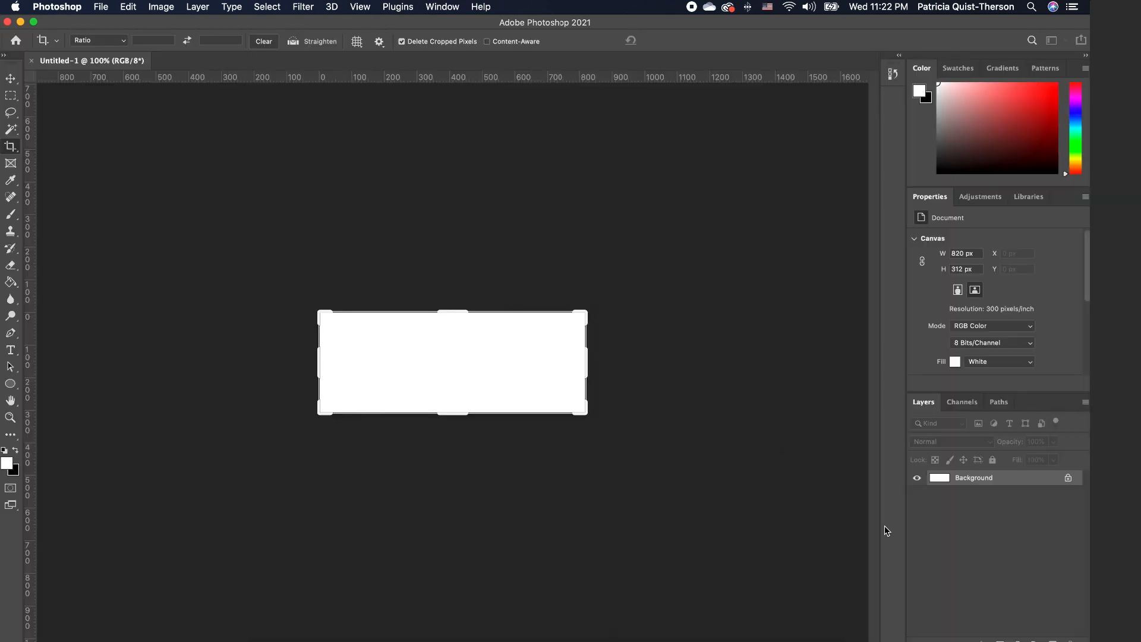
pyautogui.press('super+0')
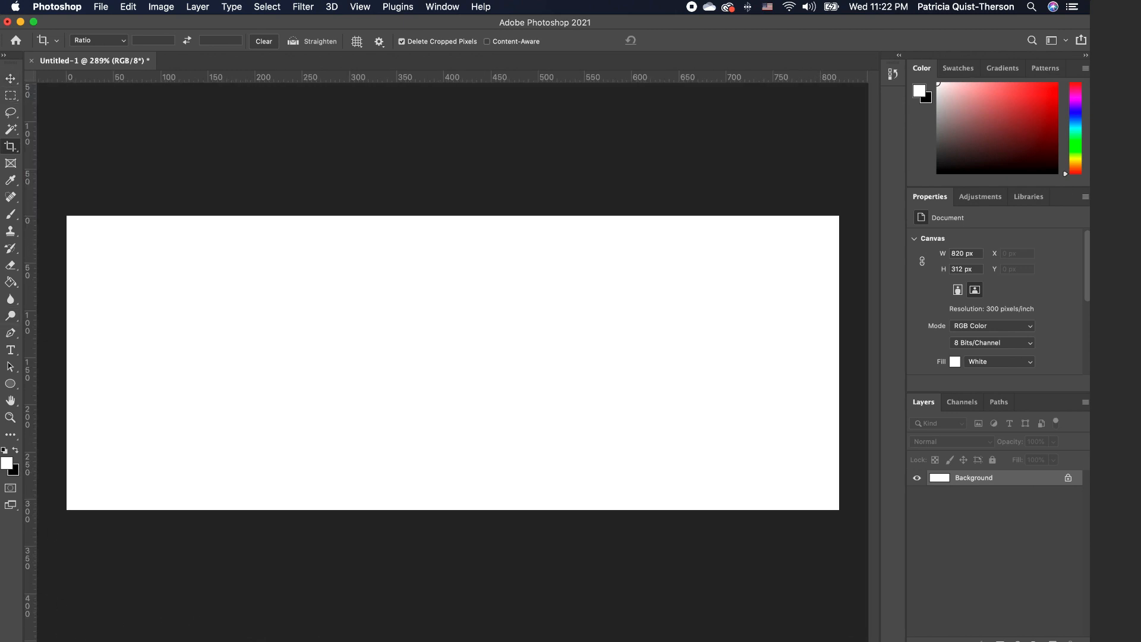
# Open the model photo from the Flyer 22 folder with Adobe Photoshop 2021.
pyautogui.click(265, 637)
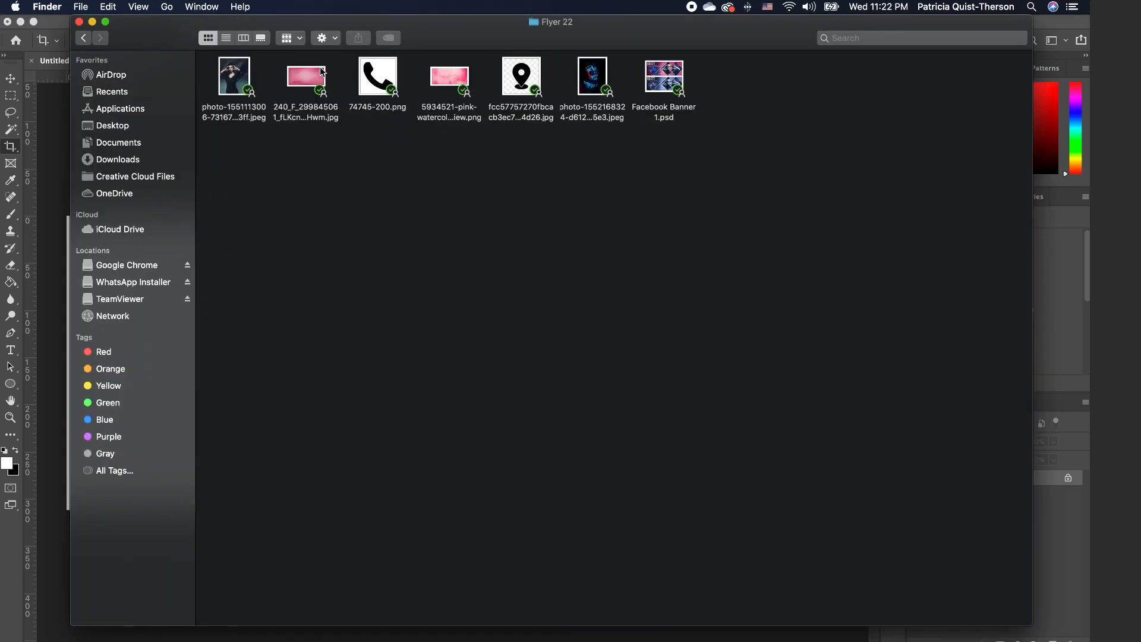
pyautogui.rightClick(242, 71)
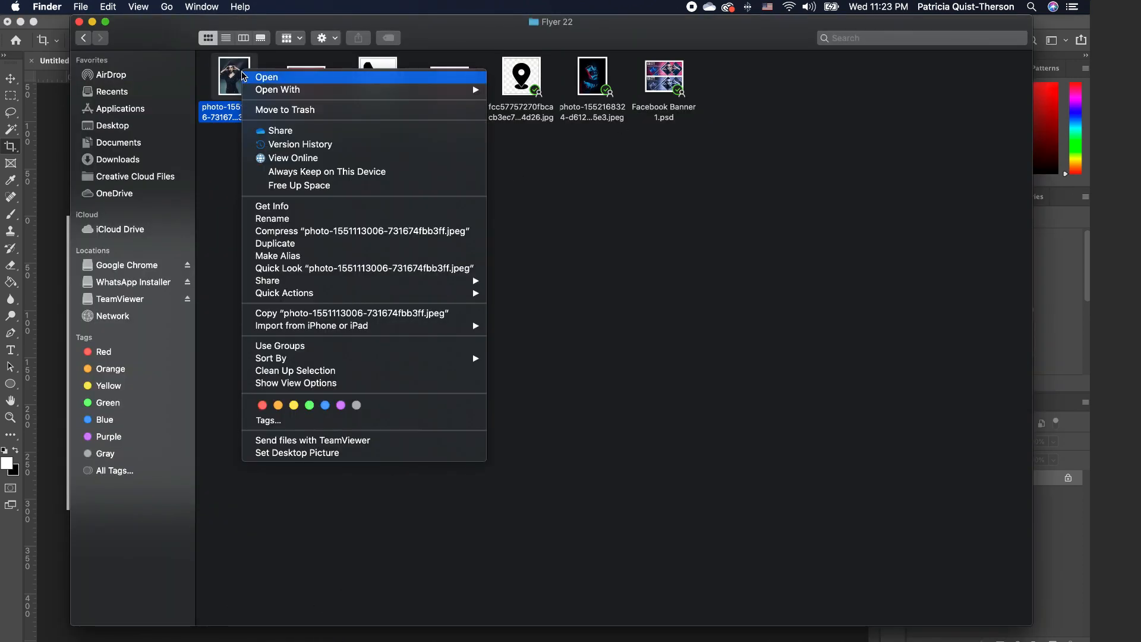
pyautogui.moveTo(303, 89)
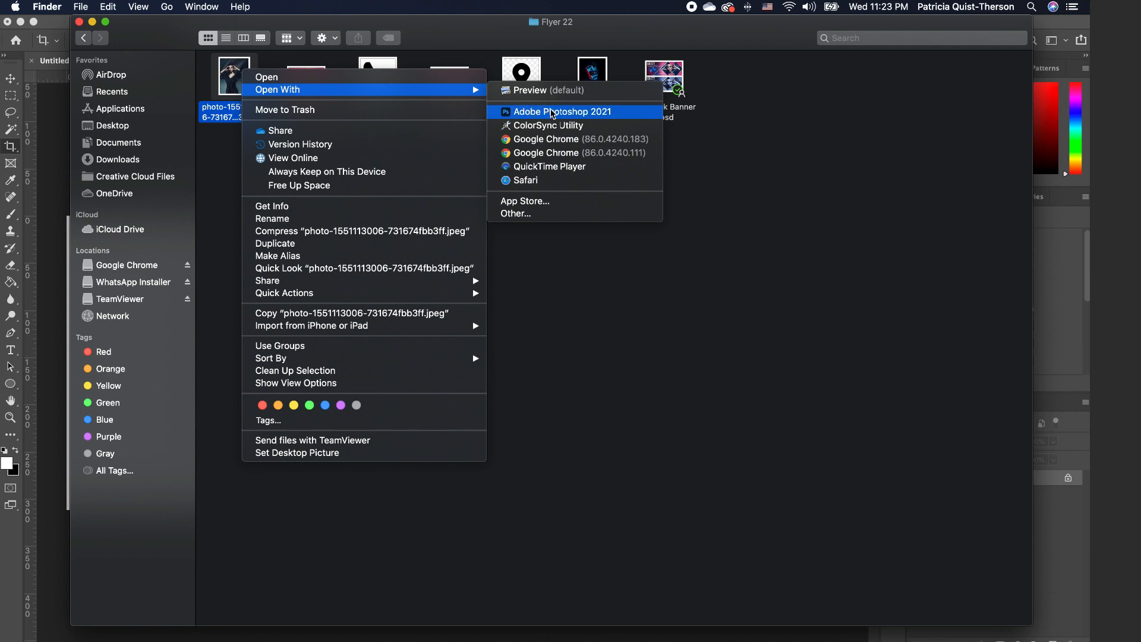
pyautogui.click(549, 112)
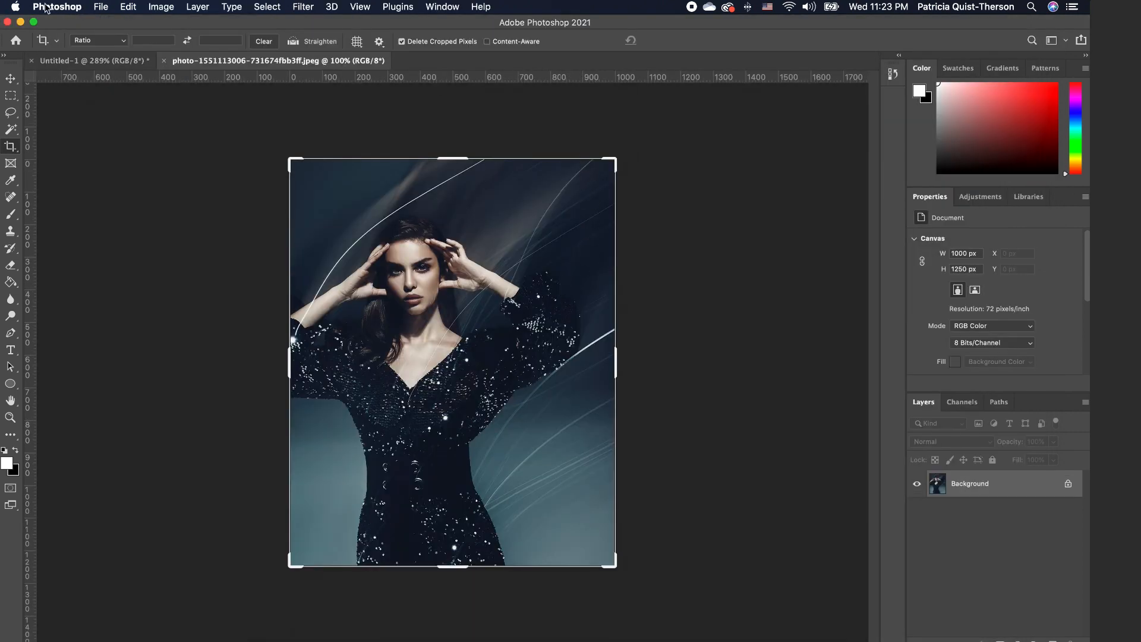
# Copy the model photo into the banner document and scale it down proportionally.
pyautogui.click(11, 79)
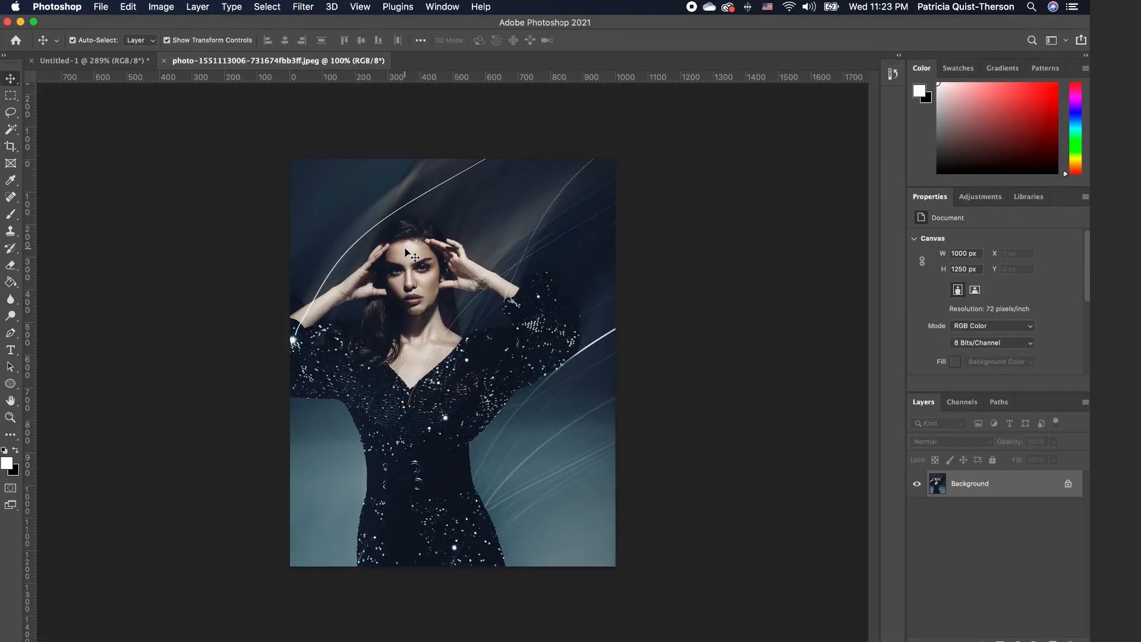
pyautogui.moveTo(94, 60); pyautogui.dragTo(349, 287)
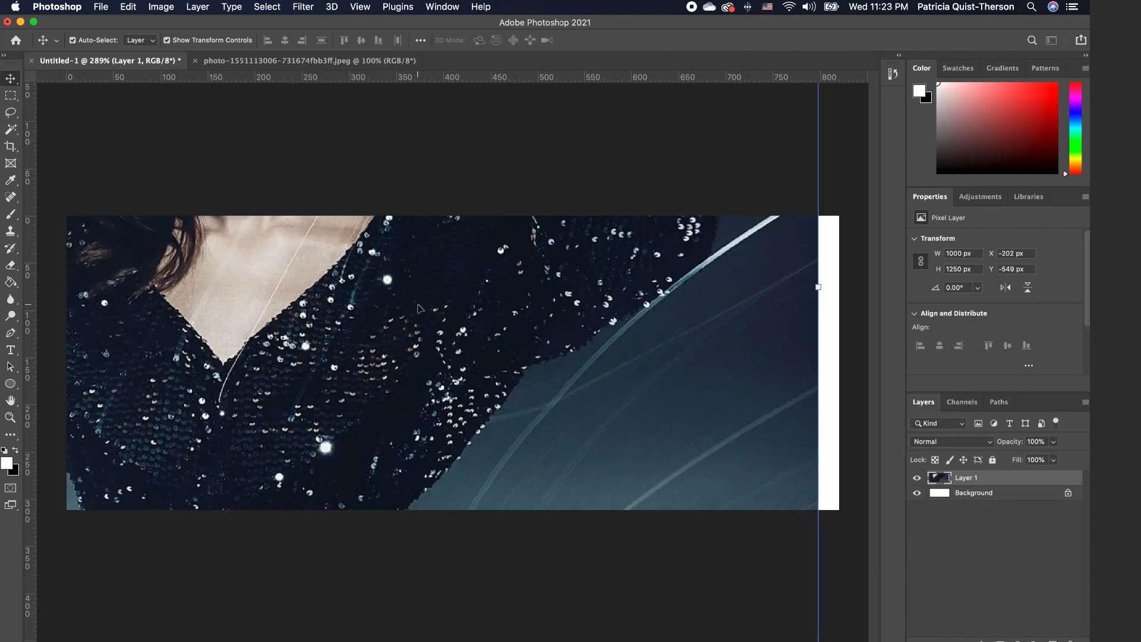
pyautogui.scroll(5, 421, 309)
pyautogui.scroll(-15, 420, 309)
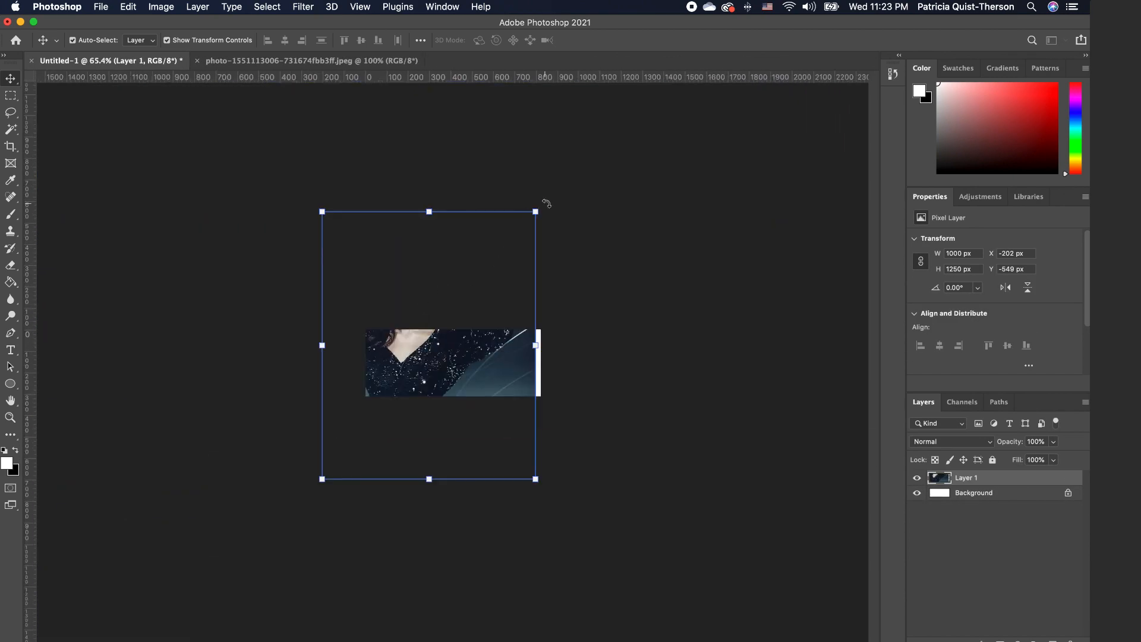
pyautogui.moveTo(535, 212); pyautogui.dragTo(460, 307)
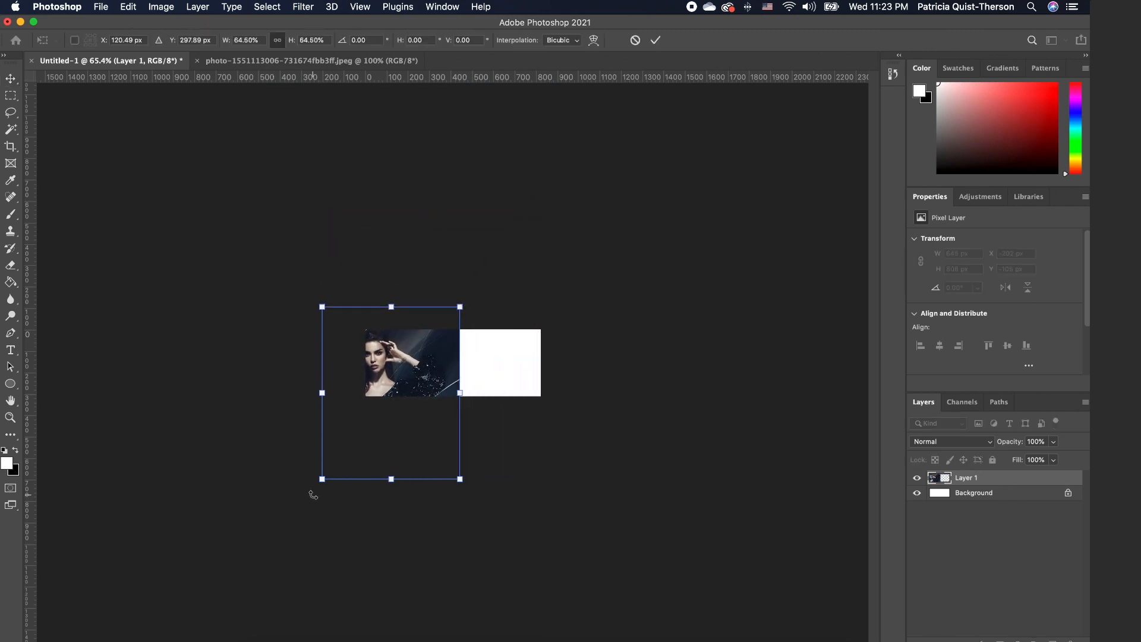
pyautogui.moveTo(322, 479); pyautogui.dragTo(383, 403)
pyautogui.scroll(-3, 442, 367)
pyautogui.scroll(8, 443, 367)
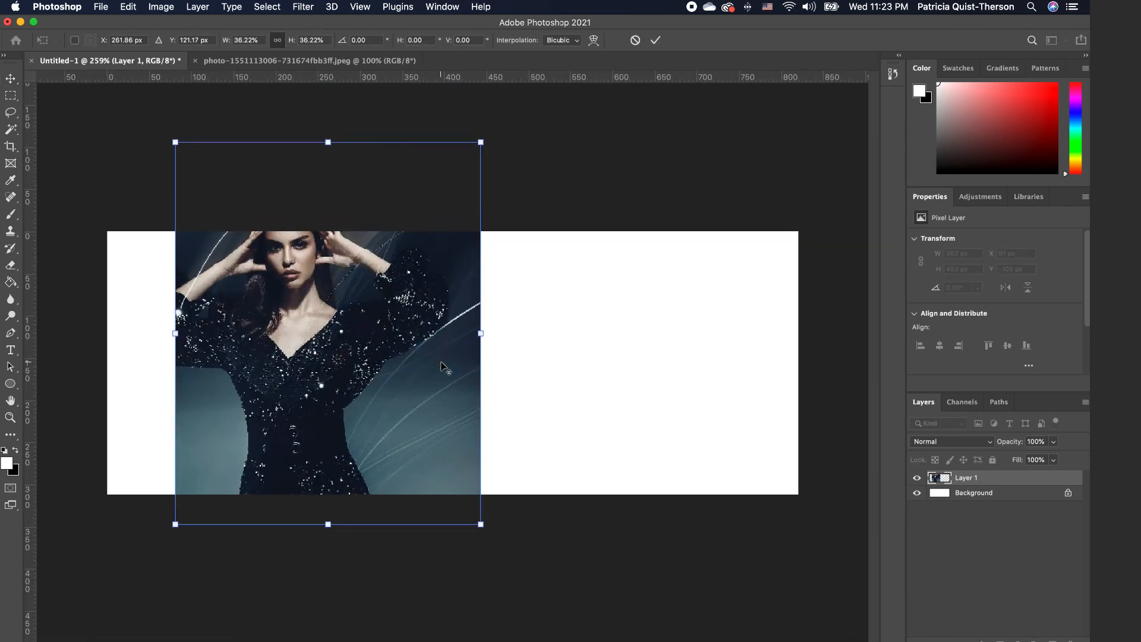
pyautogui.press('Return')
pyautogui.click(203, 38)
# Place the photo on the banner's right side at full height with the face showing.
pyautogui.moveTo(333, 362); pyautogui.dragTo(648, 386)
pyautogui.moveTo(493, 166); pyautogui.dragTo(397, 82)
pyautogui.moveTo(621, 378); pyautogui.dragTo(604, 455)
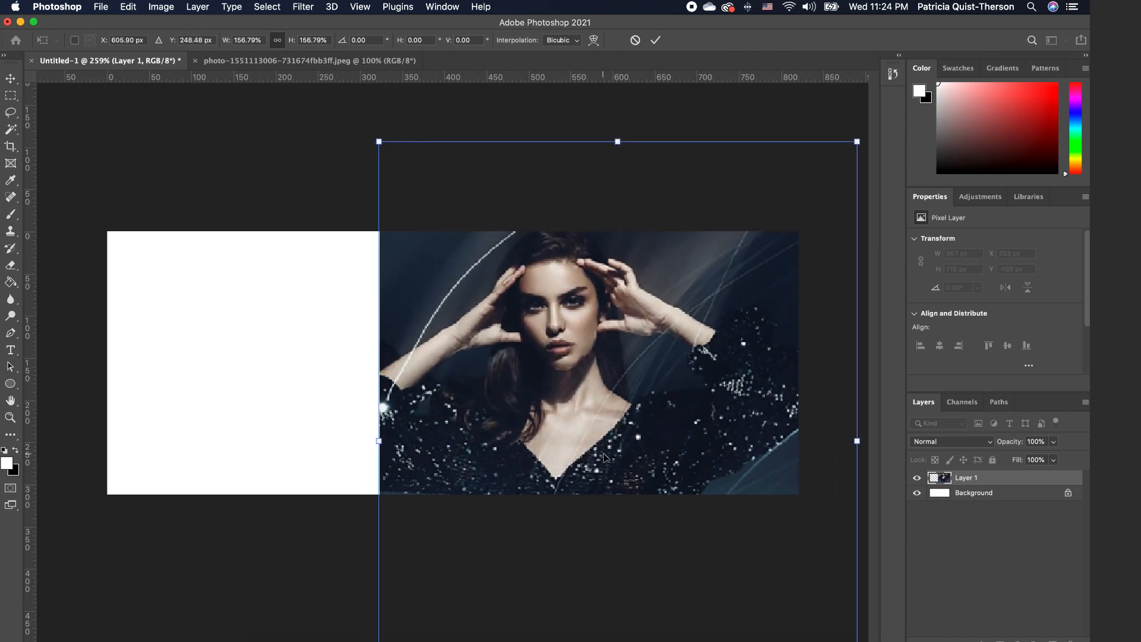
pyautogui.press('Return')
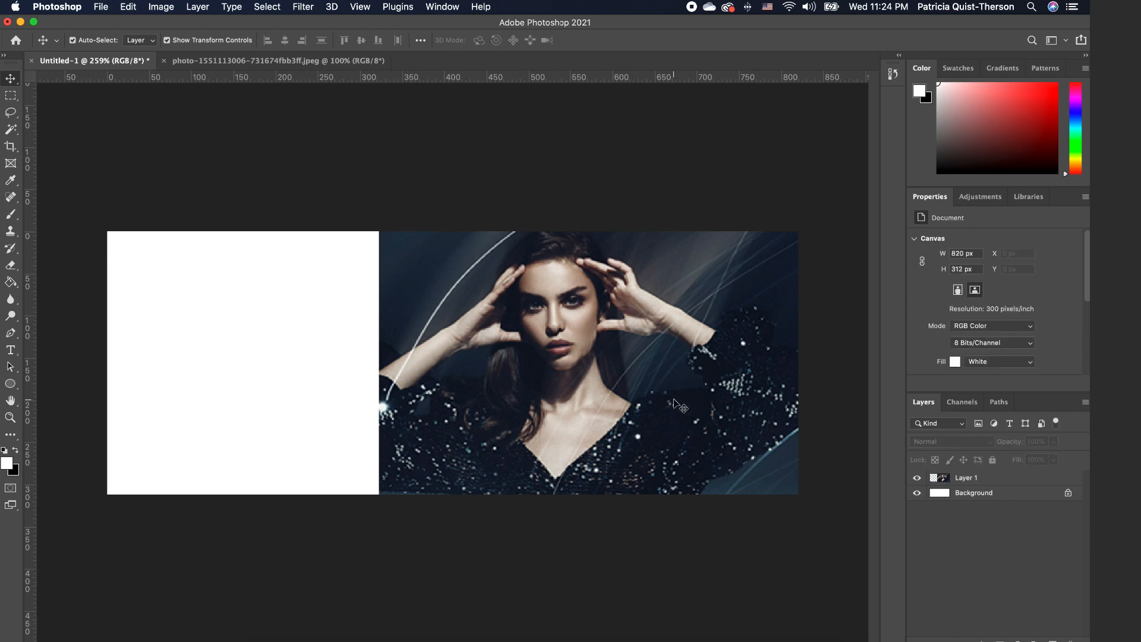
pyautogui.scroll(1, 675, 404)
pyautogui.scroll(1, 675, 404)
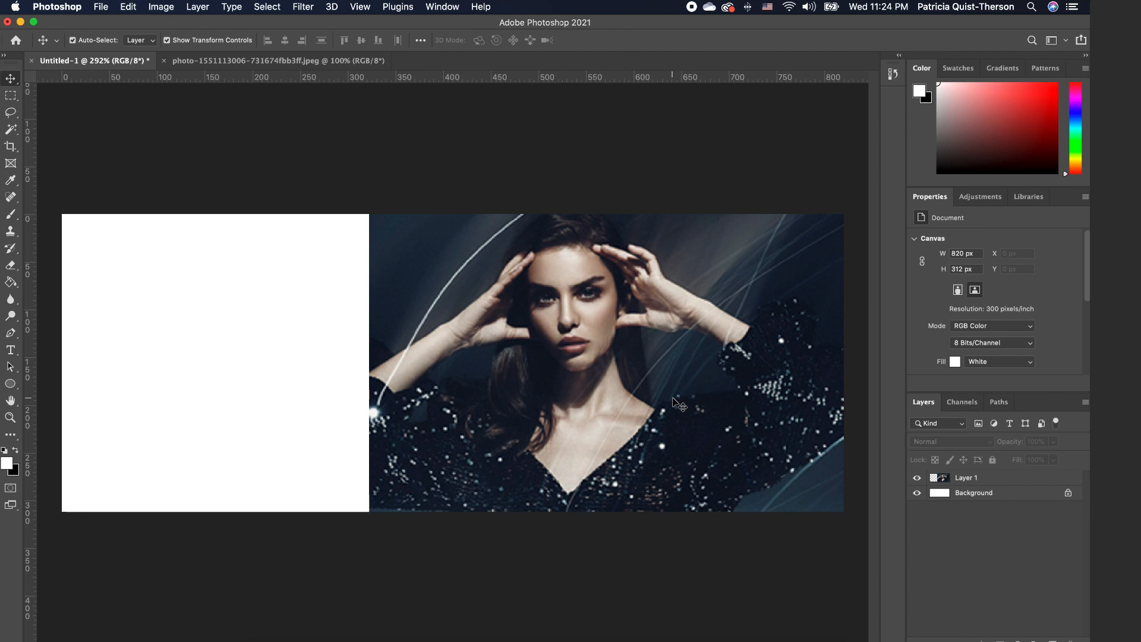
pyautogui.click(678, 404)
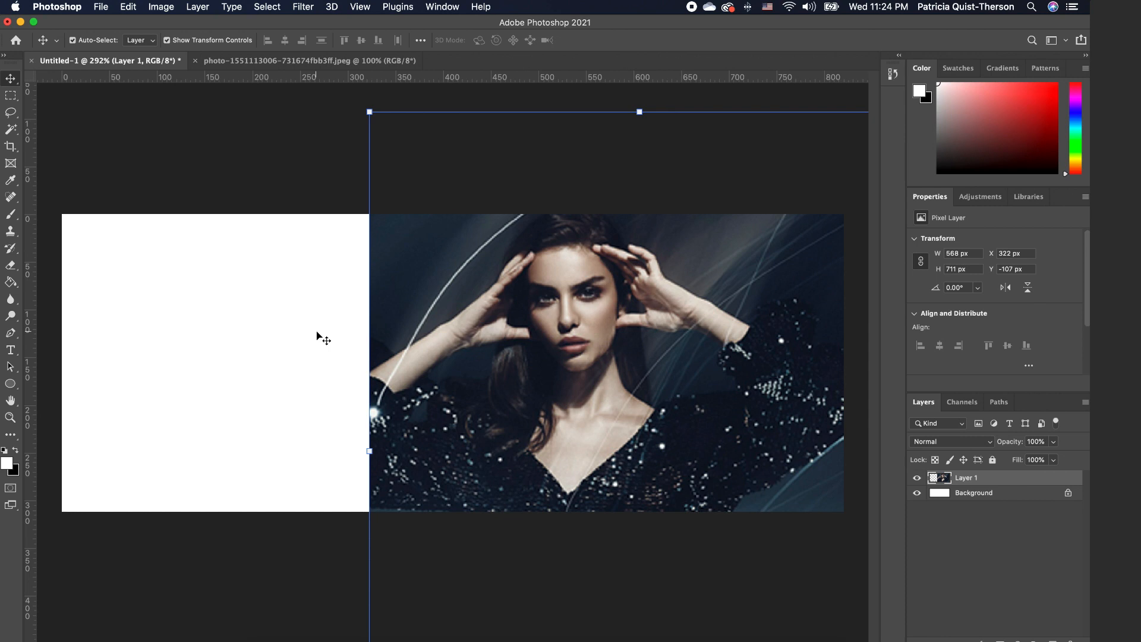
# Draw a small rounded square, about 89×90 px, on the photo beside the face.
pyautogui.click(11, 384)
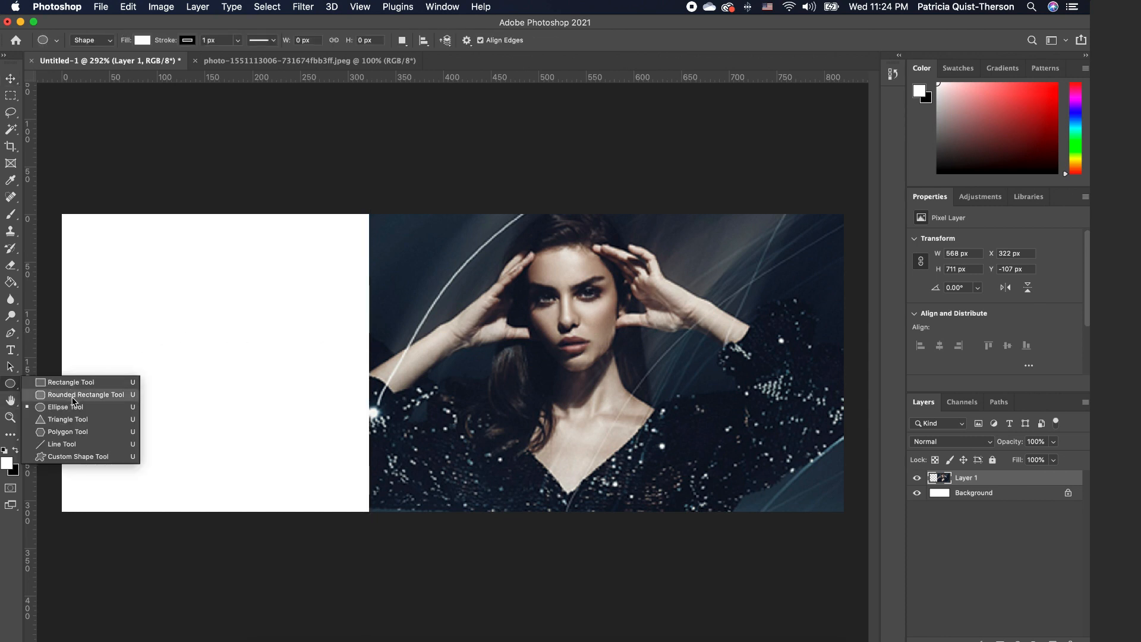
pyautogui.click(73, 395)
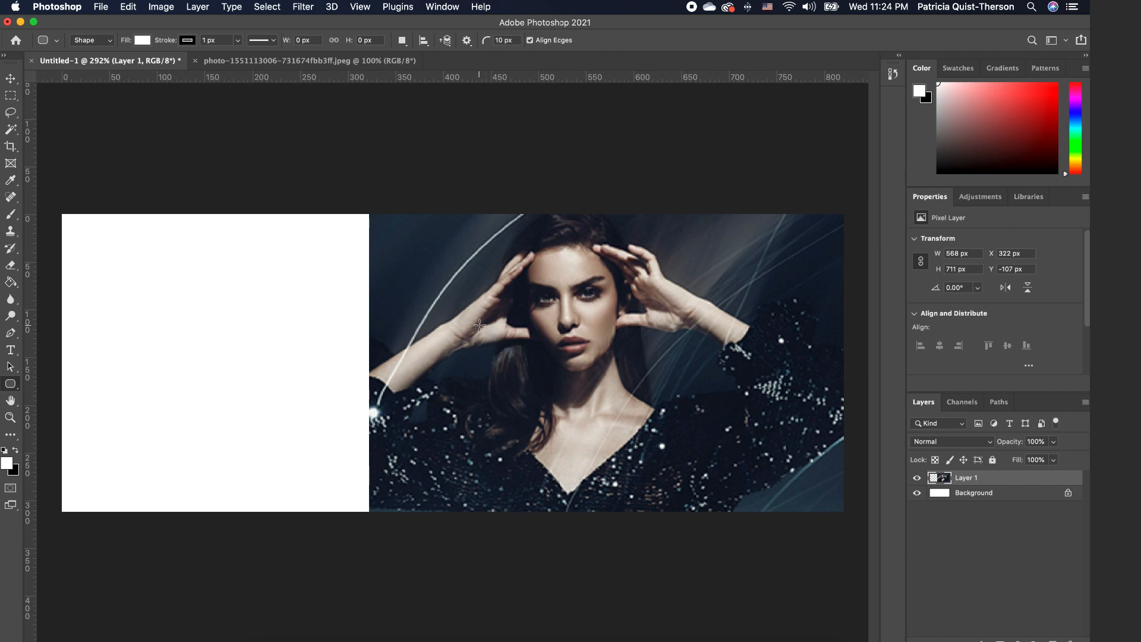
pyautogui.moveTo(479, 318); pyautogui.dragTo(563, 404)
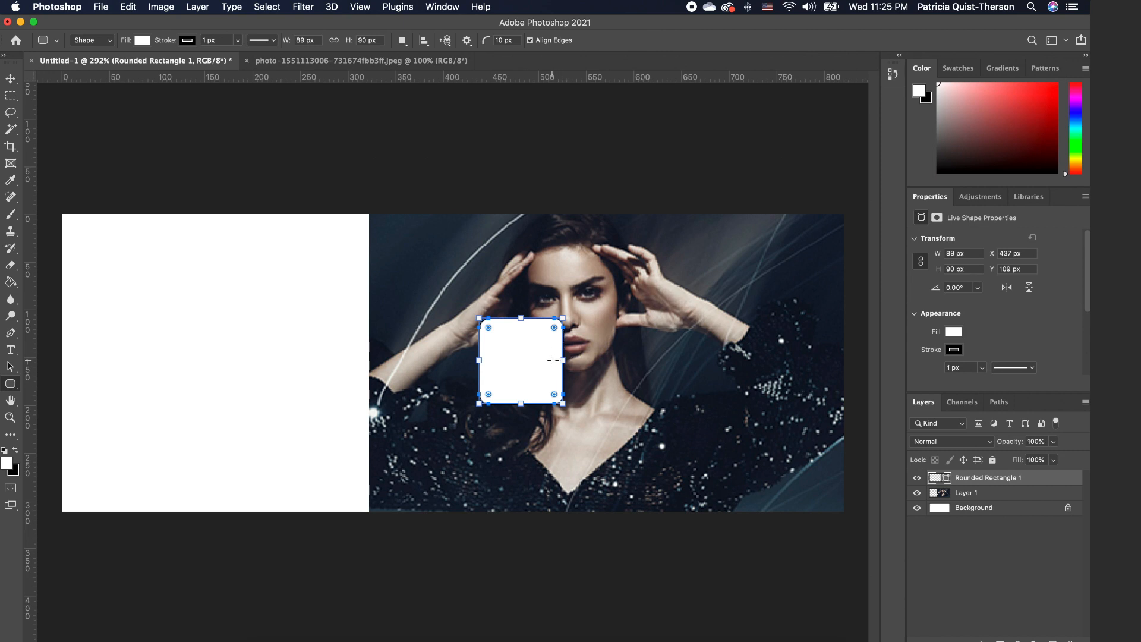
# Set the rounded square's stroke to none, leaving a plain white square.
pyautogui.click(954, 352)
pyautogui.click(954, 351)
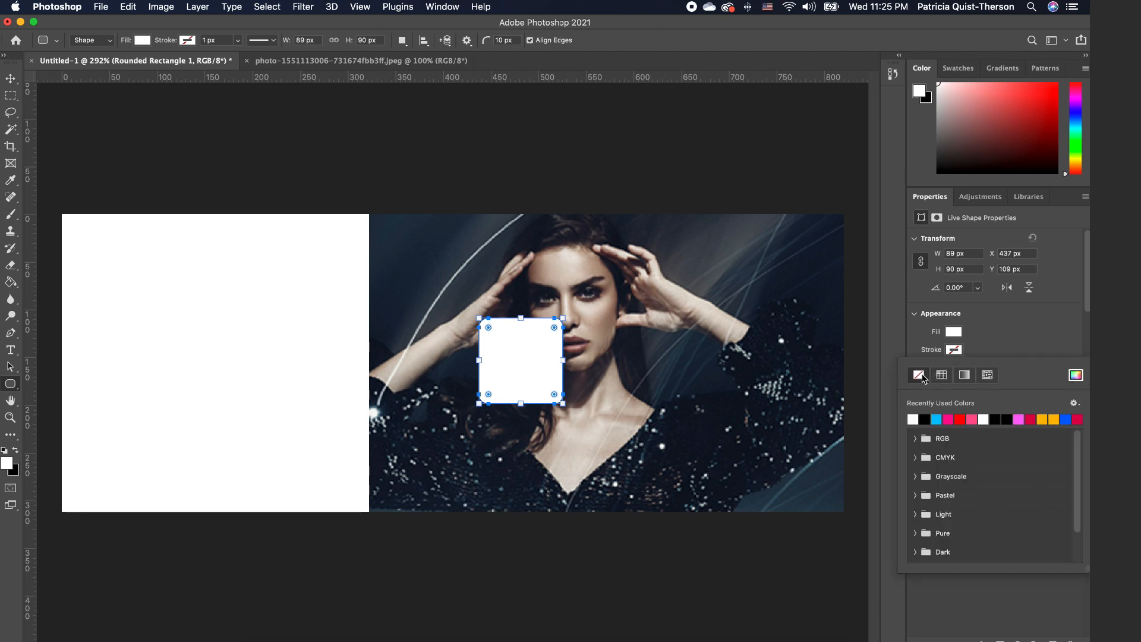
pyautogui.click(1013, 345)
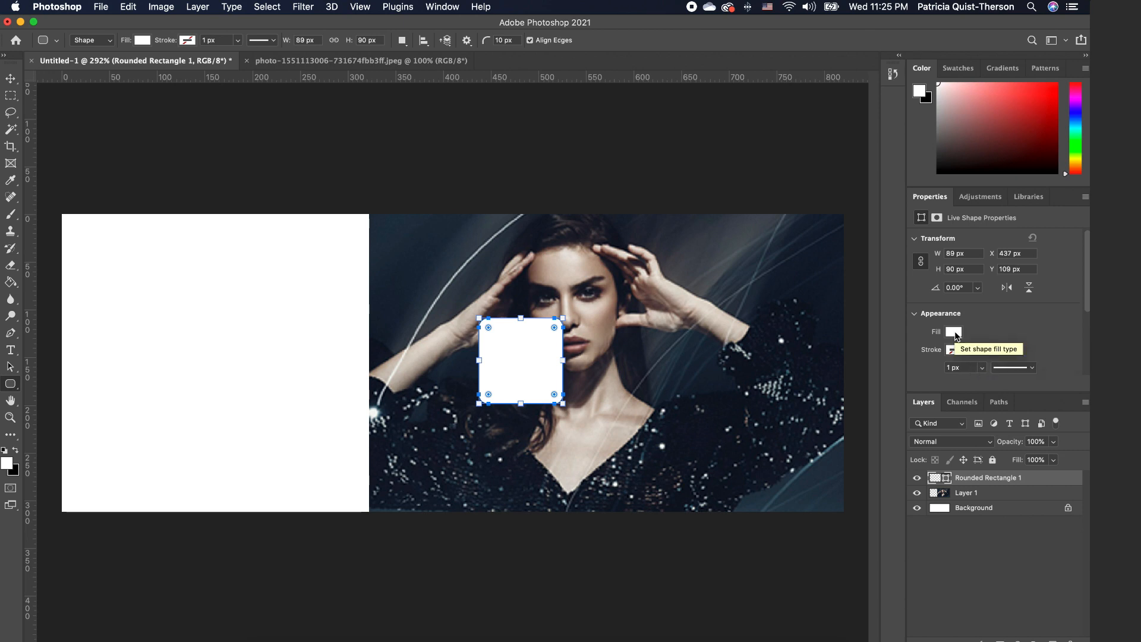
pyautogui.click(441, 7)
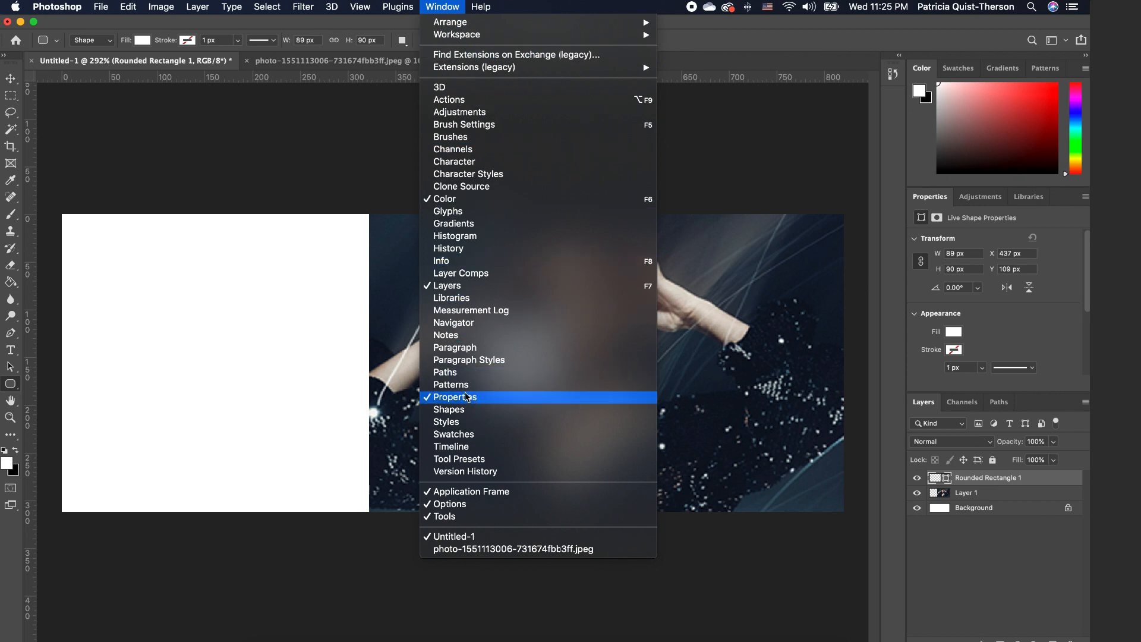
pyautogui.click(812, 146)
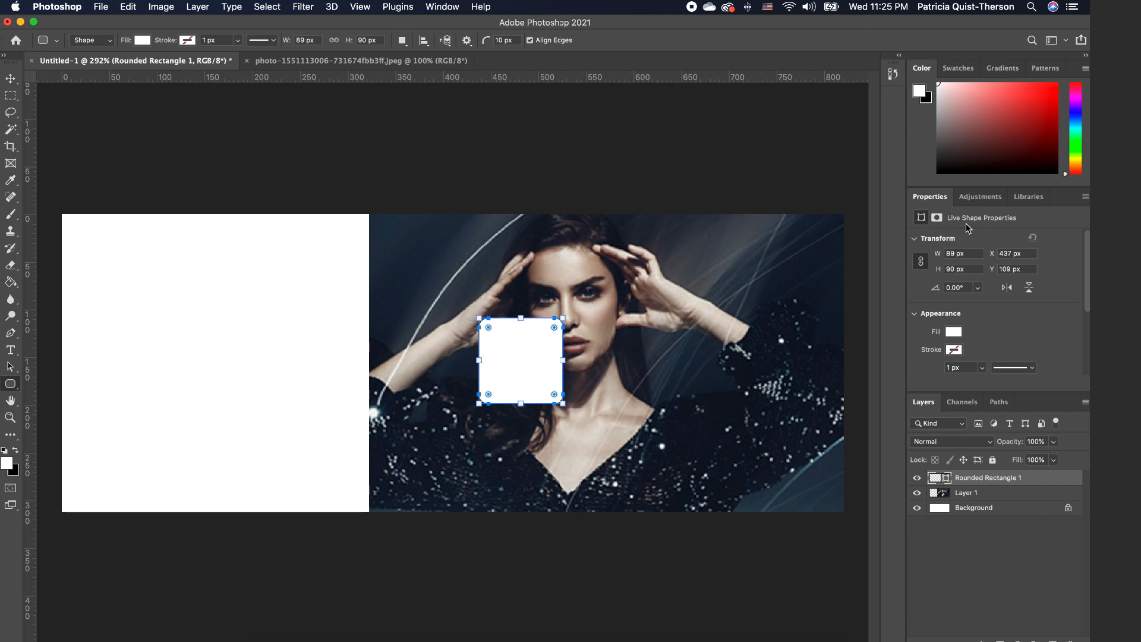
pyautogui.press('v')
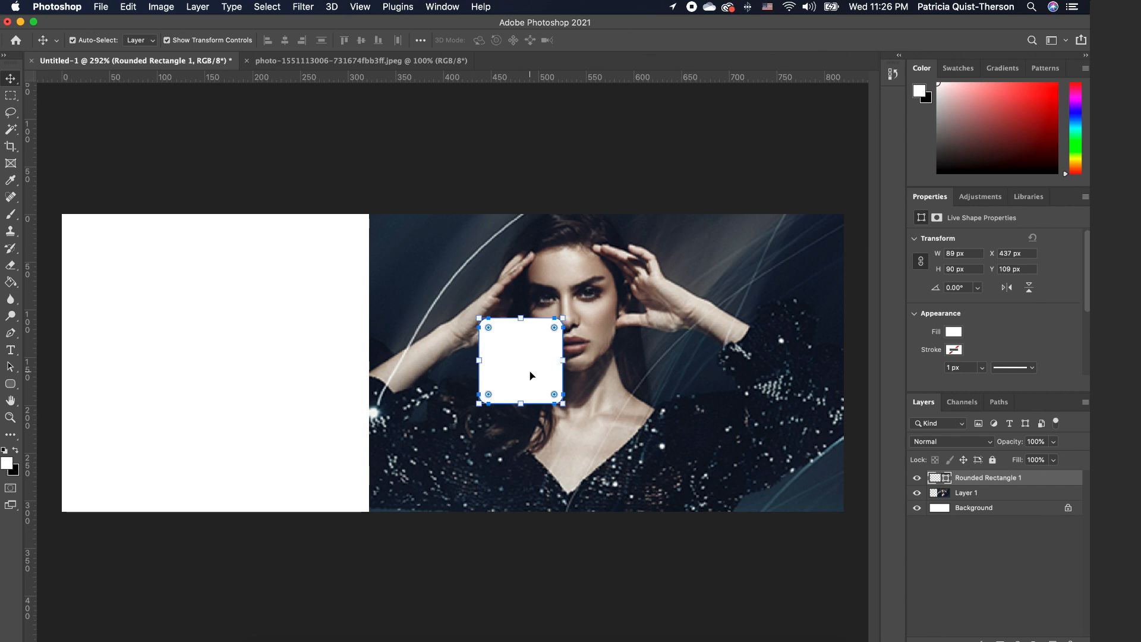
# Duplicate the square beside itself, then copy the pair below to form a 2×2 grid.
pyautogui.press('super')
pyautogui.press('super+j')
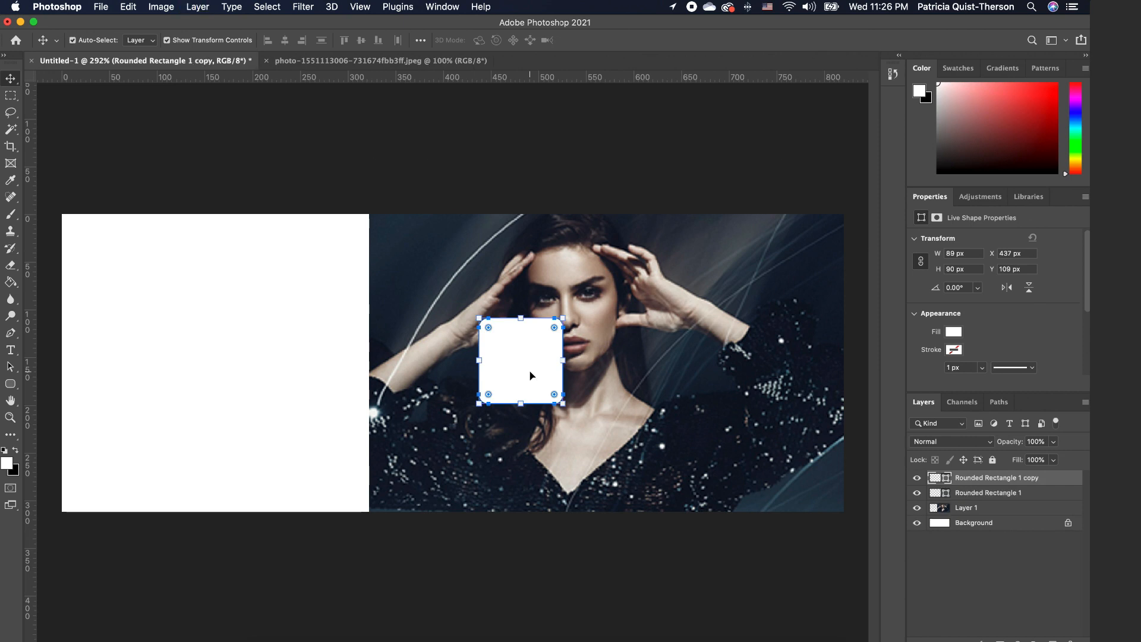
pyautogui.moveTo(531, 375); pyautogui.dragTo(616, 376)
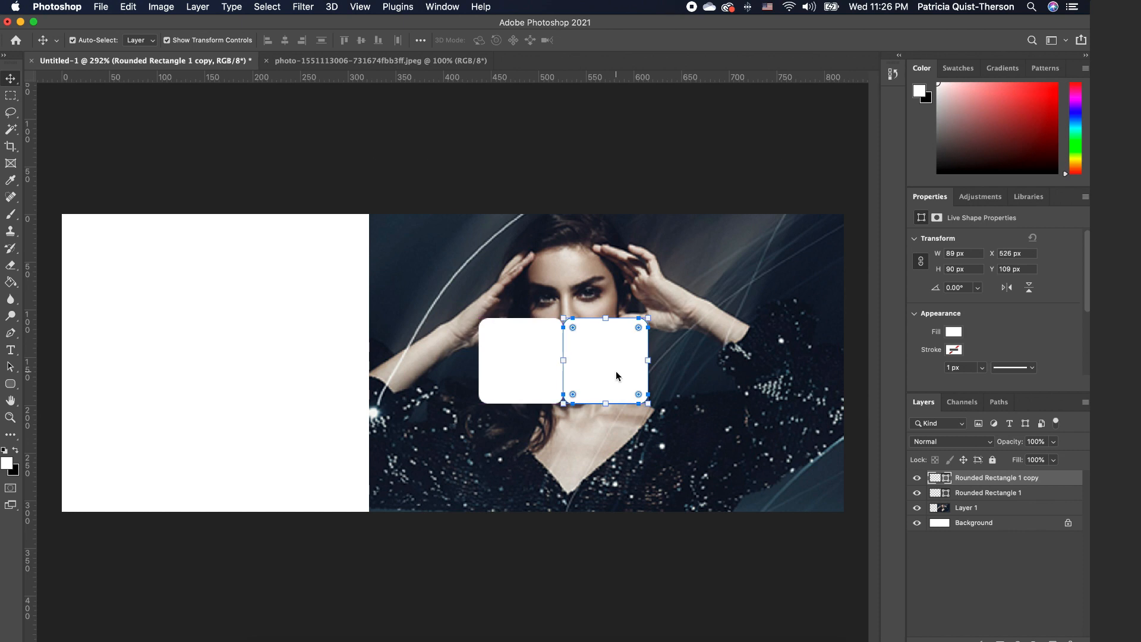
pyautogui.keyDown('shift'); pyautogui.click(1003, 498); pyautogui.keyUp('shift')
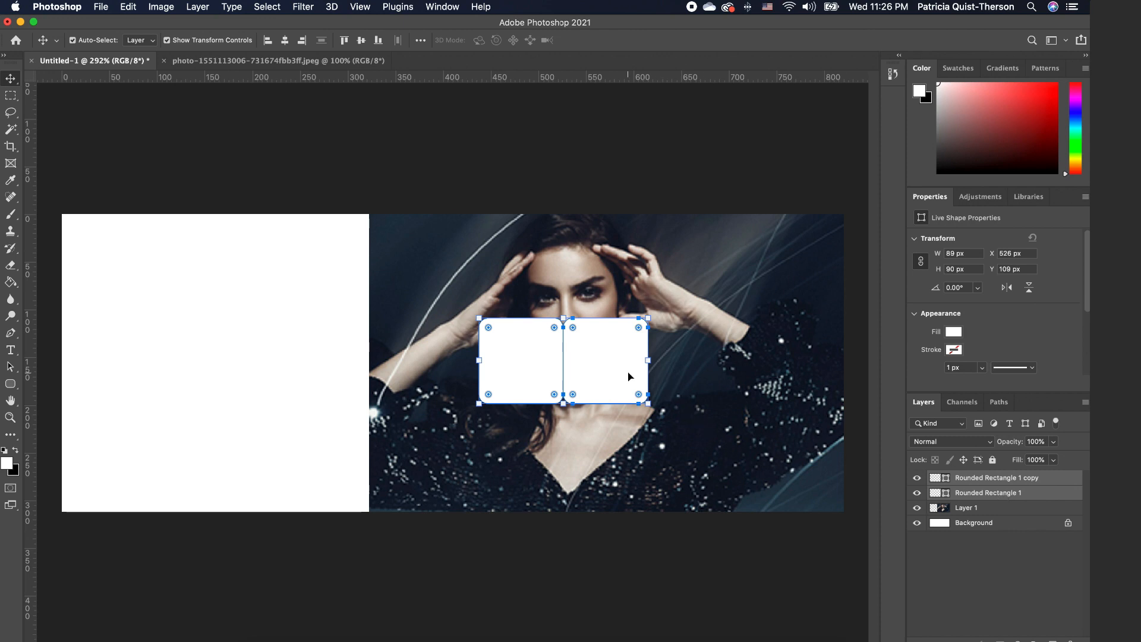
pyautogui.moveTo(634, 380); pyautogui.dragTo(627, 468)
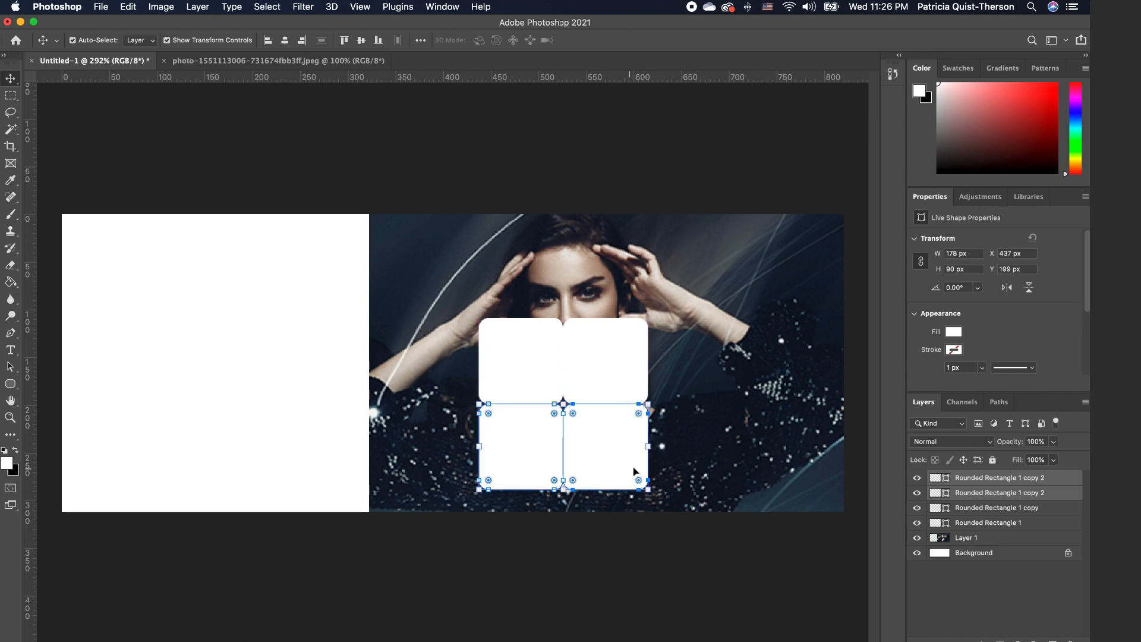
pyautogui.press('Down')
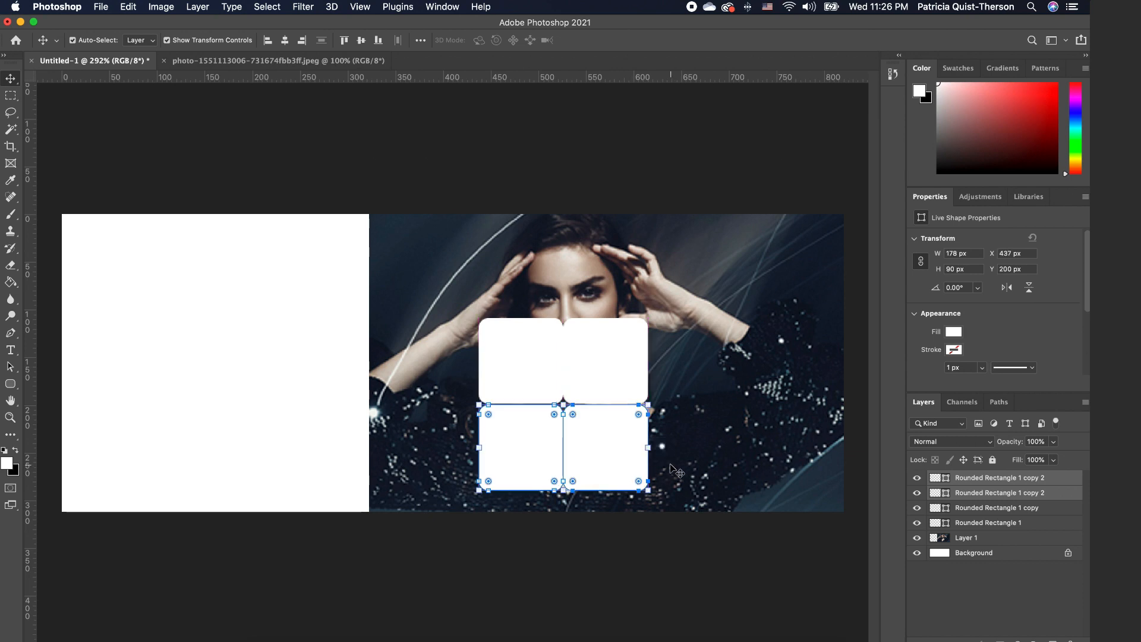
# Duplicate all four squares and hide the four copies.
pyautogui.click(671, 440)
pyautogui.click(624, 465)
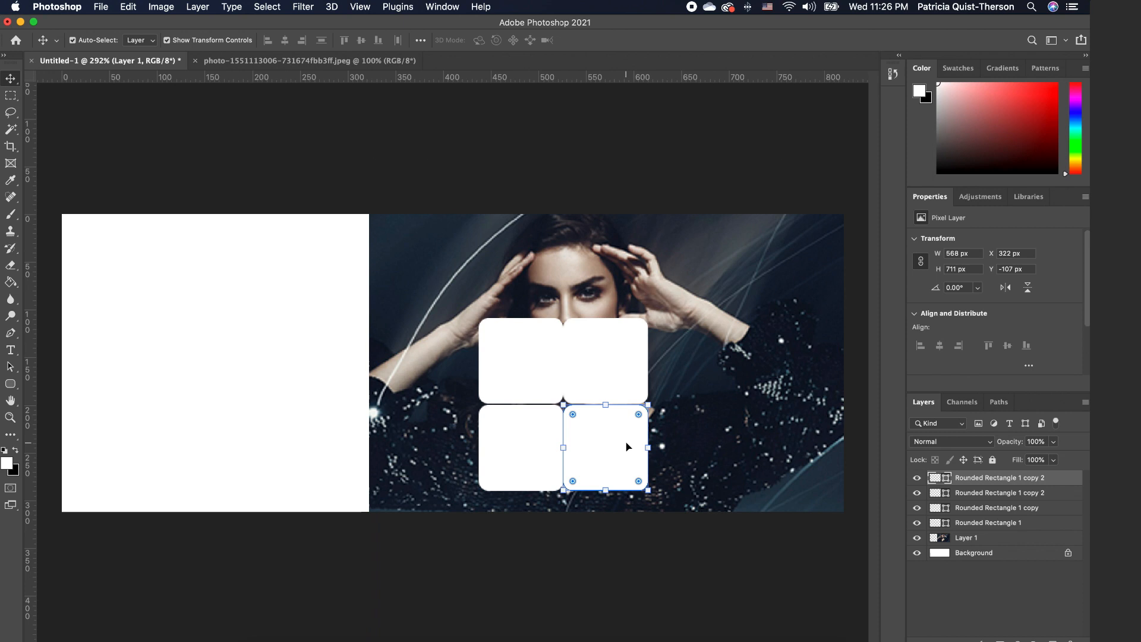
pyautogui.keyDown('shift'); pyautogui.click(628, 370); pyautogui.keyUp('shift')
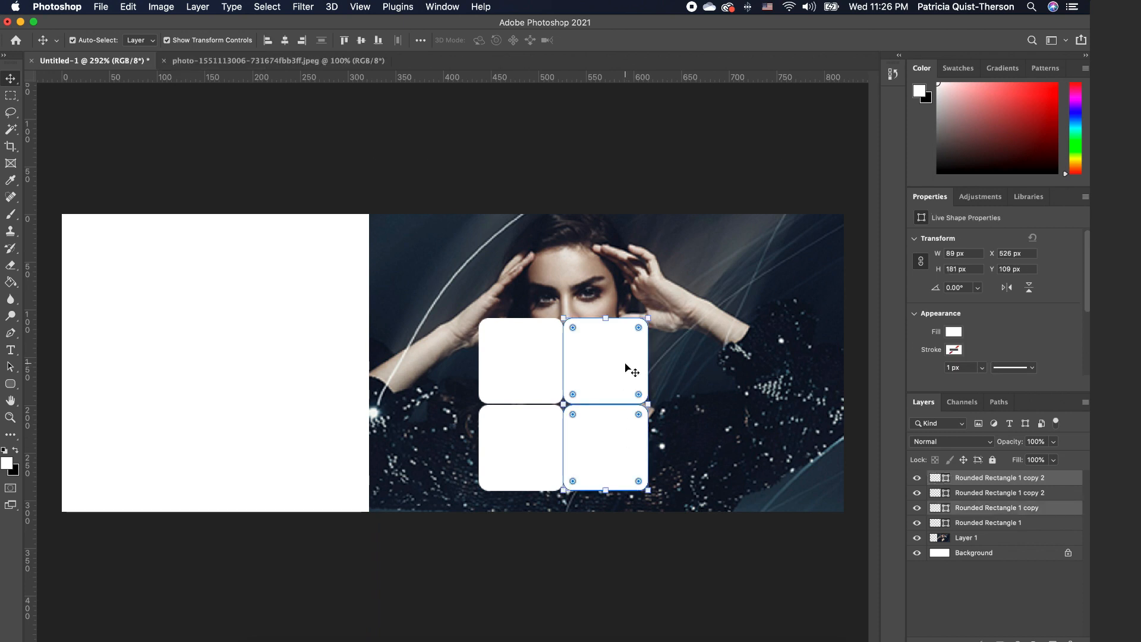
pyautogui.click(701, 391)
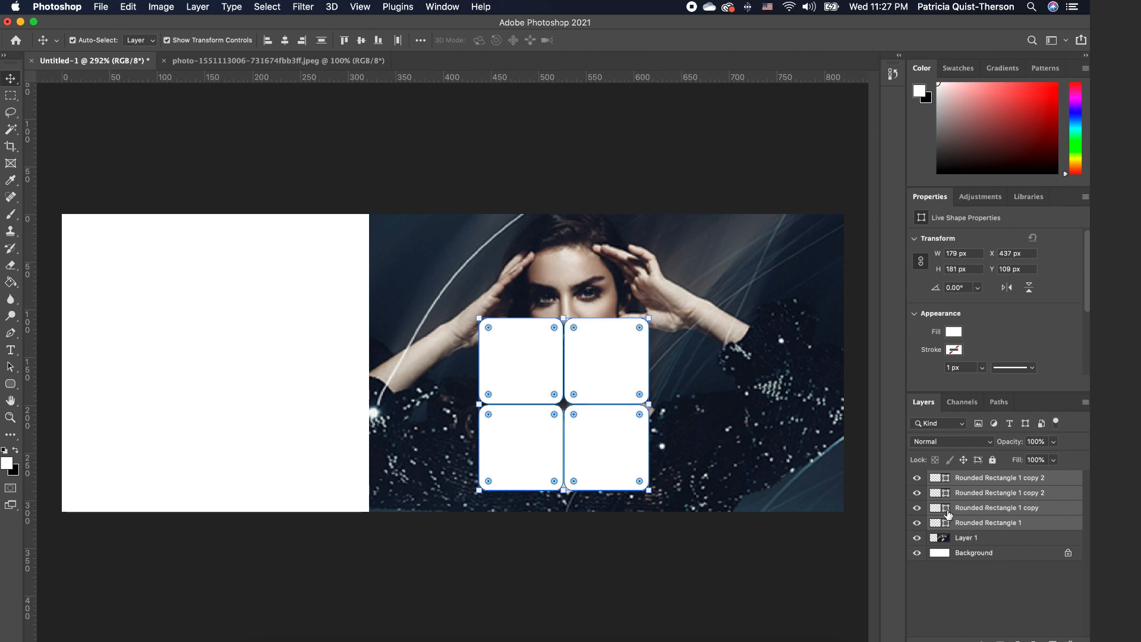
pyautogui.press('super+j')
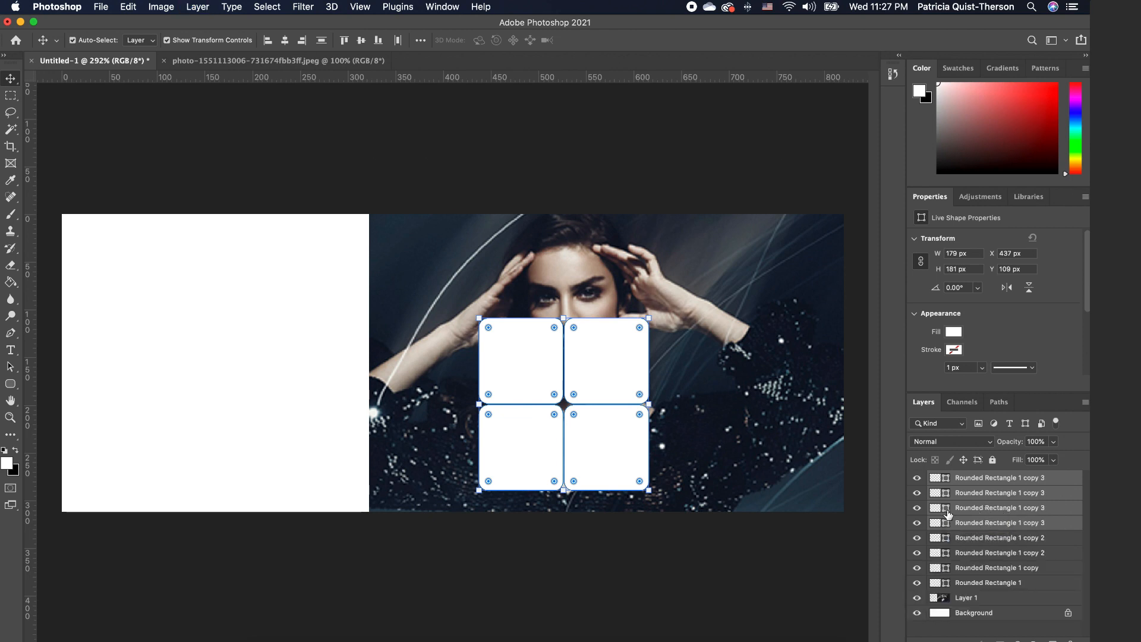
pyautogui.click(918, 478)
pyautogui.click(918, 493)
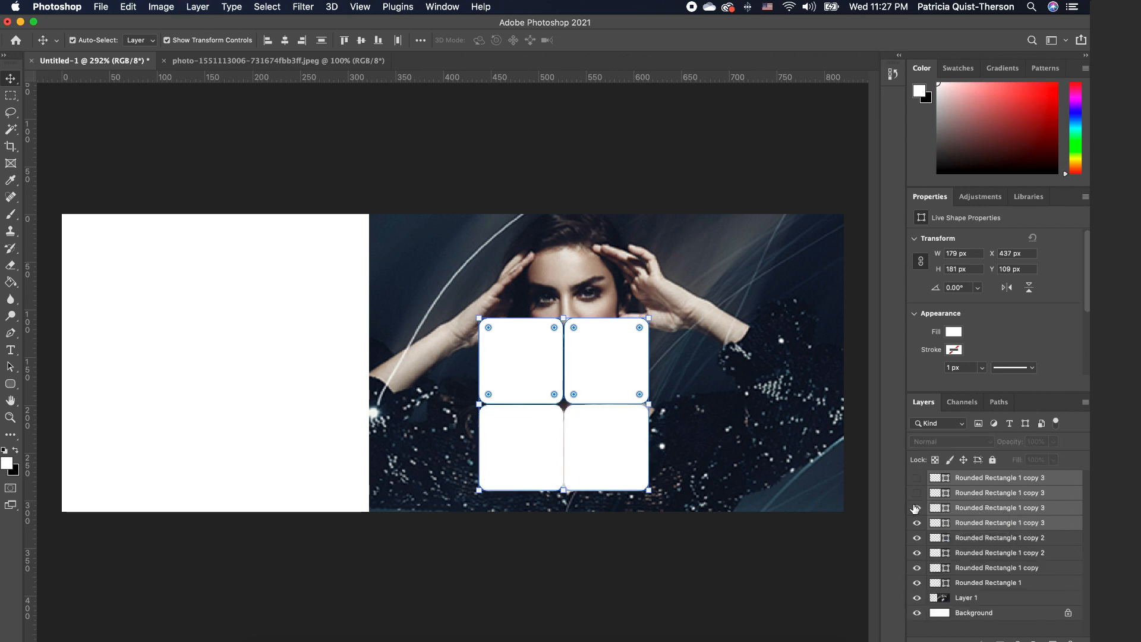
pyautogui.click(917, 509)
pyautogui.click(917, 522)
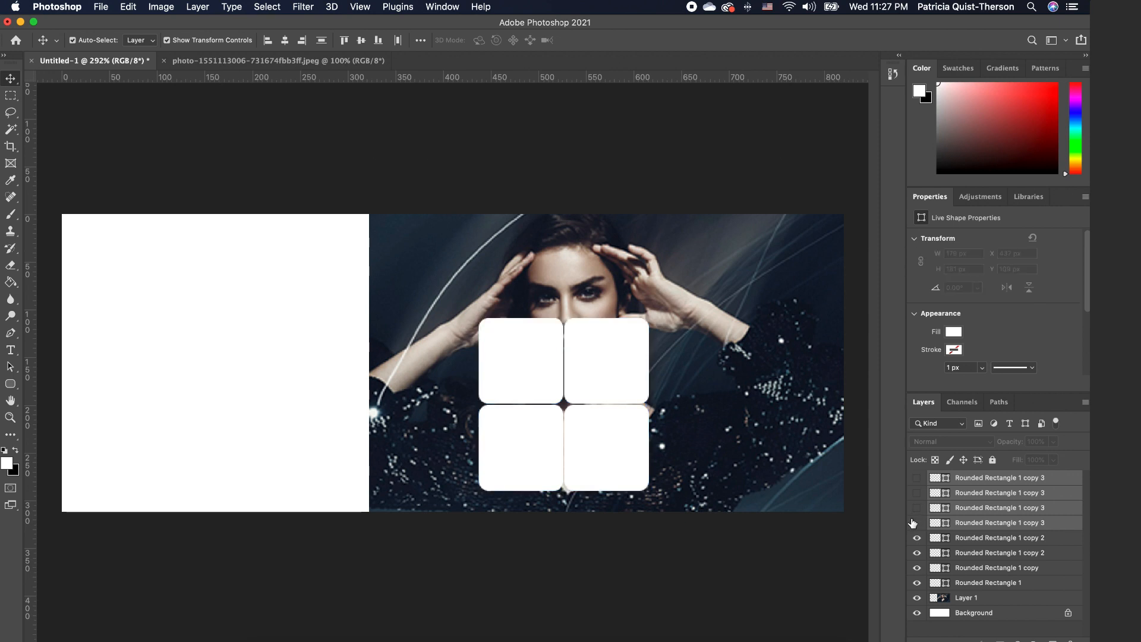
# Fill the top-left square cyan and the bottom-left square pink.
pyautogui.click(523, 333)
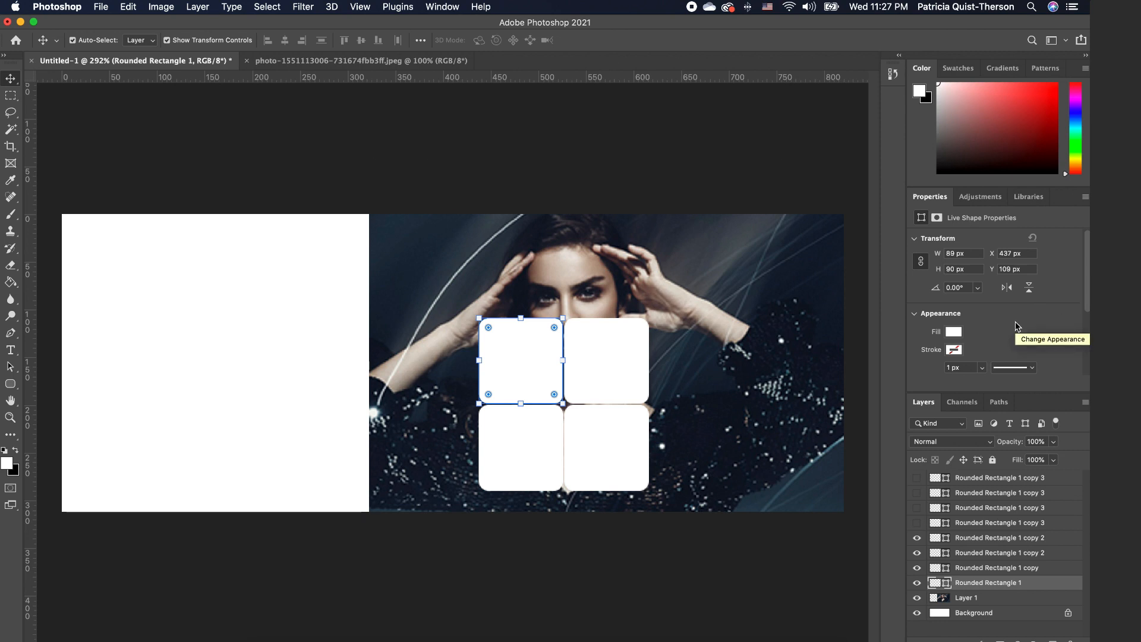
pyautogui.click(955, 332)
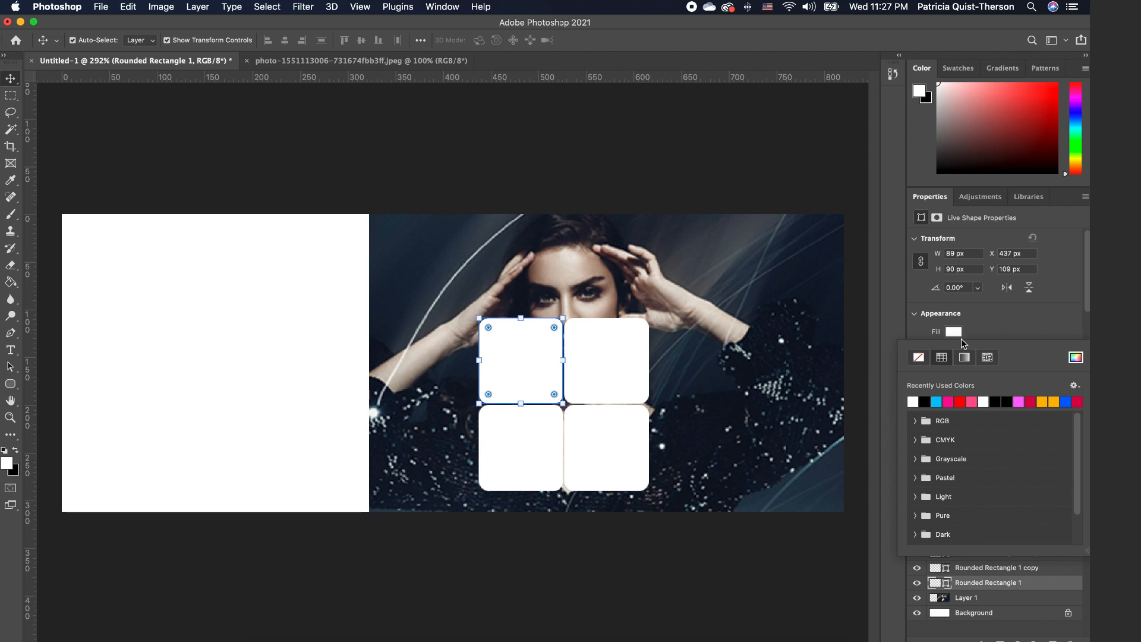
pyautogui.click(938, 402)
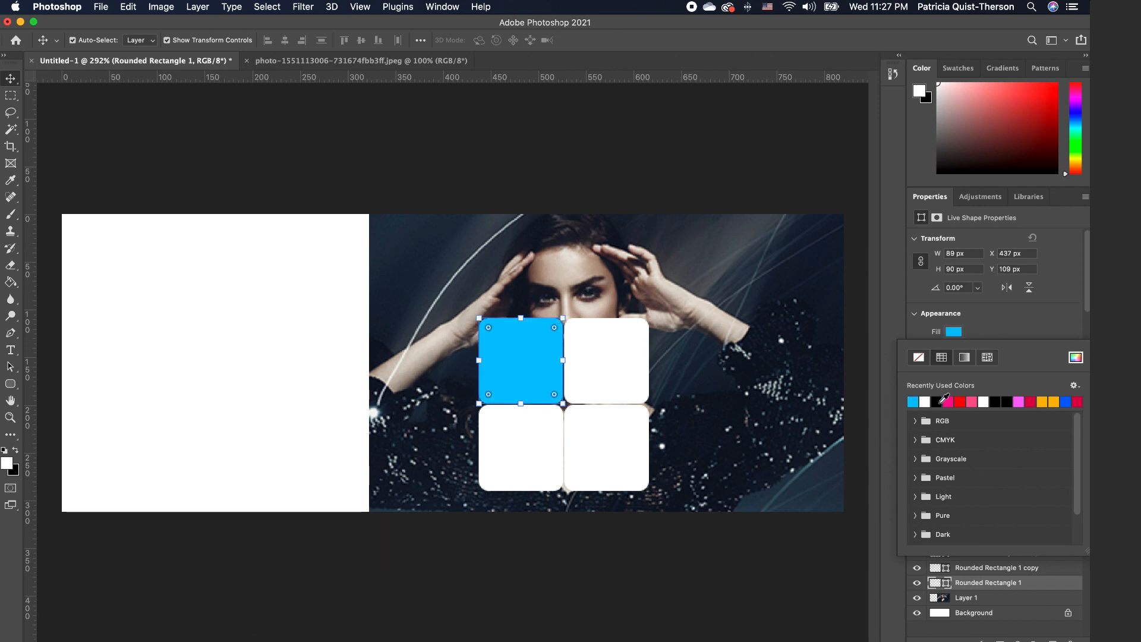
pyautogui.click(537, 447)
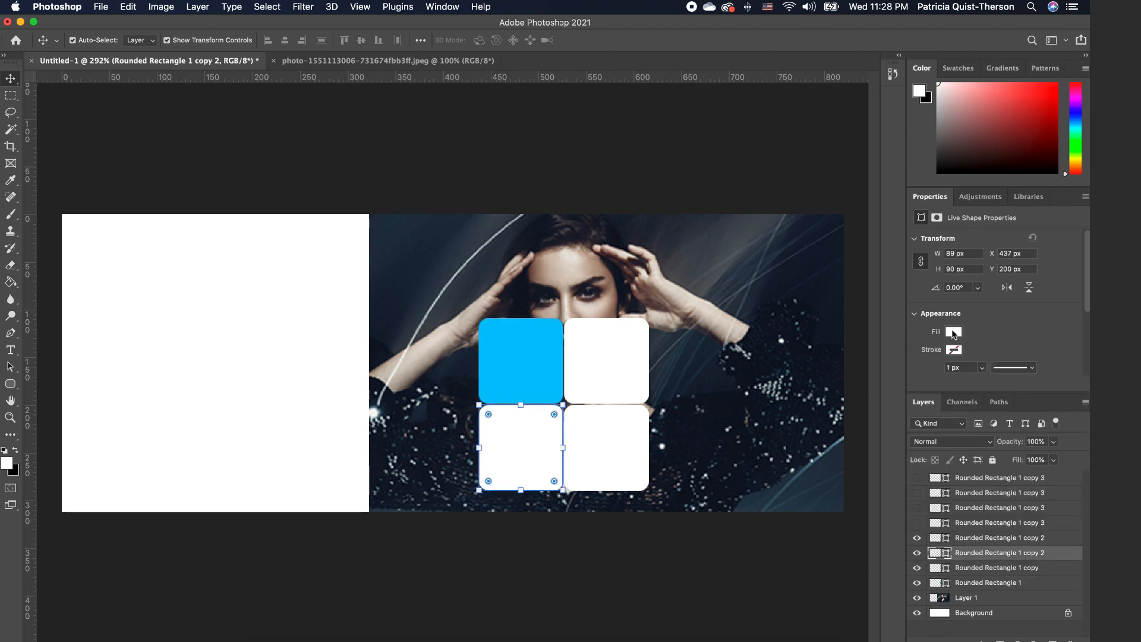
pyautogui.click(953, 333)
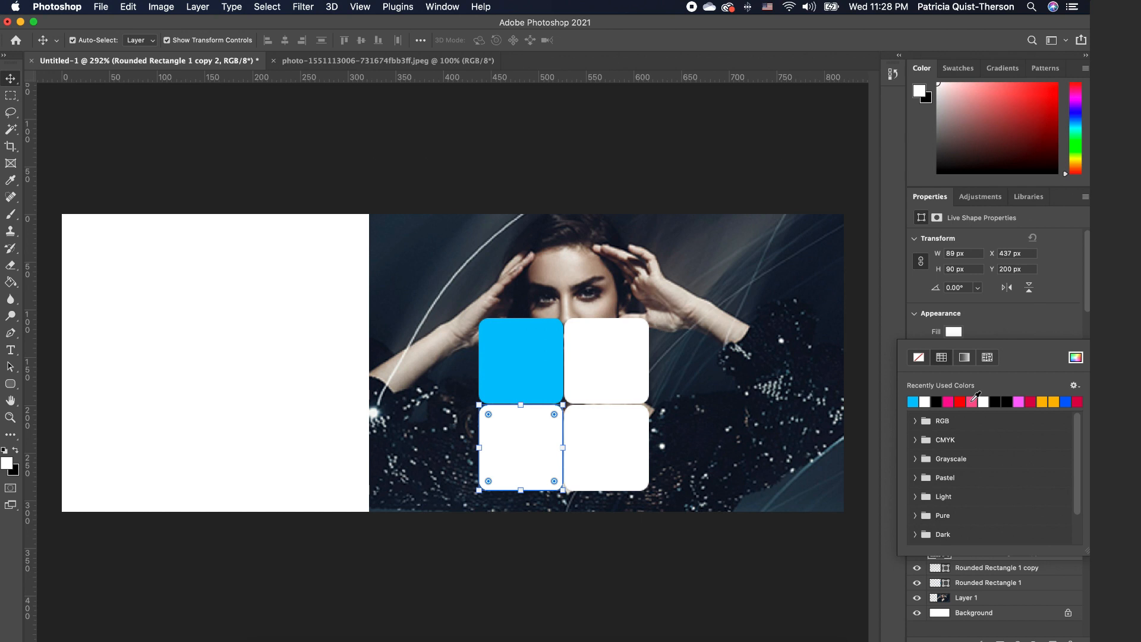
pyautogui.click(972, 401)
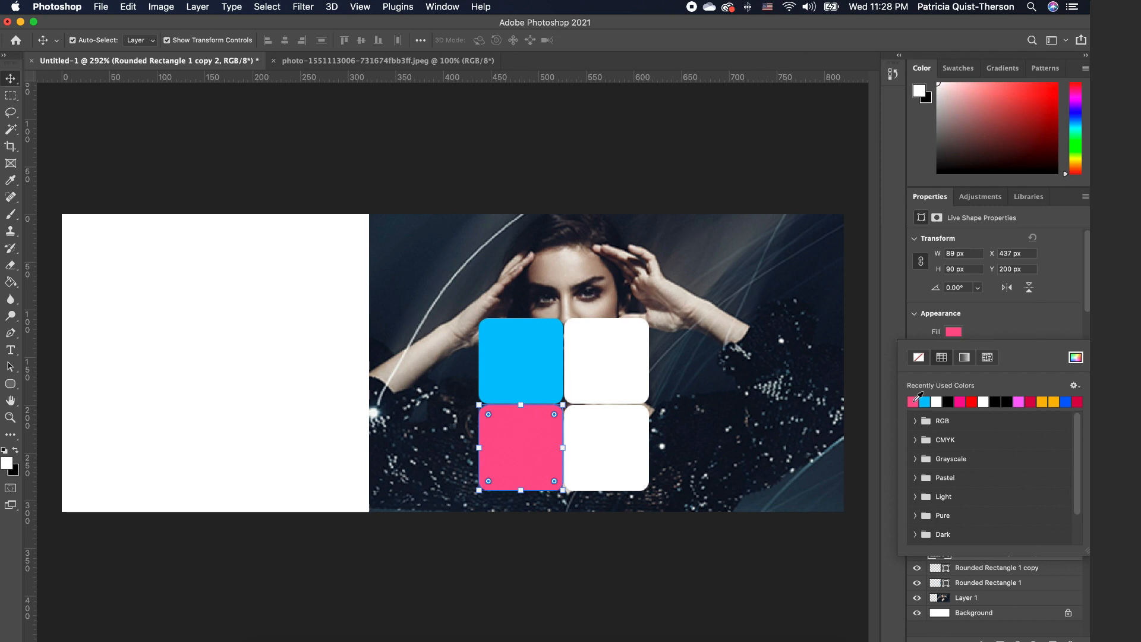
# Fill the top-right square pink and the bottom-right square blue.
pyautogui.click(610, 377)
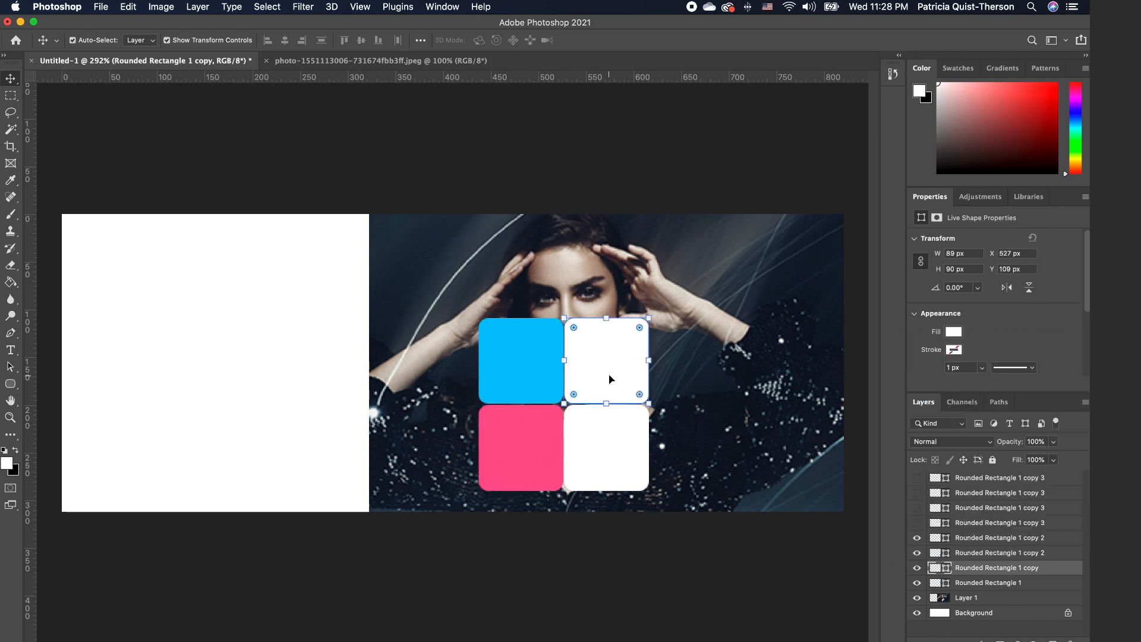
pyautogui.click(954, 333)
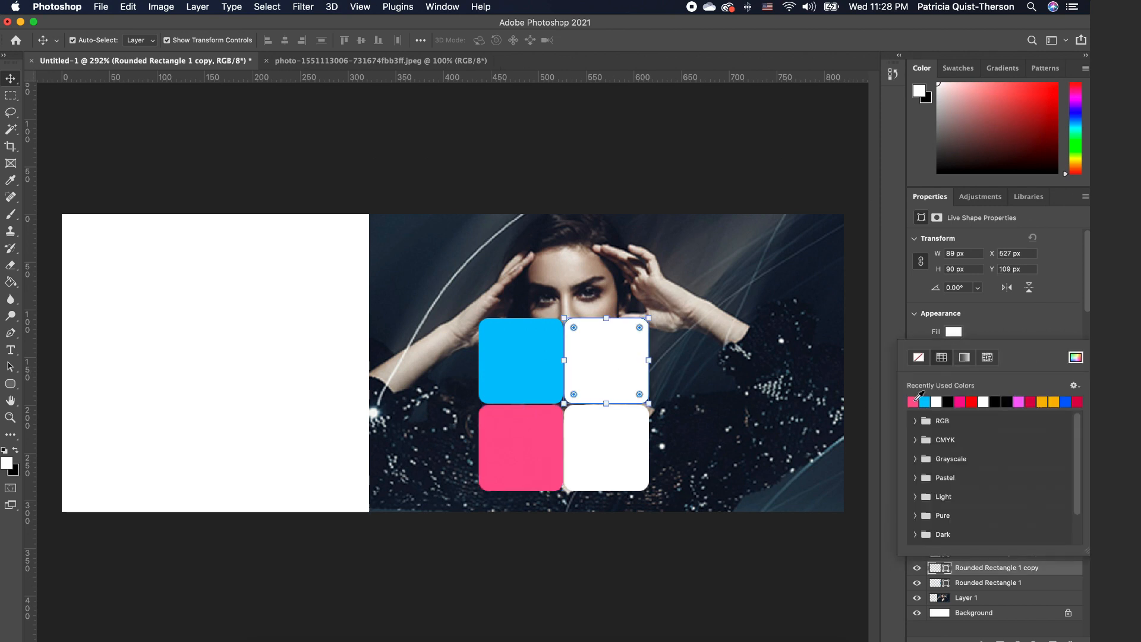
pyautogui.click(914, 402)
pyautogui.click(586, 440)
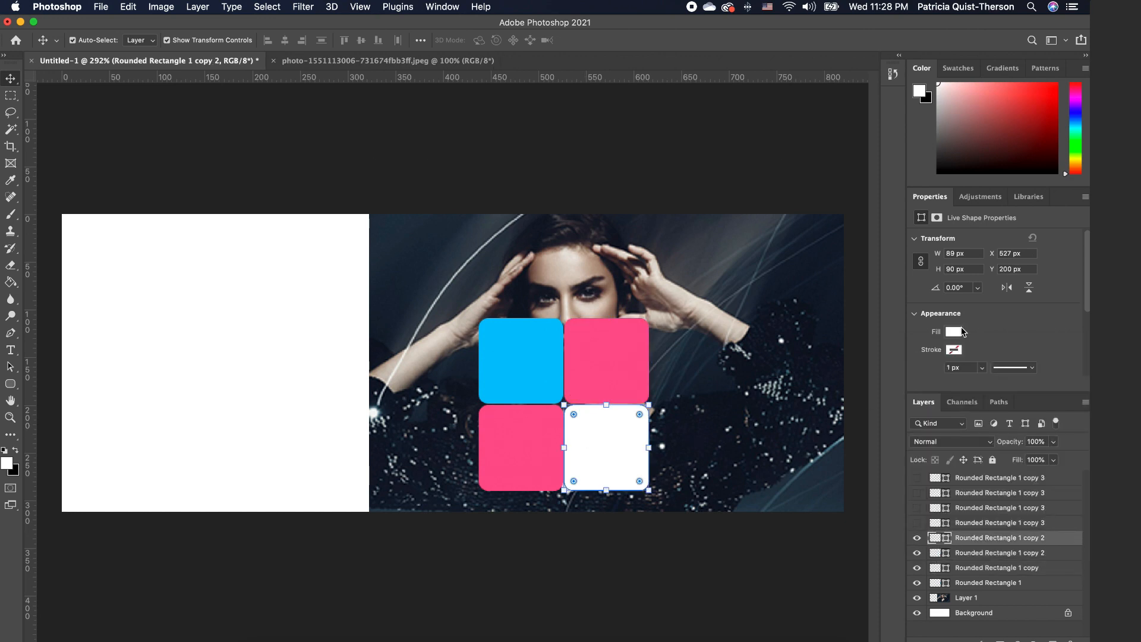
pyautogui.click(961, 328)
pyautogui.click(913, 402)
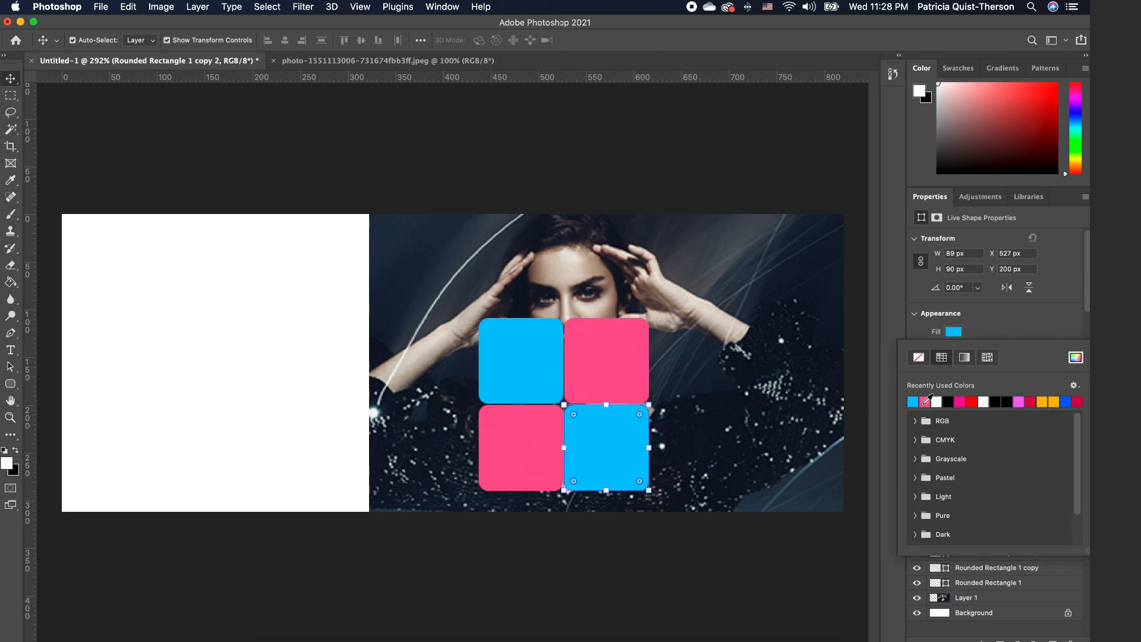
pyautogui.click(743, 334)
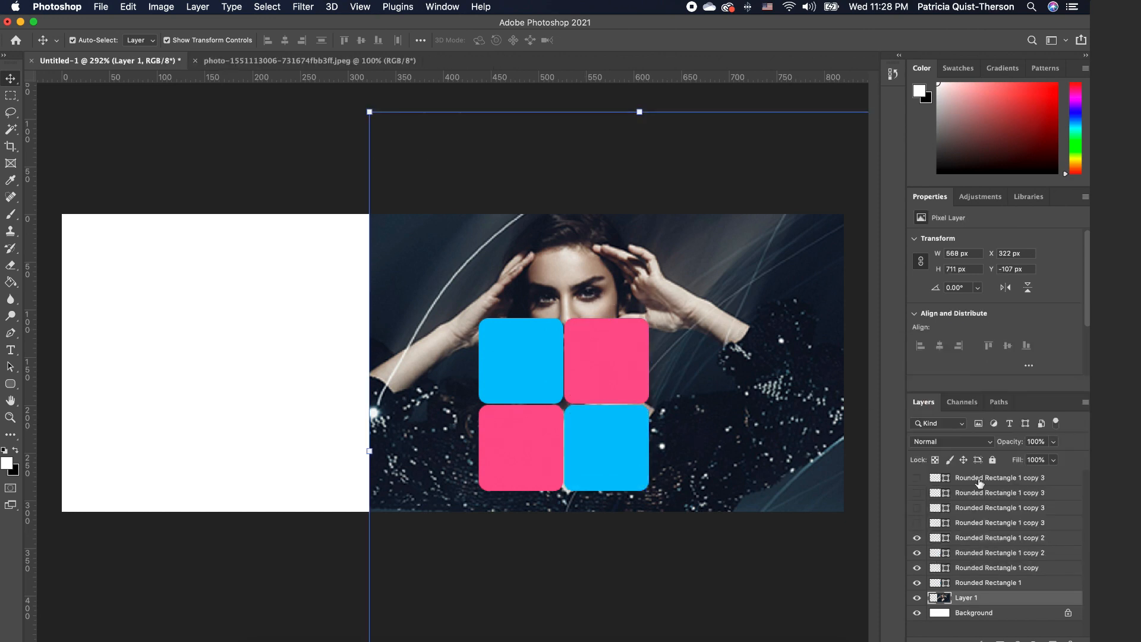
# Show the four hidden white duplicates and shrink the top-left tile slightly.
pyautogui.click(917, 478)
pyautogui.click(917, 493)
pyautogui.click(917, 507)
pyautogui.click(918, 523)
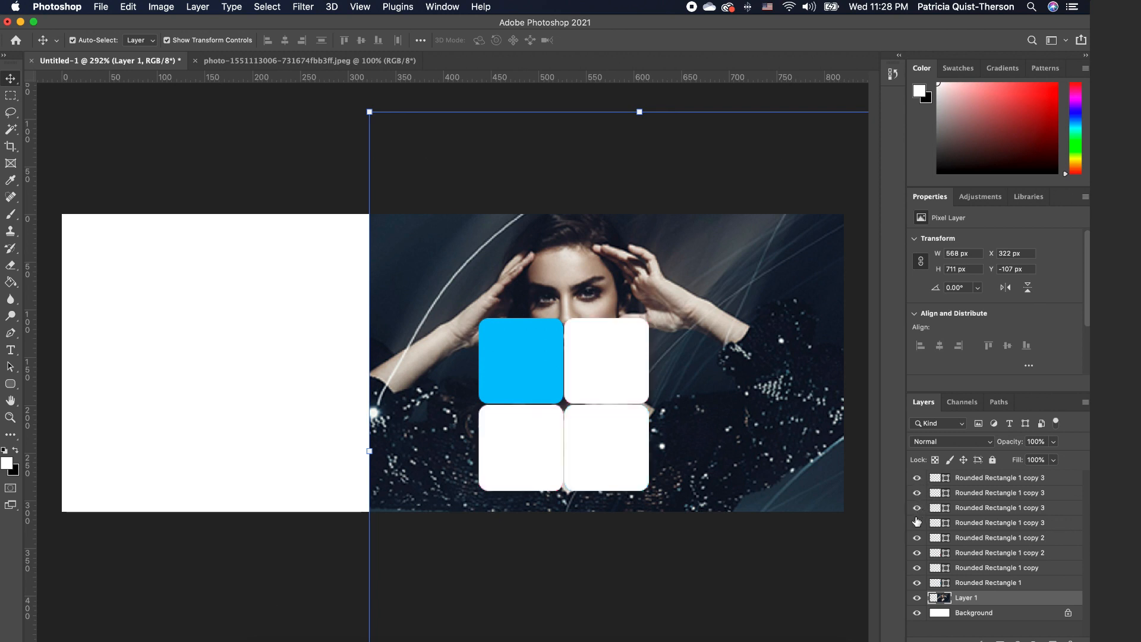
pyautogui.click(918, 523)
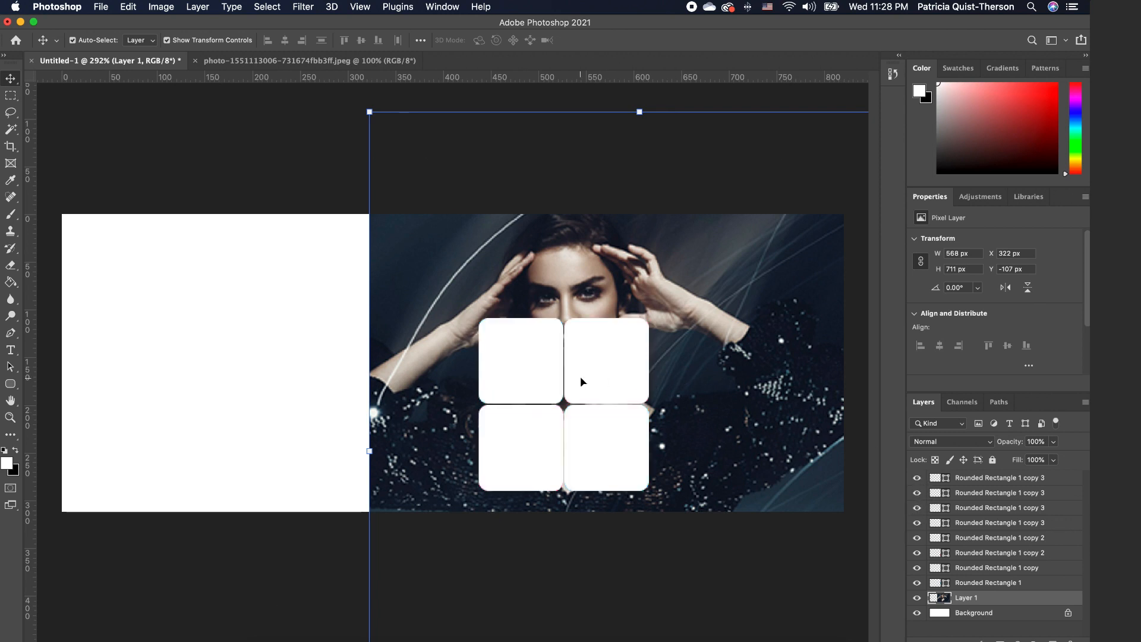
pyautogui.click(539, 364)
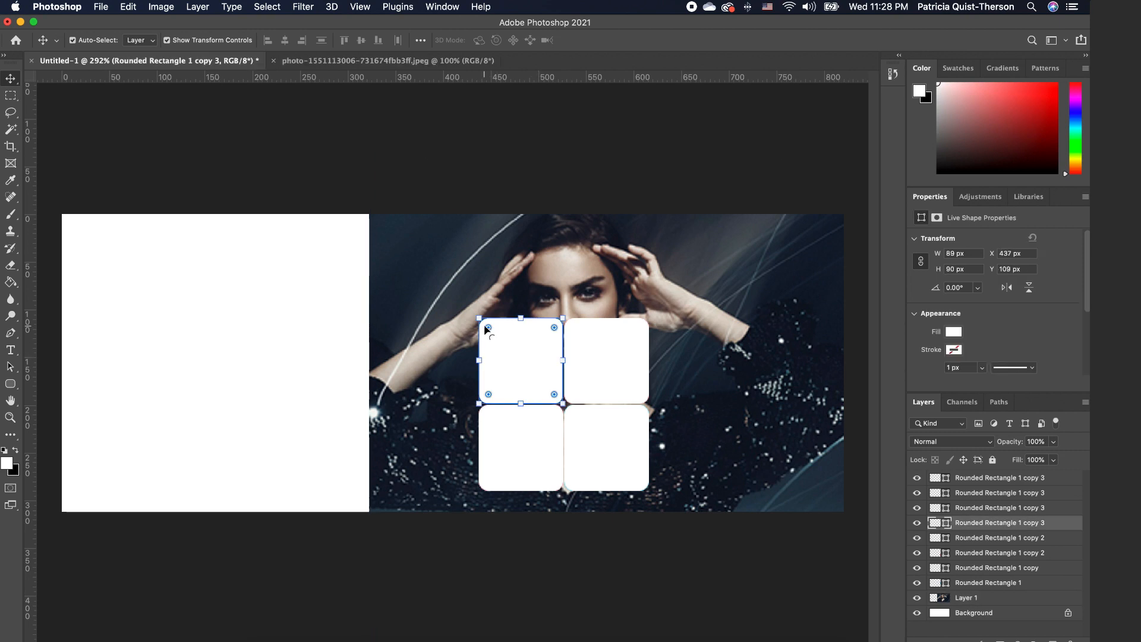
pyautogui.moveTo(479, 318); pyautogui.dragTo(484, 324)
pyautogui.press('Return')
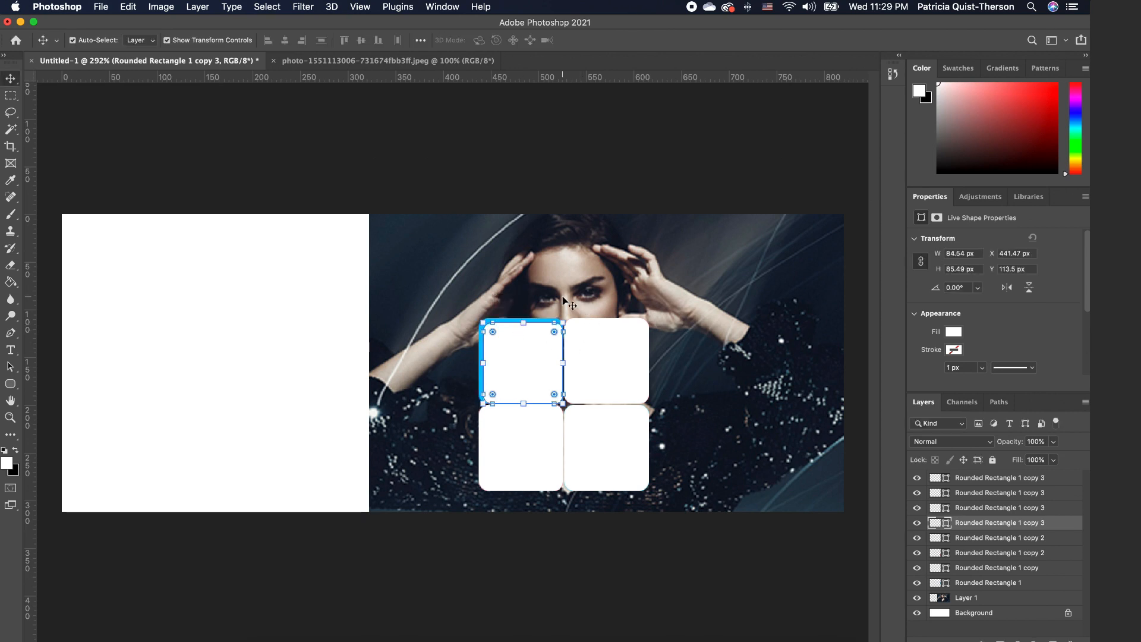
pyautogui.click(549, 342)
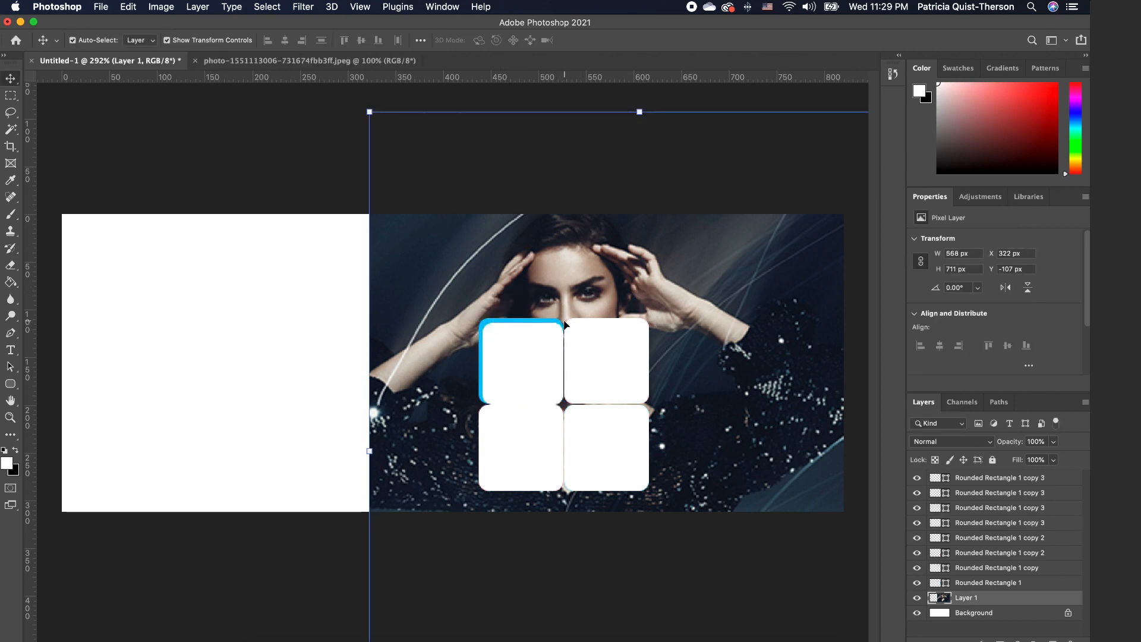
pyautogui.click(515, 359)
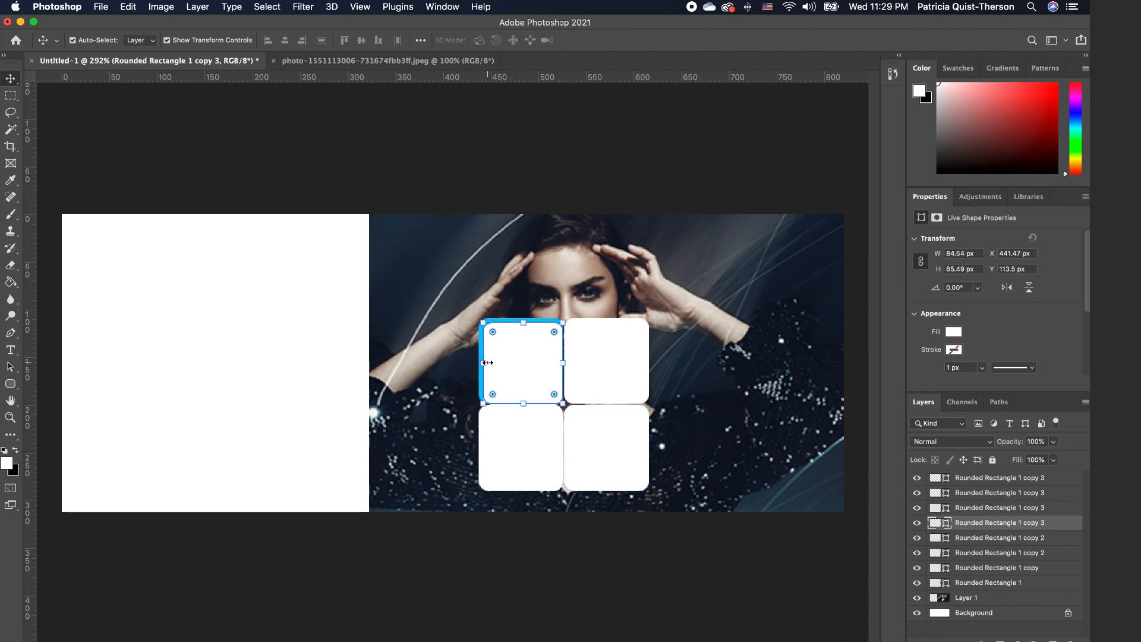
pyautogui.moveTo(483, 362); pyautogui.dragTo(485, 361)
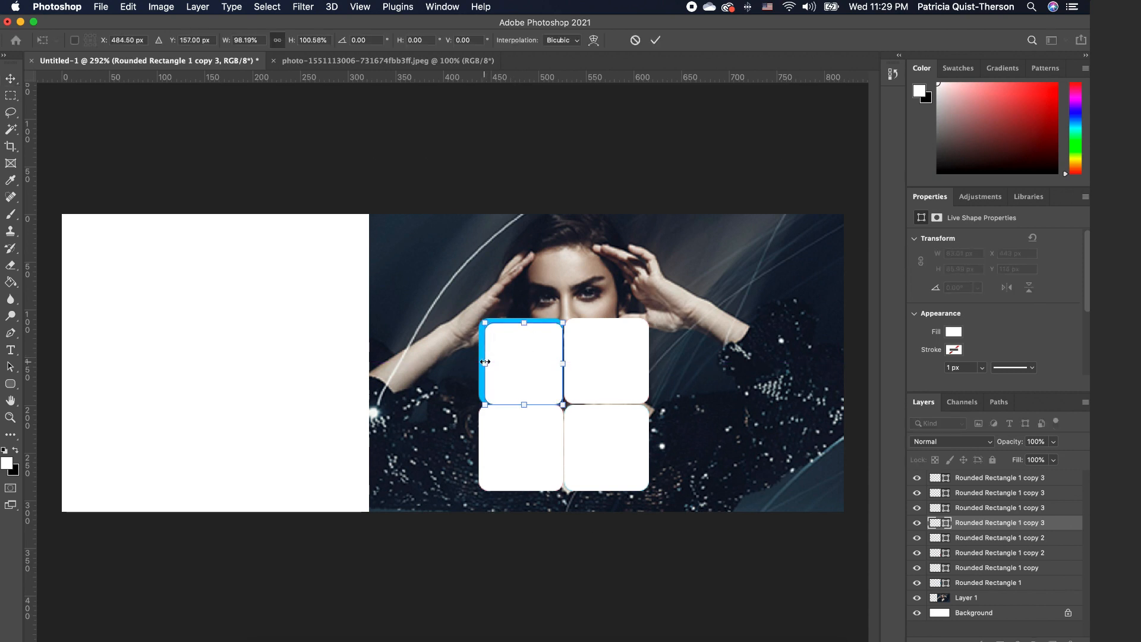
pyautogui.press('Return')
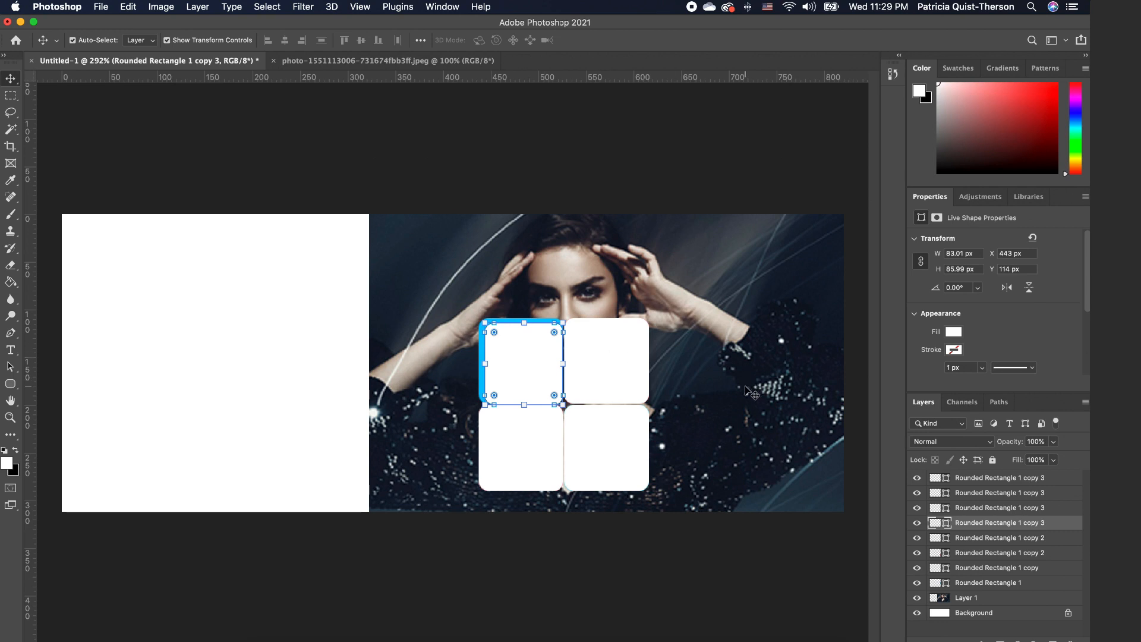
# Shrink the top-right tile to about 85×86 px and trim the bottom-right tile.
pyautogui.click(597, 371)
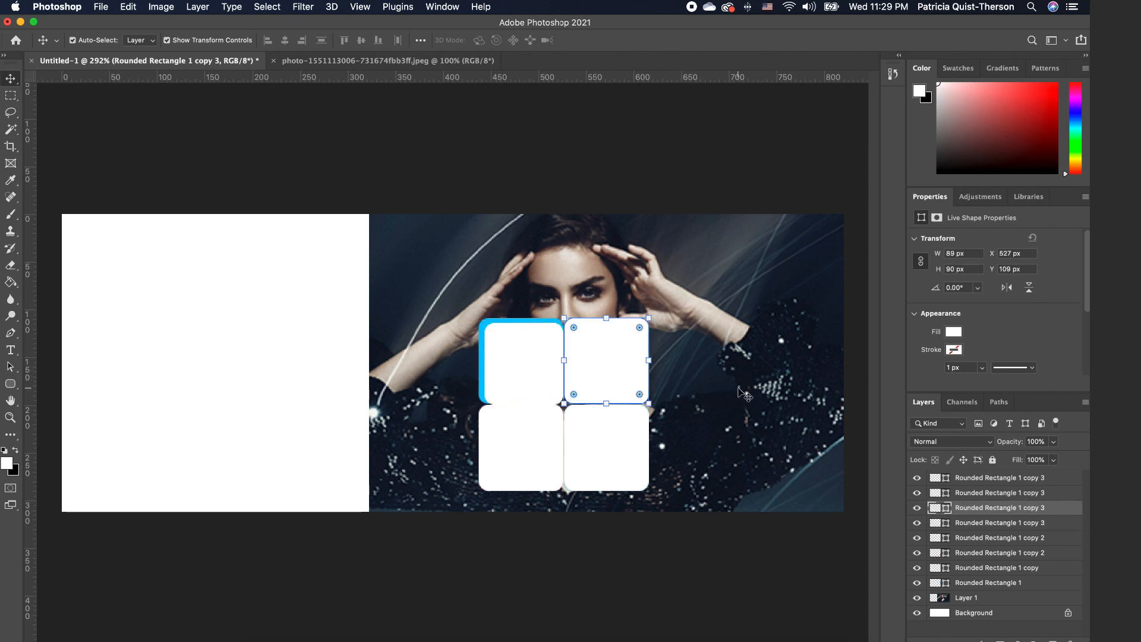
pyautogui.click(530, 364)
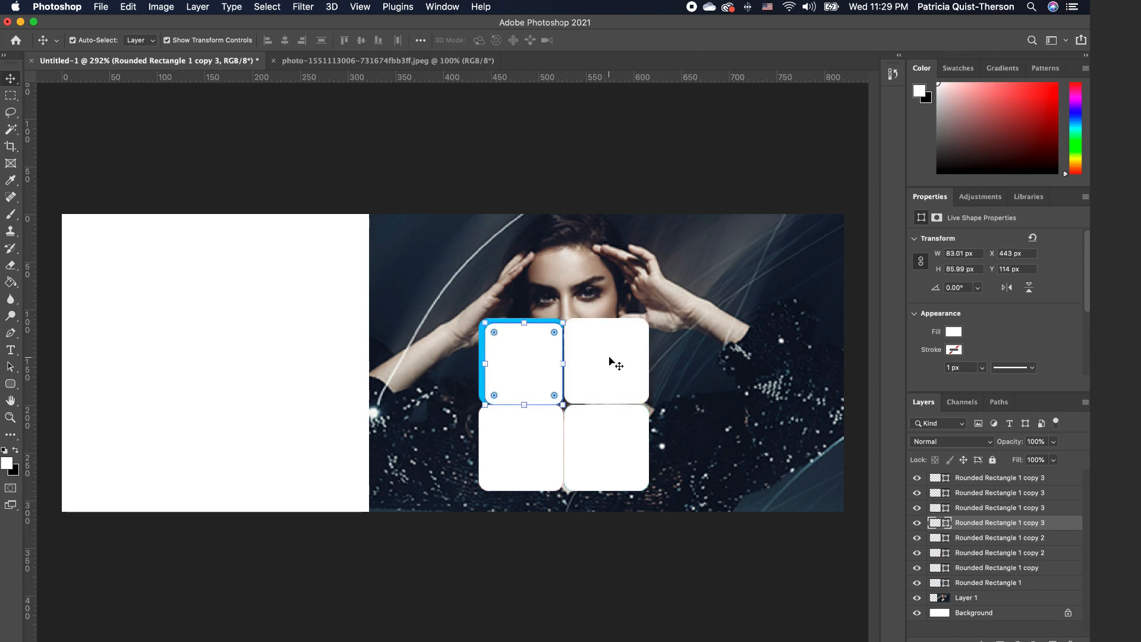
pyautogui.click(684, 379)
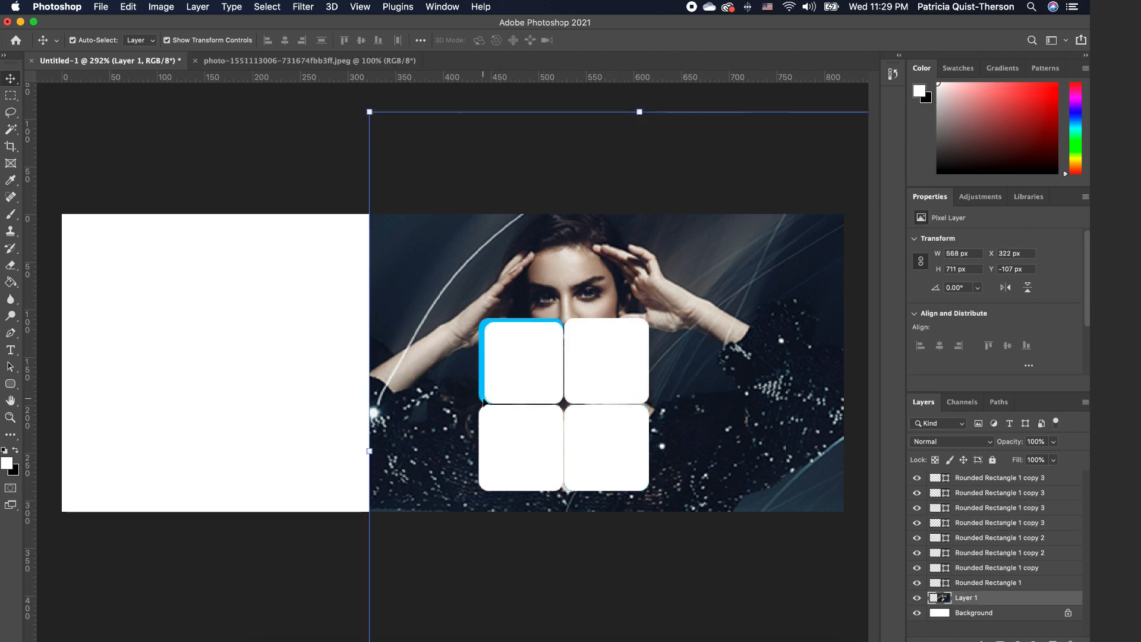
pyautogui.click(619, 367)
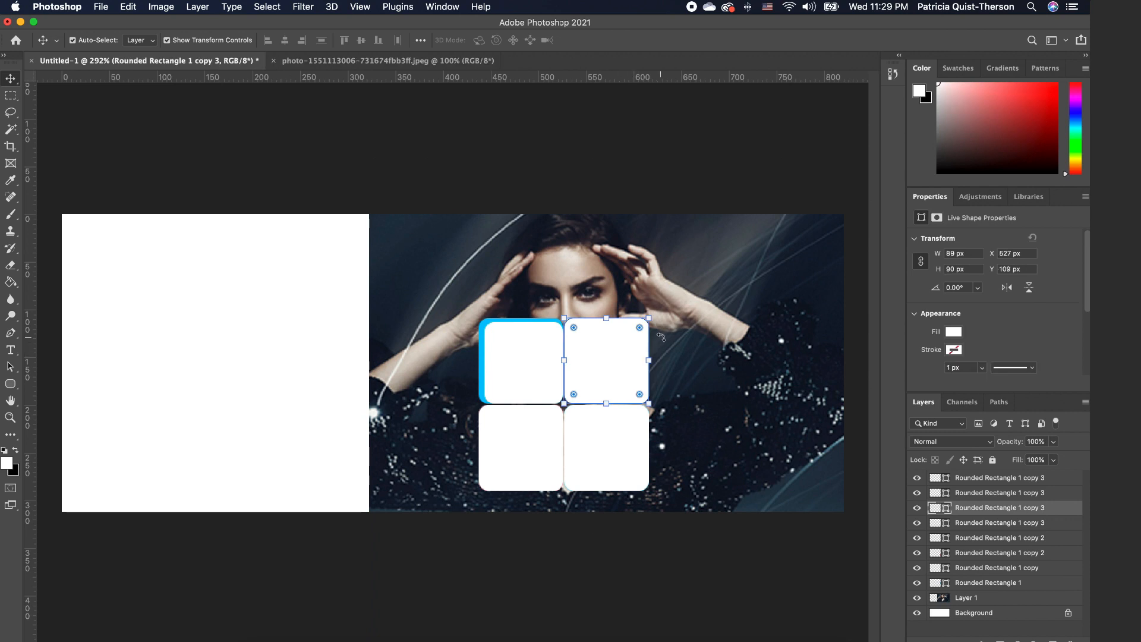
pyautogui.moveTo(649, 318); pyautogui.dragTo(645, 321)
pyautogui.press('Return')
pyautogui.click(635, 427)
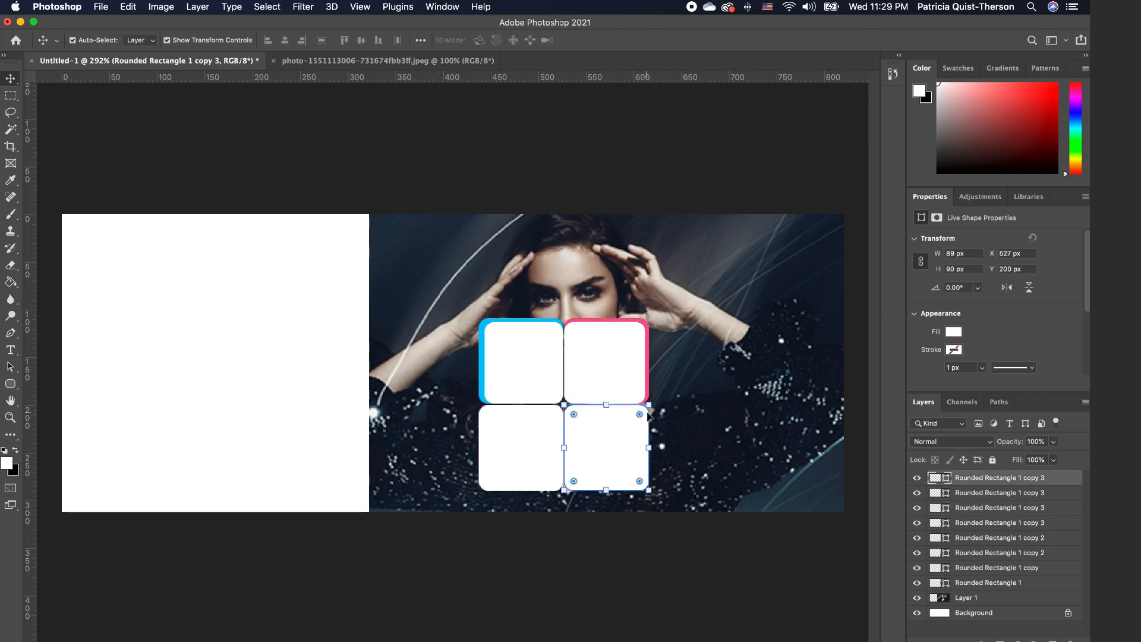
pyautogui.moveTo(649, 407); pyautogui.dragTo(647, 409)
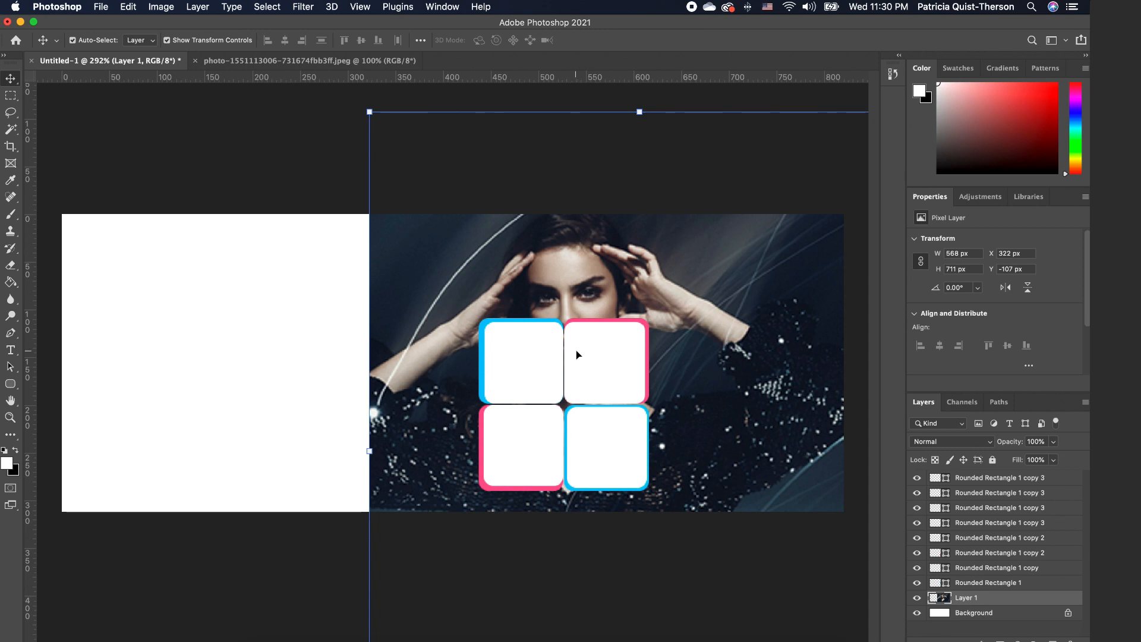
pyautogui.click(576, 355)
pyautogui.moveTo(565, 361); pyautogui.dragTo(567, 361)
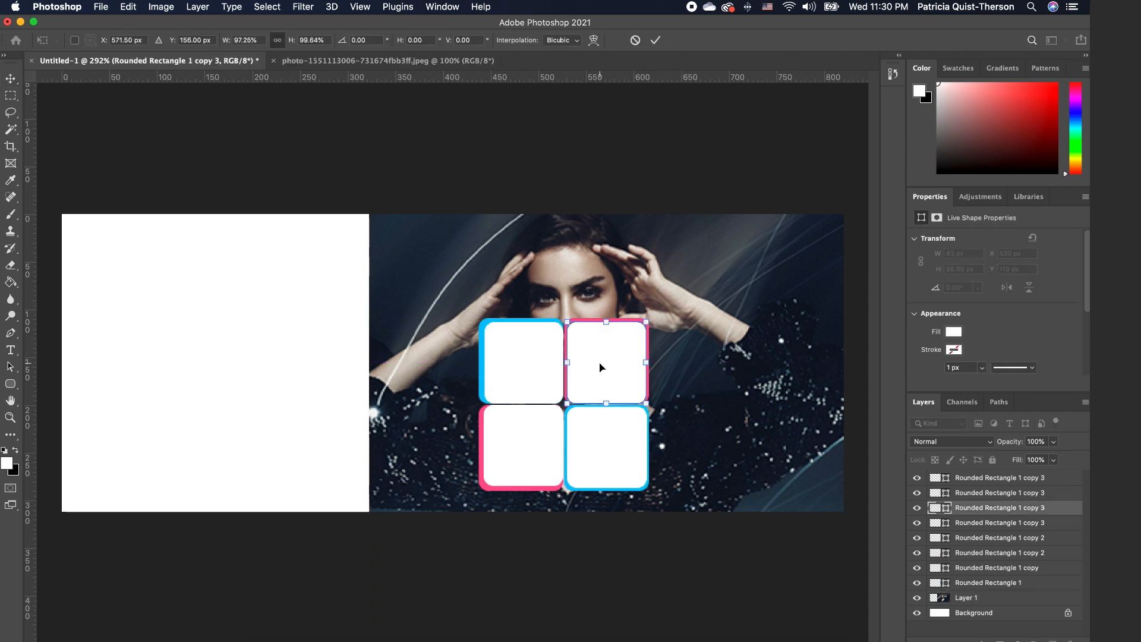
pyautogui.press('Return')
# Narrow the lower-right tile slightly and deselect all layers.
pyautogui.click(601, 402)
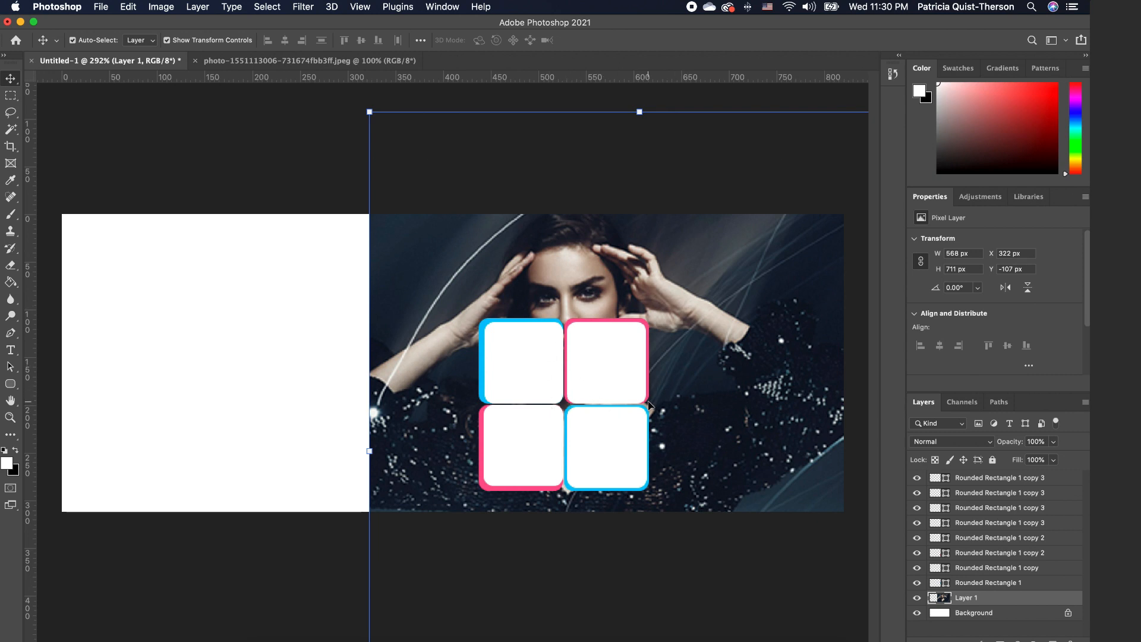
pyautogui.click(636, 444)
pyautogui.moveTo(648, 447); pyautogui.dragTo(646, 447)
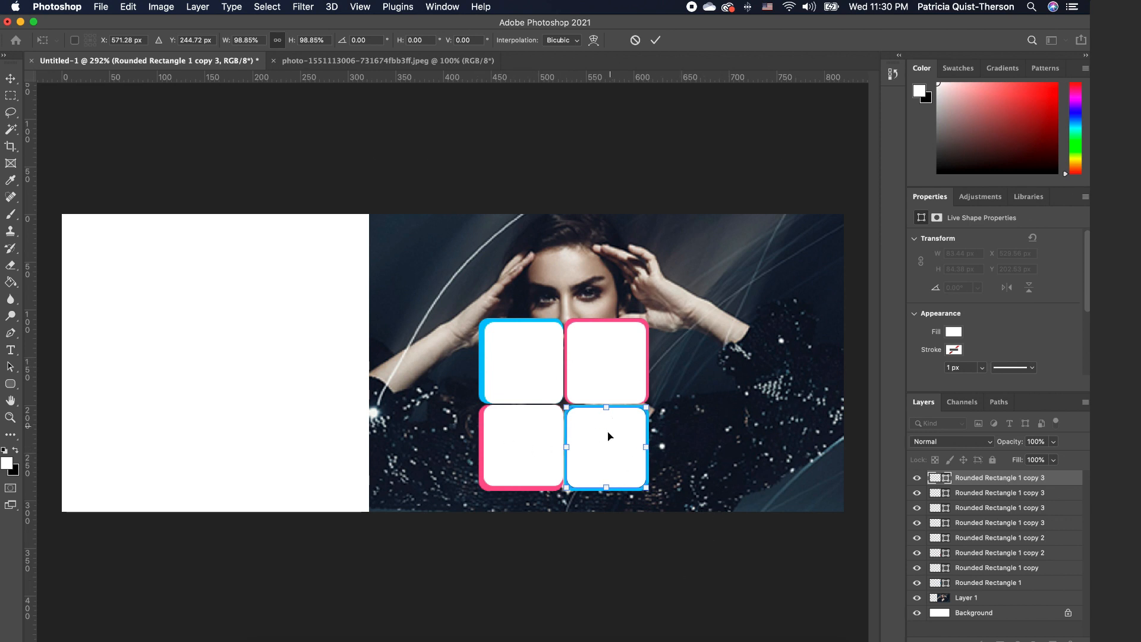
pyautogui.press('Return')
pyautogui.click(672, 538)
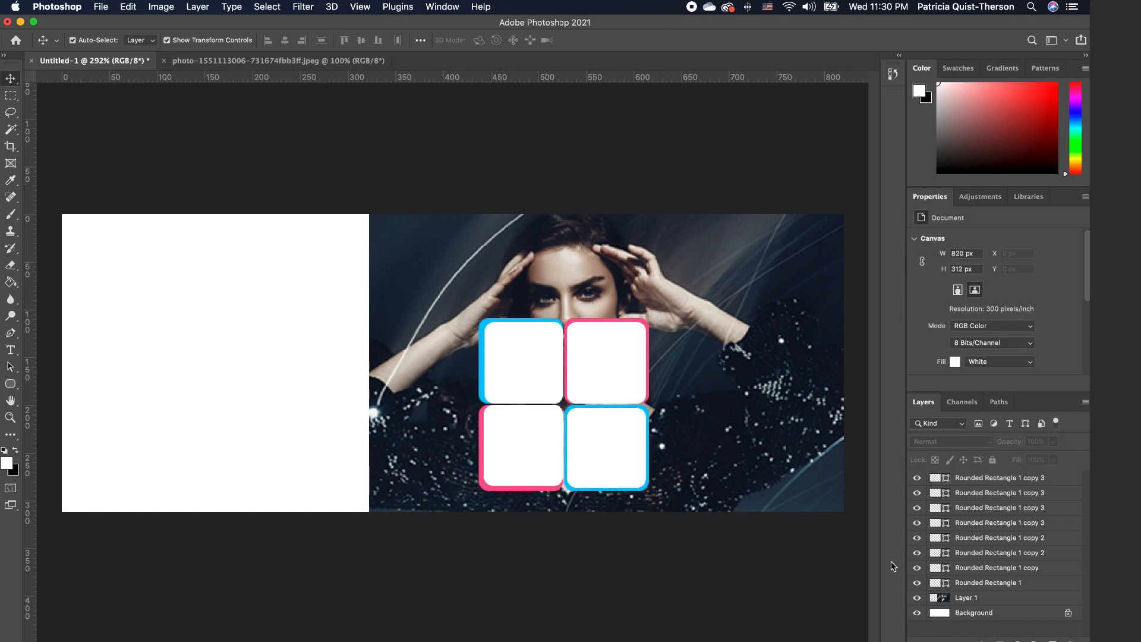
# Rotate all eight tile layers to -45° and move them up-left beside the model's face.
pyautogui.click(1003, 585)
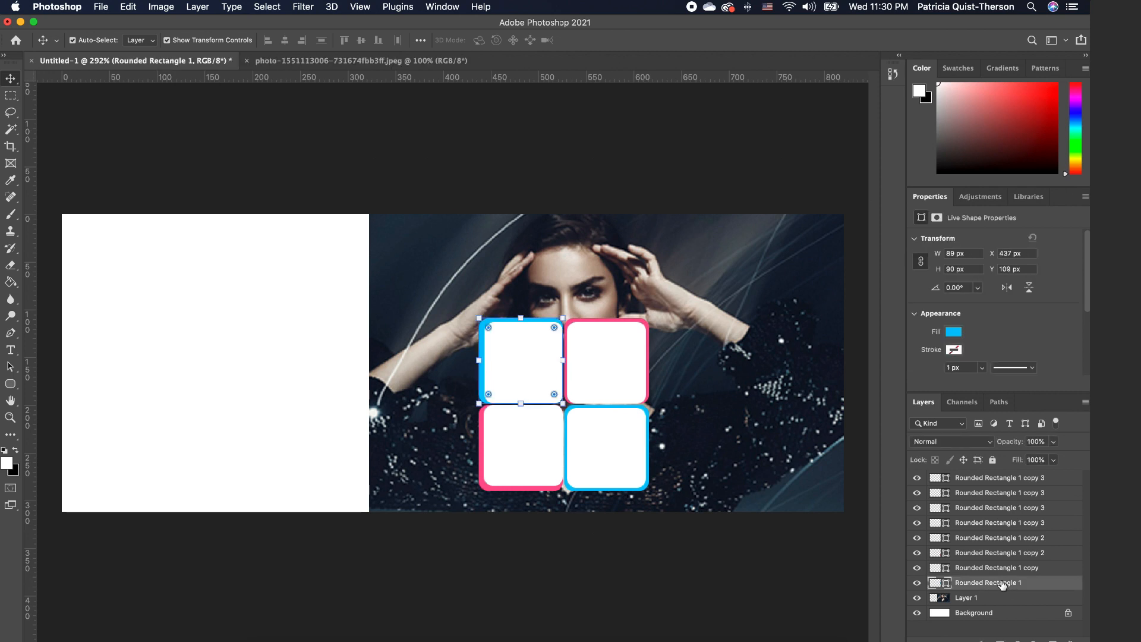
pyautogui.keyDown('shift'); pyautogui.click(1009, 480); pyautogui.keyUp('shift')
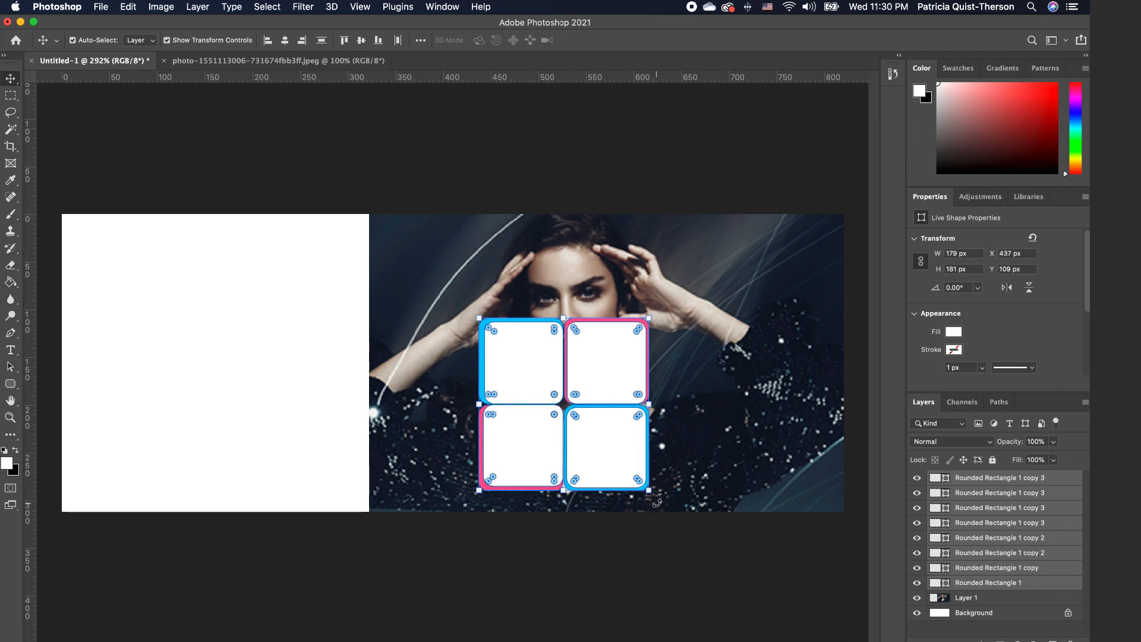
pyautogui.moveTo(657, 503); pyautogui.dragTo(691, 407)
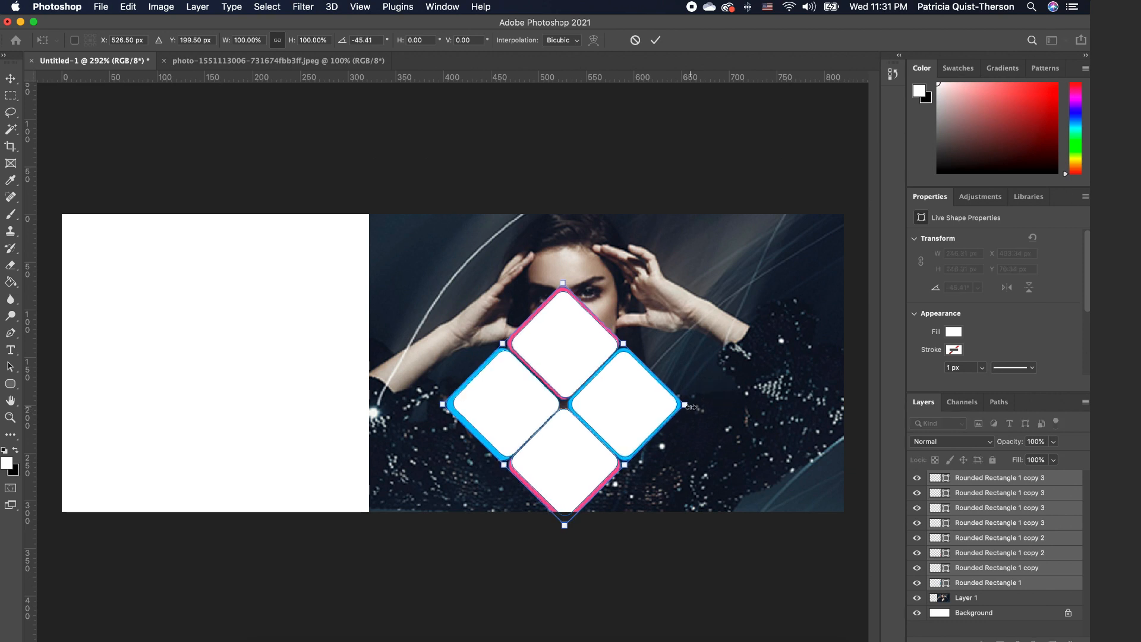
pyautogui.click(379, 42)
pyautogui.write('-45')
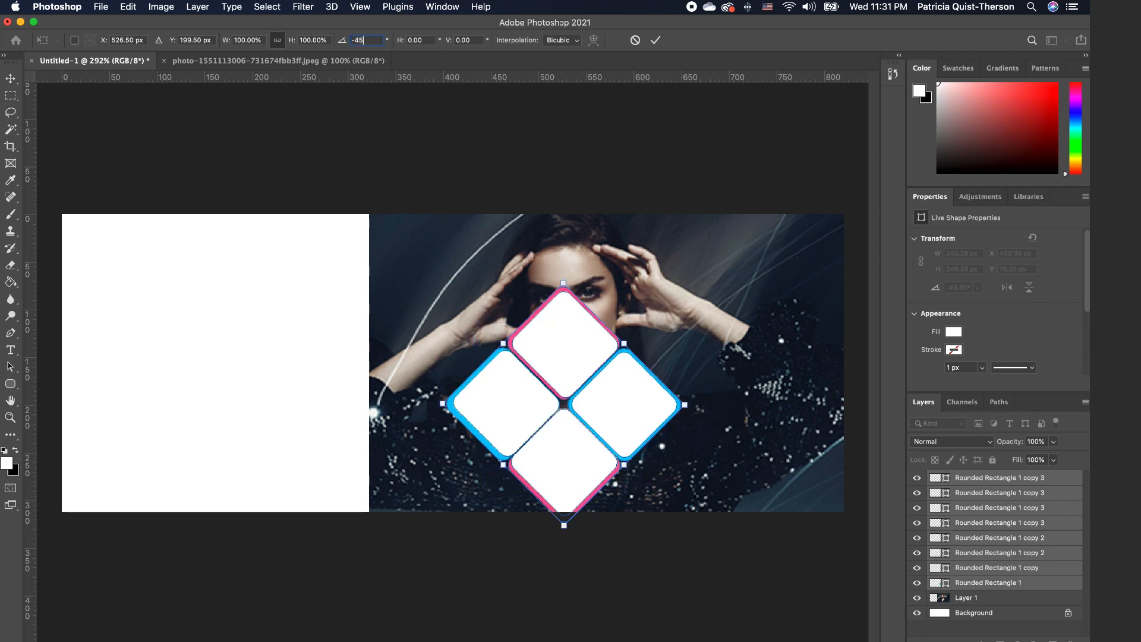
pyautogui.moveTo(614, 436); pyautogui.dragTo(579, 378)
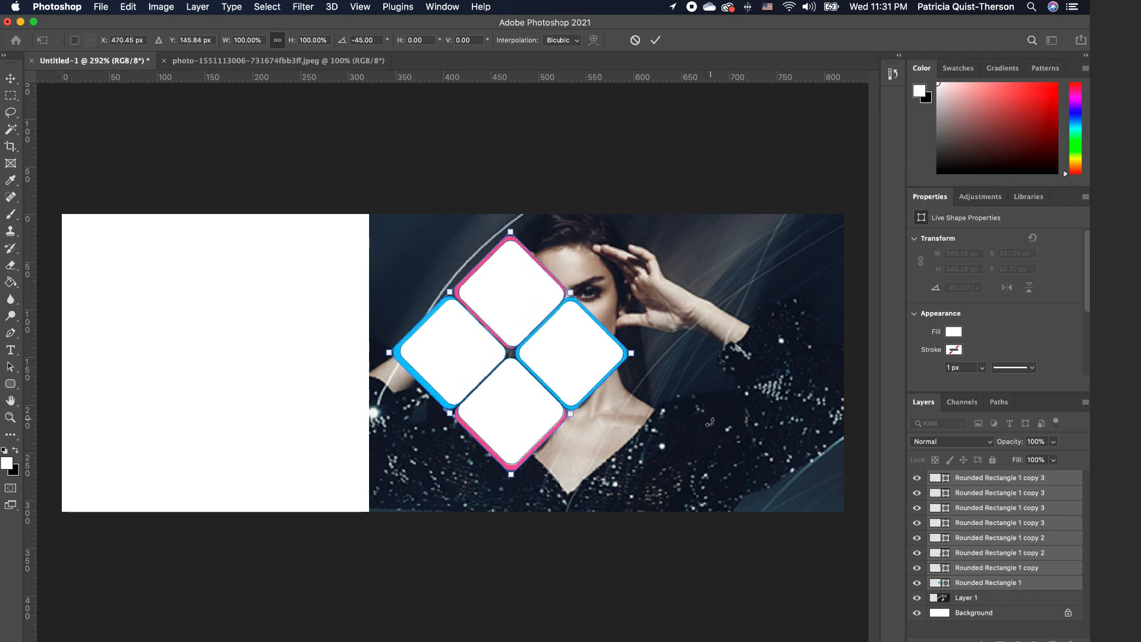
pyautogui.click(399, 168)
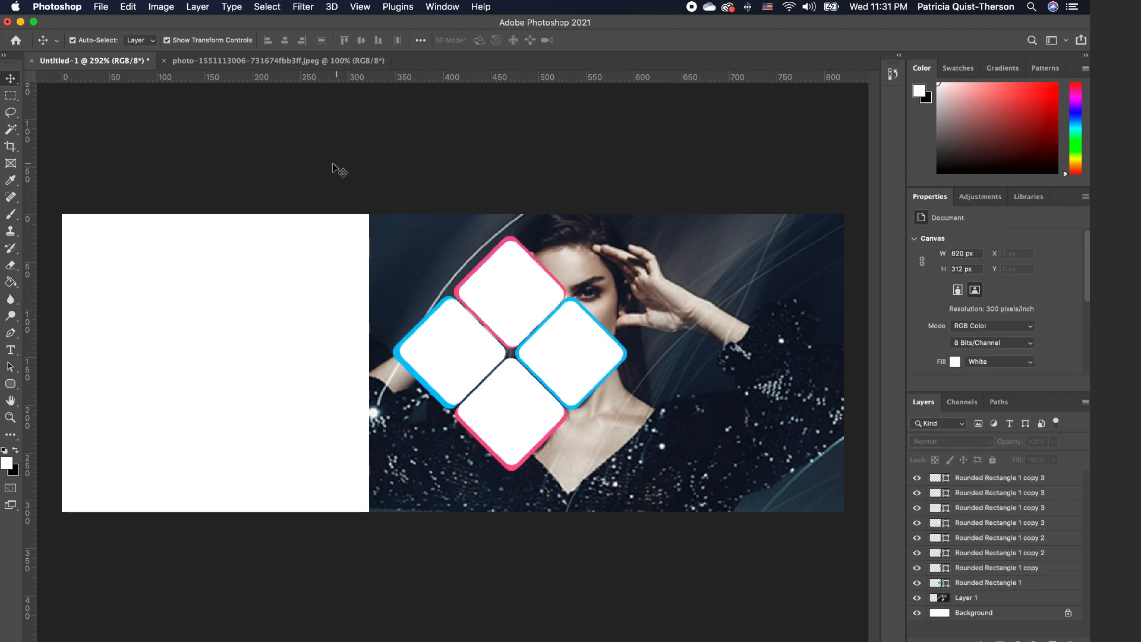
# Duplicate the tile group and move the copy about 246 px to the right.
pyautogui.moveTo(333, 164); pyautogui.dragTo(627, 571)
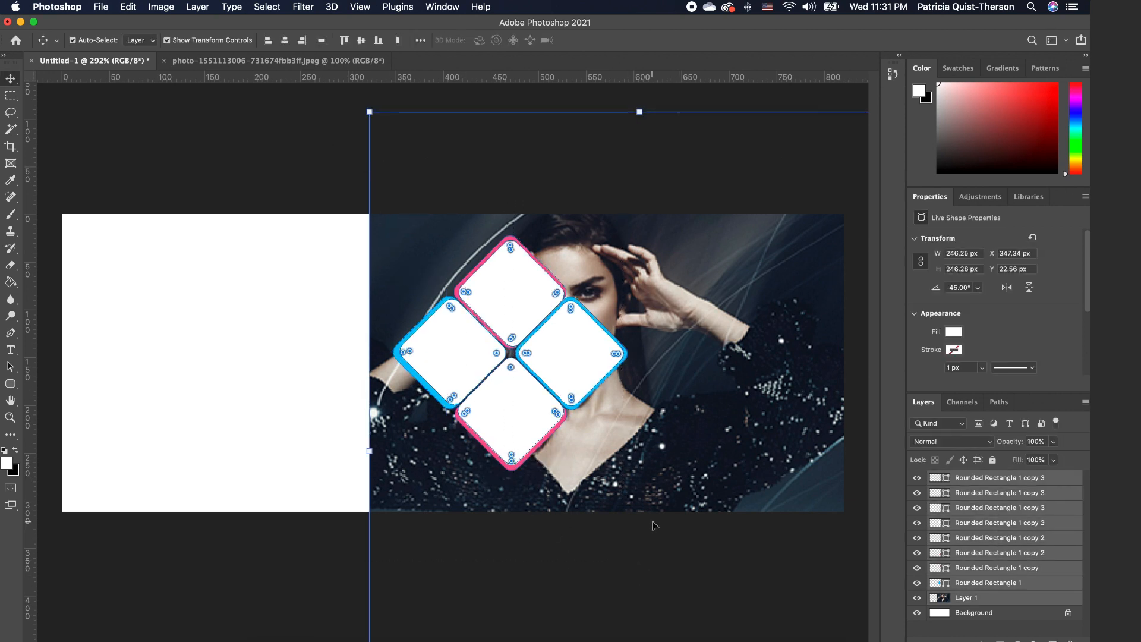
pyautogui.keyDown('super'); pyautogui.click(975, 598); pyautogui.keyUp('super')
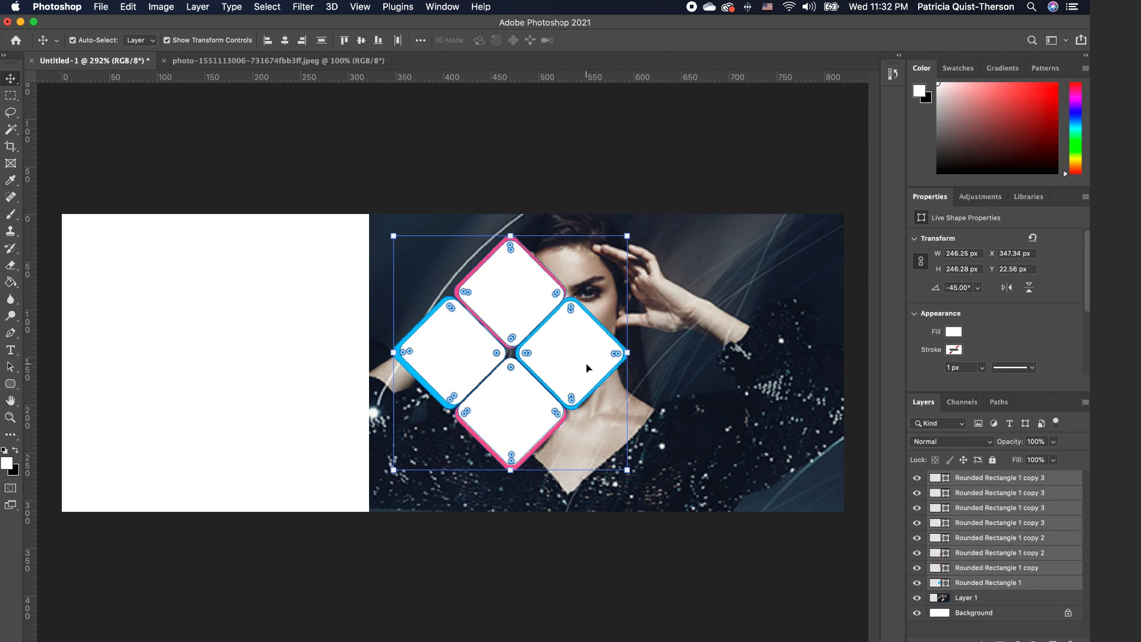
pyautogui.press('super+j')
pyautogui.moveTo(587, 368); pyautogui.dragTo(823, 369)
pyautogui.moveTo(832, 423); pyautogui.dragTo(818, 409)
# Delete the blue diamond from the duplicated group.
pyautogui.click(810, 415)
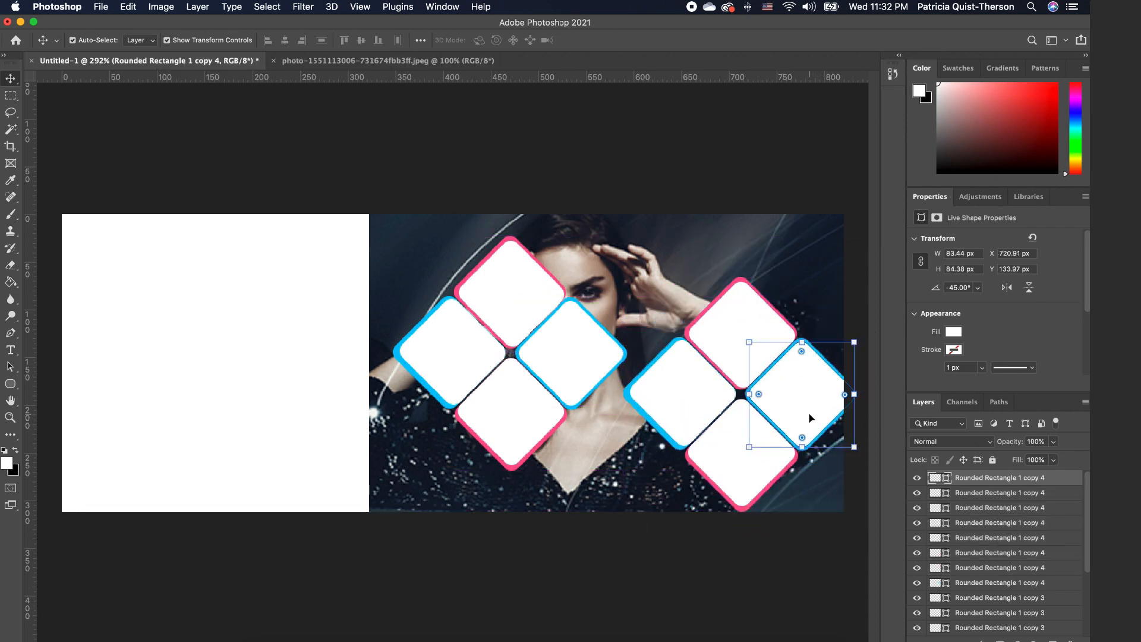
pyautogui.press('super+t')
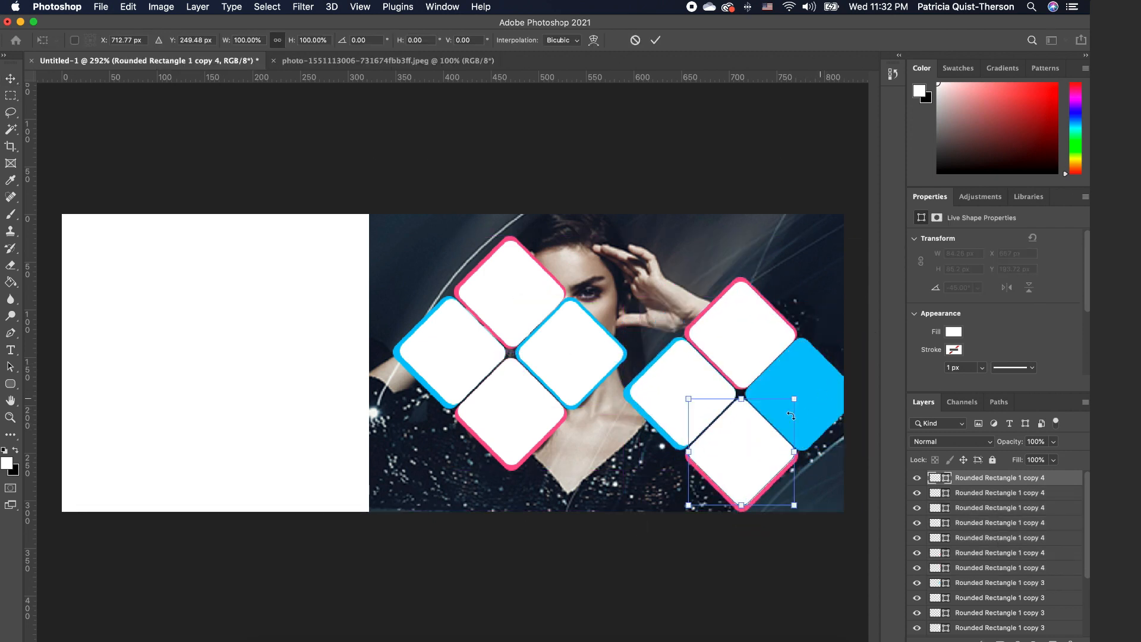
pyautogui.press('Return')
pyautogui.click(815, 395)
pyautogui.press('Delete')
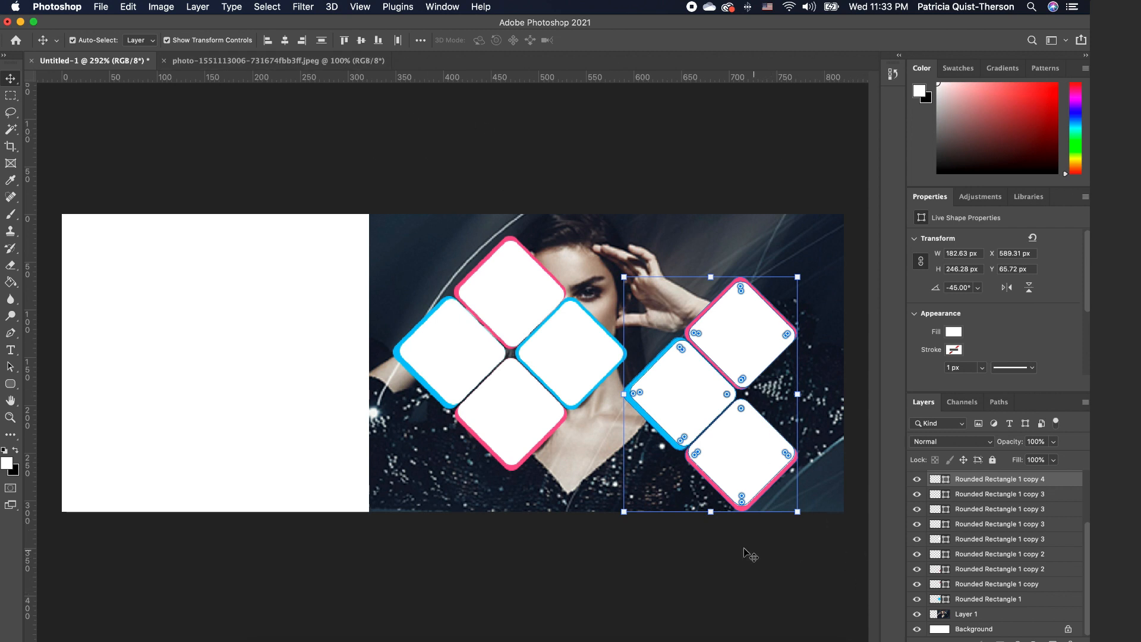
# Flip the duplicate group with Edit > Transform and nudge it left against the first cluster.
pyautogui.click(135, 7)
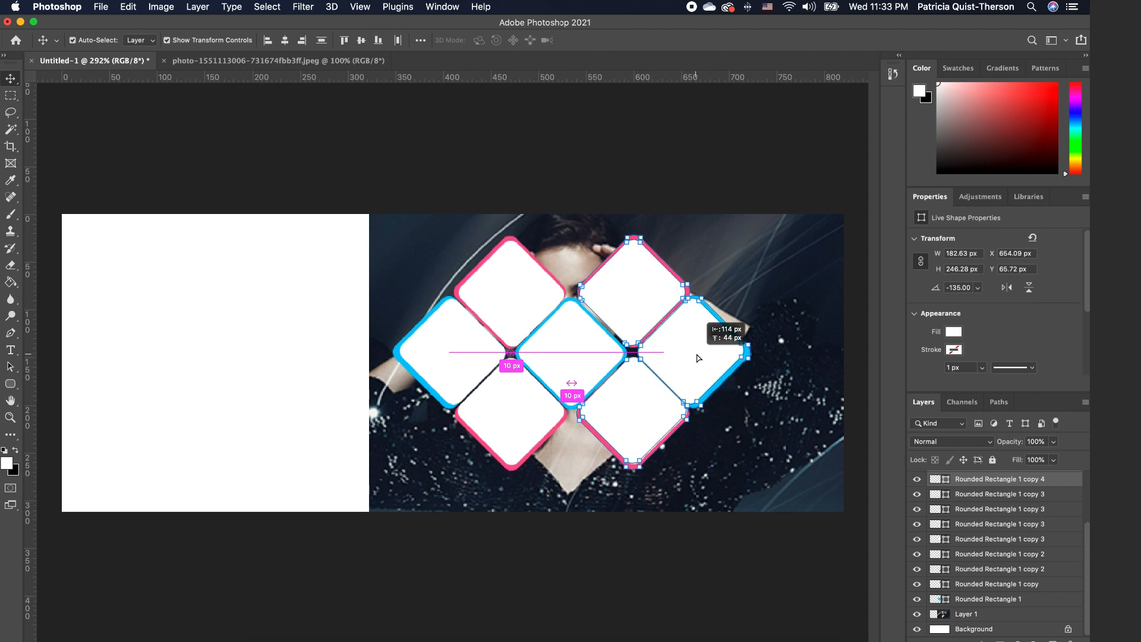
pyautogui.moveTo(698, 358); pyautogui.dragTo(699, 360)
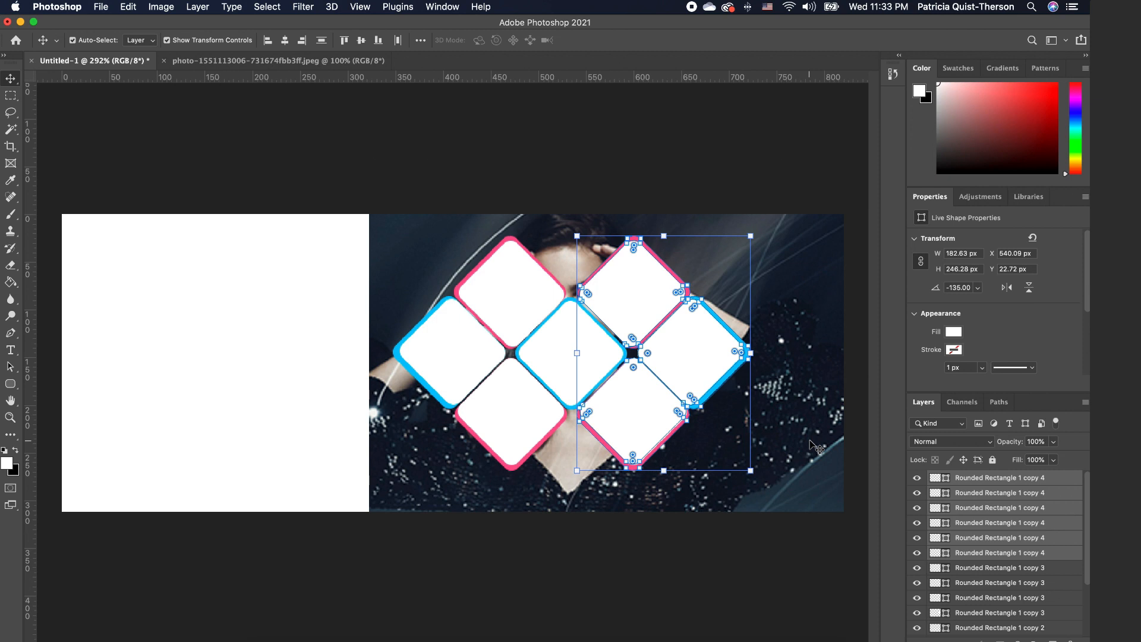
pyautogui.press('Left')
pyautogui.press('Left')
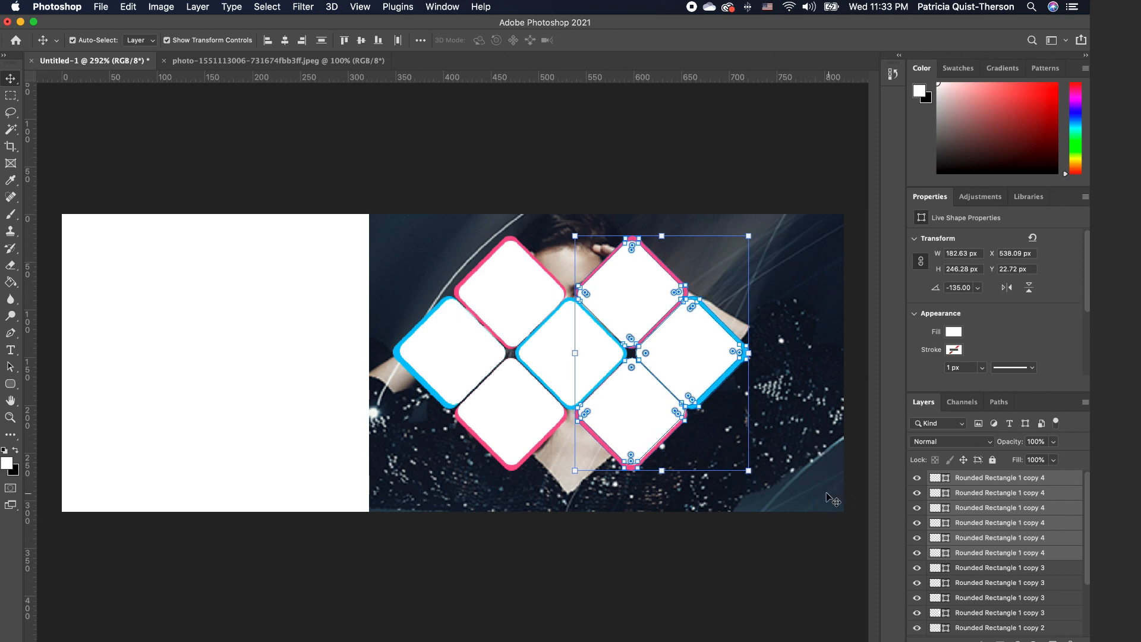
pyautogui.click(827, 492)
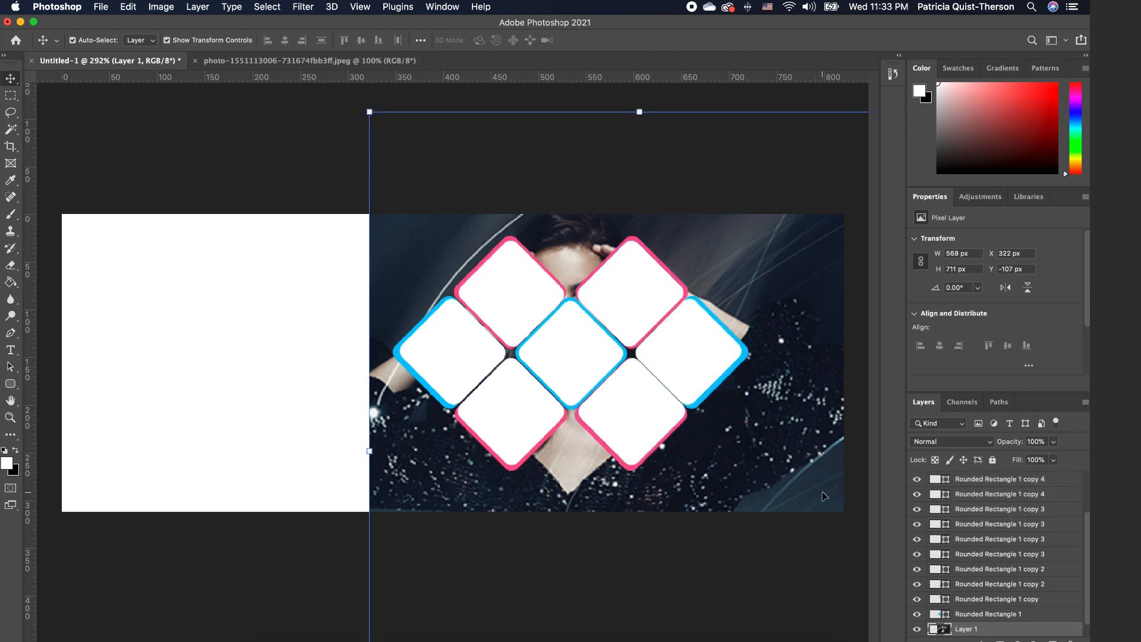
pyautogui.click(693, 366)
# Scale the model photo to 139.33% and shift it down-right behind the tile diamonds.
pyautogui.click(819, 447)
pyautogui.press('super+equal')
pyautogui.scroll(-5, 534, 205)
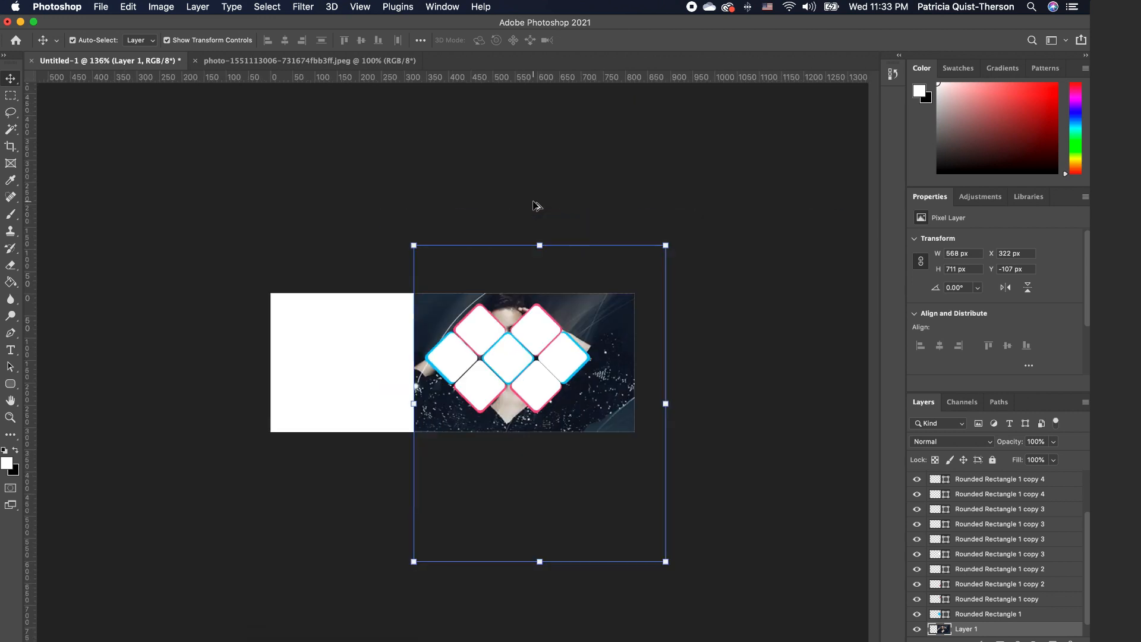
pyautogui.moveTo(412, 246); pyautogui.dragTo(395, 222)
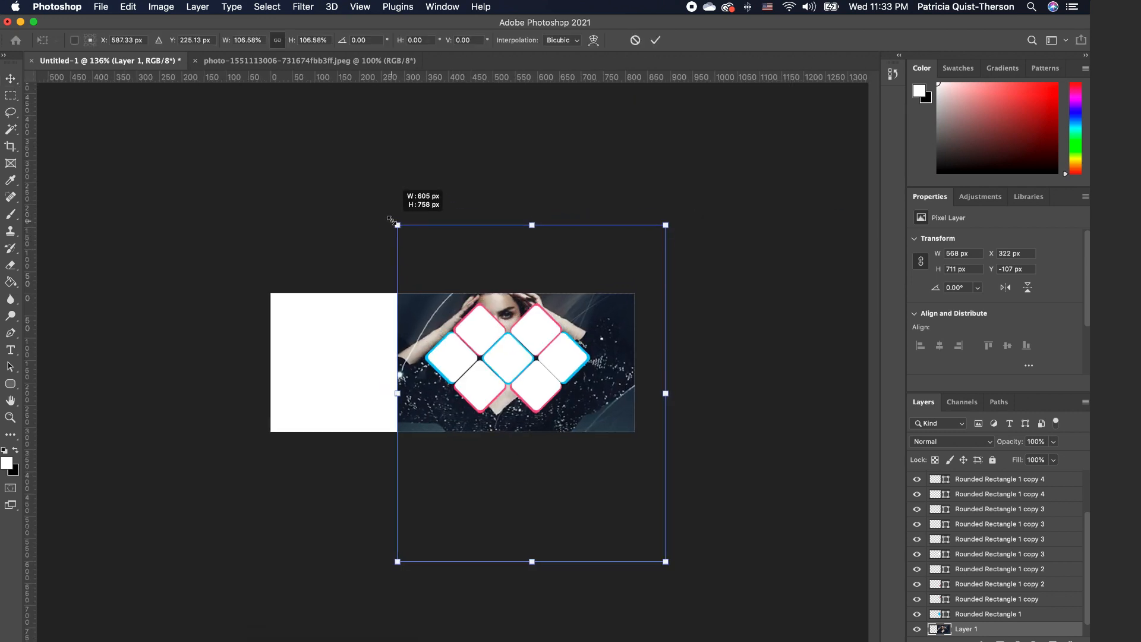
pyautogui.moveTo(606, 340); pyautogui.dragTo(619, 355)
pyautogui.moveTo(620, 350); pyautogui.dragTo(619, 344)
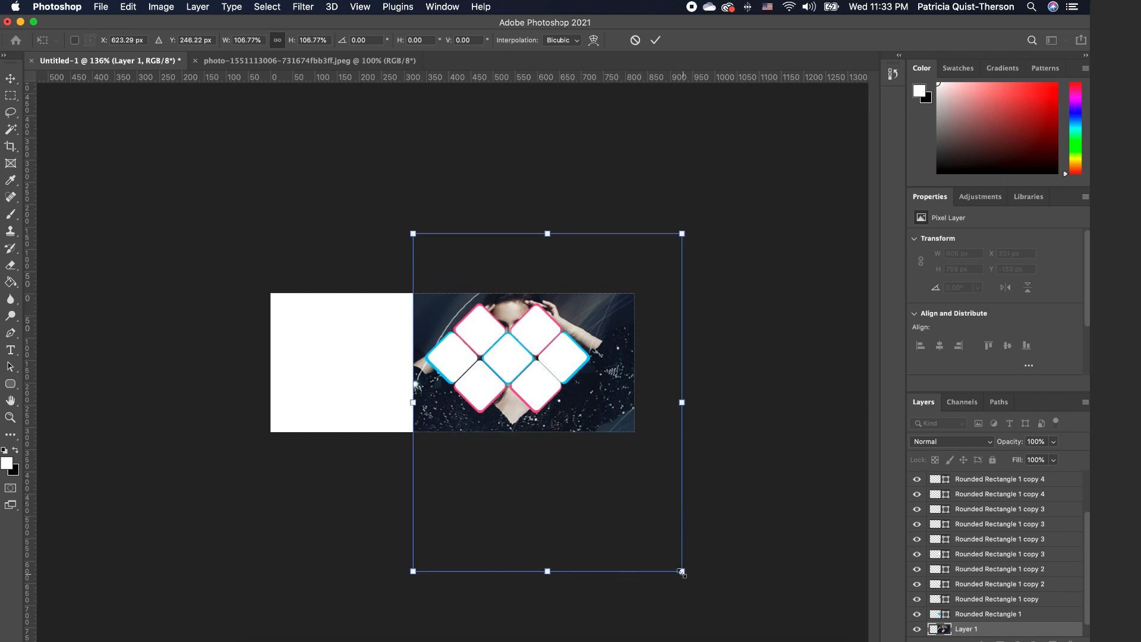
pyautogui.moveTo(682, 571); pyautogui.dragTo(734, 618)
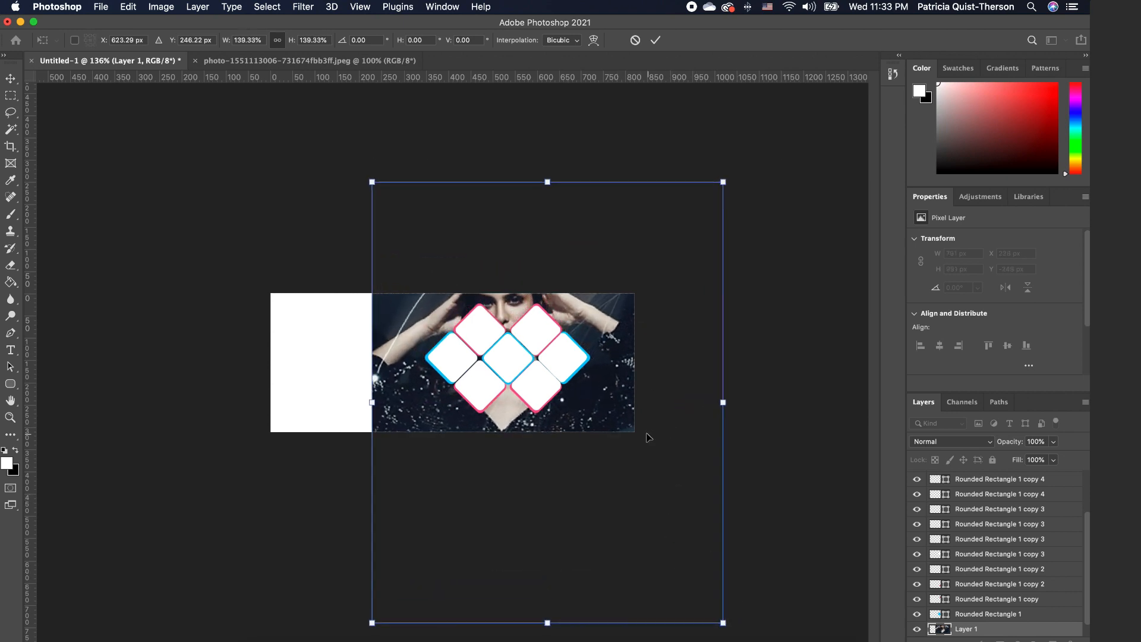
pyautogui.moveTo(602, 409); pyautogui.dragTo(627, 441)
pyautogui.press('Return')
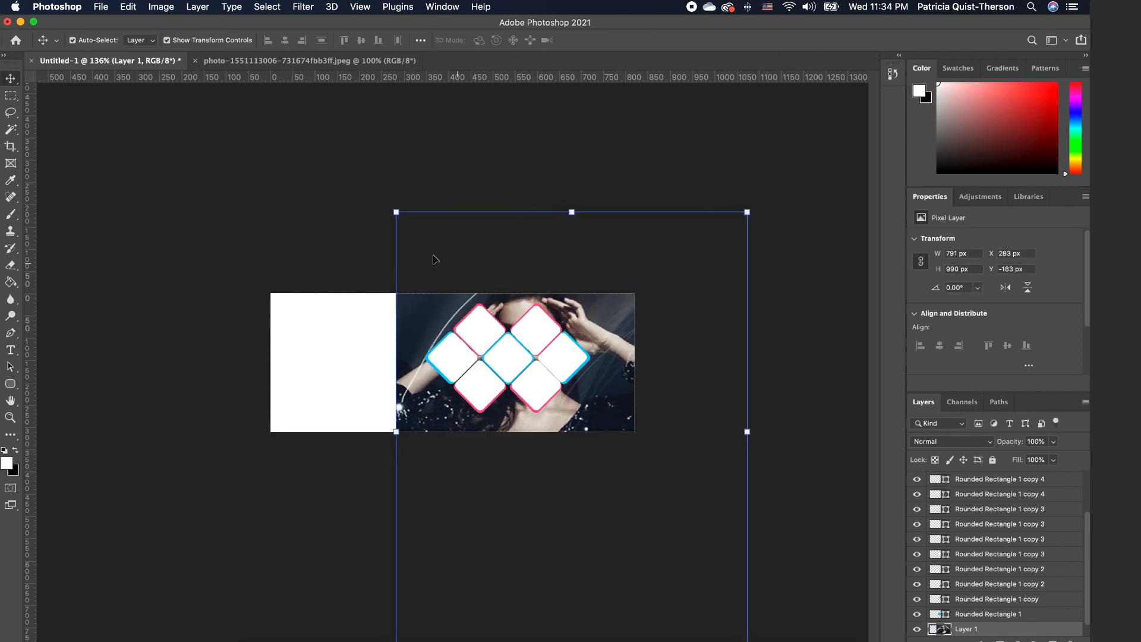
pyautogui.click(565, 265)
pyautogui.moveTo(402, 241); pyautogui.dragTo(606, 484)
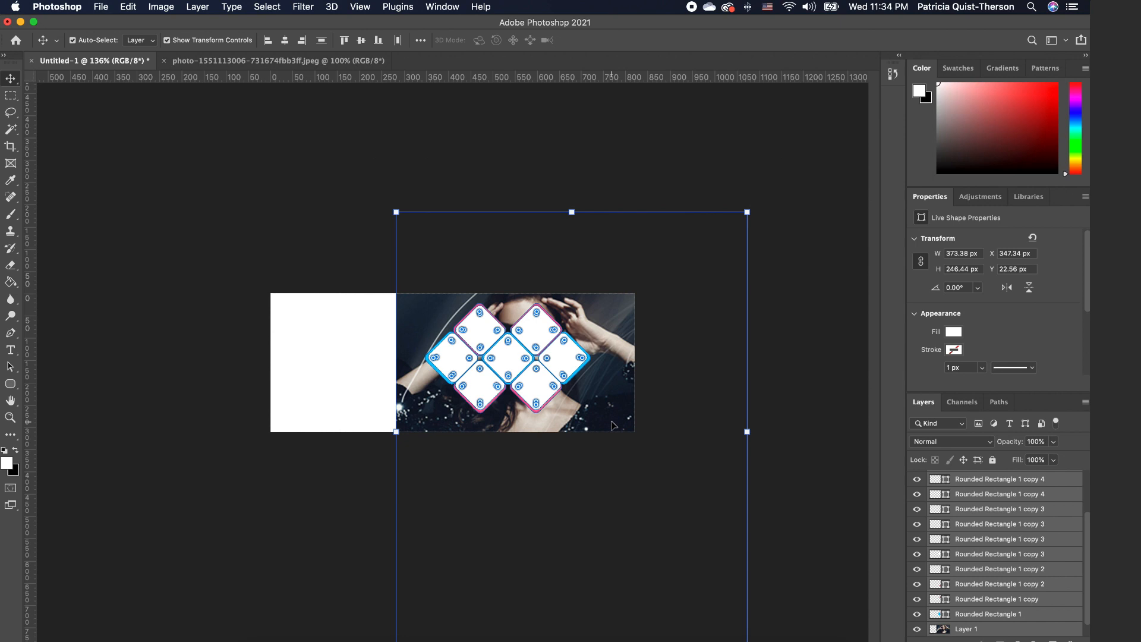
# Scale the tile cluster to about 134% from its corners and nudge it right and down over the photo.
pyautogui.press('super')
pyautogui.scroll(-1, 1047, 584)
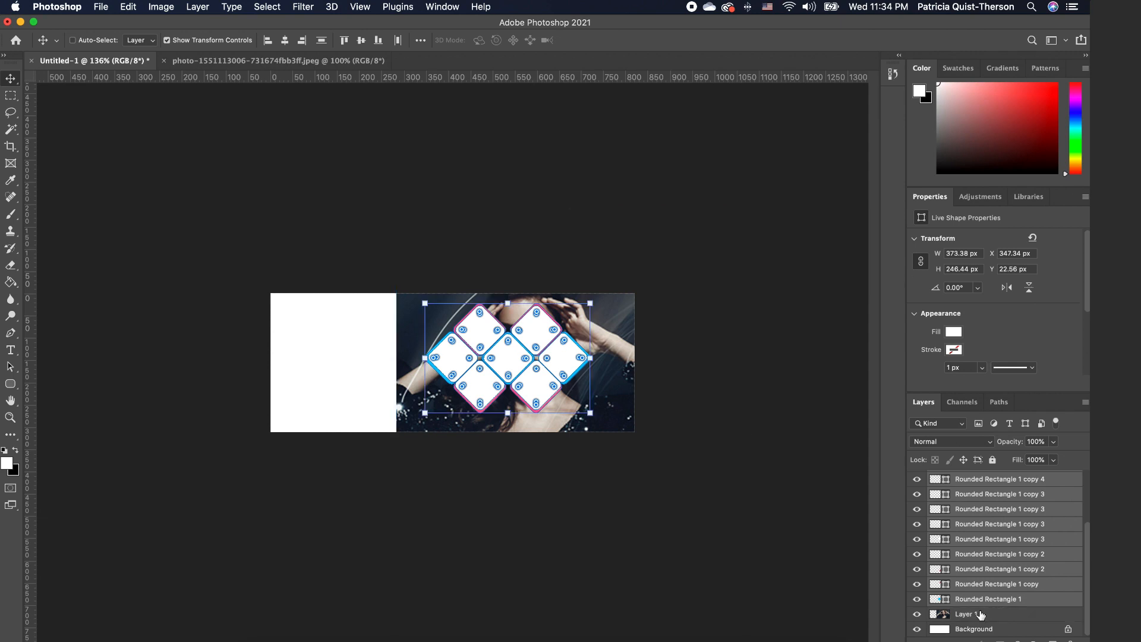
pyautogui.moveTo(583, 299); pyautogui.dragTo(608, 283)
pyautogui.moveTo(433, 414); pyautogui.dragTo(402, 436)
pyautogui.moveTo(568, 367); pyautogui.dragTo(582, 369)
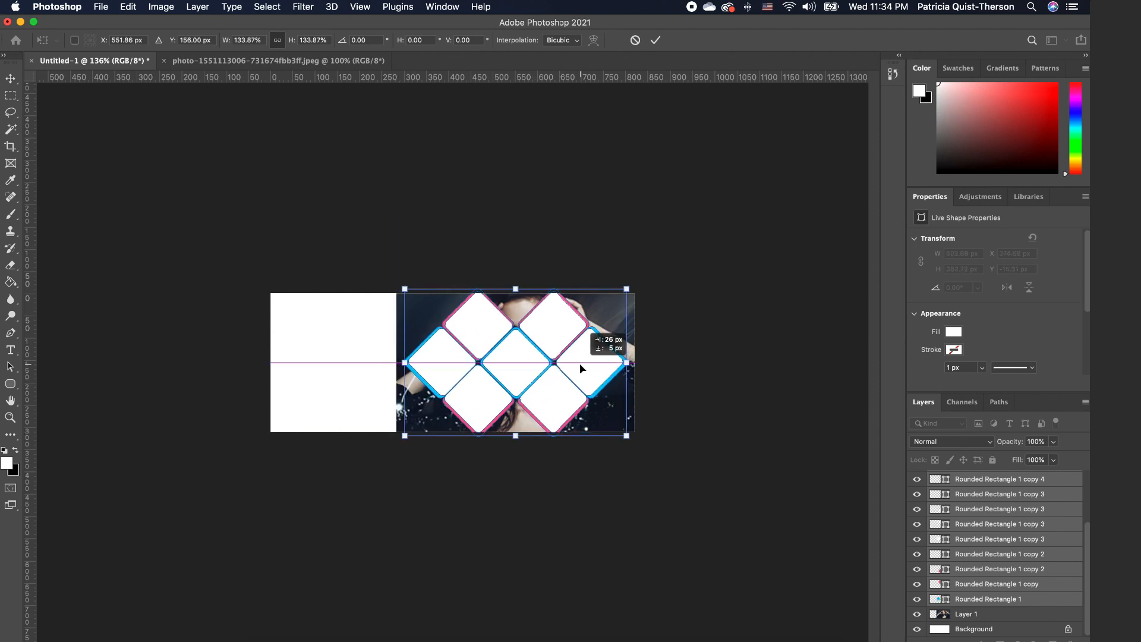
pyautogui.moveTo(581, 368)
pyautogui.mouseDown()
pyautogui.moveTo(568, 365)
pyautogui.moveTo(582, 368)
pyautogui.mouseUp()
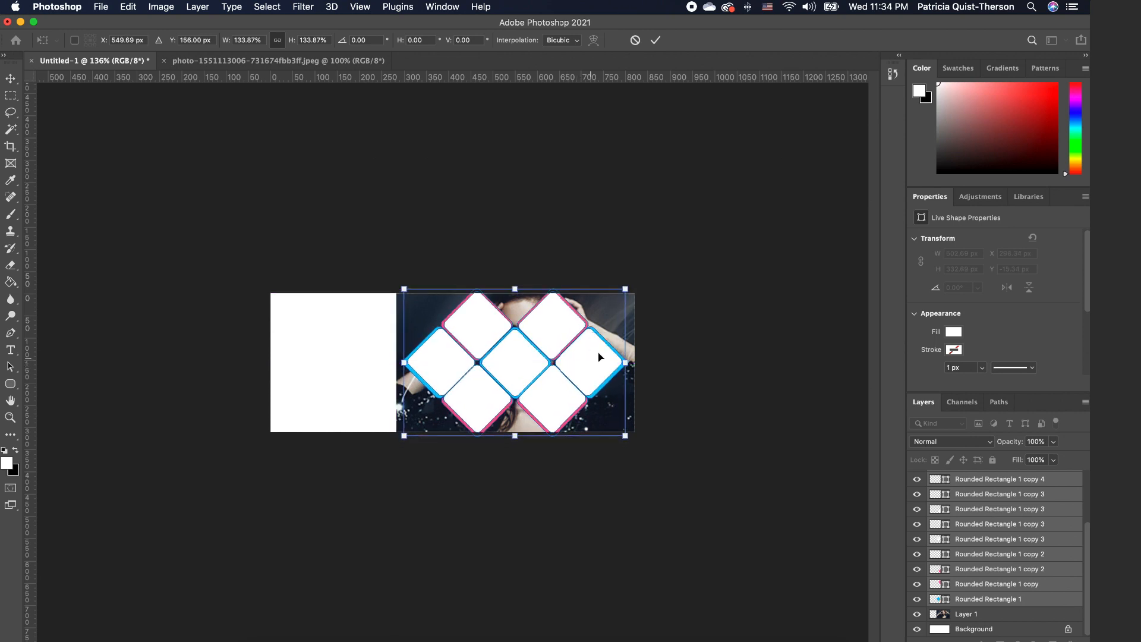
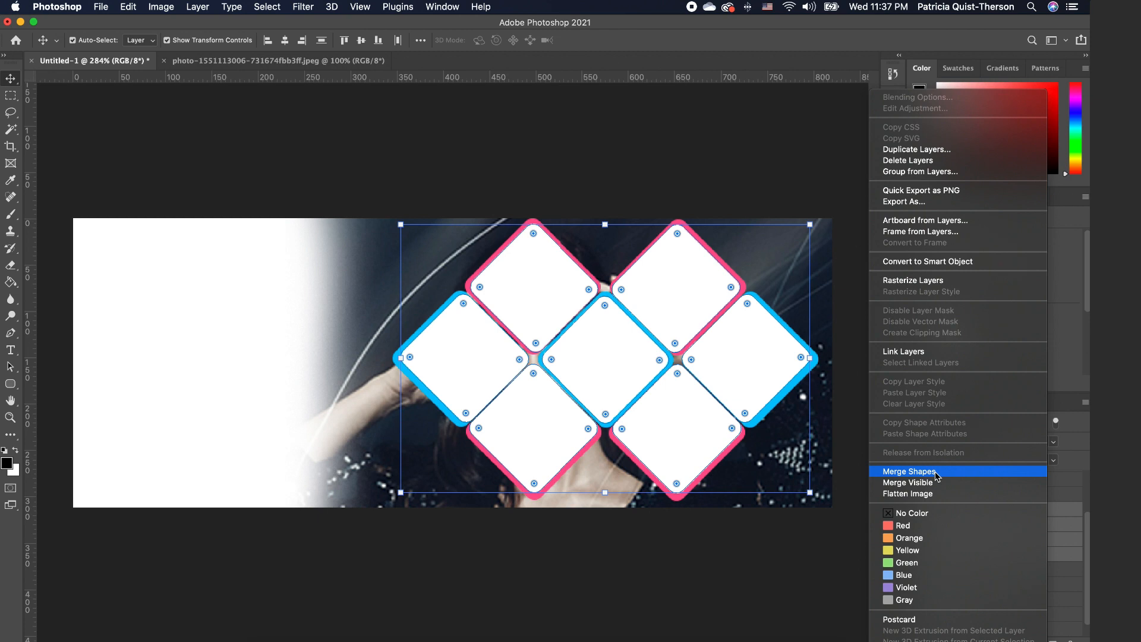
# Merge the diamond shape layers, load their combined outline as a selection, and select Layer 1.
pyautogui.click(936, 472)
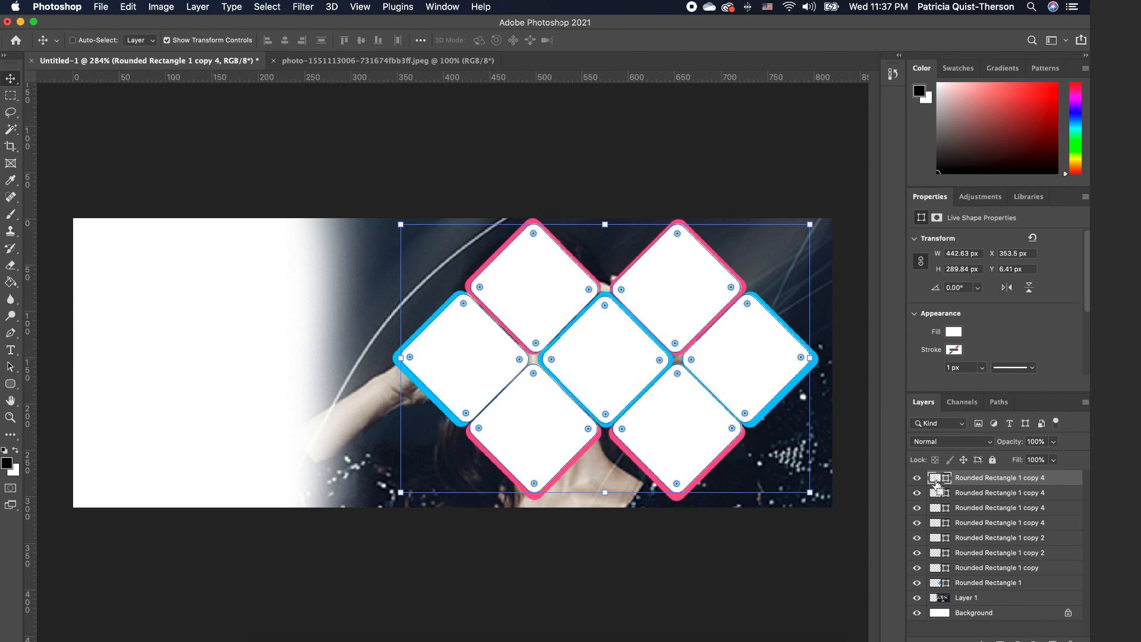
pyautogui.keyDown('super'); pyautogui.click(937, 480); pyautogui.keyUp('super')
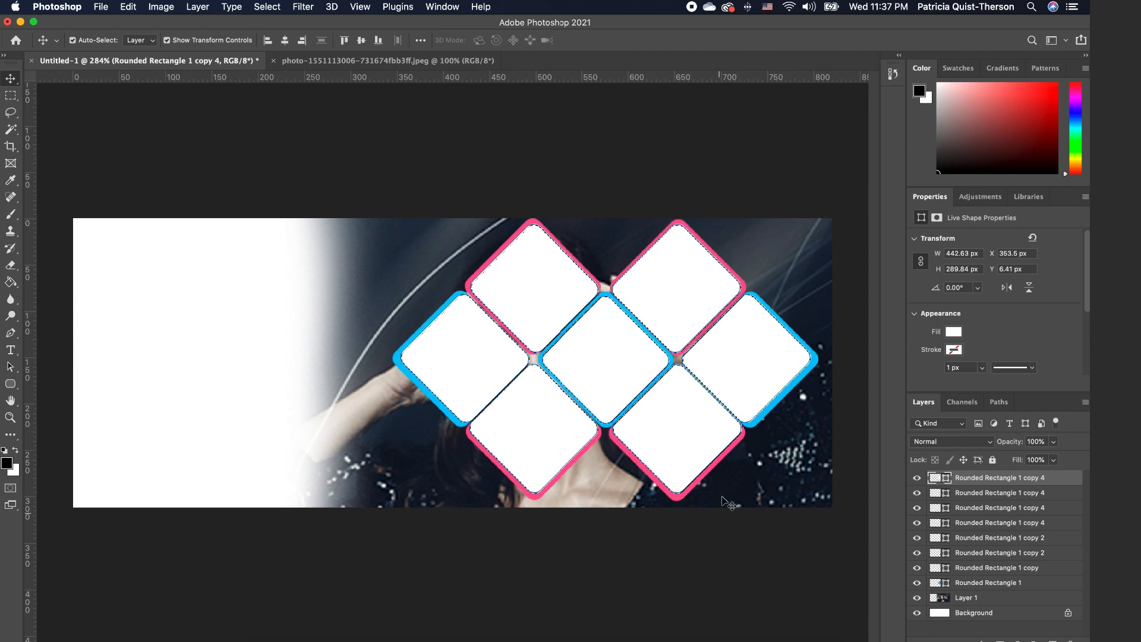
pyautogui.click(980, 599)
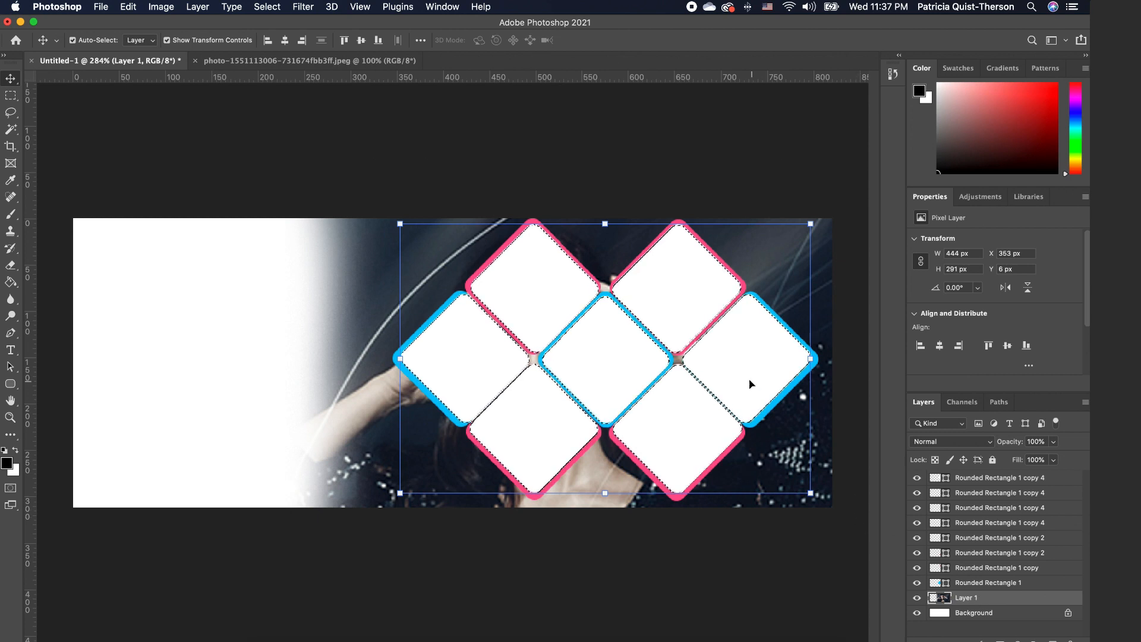
# Copy the diamond-shaped photo area to a new Layer 2 and move it to the top.
pyautogui.rightClick(625, 368)
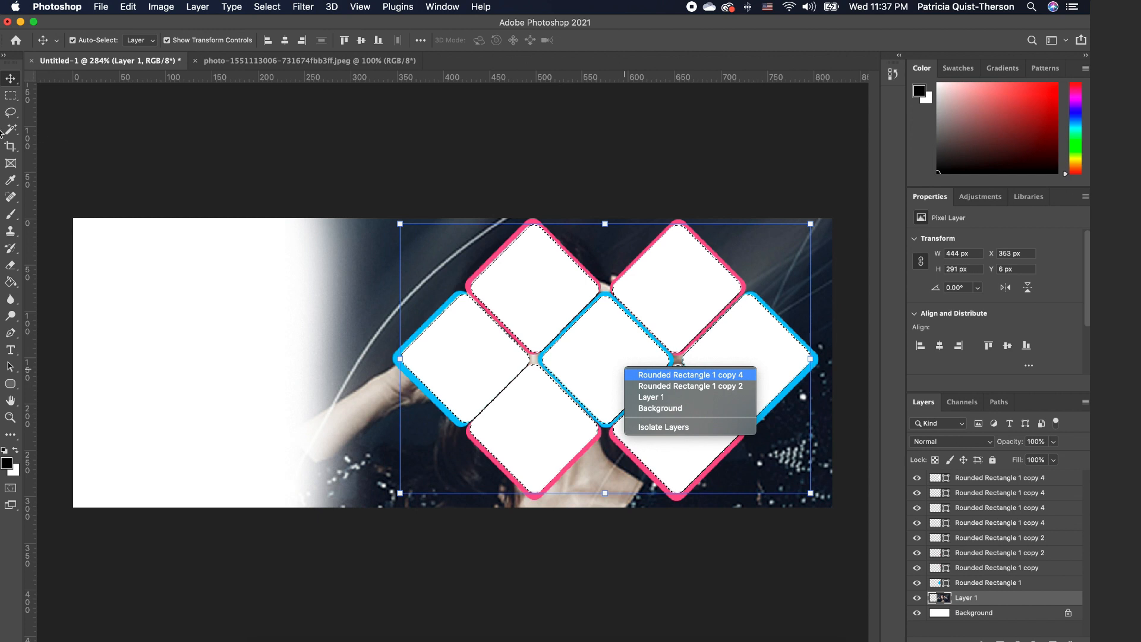
pyautogui.click(11, 113)
pyautogui.click(12, 113)
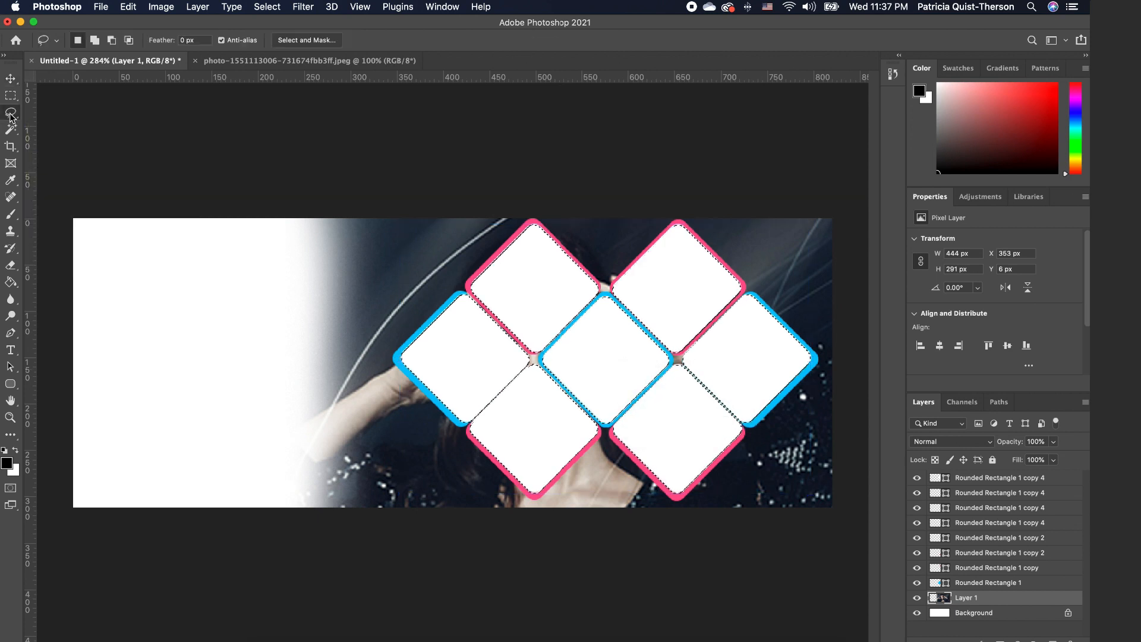
pyautogui.rightClick(619, 346)
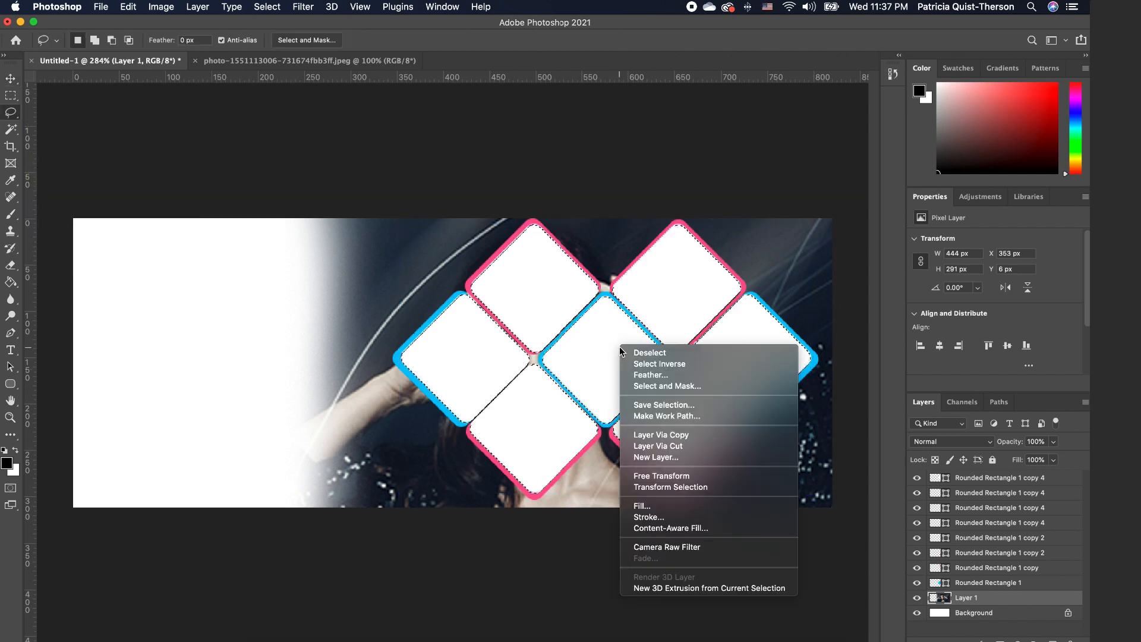
pyautogui.click(708, 440)
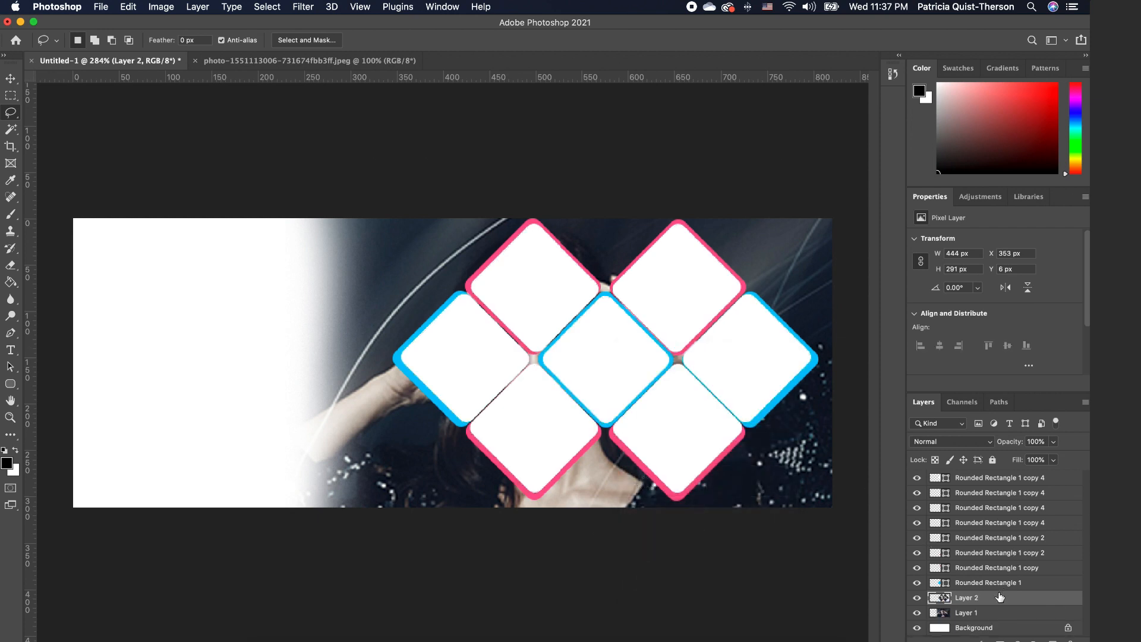
pyautogui.moveTo(1000, 597); pyautogui.dragTo(1005, 478)
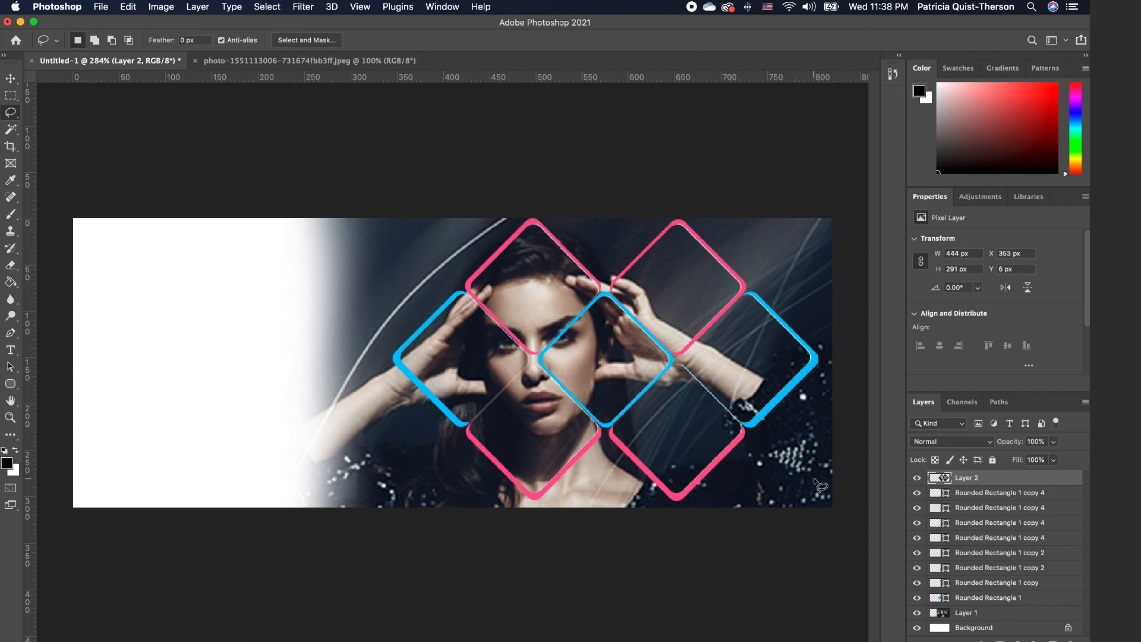
# Hide the original full model photo layer so only the diamond tiles show the photo.
pyautogui.click(11, 79)
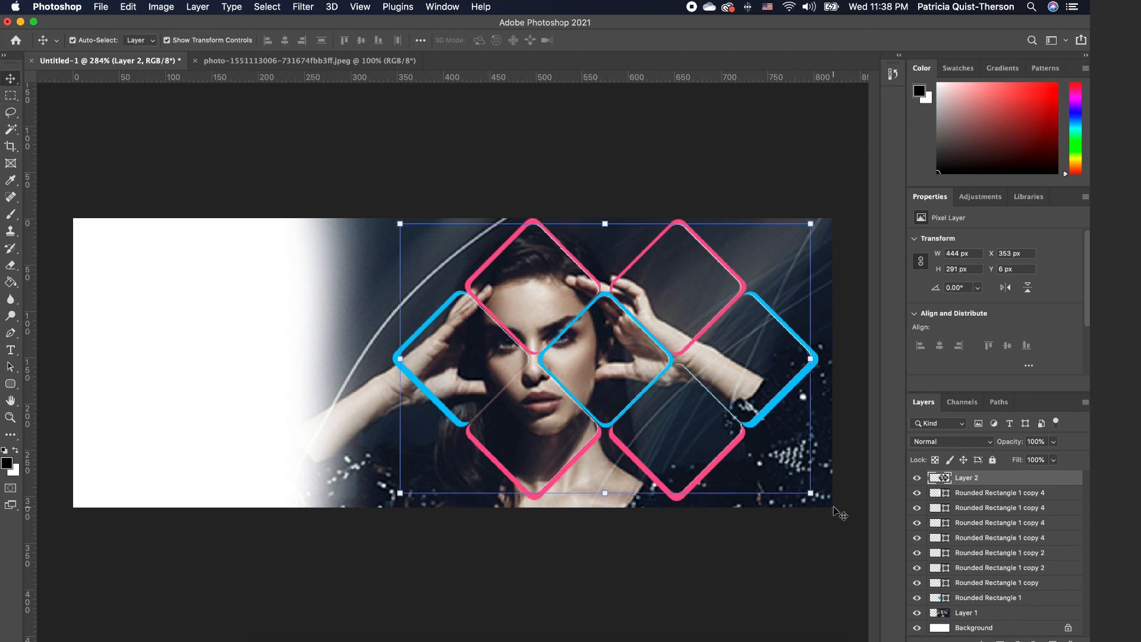
pyautogui.click(943, 614)
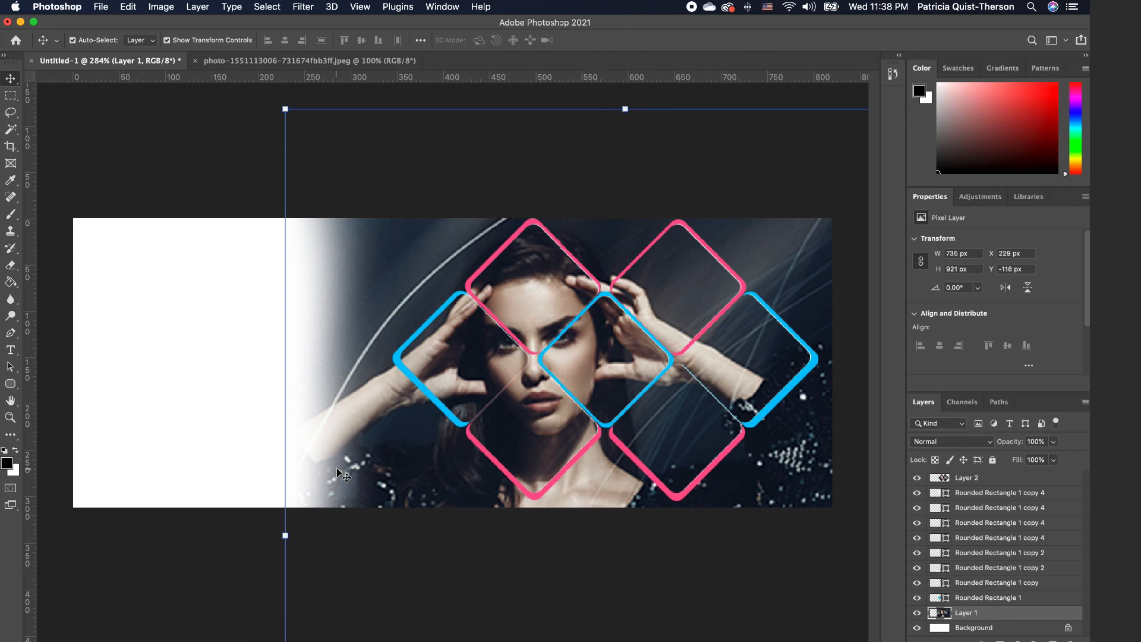
pyautogui.click(918, 613)
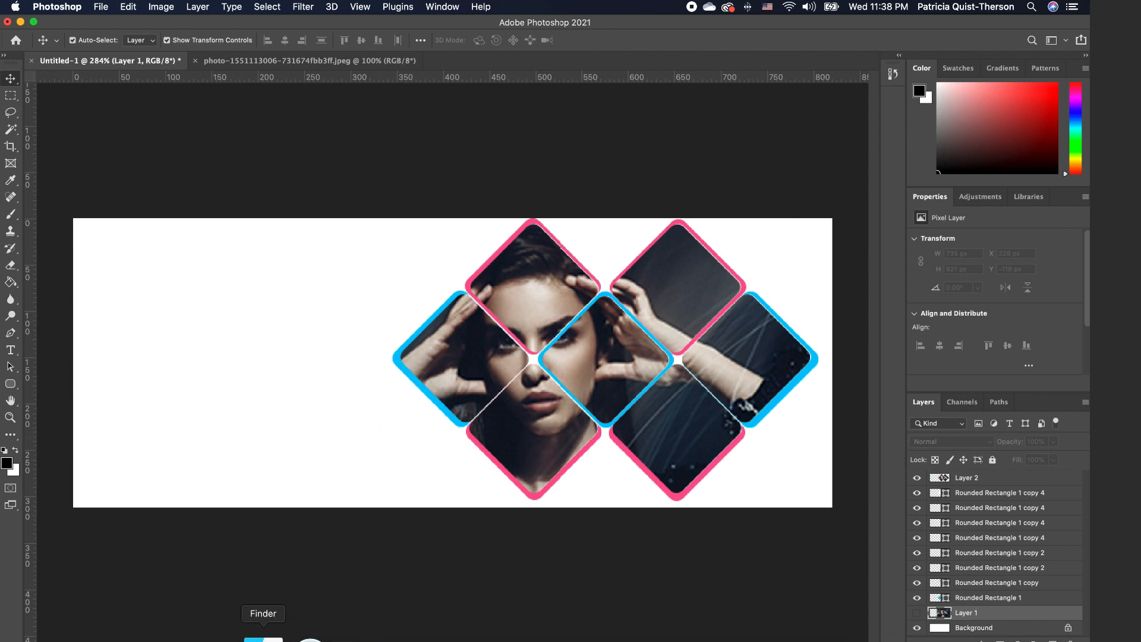
pyautogui.click(264, 640)
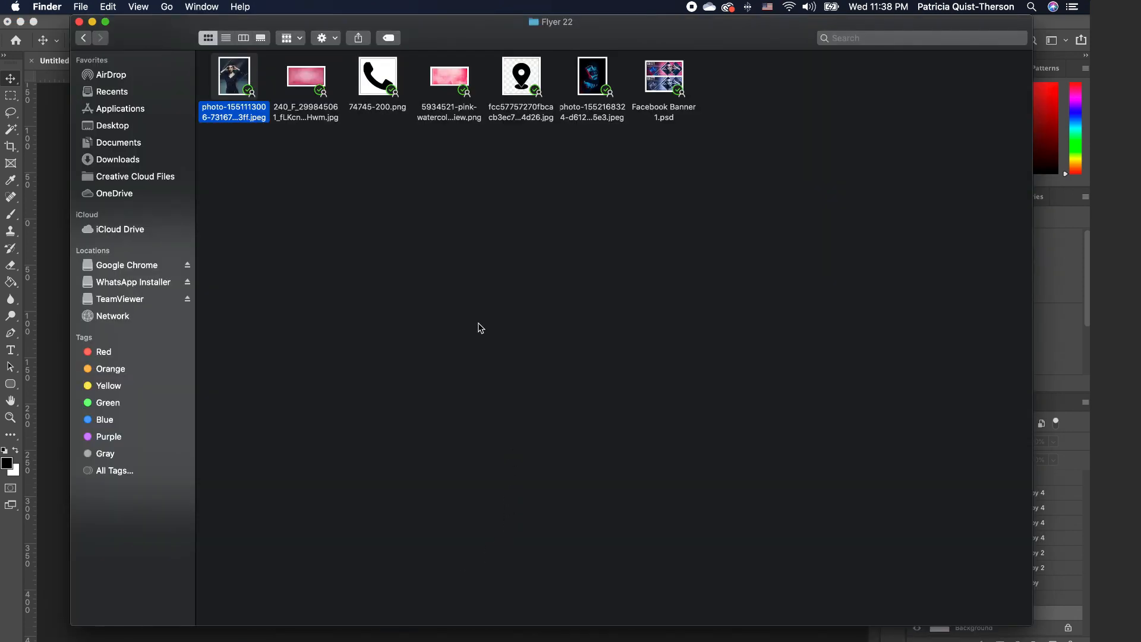
# Drag both pink watercolour background files from Flyer 22 onto the Photoshop banner.
pyautogui.click(450, 81)
pyautogui.keyDown('super'); pyautogui.click(305, 71); pyautogui.keyUp('super')
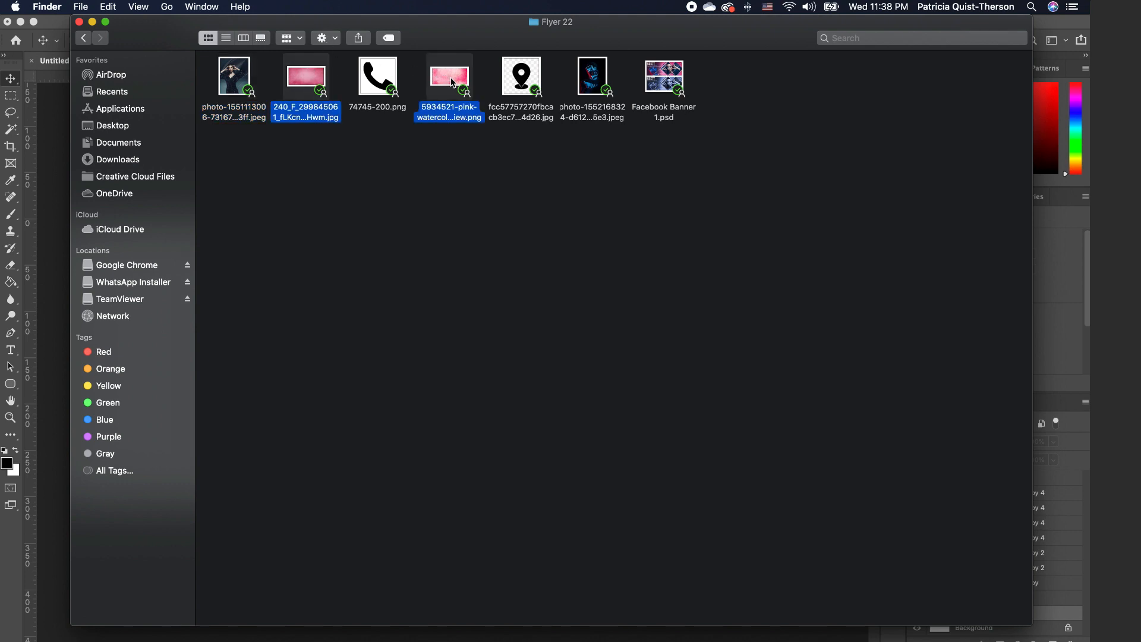
pyautogui.moveTo(452, 82); pyautogui.dragTo(52, 498)
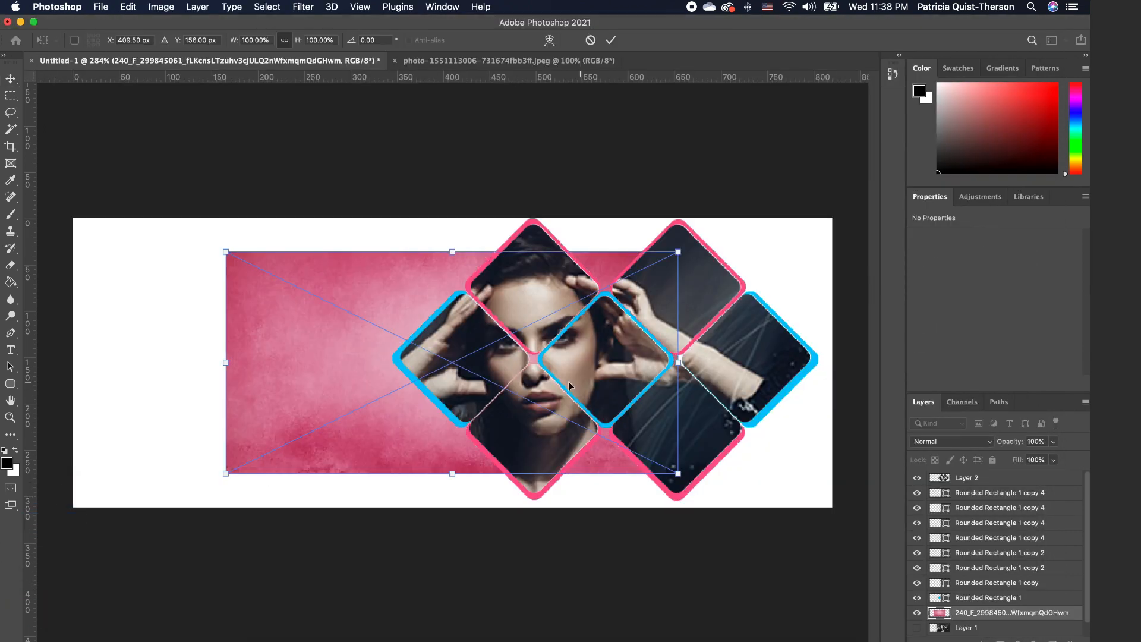
# Scale the placed pink watercolour texture past the banner edges and commit it.
pyautogui.moveTo(225, 250); pyautogui.dragTo(71, 175)
pyautogui.moveTo(678, 474); pyautogui.dragTo(851, 559)
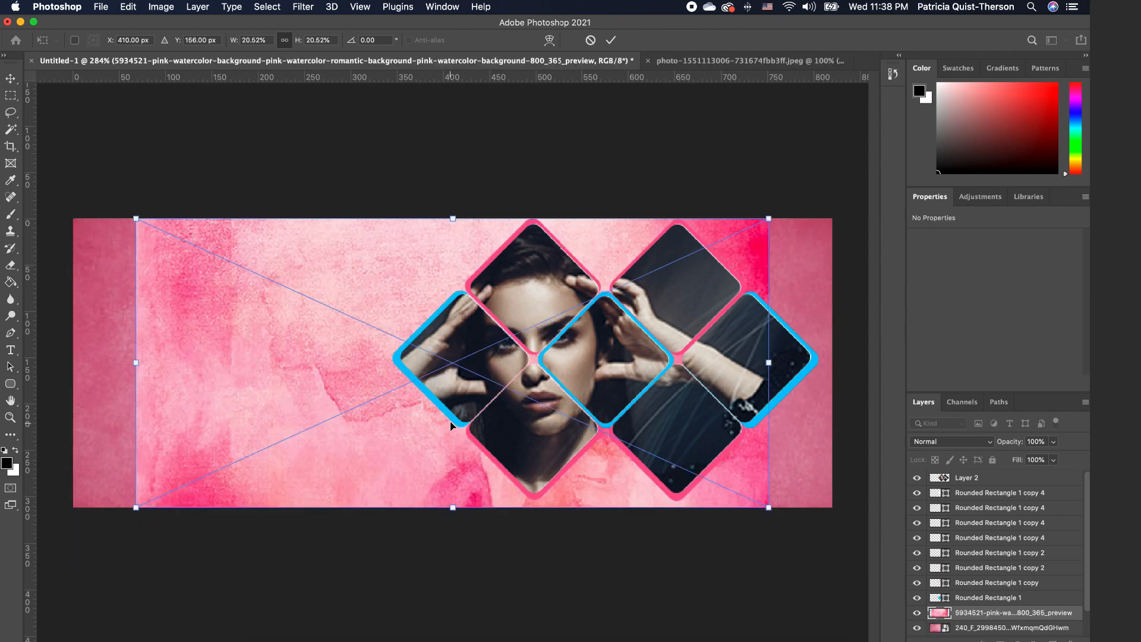
pyautogui.moveTo(137, 217); pyautogui.dragTo(67, 187)
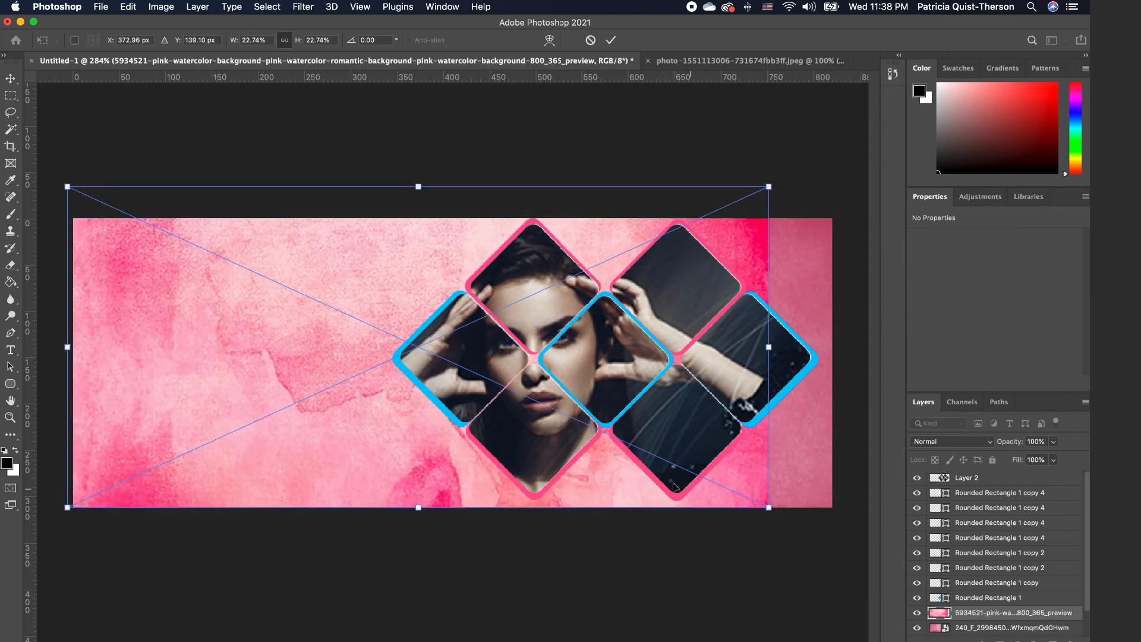
pyautogui.moveTo(768, 506); pyautogui.dragTo(846, 541)
pyautogui.press('Return')
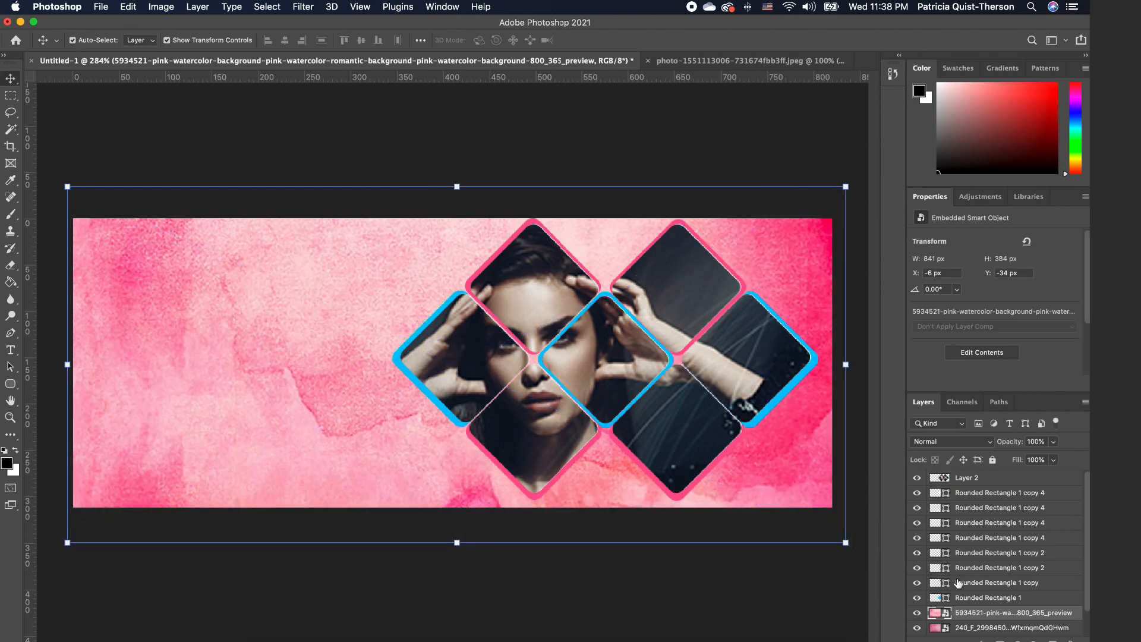
# Move the watercolour layer beneath the other texture and set the top texture's opacity to 71%.
pyautogui.scroll(-1, 984, 600)
pyautogui.moveTo(981, 597)
pyautogui.mouseDown()
pyautogui.moveTo(980, 609)
pyautogui.moveTo(984, 594)
pyautogui.mouseUp()
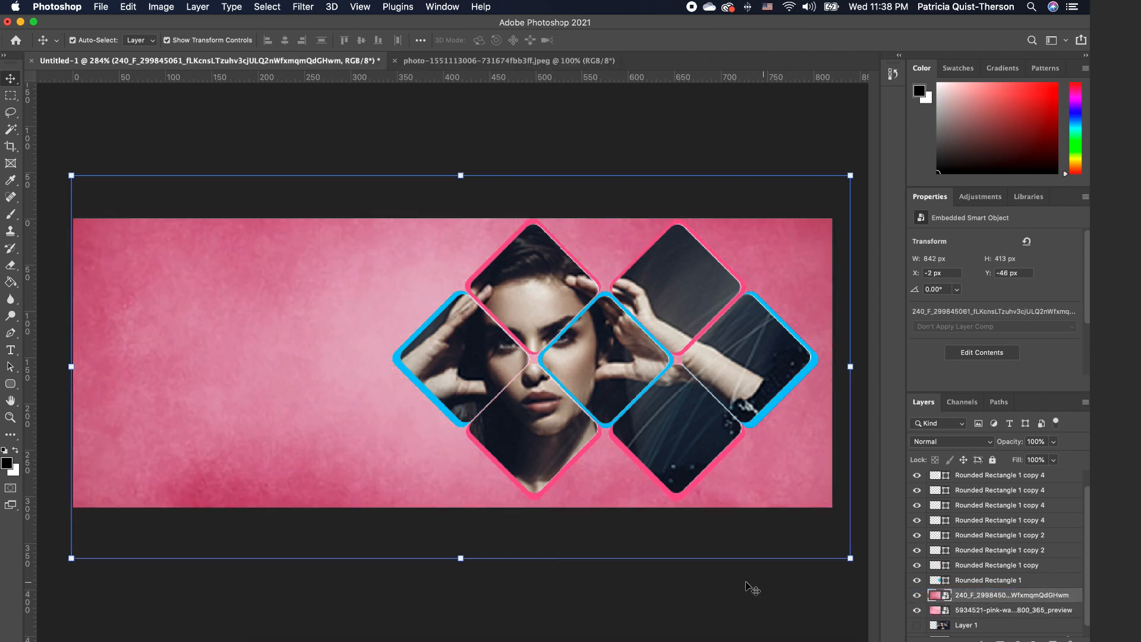
pyautogui.click(1054, 442)
pyautogui.moveTo(1057, 458); pyautogui.dragTo(1036, 465)
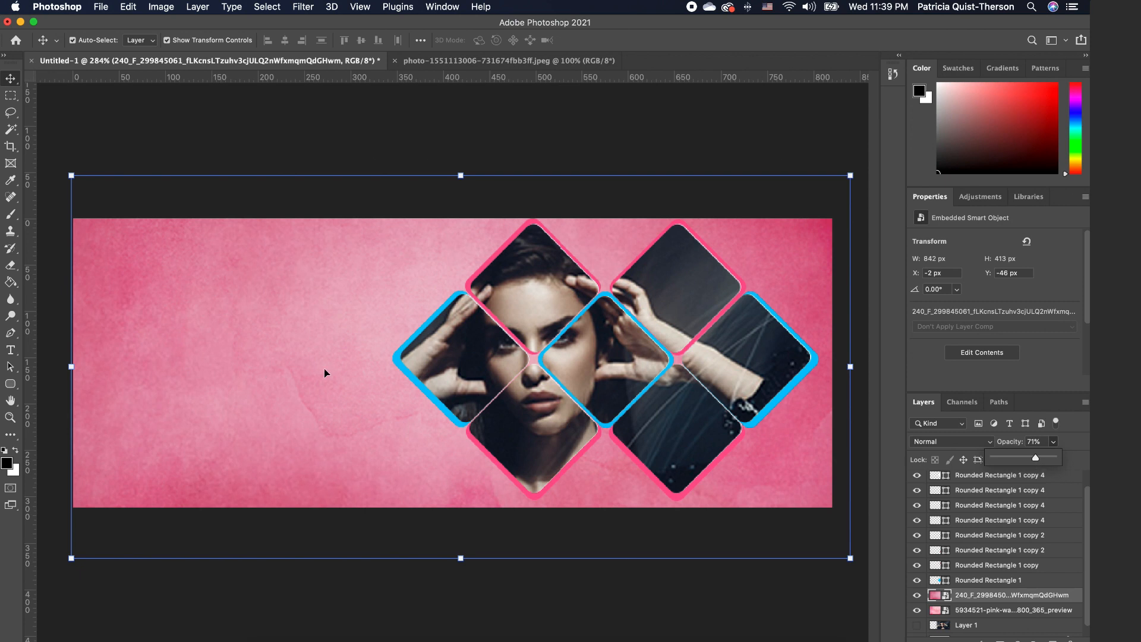
pyautogui.click(714, 397)
# Make the middle and top diamond borders white.
pyautogui.click(917, 535)
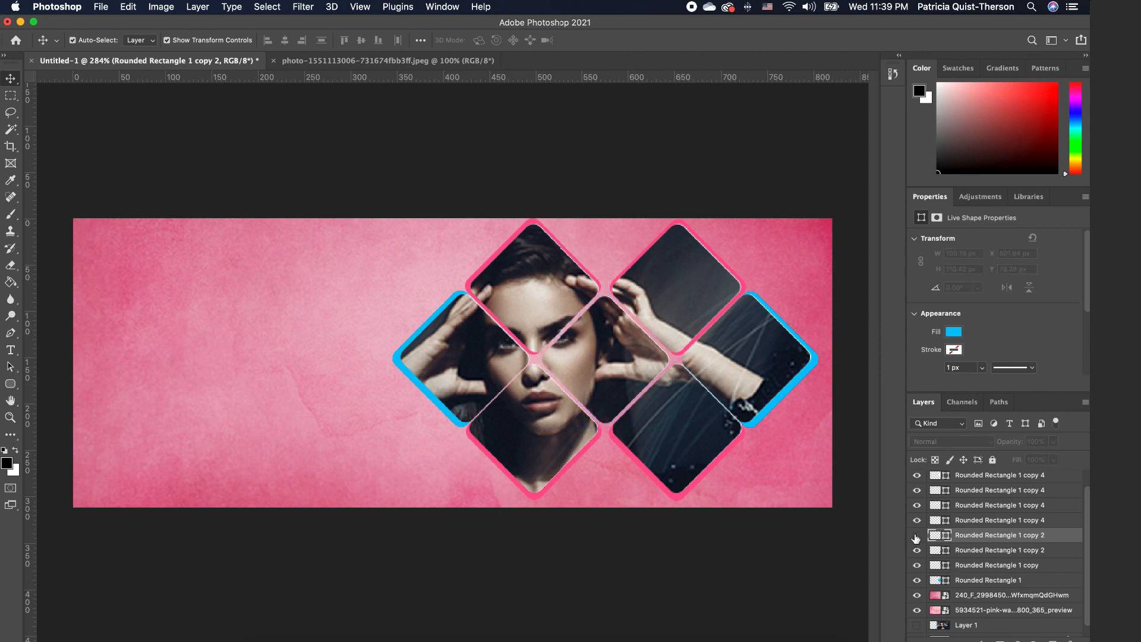
pyautogui.click(916, 536)
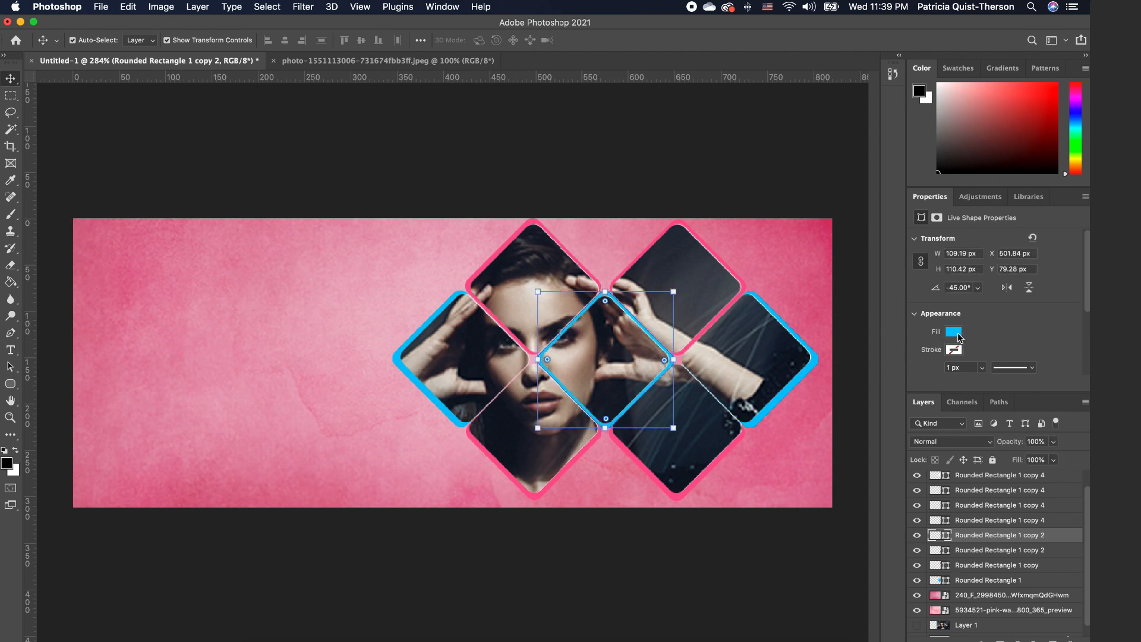
pyautogui.click(956, 333)
pyautogui.click(926, 403)
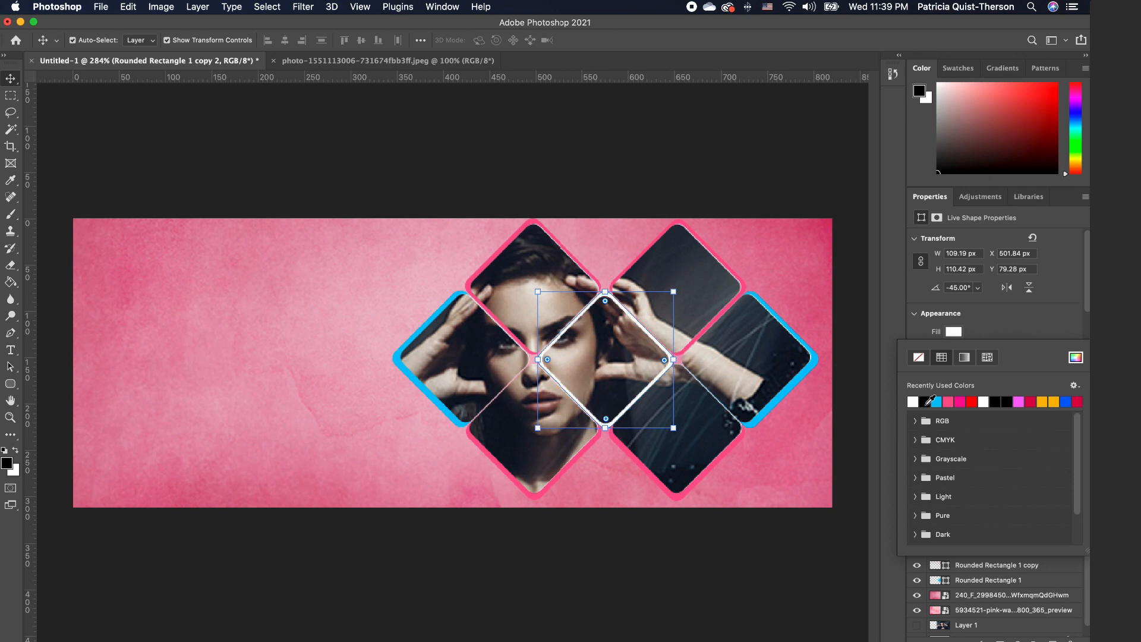
pyautogui.click(533, 222)
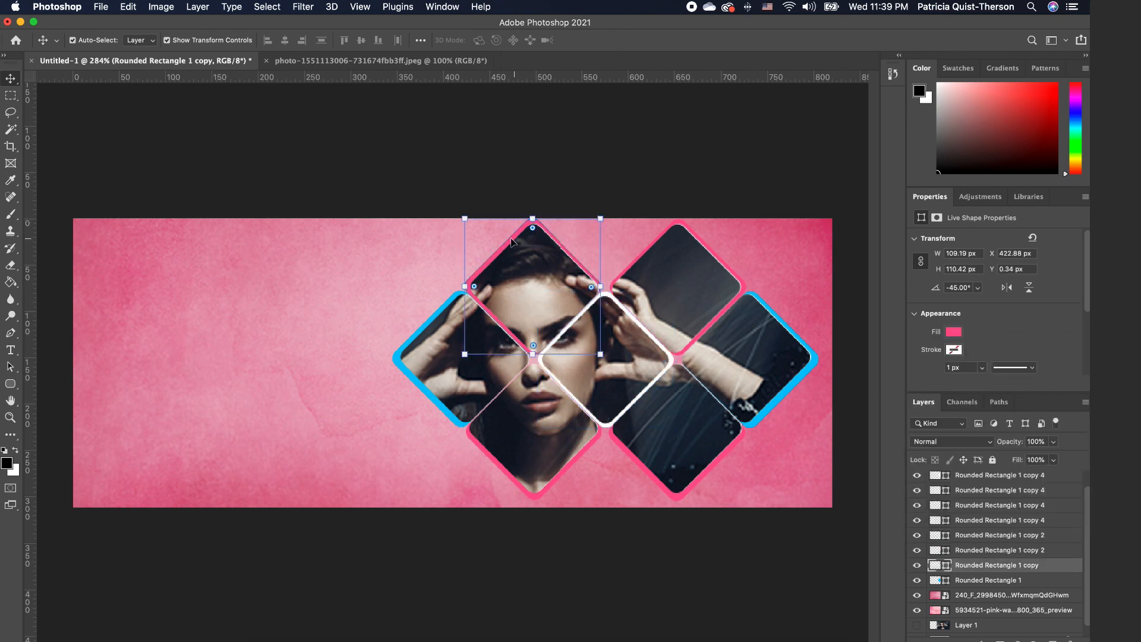
pyautogui.click(565, 256)
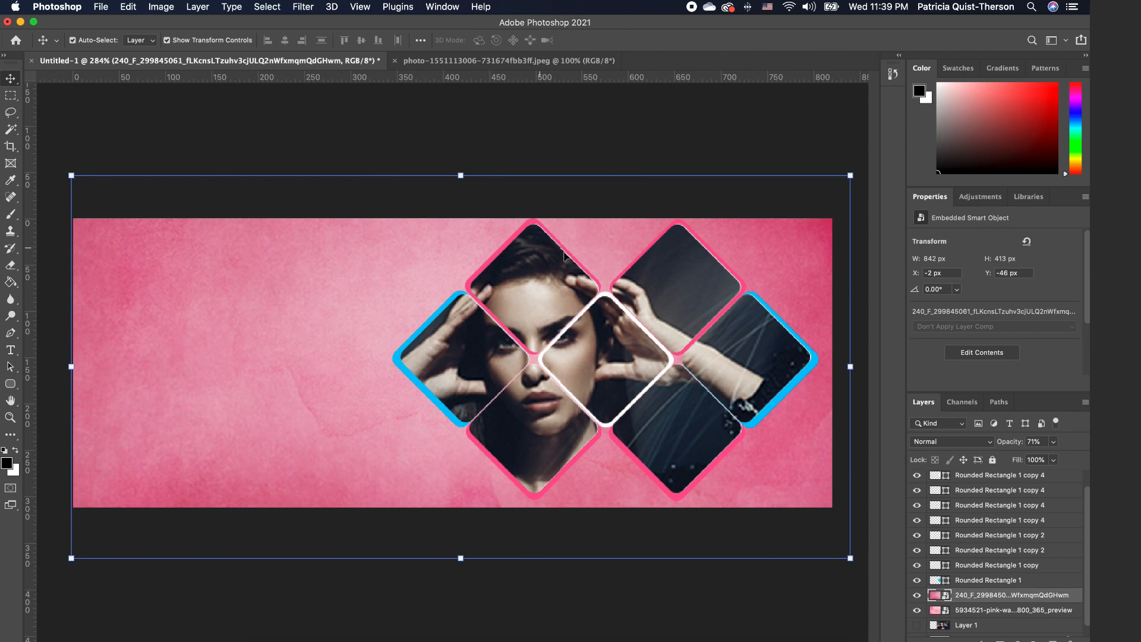
pyautogui.click(532, 225)
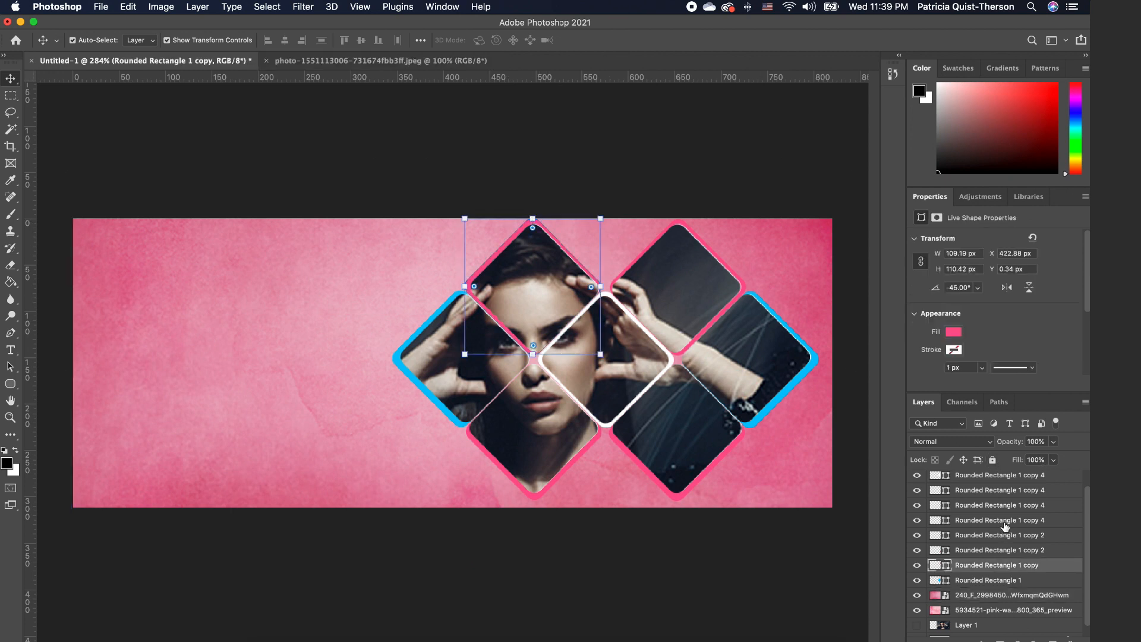
pyautogui.click(952, 332)
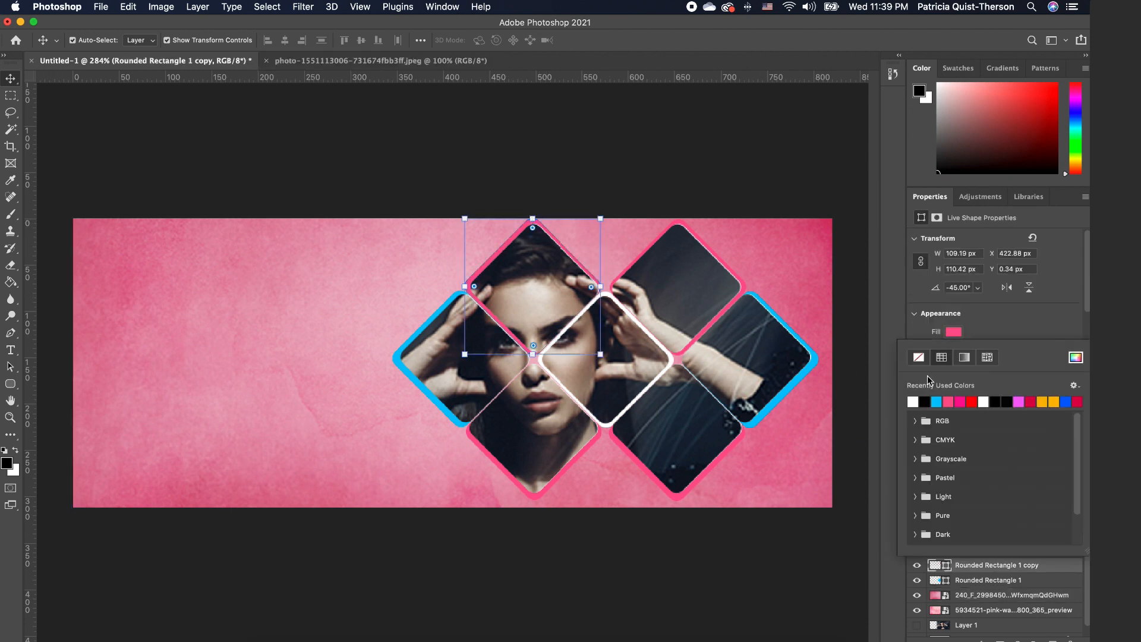
pyautogui.click(914, 401)
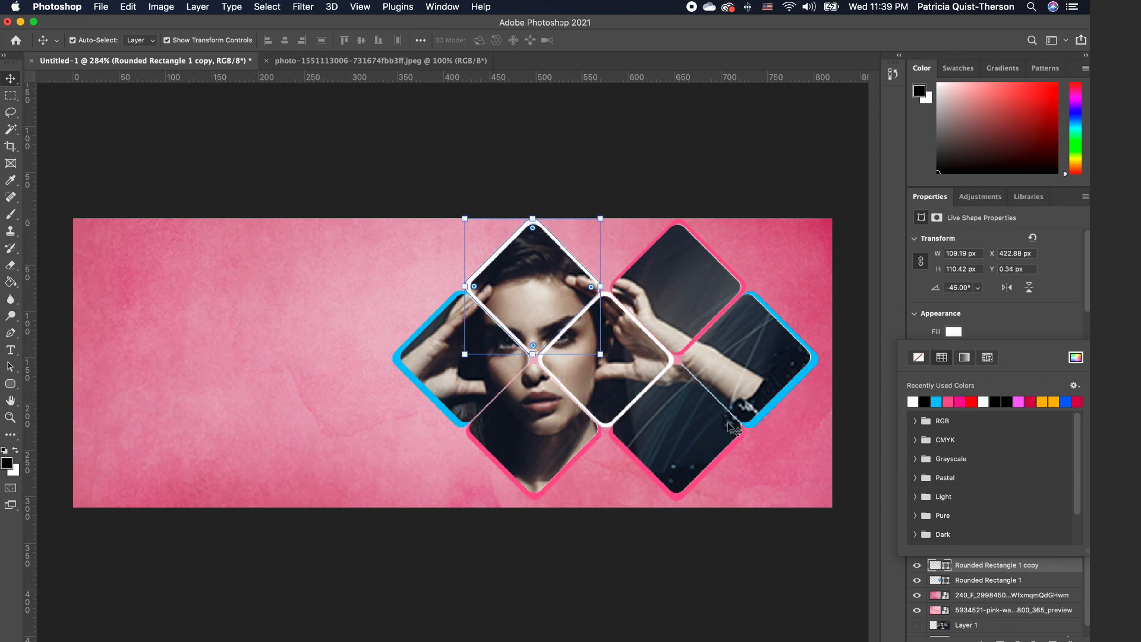
# Make the lower-right diamond border blue and the right diamond border white.
pyautogui.click(745, 435)
pyautogui.click(954, 332)
pyautogui.click(925, 402)
pyautogui.click(814, 361)
pyautogui.click(954, 332)
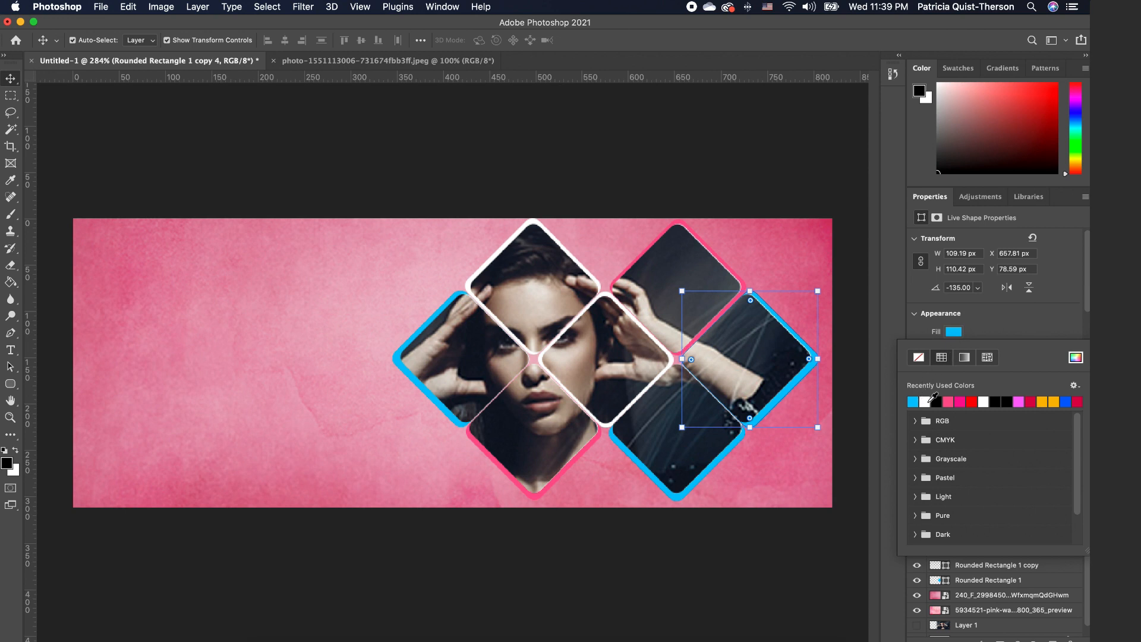
pyautogui.click(925, 402)
pyautogui.click(800, 472)
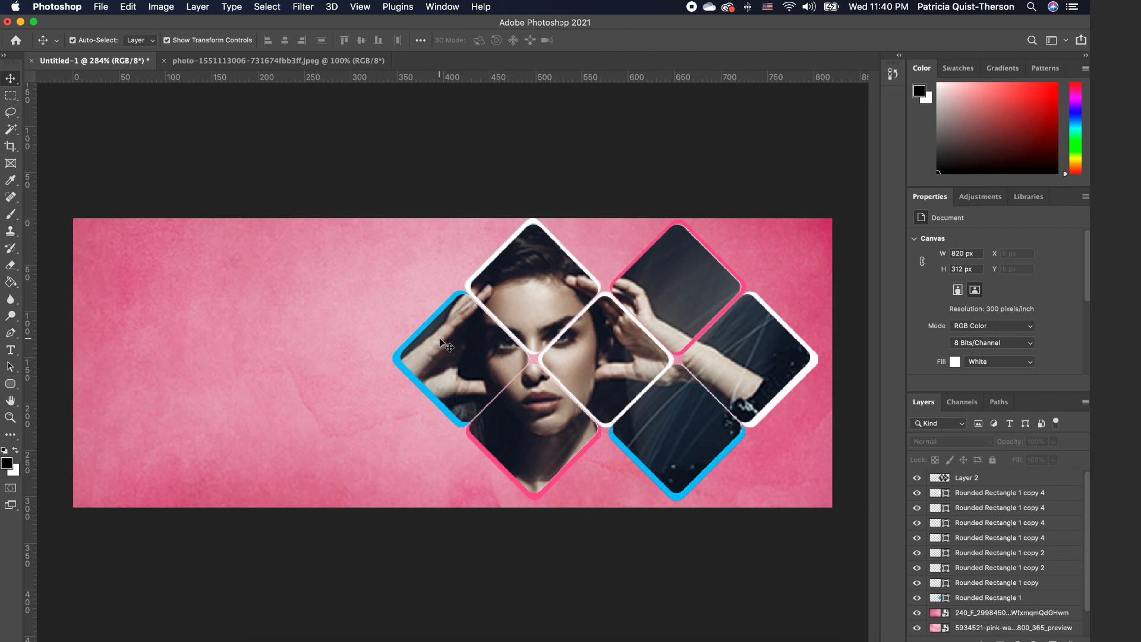
# Add a Drop Shadow (52% opacity, 8px distance) to the left blue diamond tile.
pyautogui.click(449, 302)
pyautogui.click(449, 303)
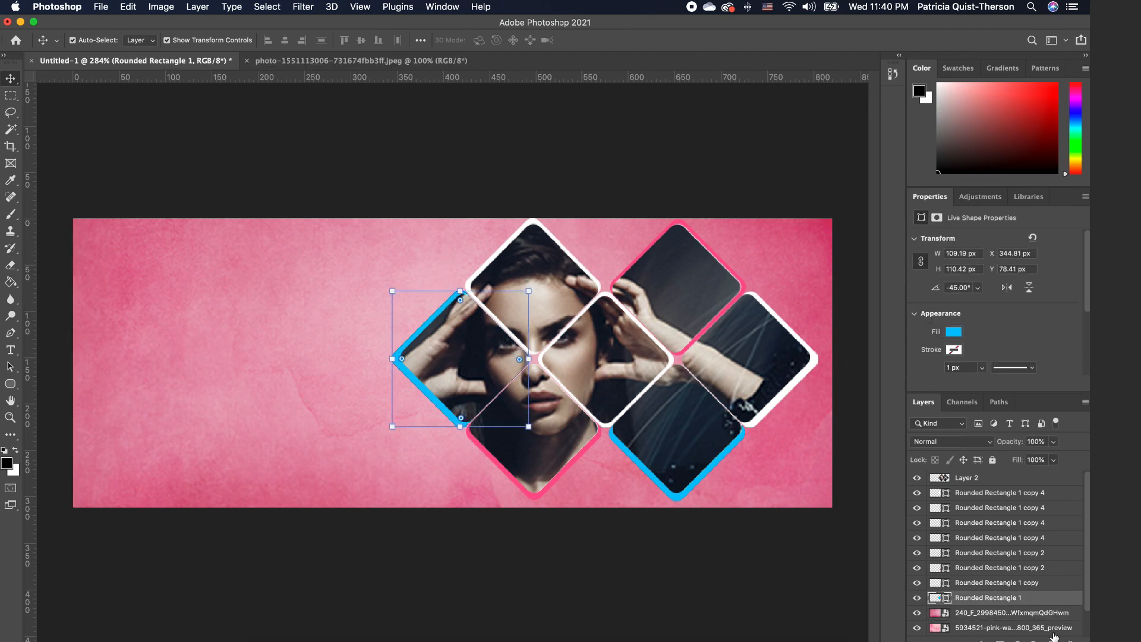
pyautogui.doubleClick(1077, 599)
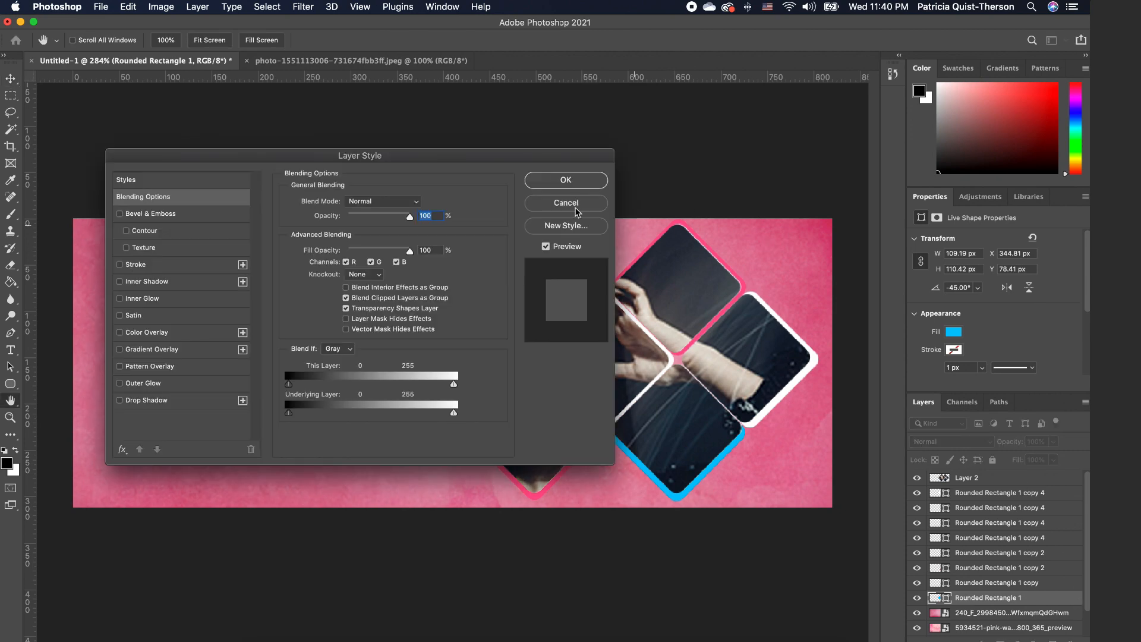
pyautogui.click(119, 401)
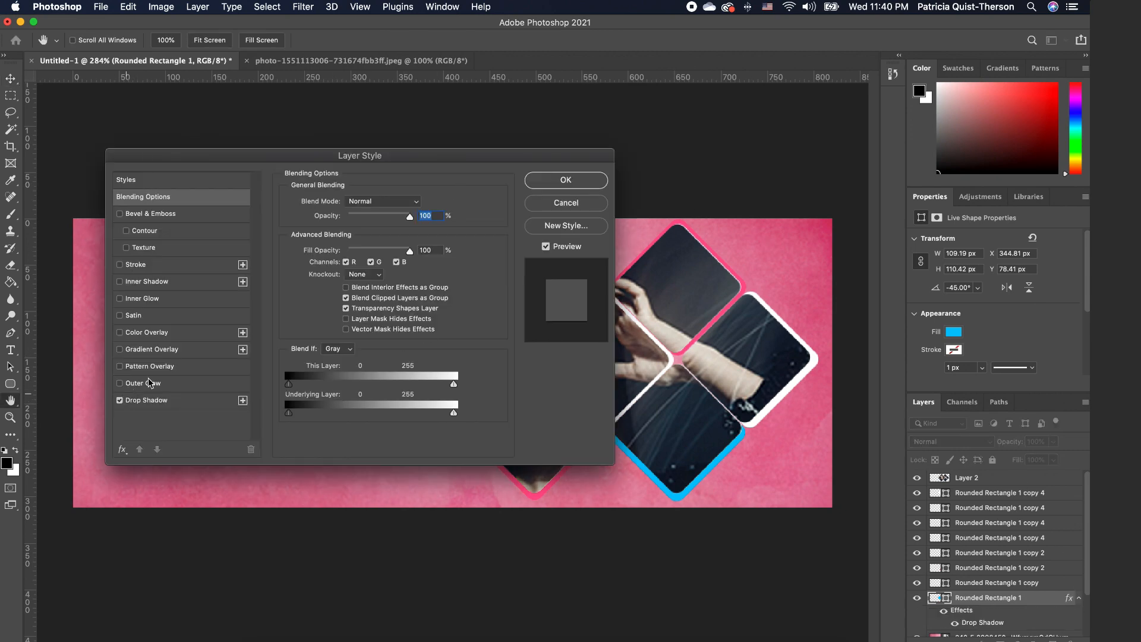
pyautogui.moveTo(393, 165); pyautogui.dragTo(857, 46)
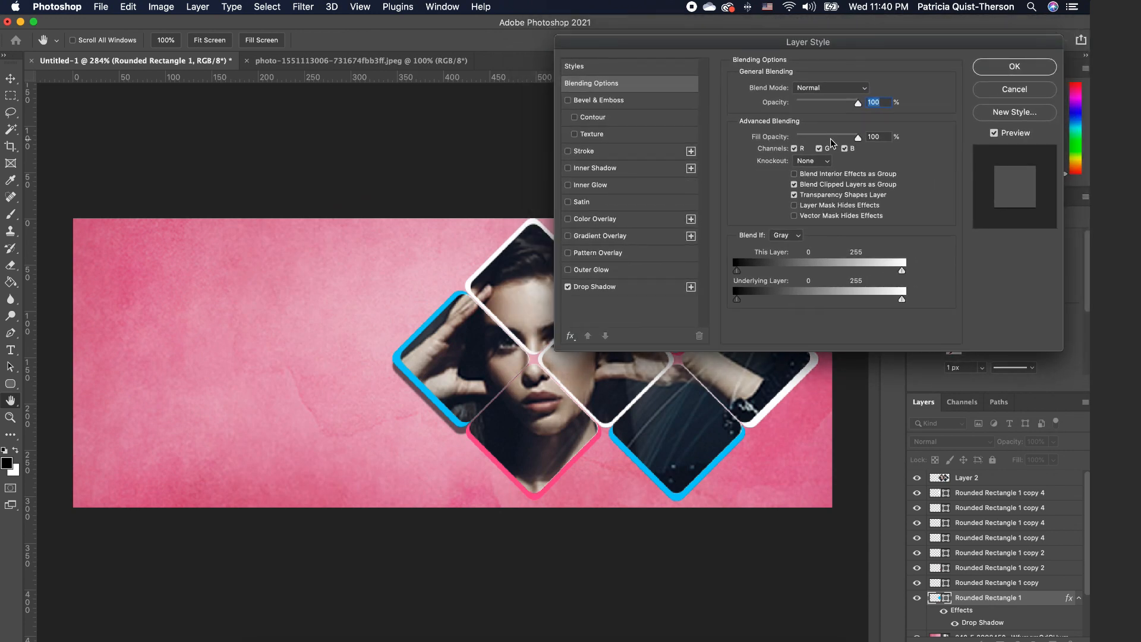
pyautogui.click(657, 288)
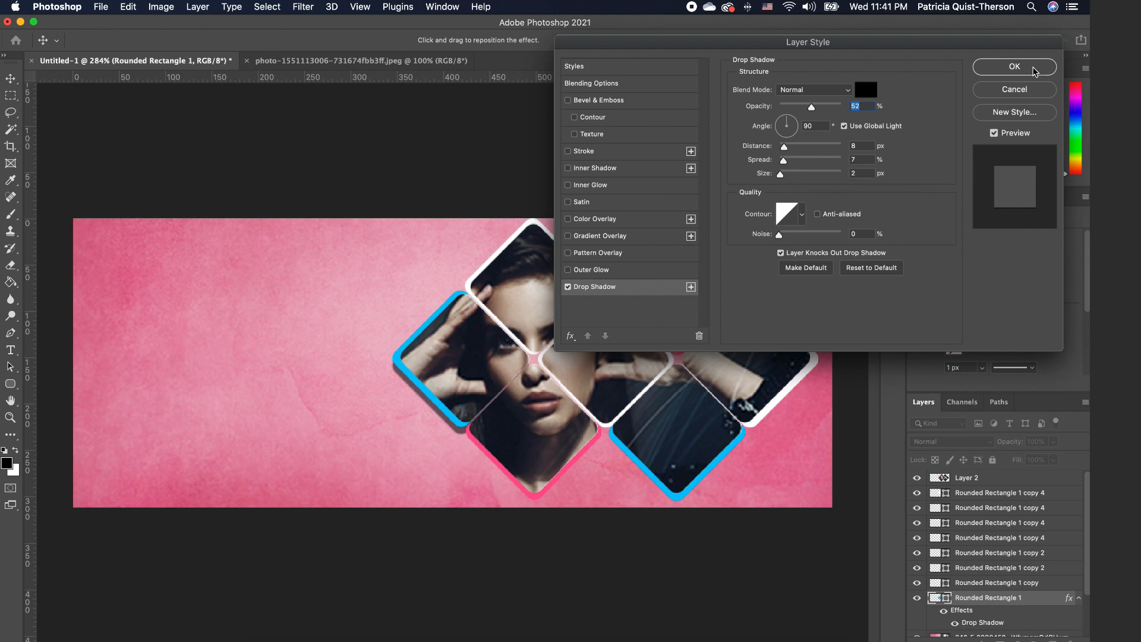
pyautogui.click(1014, 66)
# Add the same drop shadow to the bottom pink and bottom-right blue diamond tiles.
pyautogui.click(569, 467)
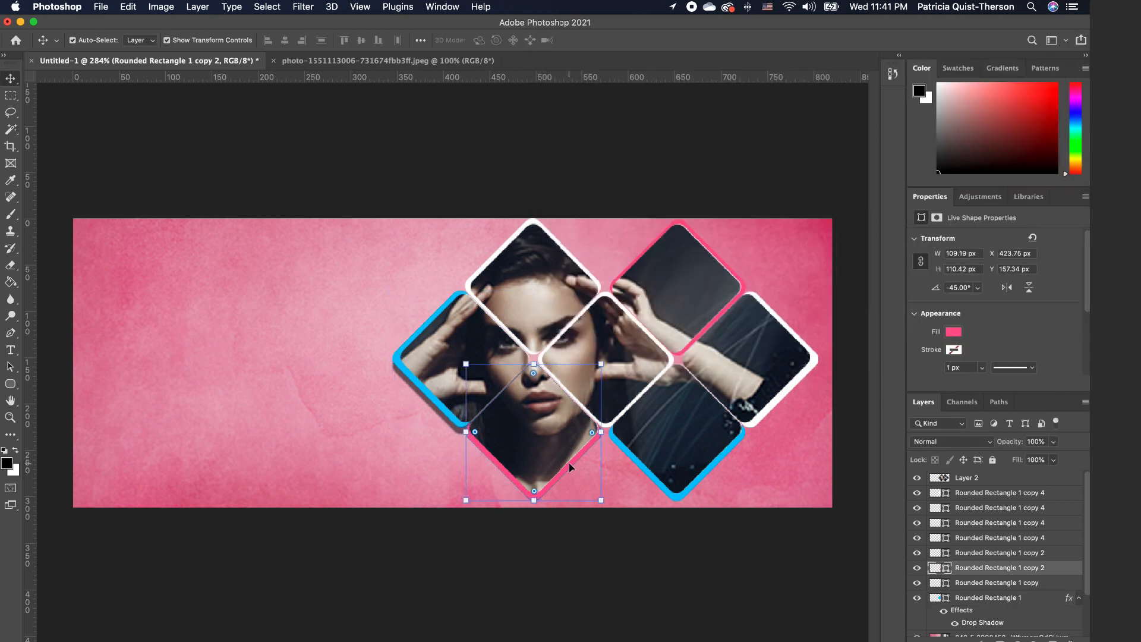
pyautogui.doubleClick(1067, 568)
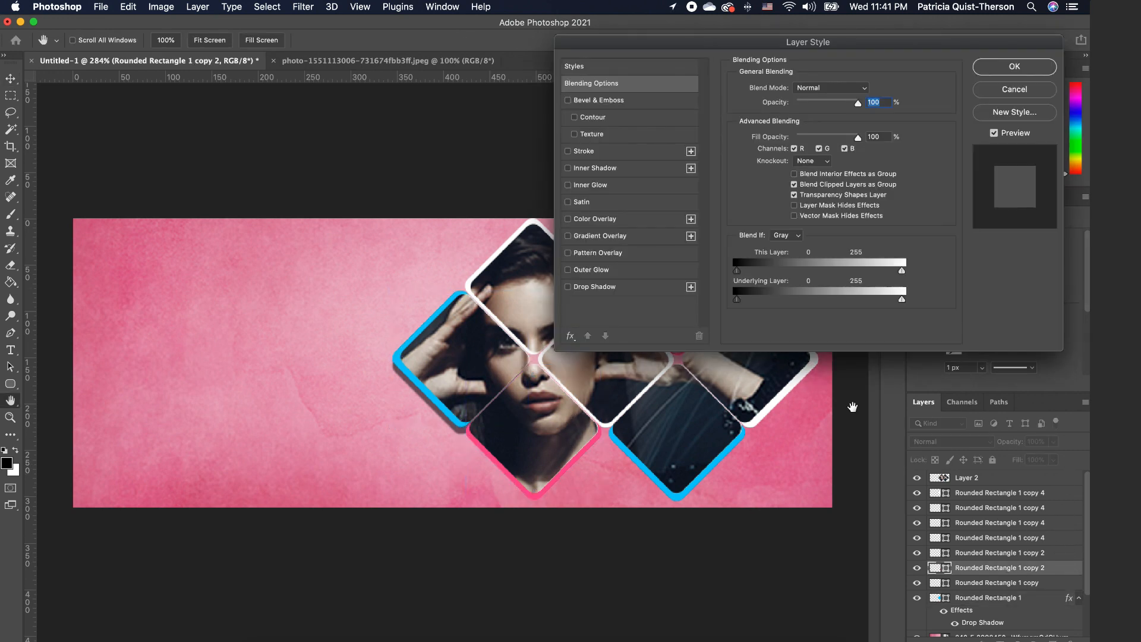
pyautogui.click(571, 287)
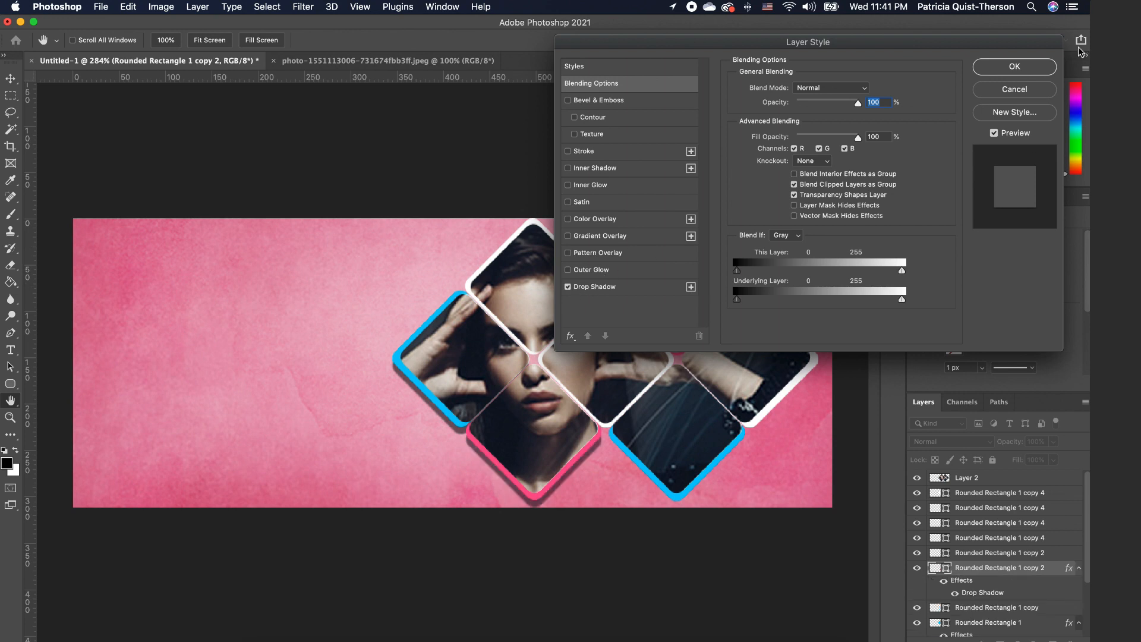
pyautogui.click(1015, 66)
pyautogui.click(689, 470)
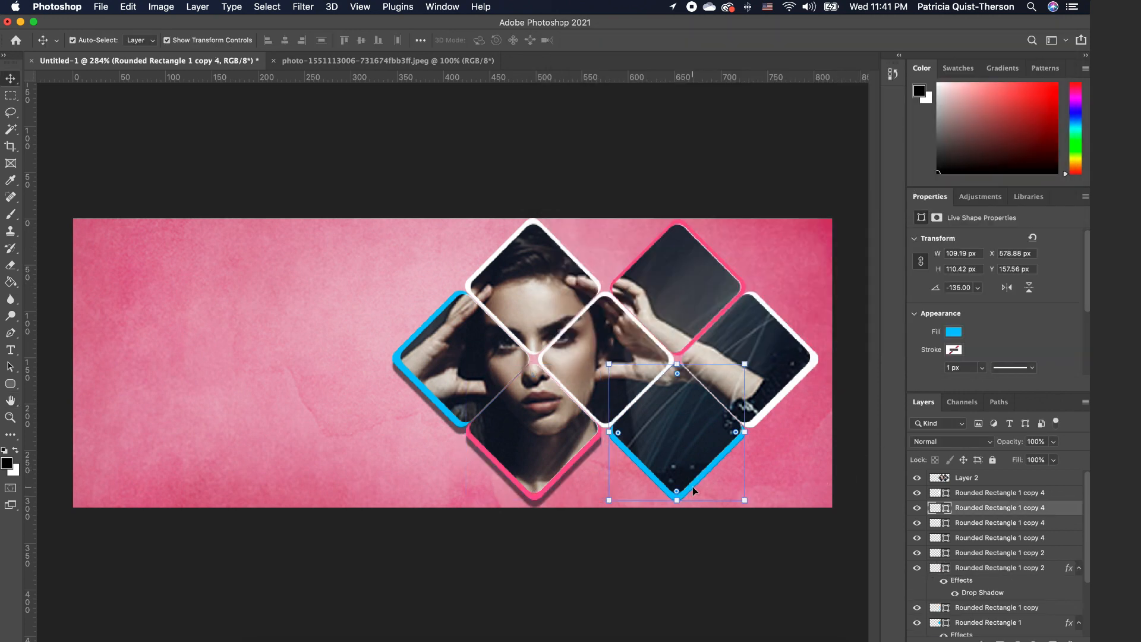
pyautogui.doubleClick(1075, 507)
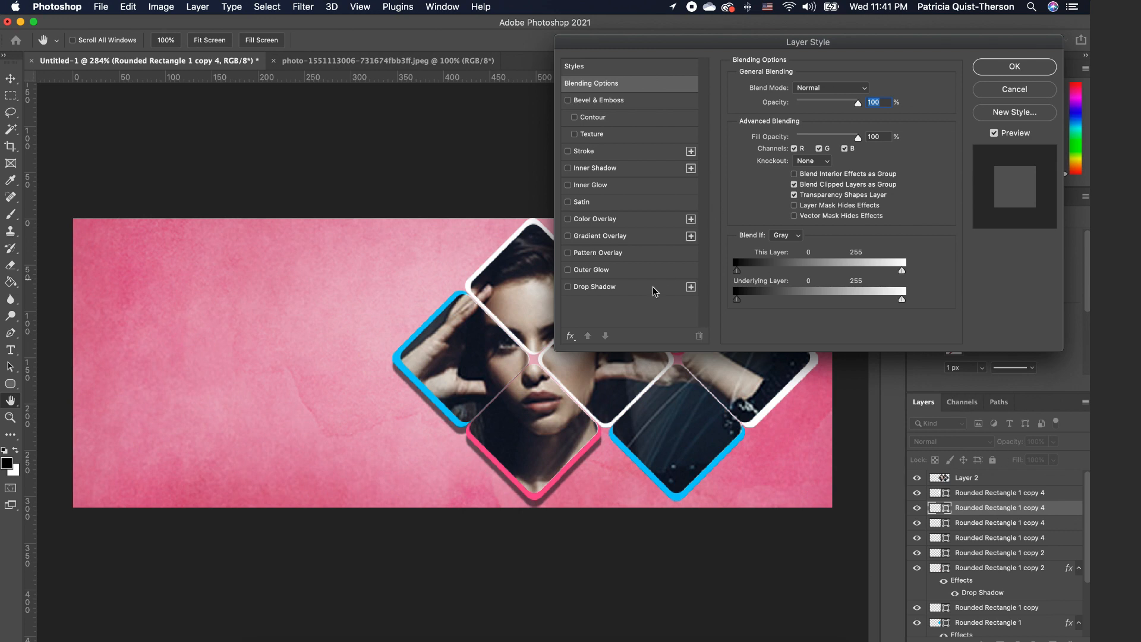
pyautogui.click(570, 288)
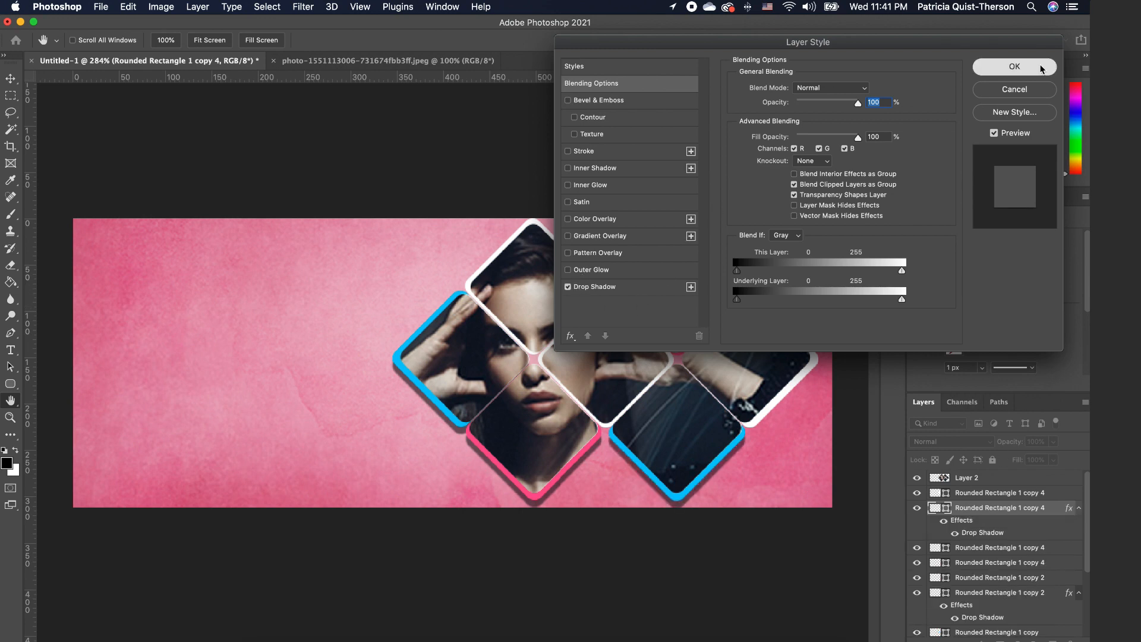
pyautogui.click(1015, 66)
# Add a drop shadow to the white right-hand diamond tile.
pyautogui.click(793, 390)
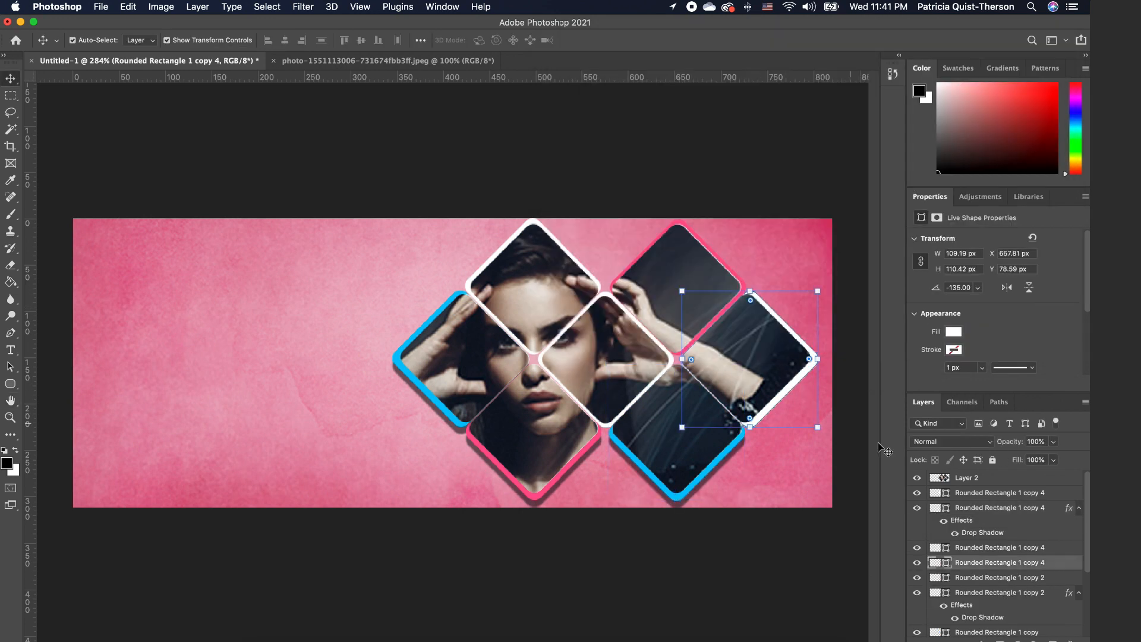
pyautogui.doubleClick(1070, 564)
pyautogui.click(568, 288)
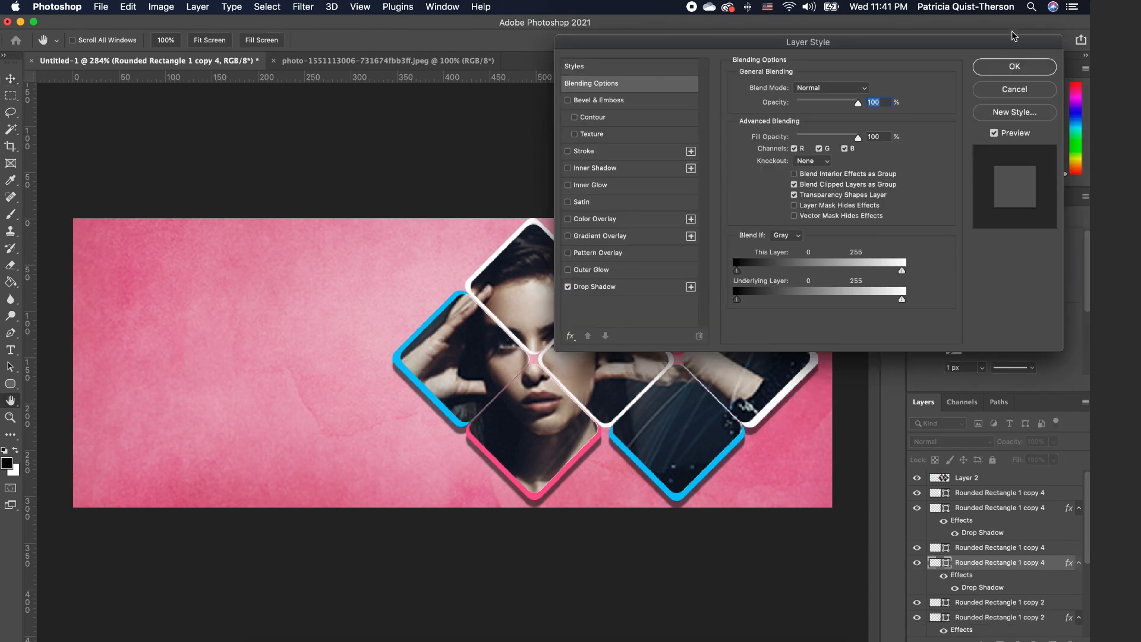
pyautogui.click(1014, 66)
pyautogui.press('v')
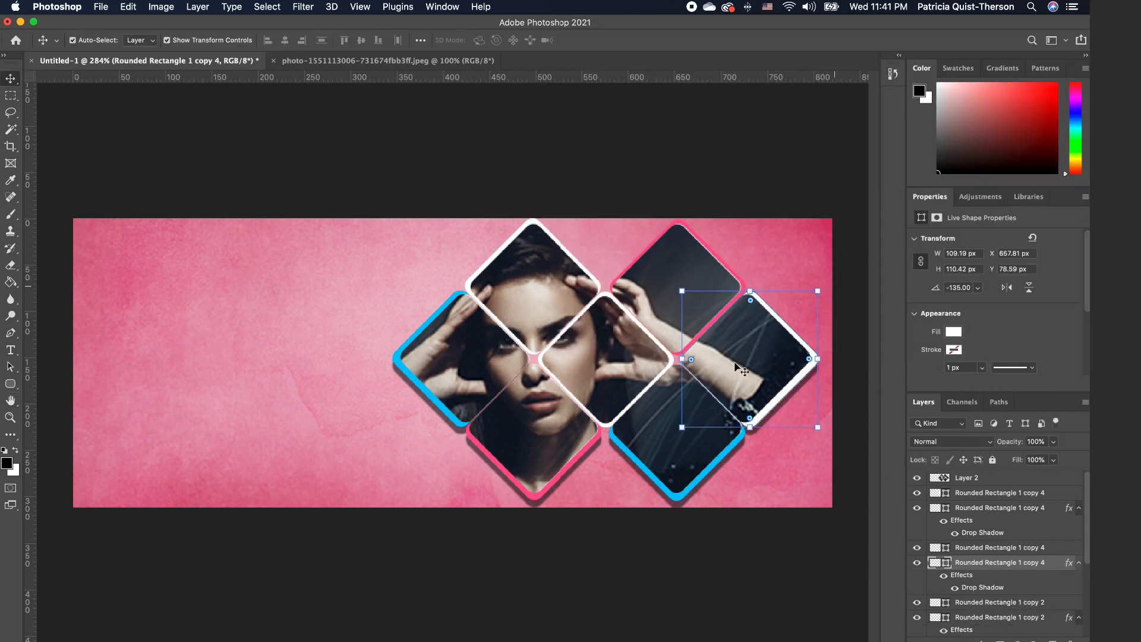
# Add drop shadows to the top pink and top white diamond tiles.
pyautogui.click(711, 252)
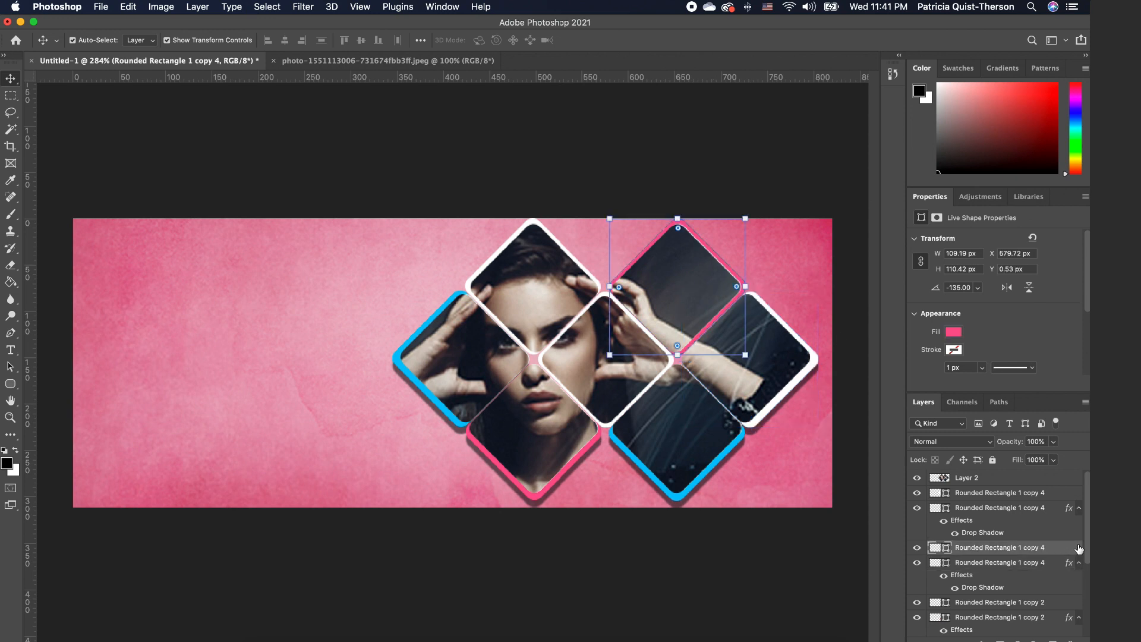
pyautogui.doubleClick(1079, 549)
pyautogui.click(568, 287)
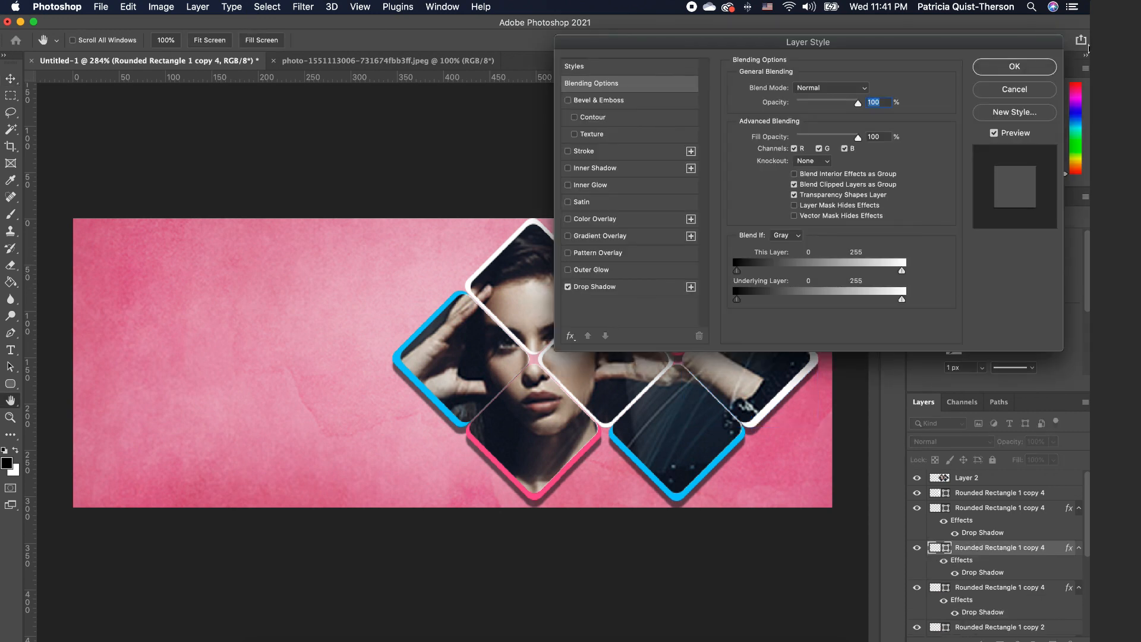
pyautogui.click(1014, 66)
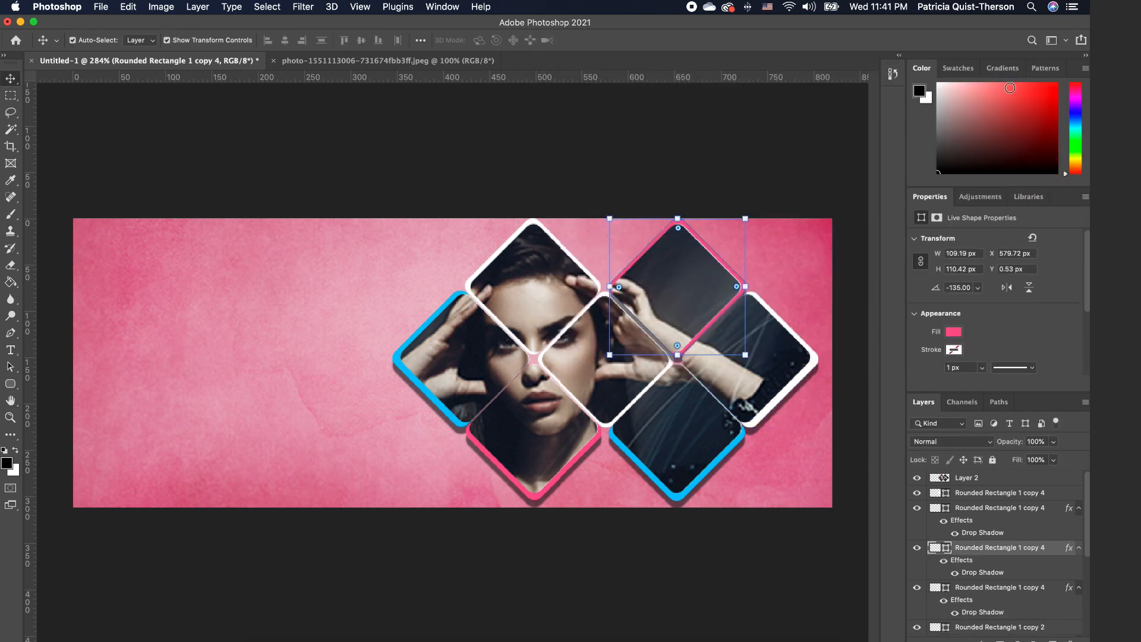
pyautogui.click(543, 234)
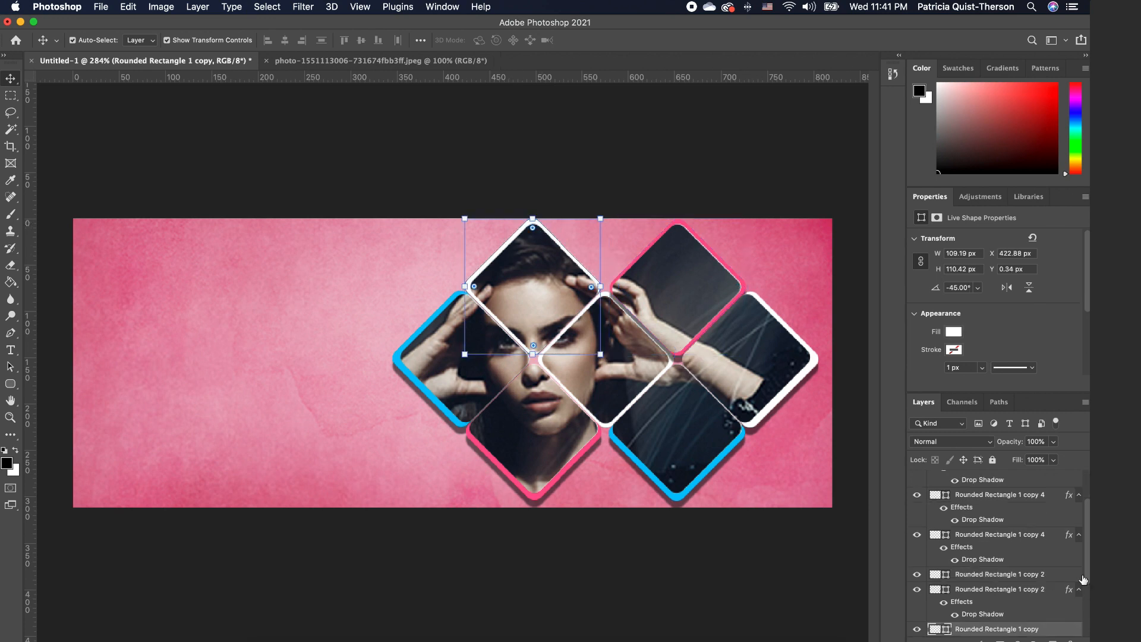
pyautogui.doubleClick(1057, 629)
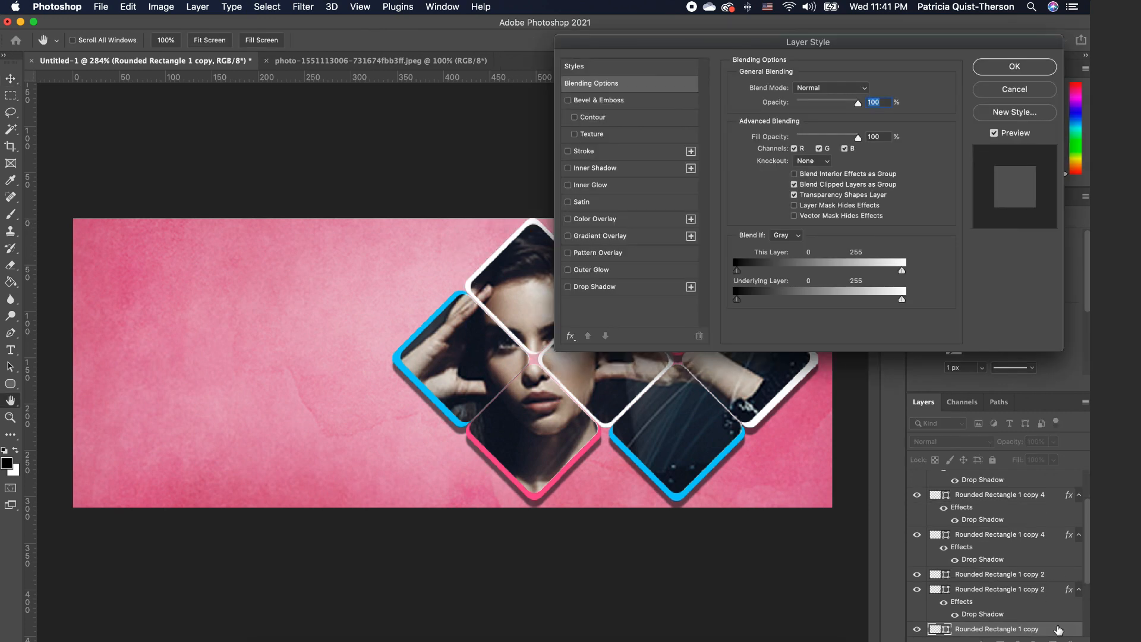
pyautogui.click(578, 288)
pyautogui.click(1013, 67)
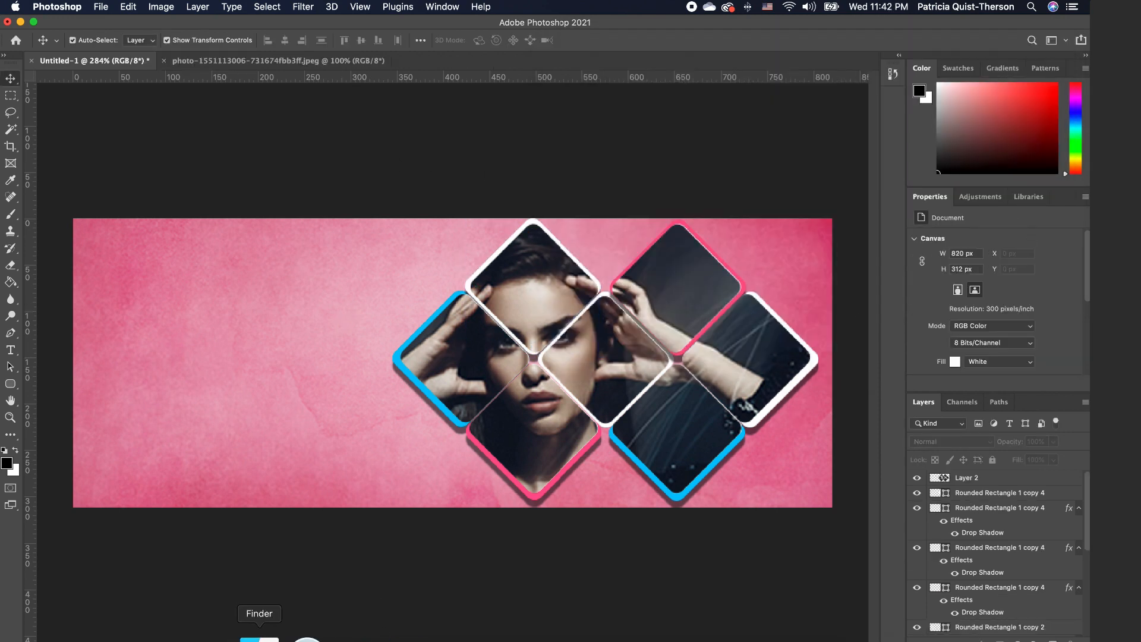
# Drag the camera photo from the Flyer 22 folder into the banner.
pyautogui.click(259, 639)
pyautogui.click(600, 84)
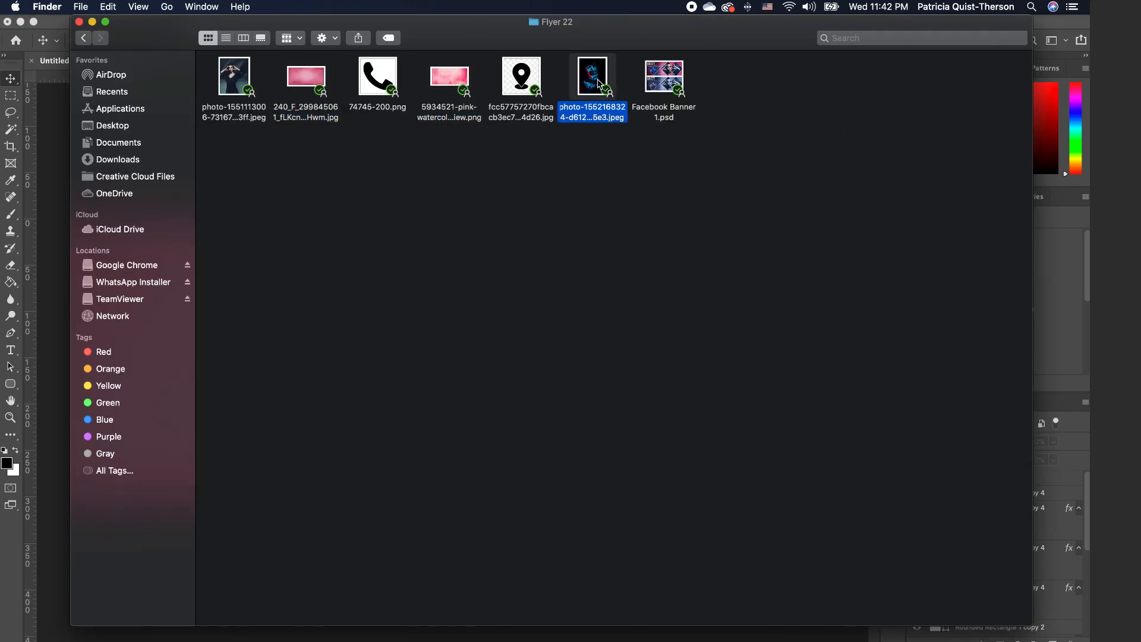
pyautogui.moveTo(593, 77); pyautogui.dragTo(67, 250)
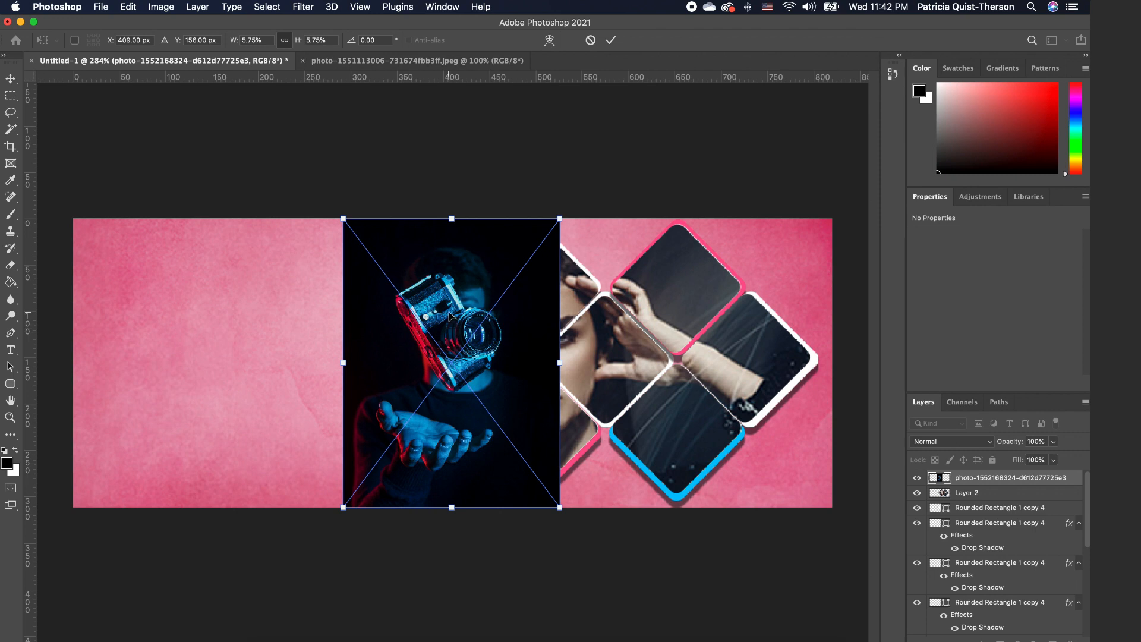
# Move the camera photo left and scale it to 458 × 610 px to fill the left side.
pyautogui.moveTo(450, 317); pyautogui.dragTo(208, 338)
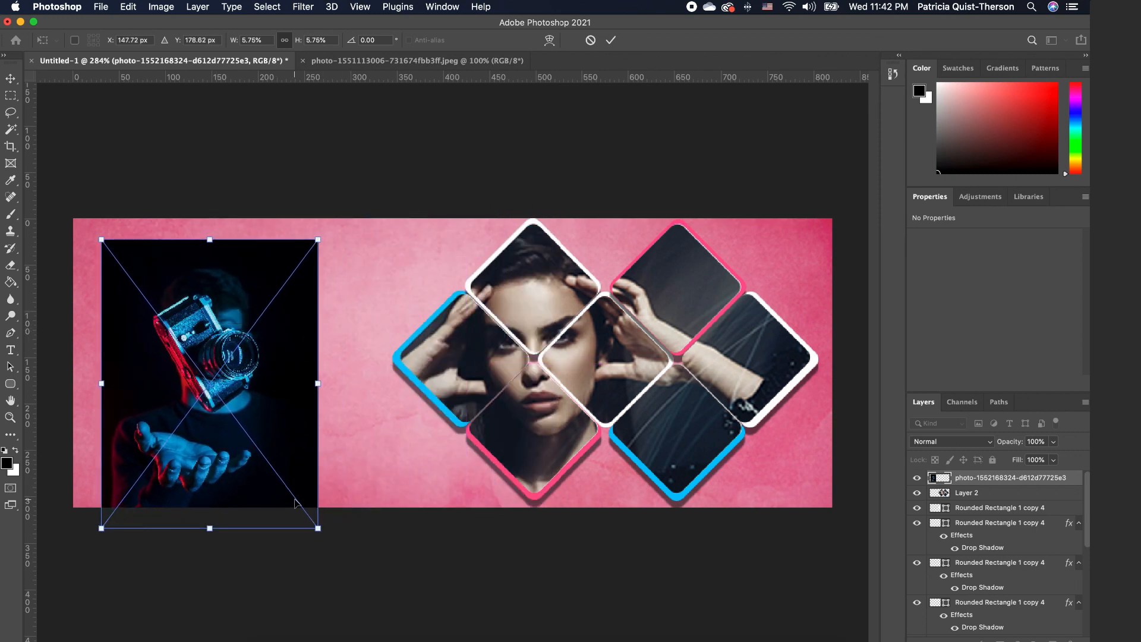
pyautogui.moveTo(318, 527); pyautogui.dragTo(489, 609)
pyautogui.moveTo(328, 450); pyautogui.dragTo(270, 422)
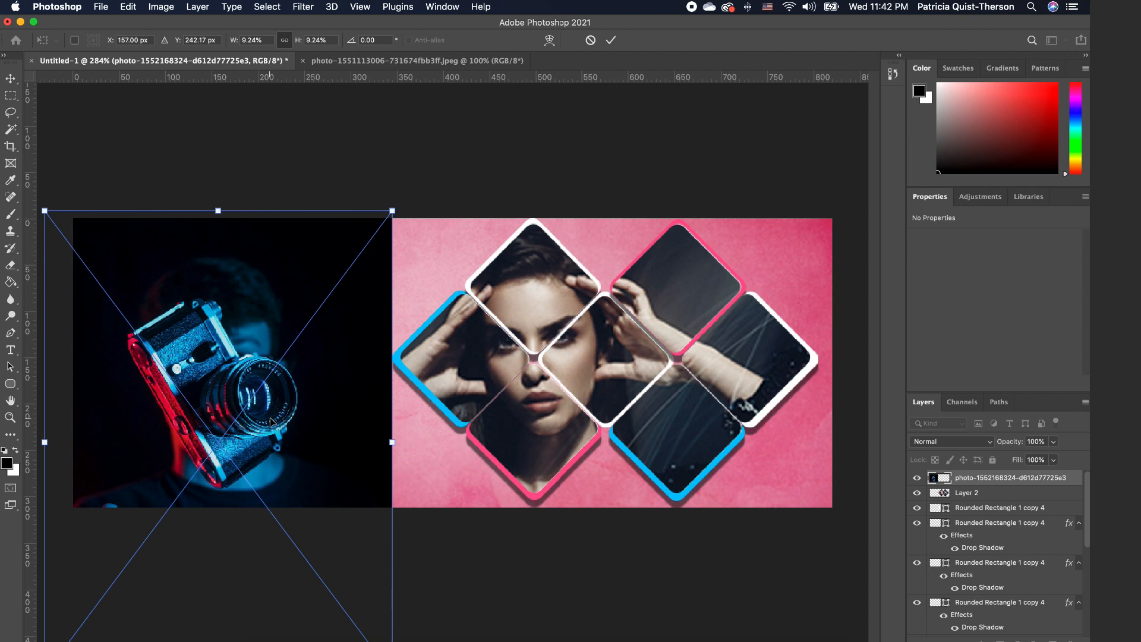
pyautogui.scroll(3, 406, 353)
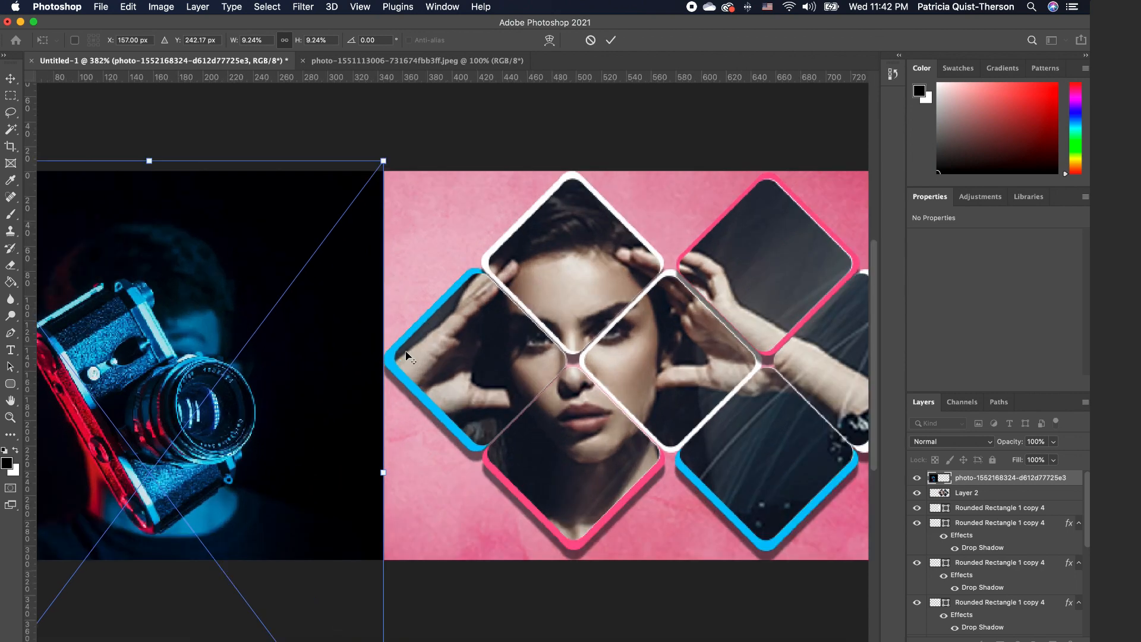
pyautogui.scroll(-5, 406, 353)
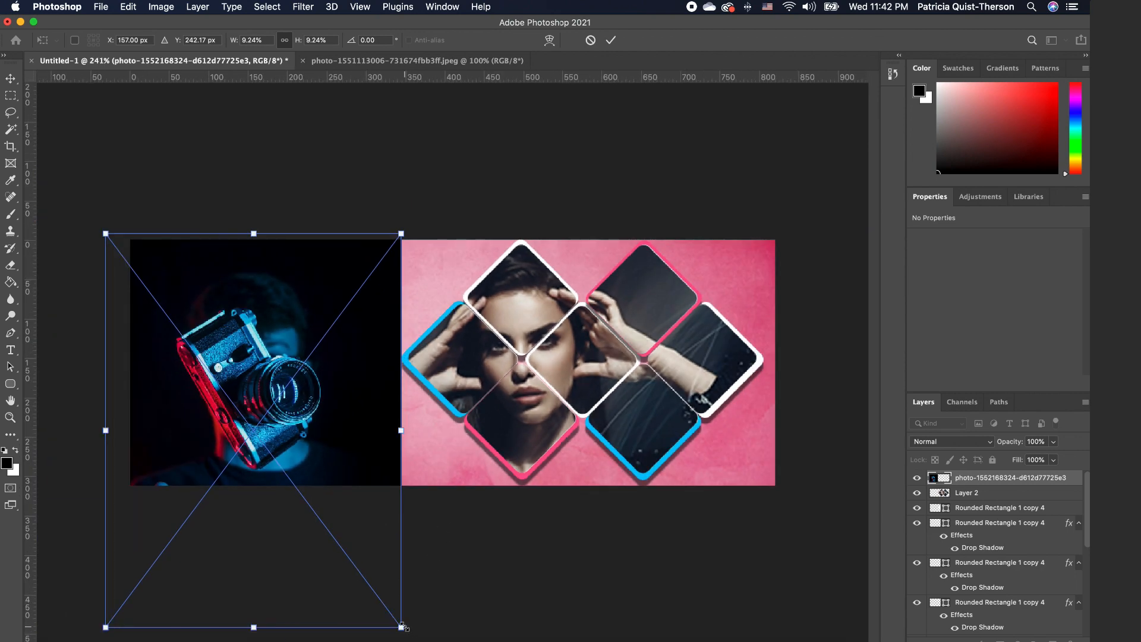
pyautogui.moveTo(403, 628); pyautogui.dragTo(475, 639)
pyautogui.moveTo(254, 374); pyautogui.dragTo(232, 381)
pyautogui.press('Return')
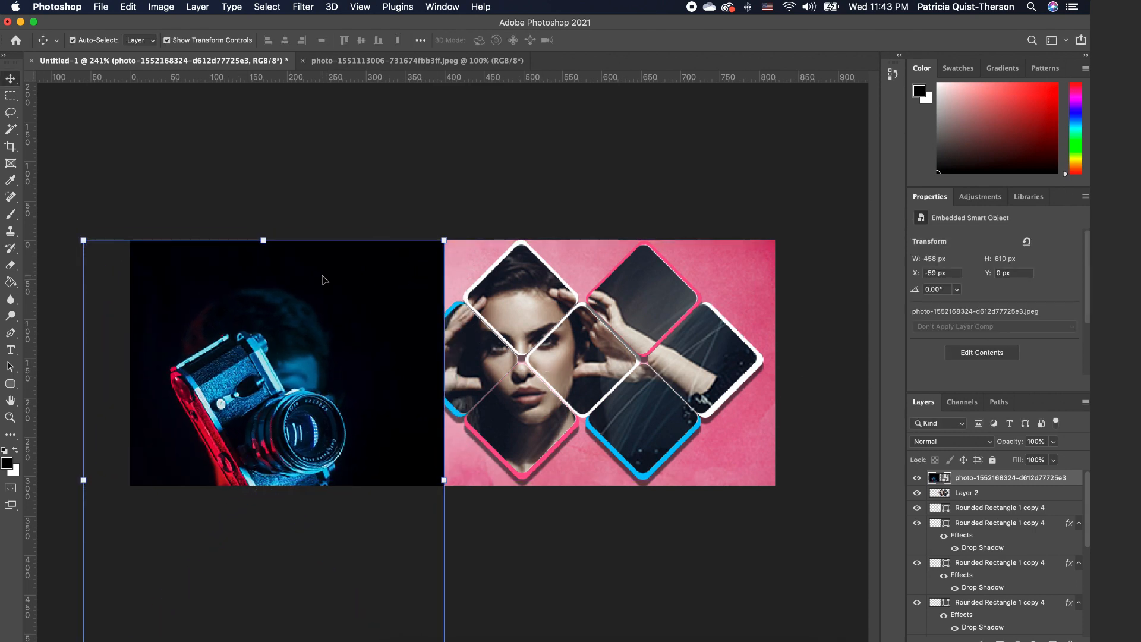
# Lower the camera photo's opacity to about 83%.
pyautogui.click(1053, 442)
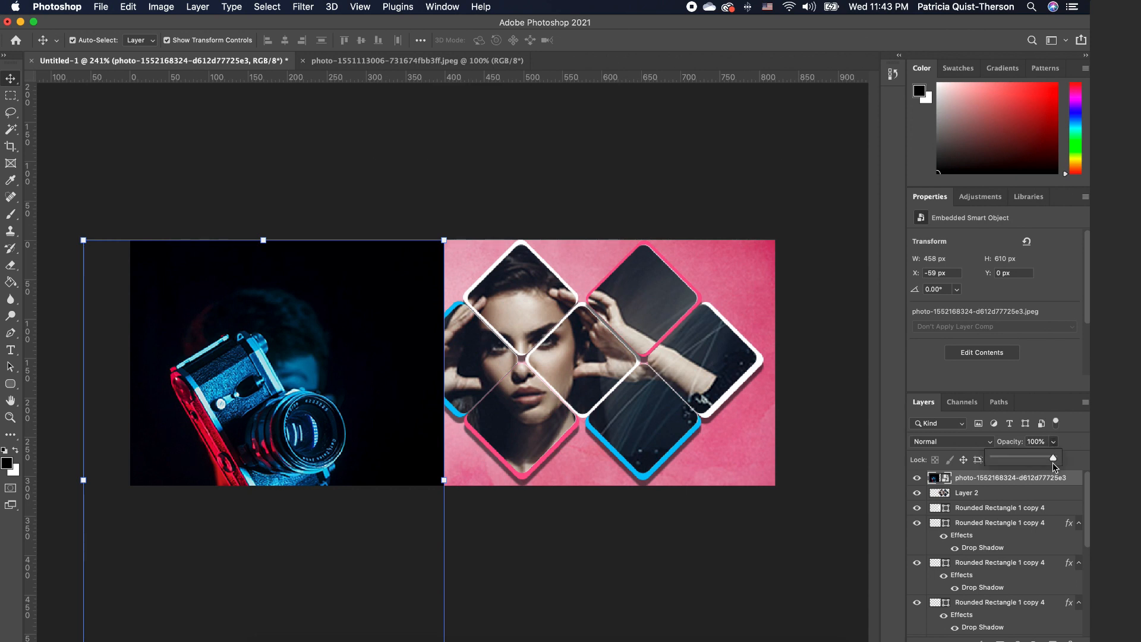
pyautogui.moveTo(1054, 460); pyautogui.dragTo(1044, 459)
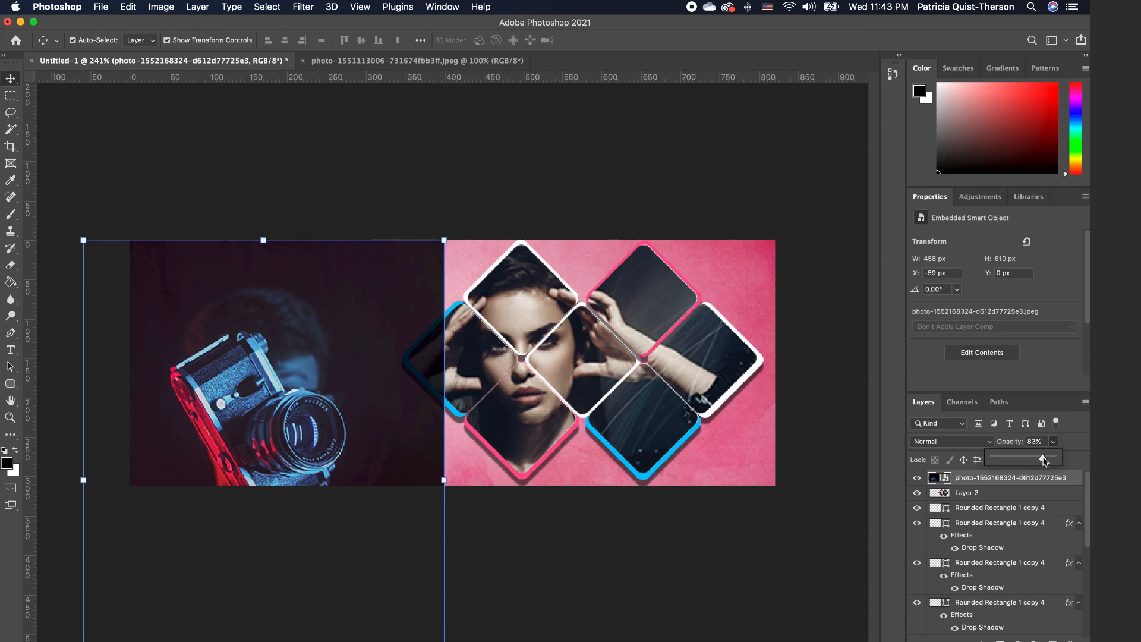
pyautogui.click(382, 303)
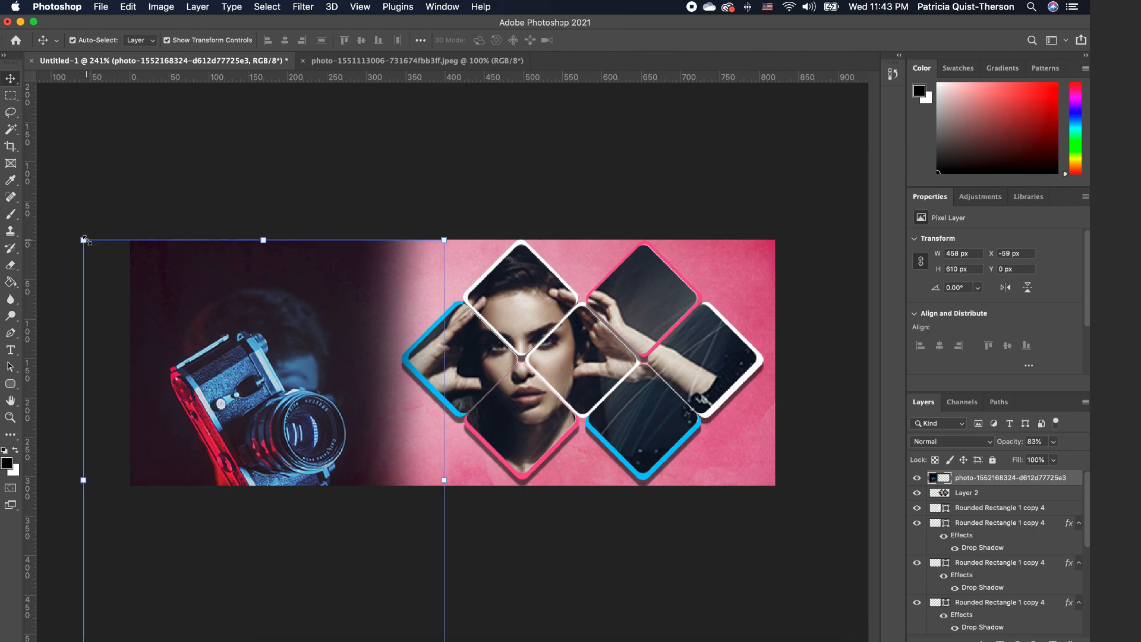
# Enlarge the camera photo slightly to 464 × 618 px and deselect it.
pyautogui.moveTo(85, 239); pyautogui.dragTo(82, 232)
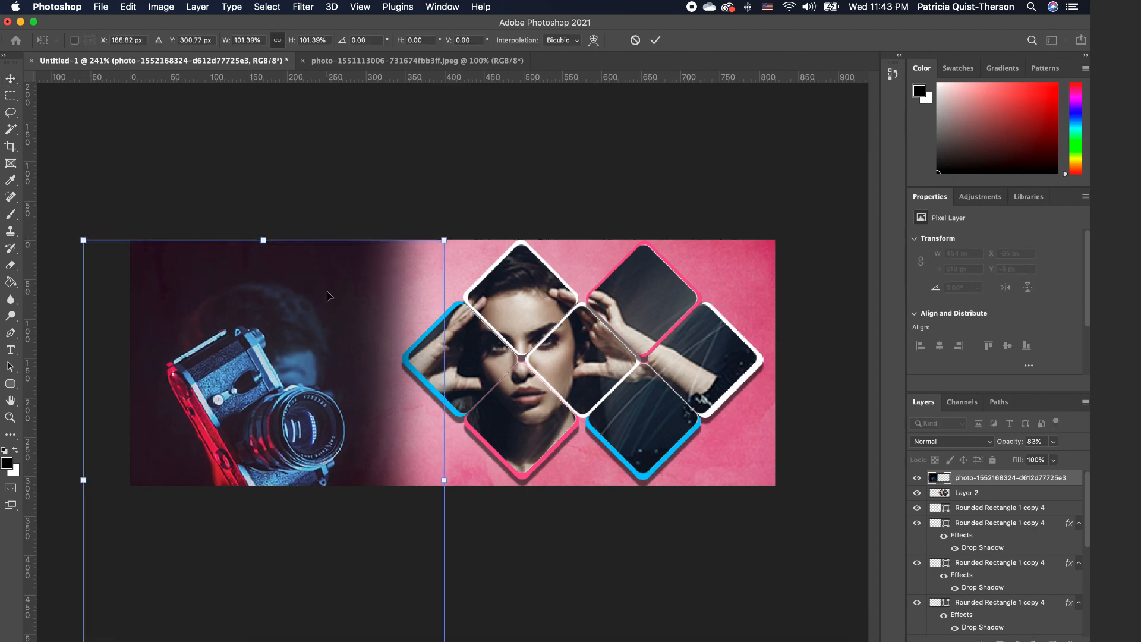
pyautogui.press('Return')
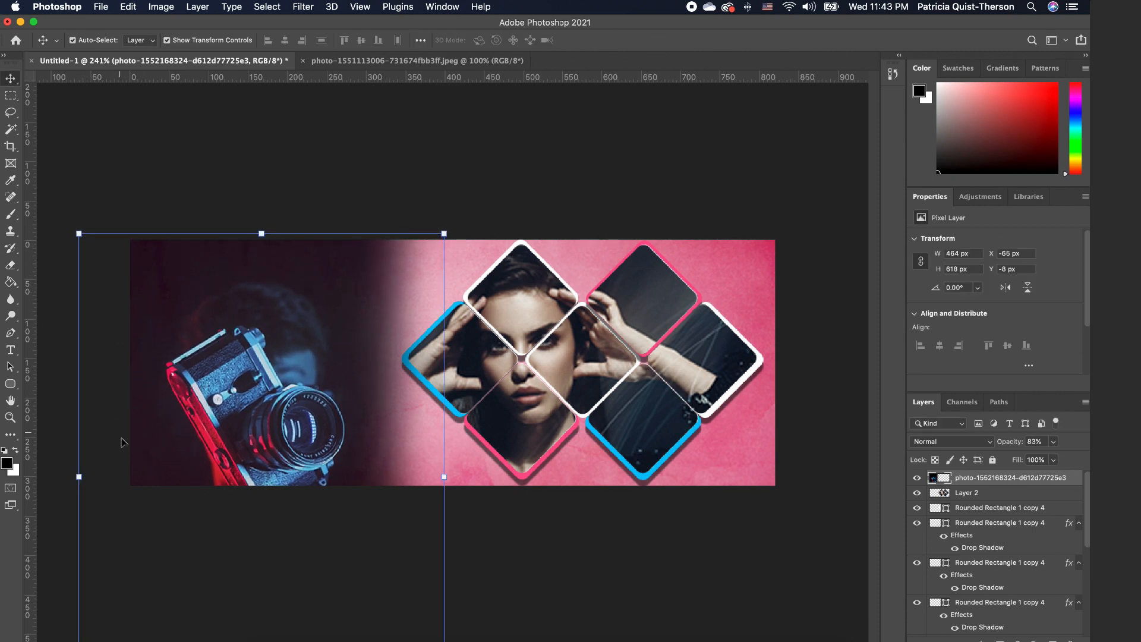
pyautogui.press('super')
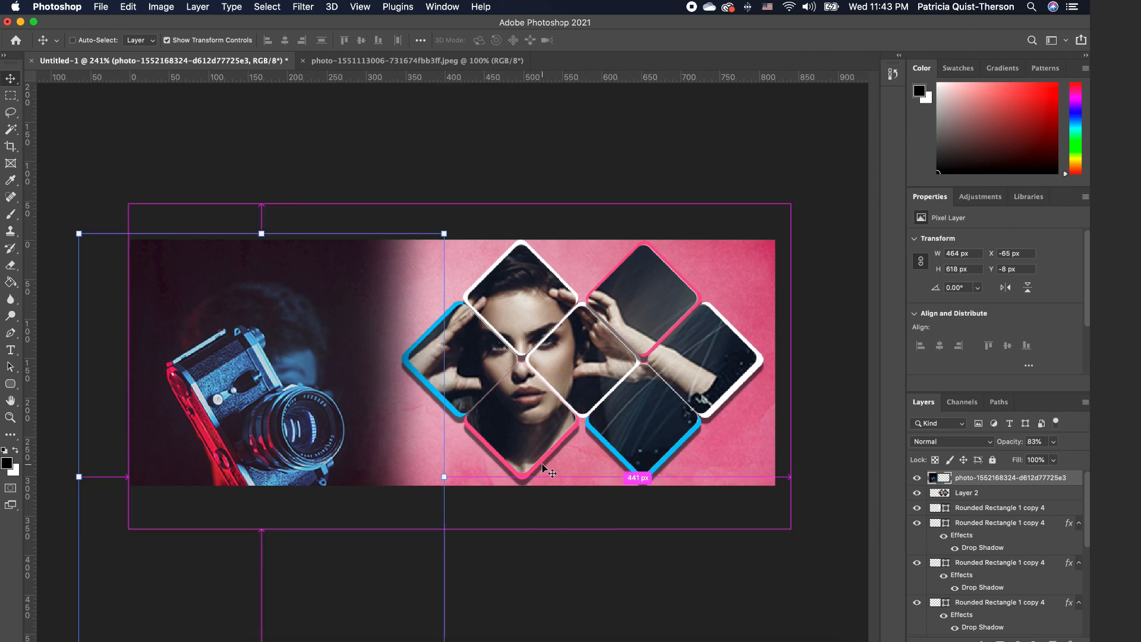
pyautogui.scroll(3, 542, 464)
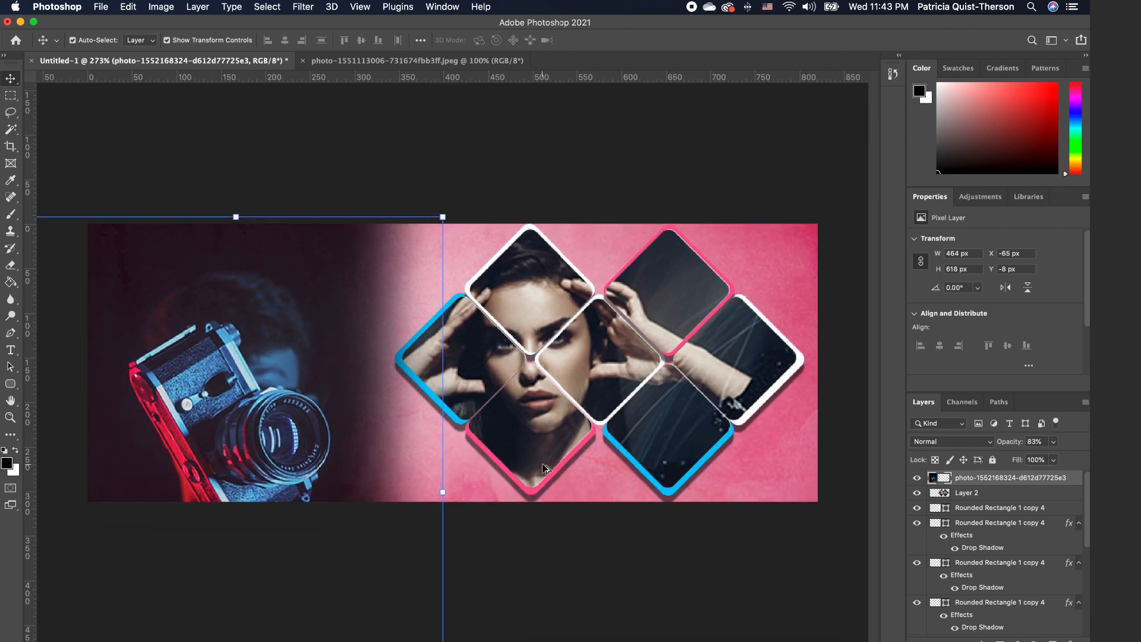
pyautogui.scroll(1, 545, 458)
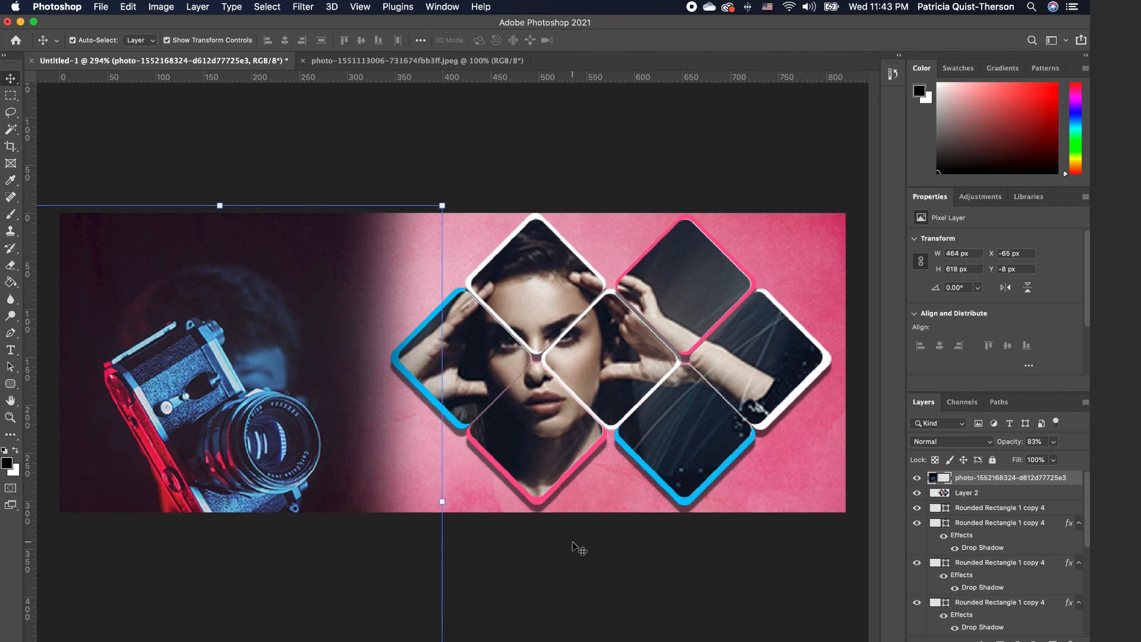
pyautogui.click(570, 538)
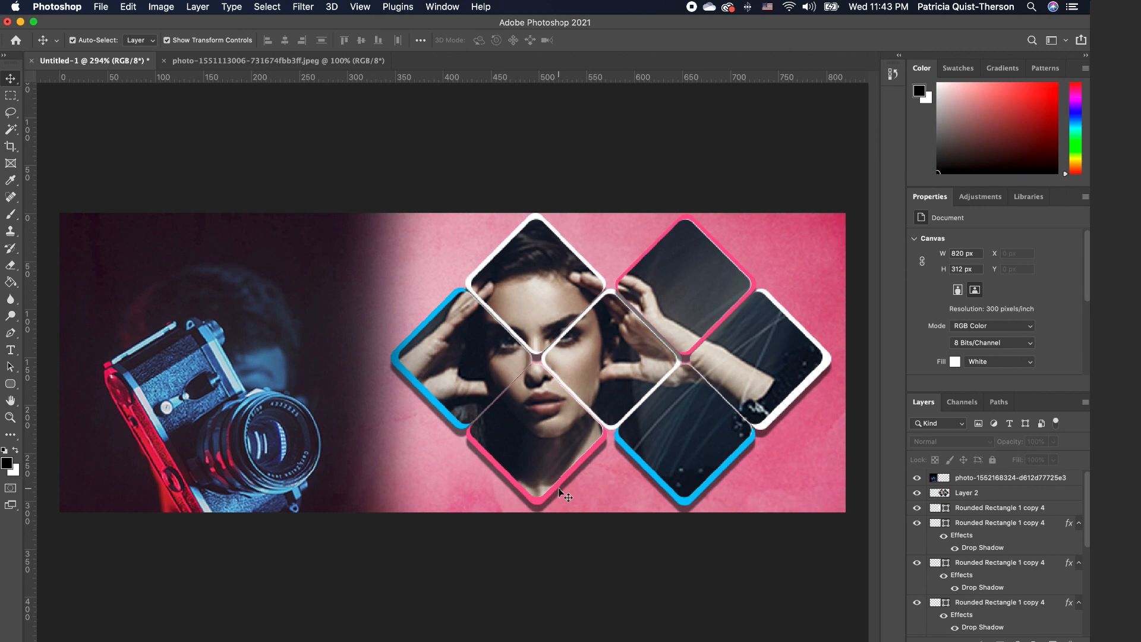
# Draw a long 827 × 2 px rounded bar, white fill, no stroke, rotated to -45°.
pyautogui.click(10, 384)
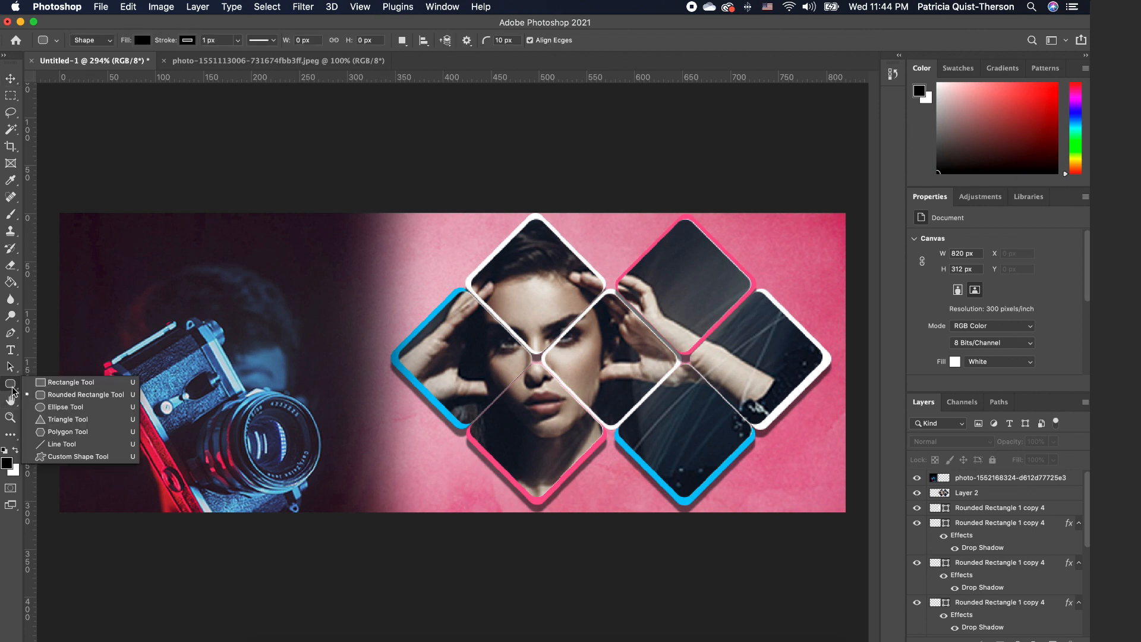
pyautogui.click(107, 400)
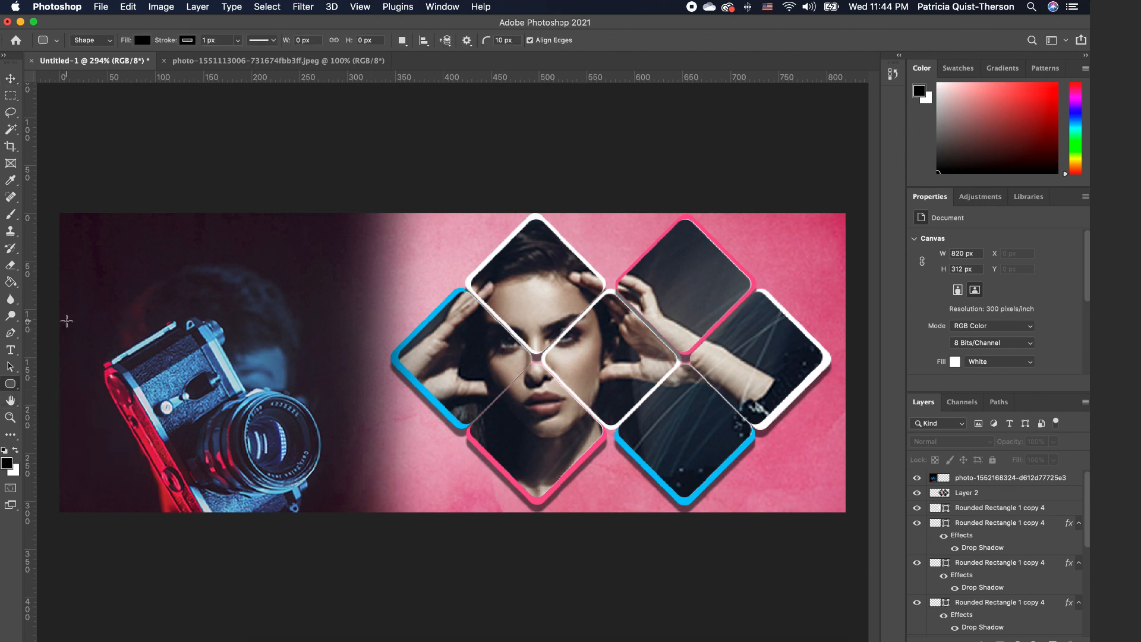
pyautogui.moveTo(67, 321); pyautogui.dragTo(859, 321)
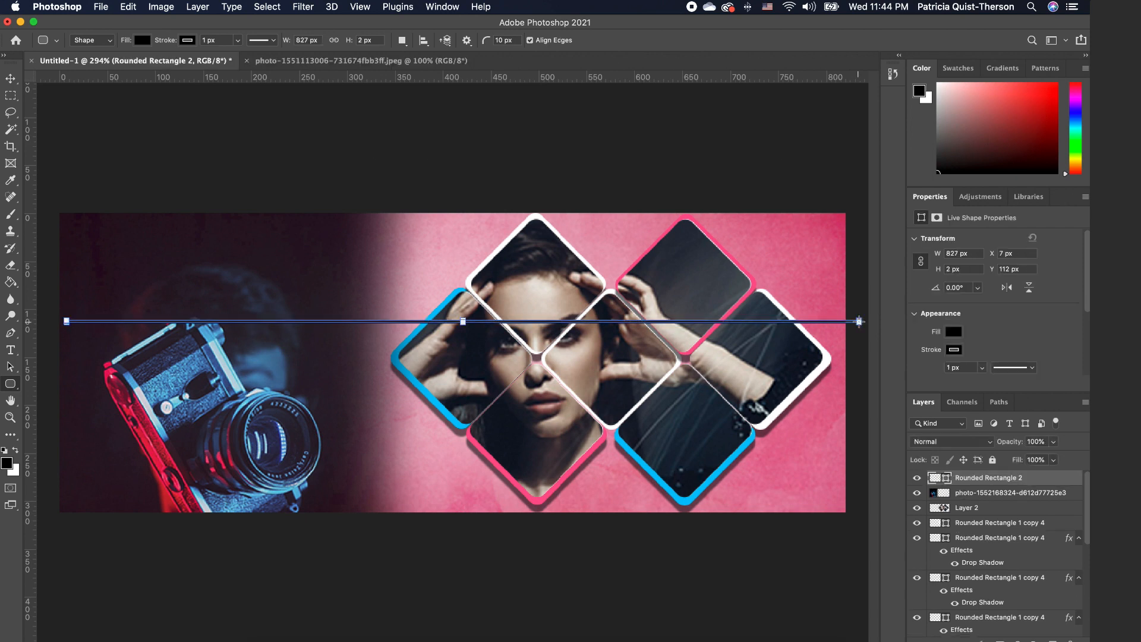
pyautogui.click(954, 331)
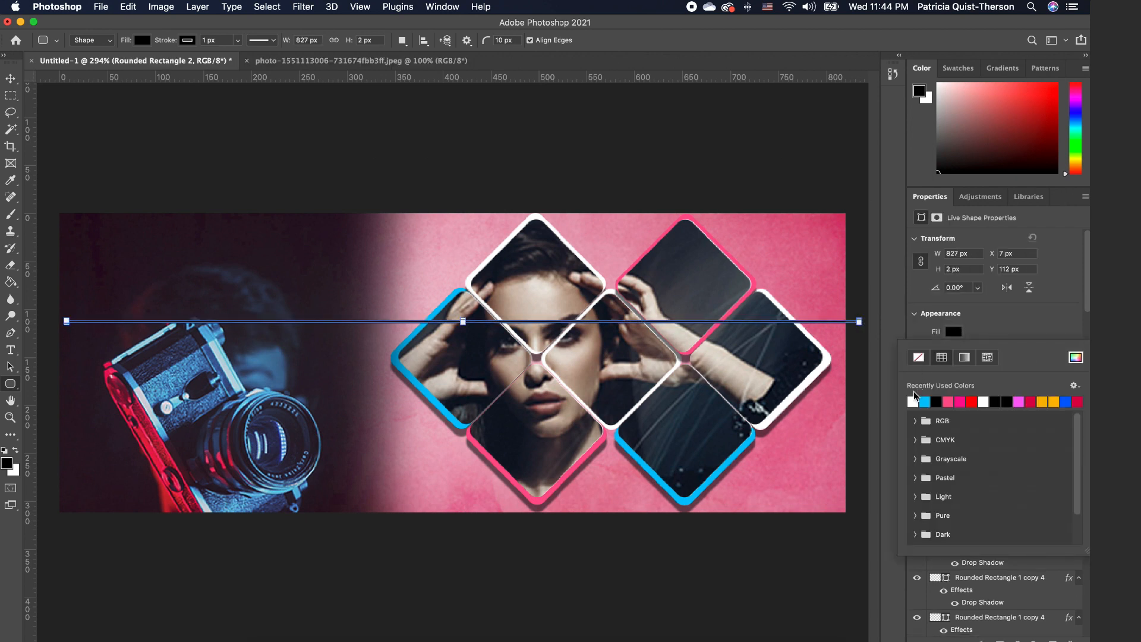
pyautogui.click(914, 400)
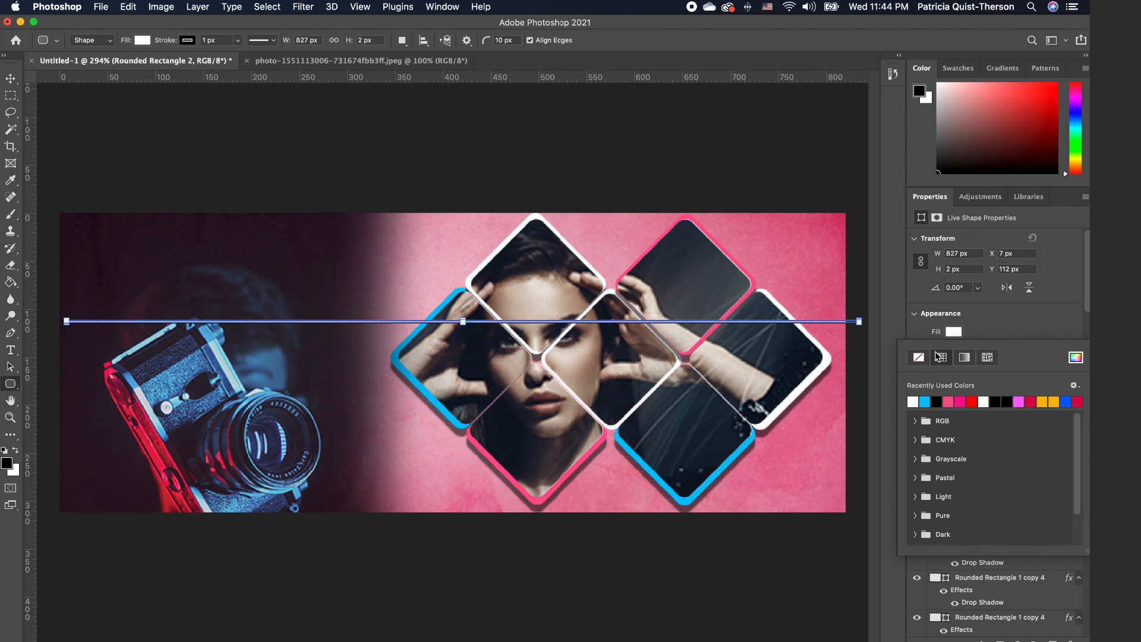
pyautogui.click(1005, 327)
pyautogui.click(954, 350)
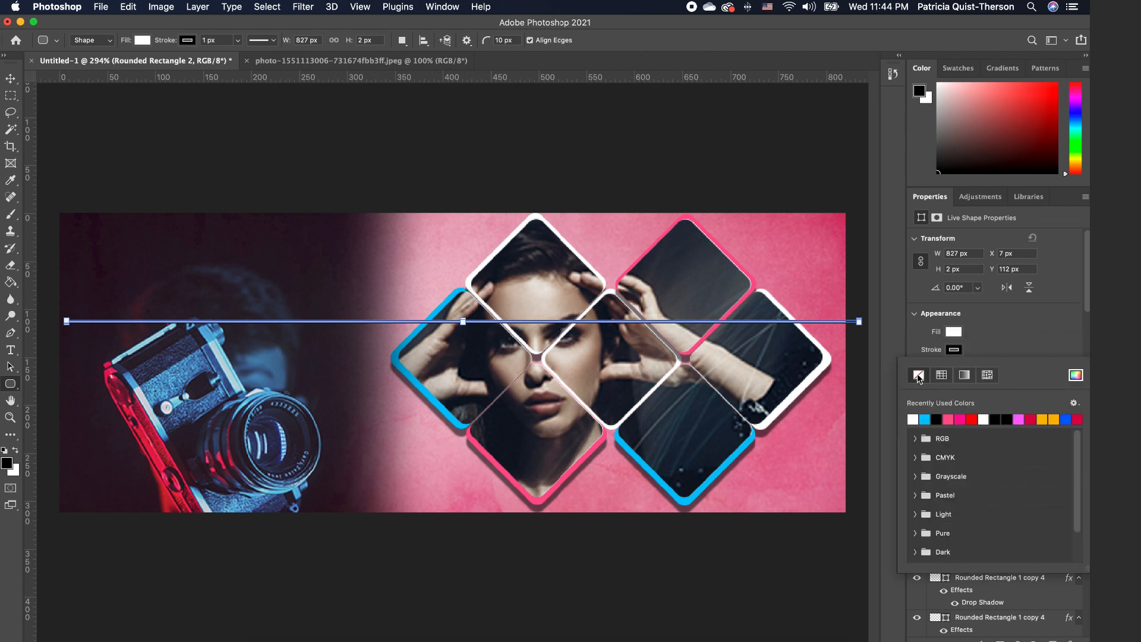
pyautogui.click(918, 375)
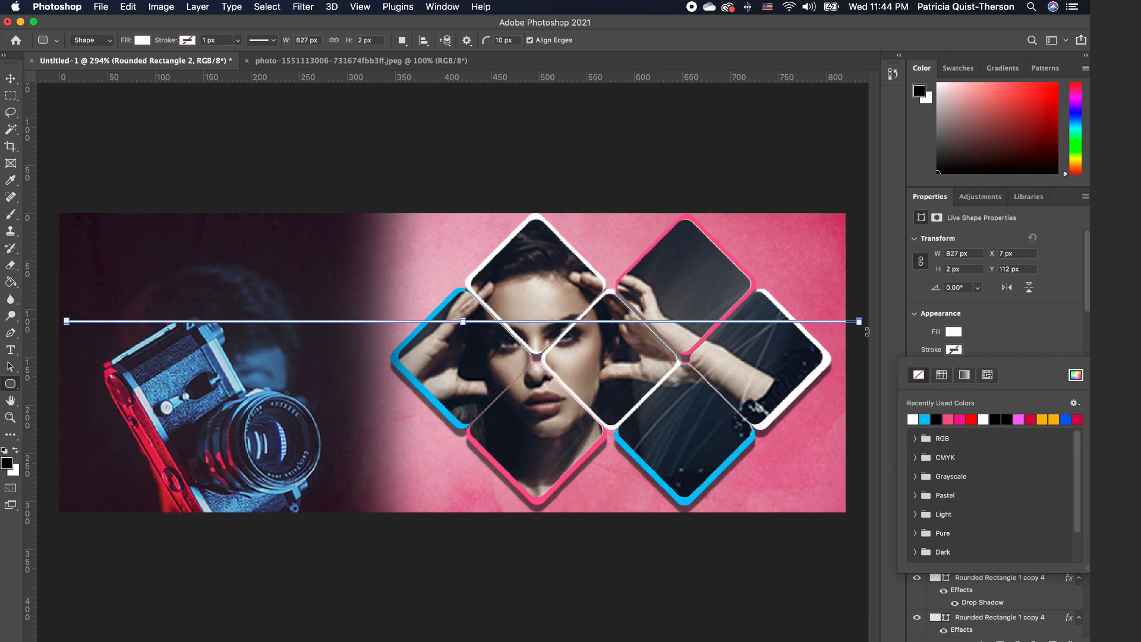
pyautogui.moveTo(867, 331)
pyautogui.mouseDown()
pyautogui.moveTo(786, 152)
pyautogui.moveTo(667, 128)
pyautogui.mouseUp()
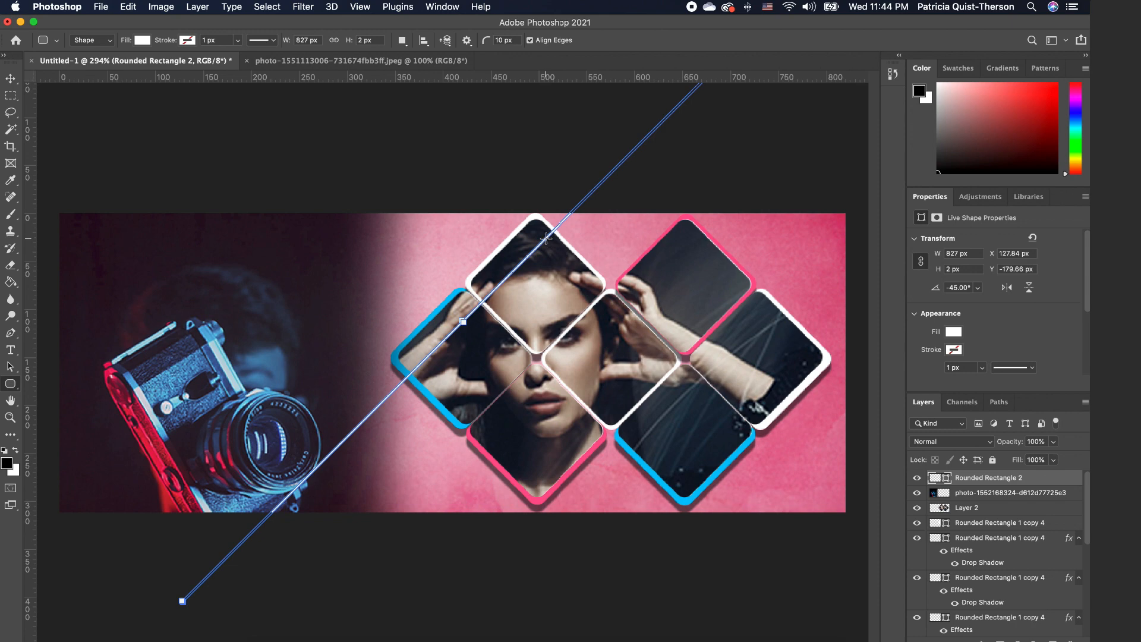
pyautogui.scroll(-2, 546, 238)
pyautogui.scroll(6, 545, 238)
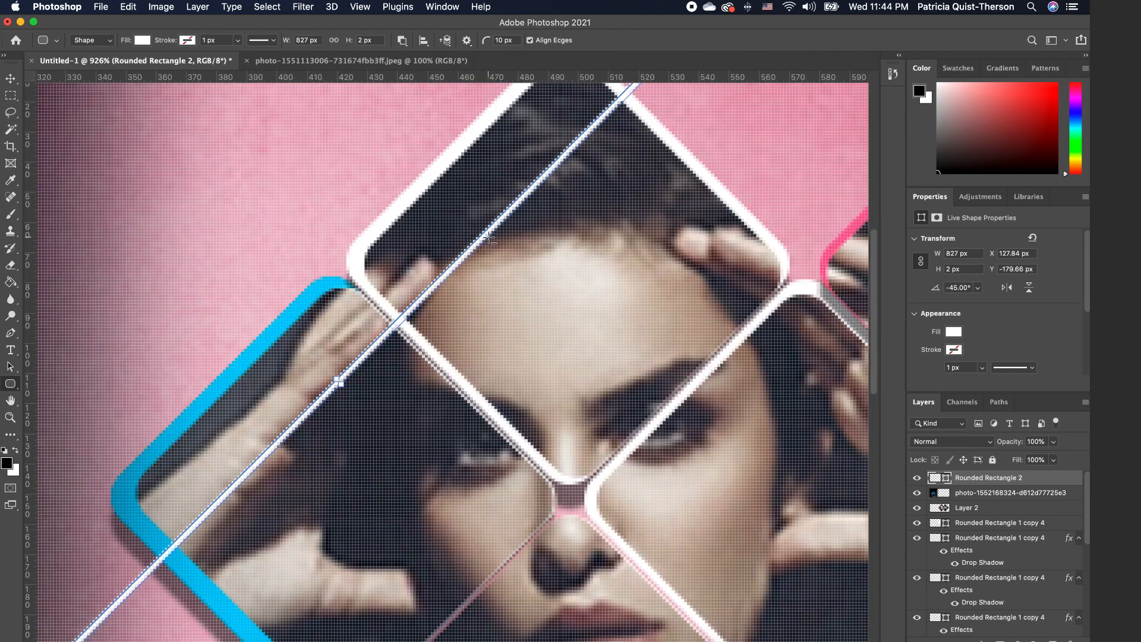
pyautogui.scroll(-3, 489, 238)
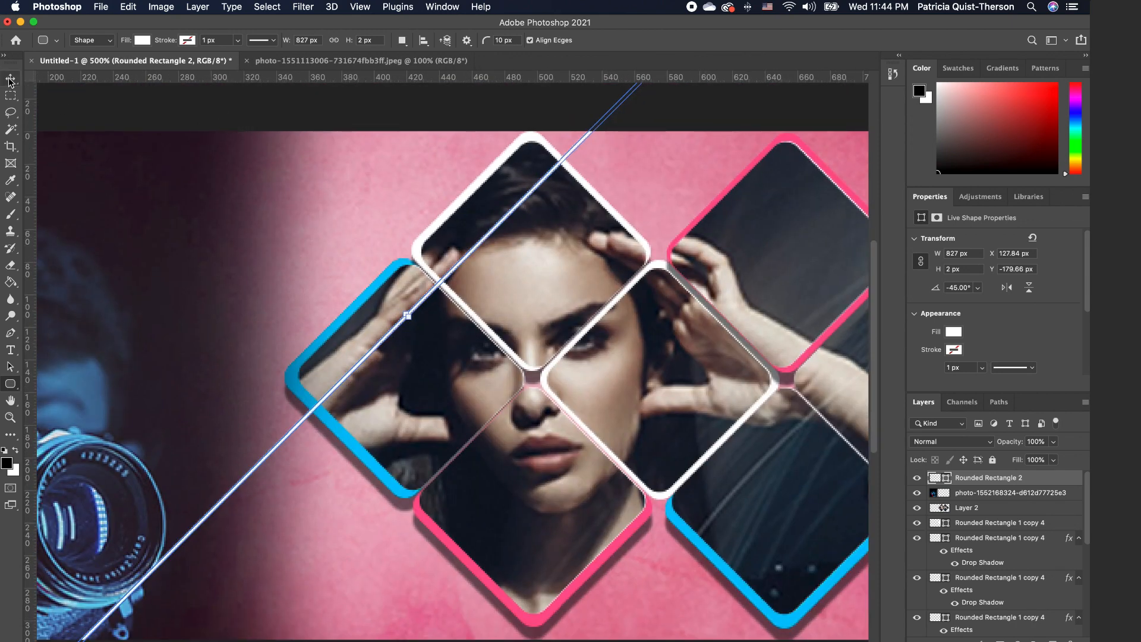
# Position the white diagonal line from the camera up to the top diamond.
pyautogui.click(11, 79)
pyautogui.moveTo(428, 293); pyautogui.dragTo(420, 285)
pyautogui.press('super+z')
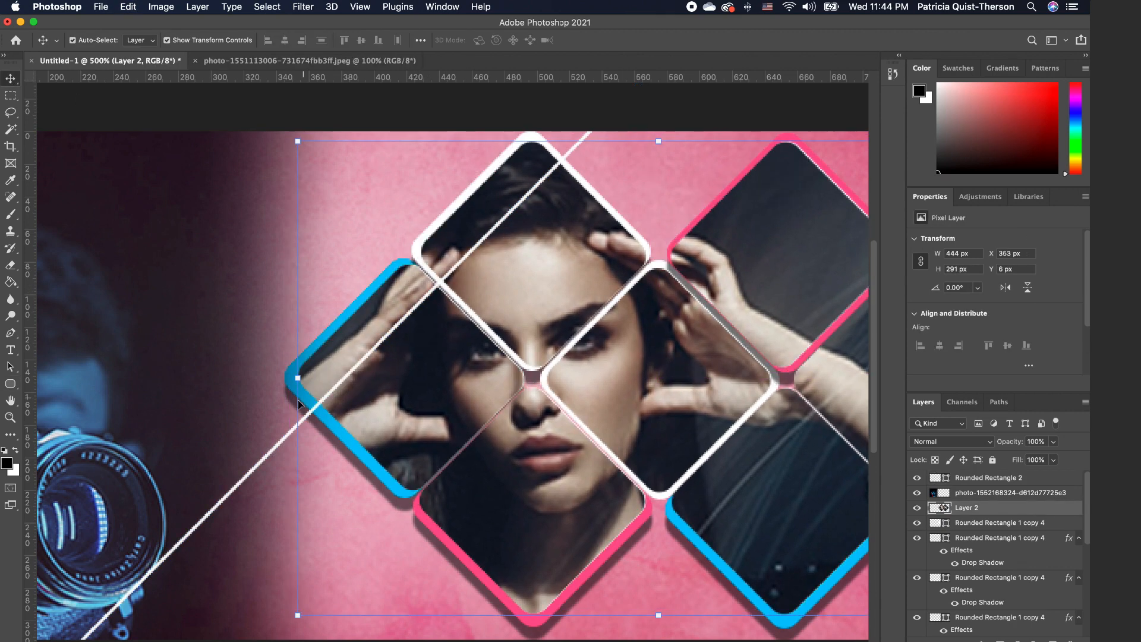
pyautogui.click(266, 457)
pyautogui.moveTo(269, 449); pyautogui.dragTo(245, 391)
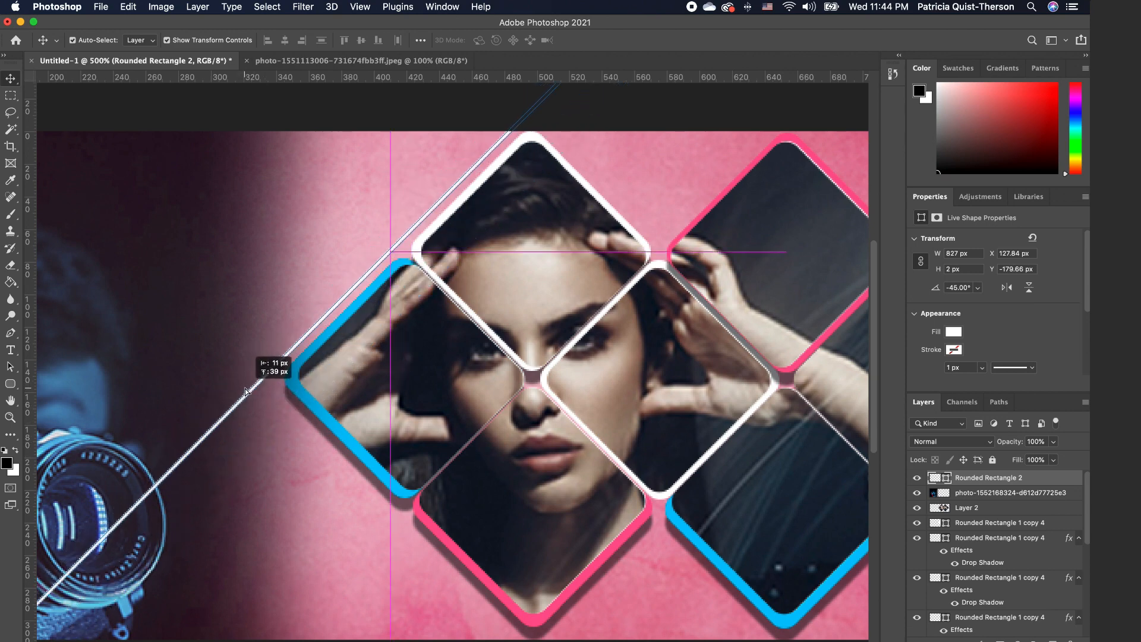
pyautogui.moveTo(245, 391); pyautogui.dragTo(245, 391)
pyautogui.scroll(-2, 429, 437)
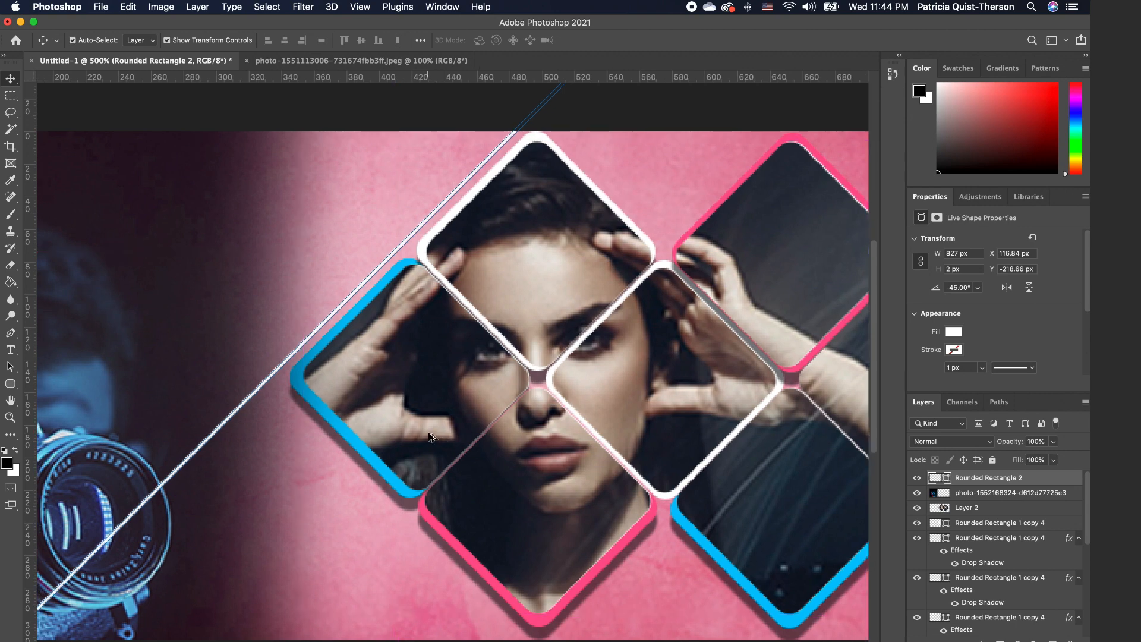
pyautogui.scroll(-5, 430, 437)
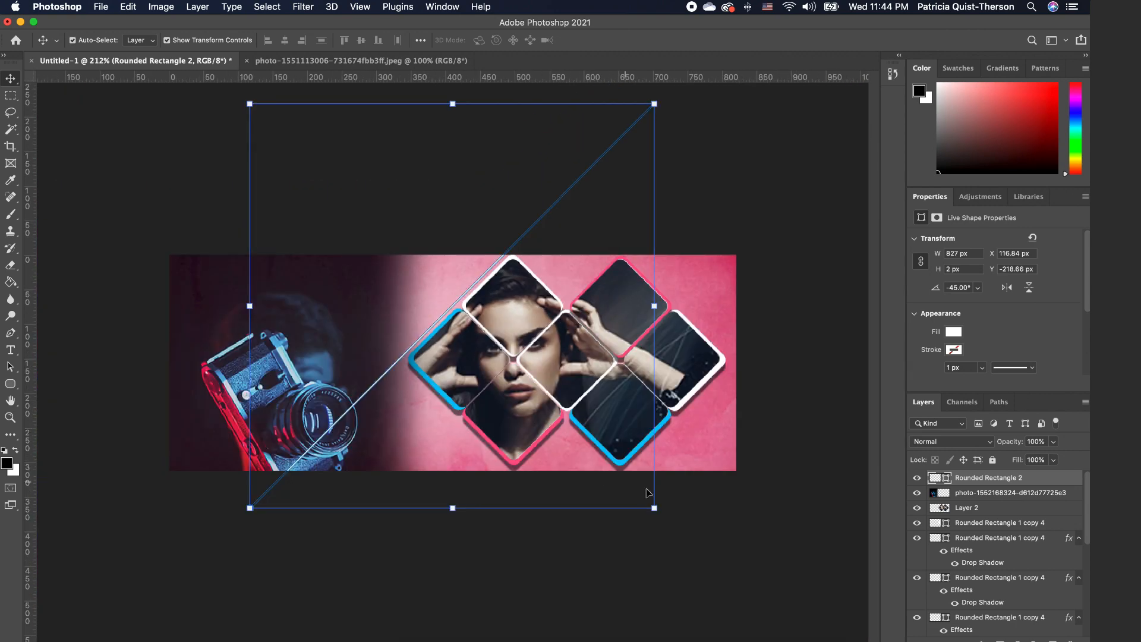
pyautogui.click(650, 591)
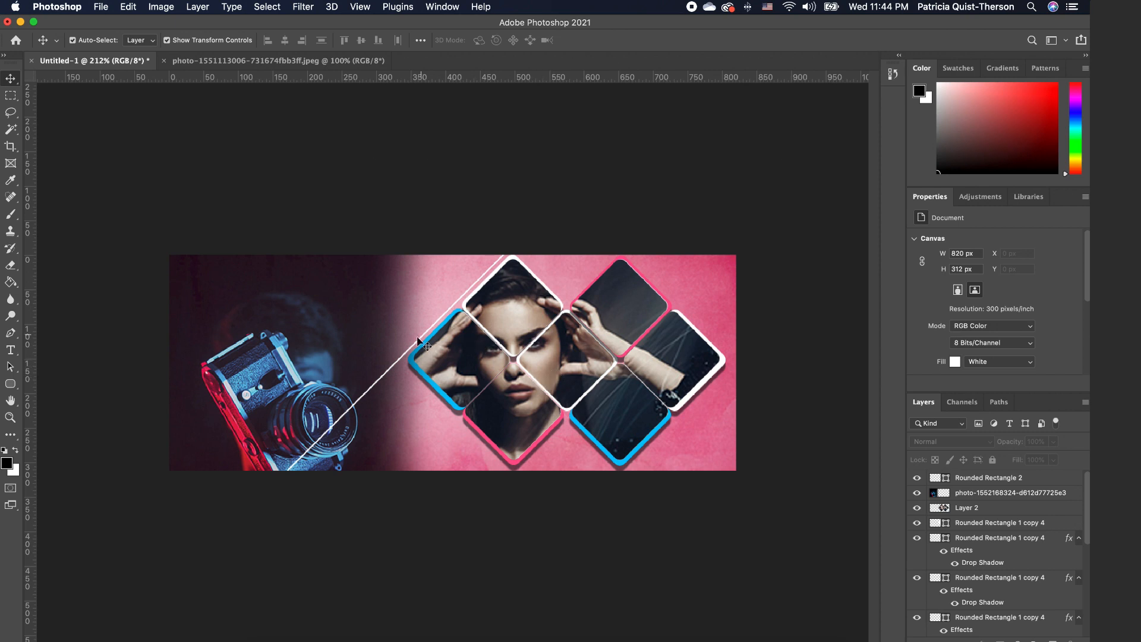
pyautogui.click(395, 367)
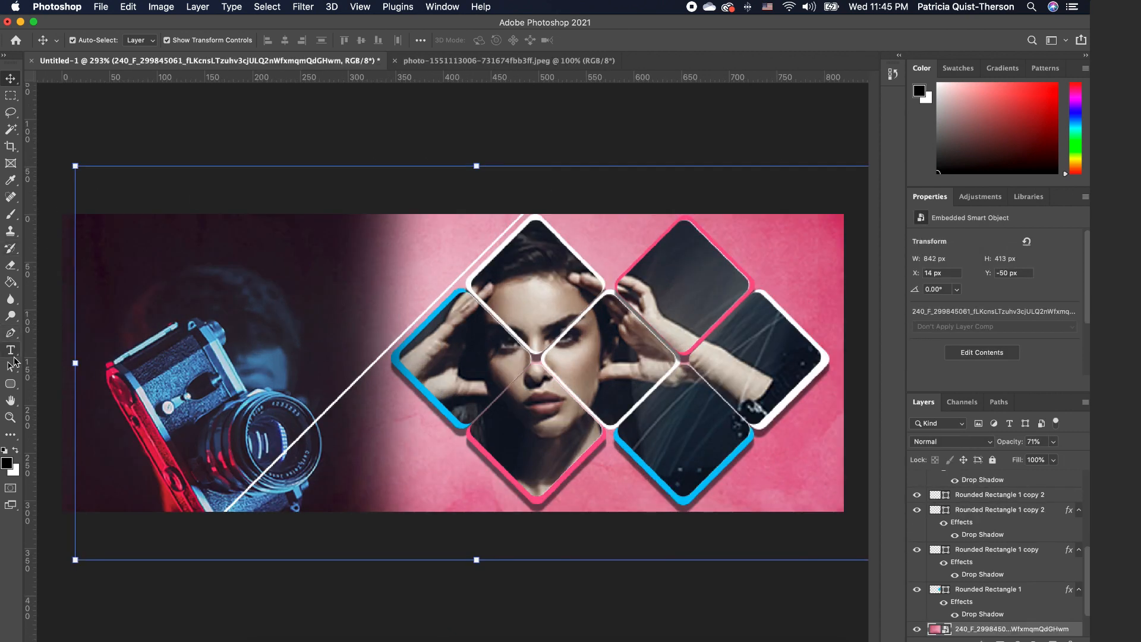
# Draw a short white bar with no stroke and rotate it to -45°.
pyautogui.click(10, 385)
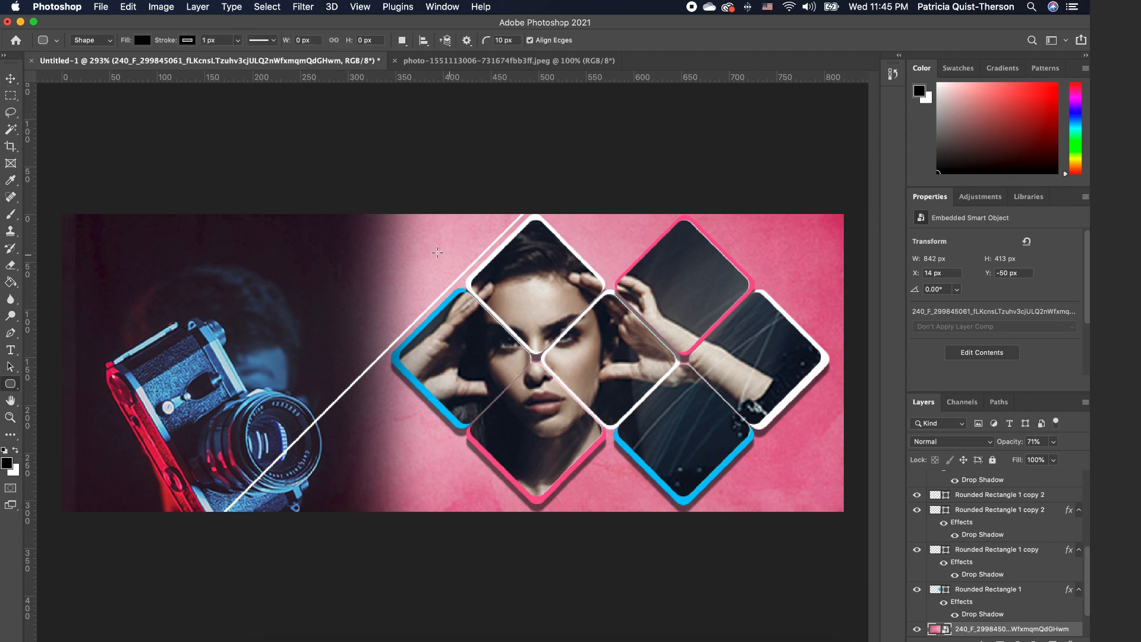
pyautogui.moveTo(305, 252); pyautogui.dragTo(386, 253)
pyautogui.click(954, 331)
pyautogui.click(914, 402)
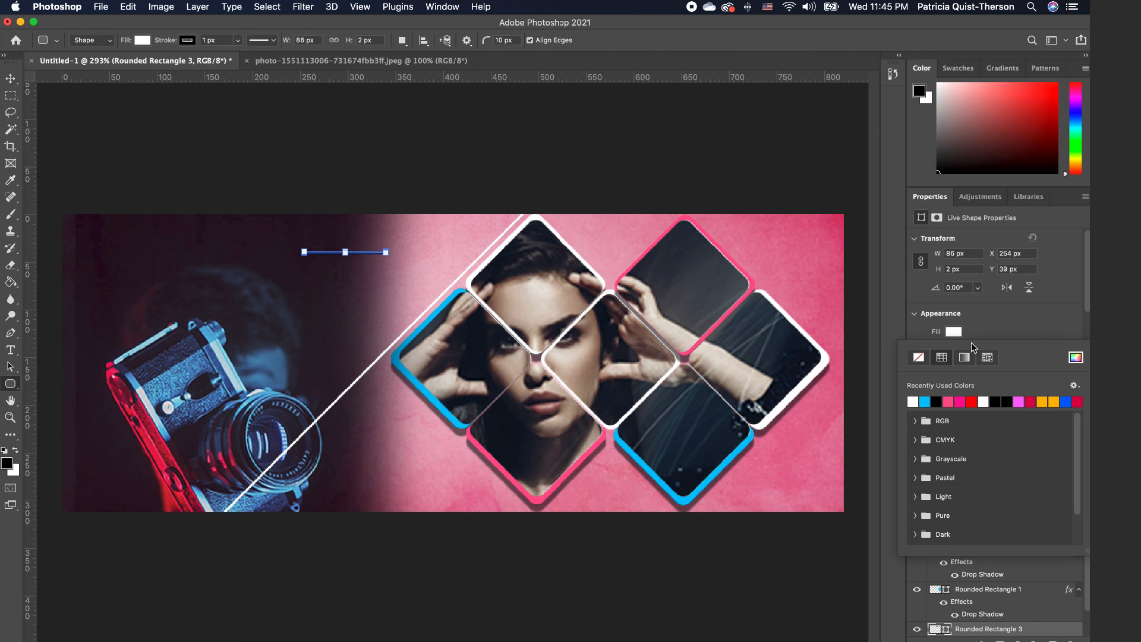
pyautogui.click(976, 335)
pyautogui.click(954, 350)
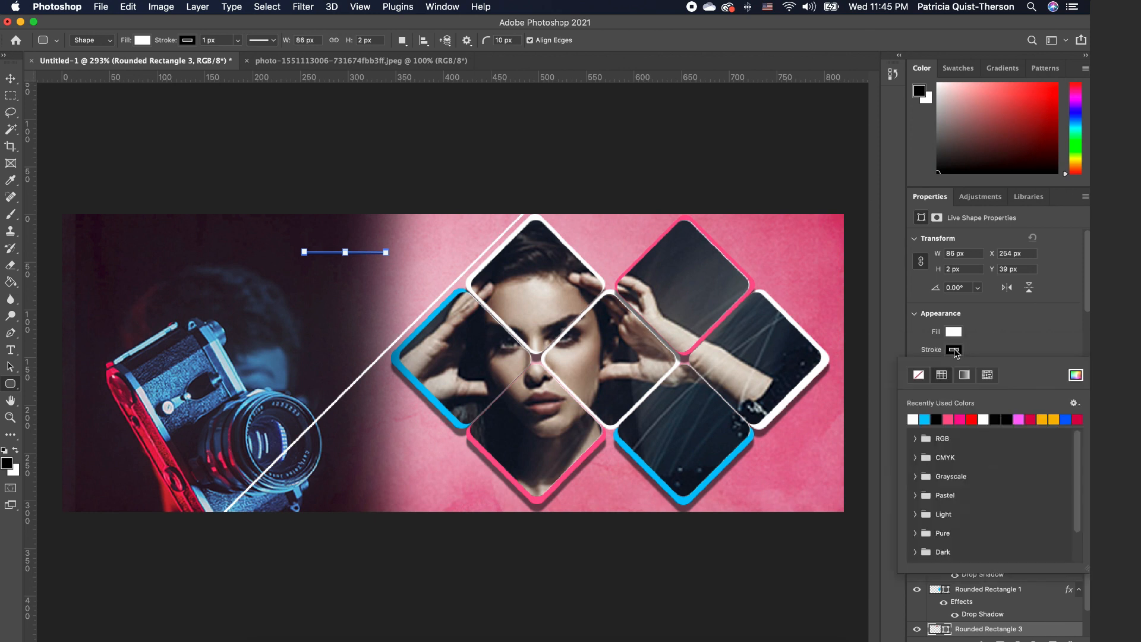
pyautogui.click(920, 377)
pyautogui.click(392, 262)
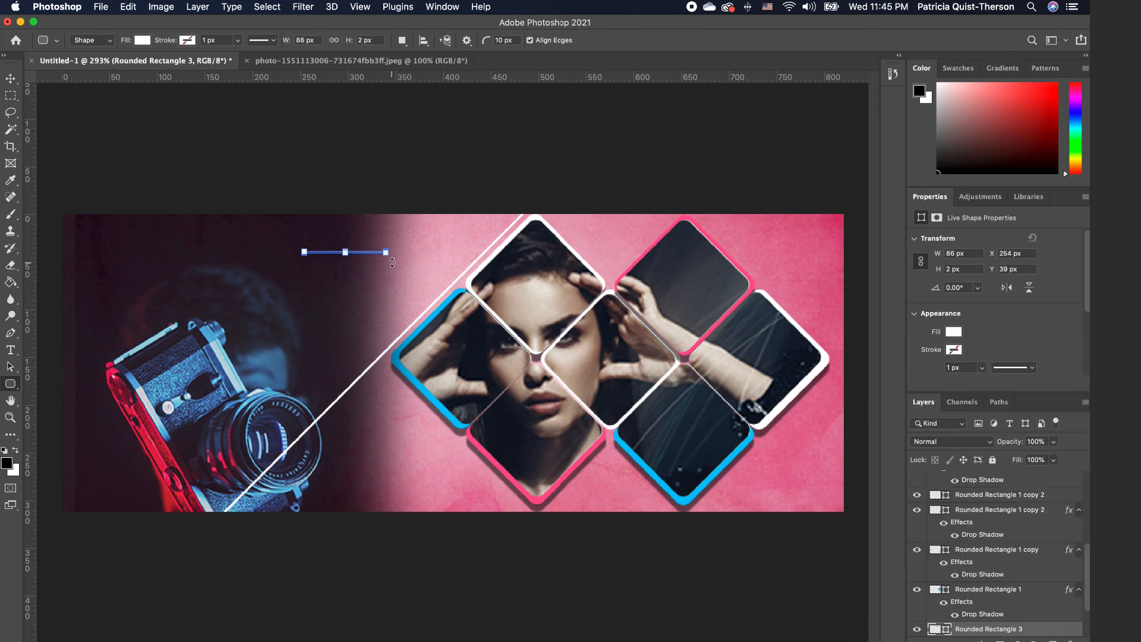
pyautogui.moveTo(394, 262); pyautogui.dragTo(384, 215)
pyautogui.click(11, 78)
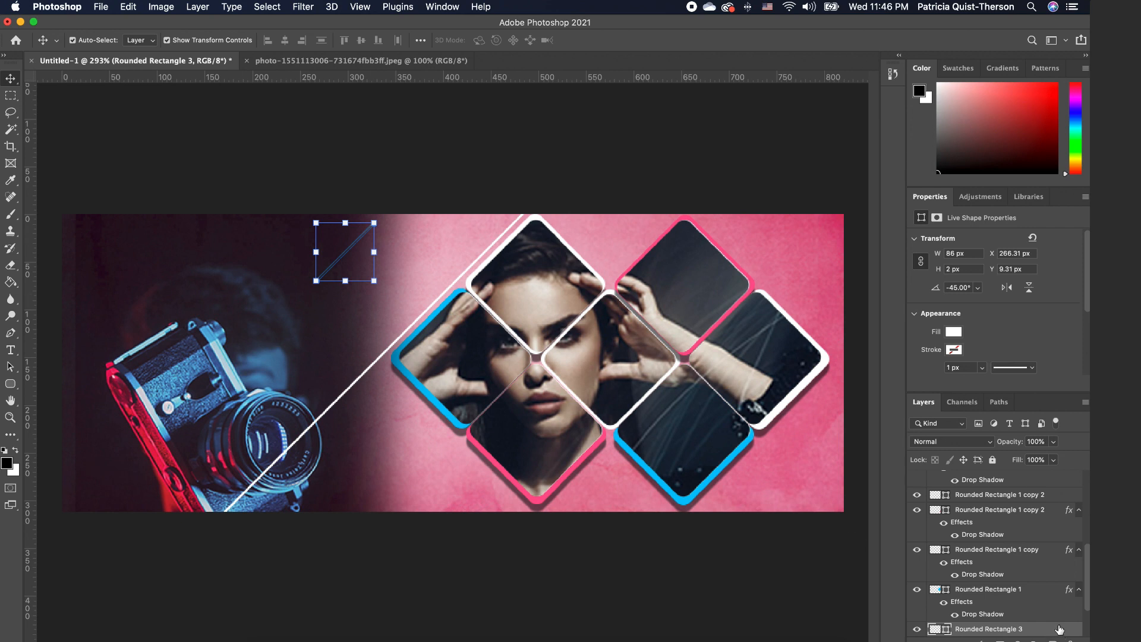
# Place the short white line above the top-right tile and lengthen it slightly.
pyautogui.scroll(10, 1052, 565)
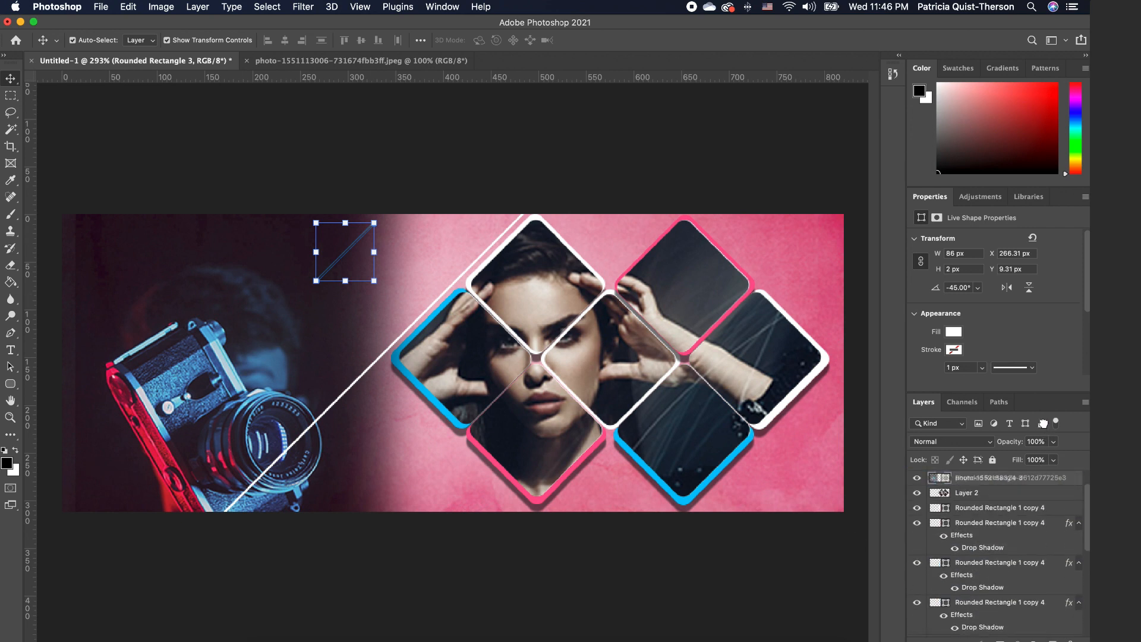
pyautogui.scroll(3, 1034, 485)
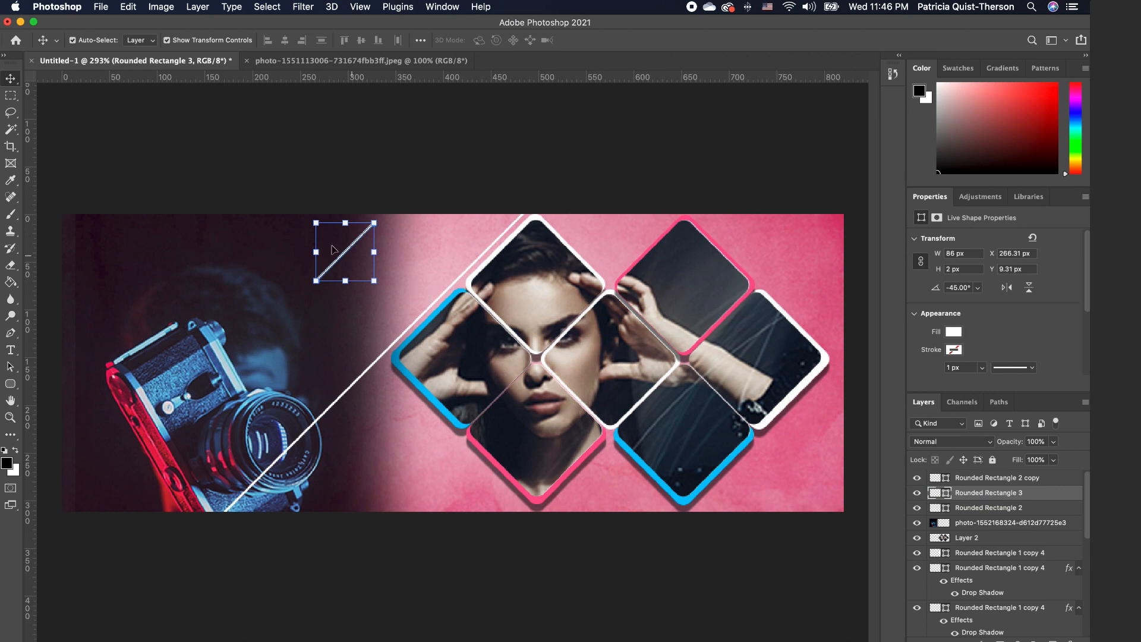
pyautogui.moveTo(351, 244); pyautogui.dragTo(643, 238)
pyautogui.click(340, 260)
pyautogui.press('super+t')
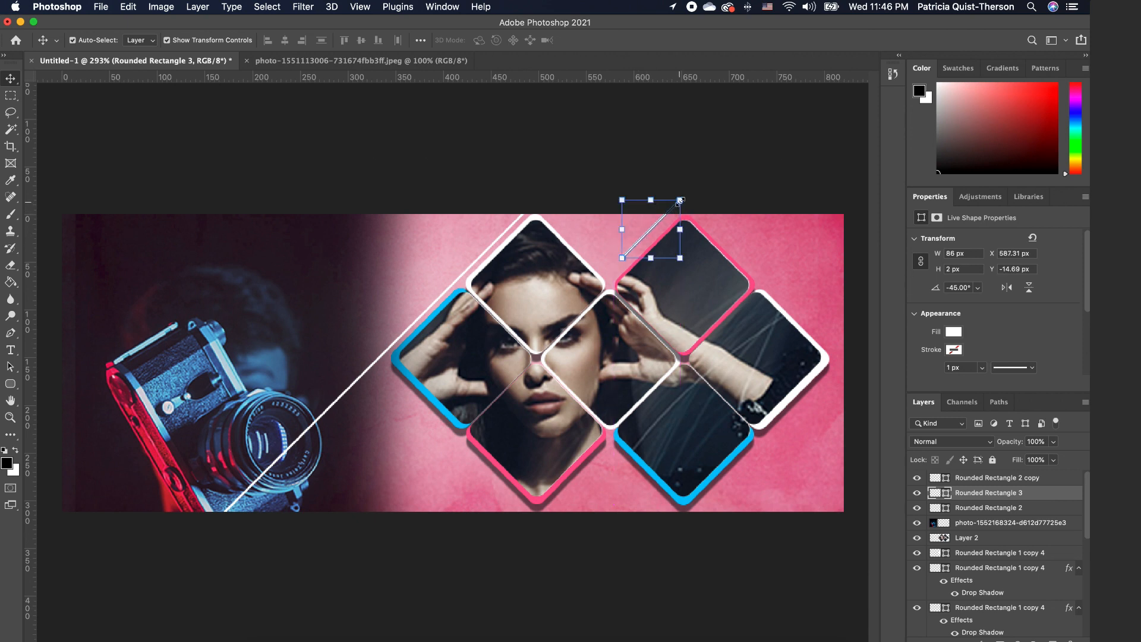
pyautogui.moveTo(682, 199); pyautogui.dragTo(686, 195)
pyautogui.moveTo(688, 192); pyautogui.dragTo(688, 192)
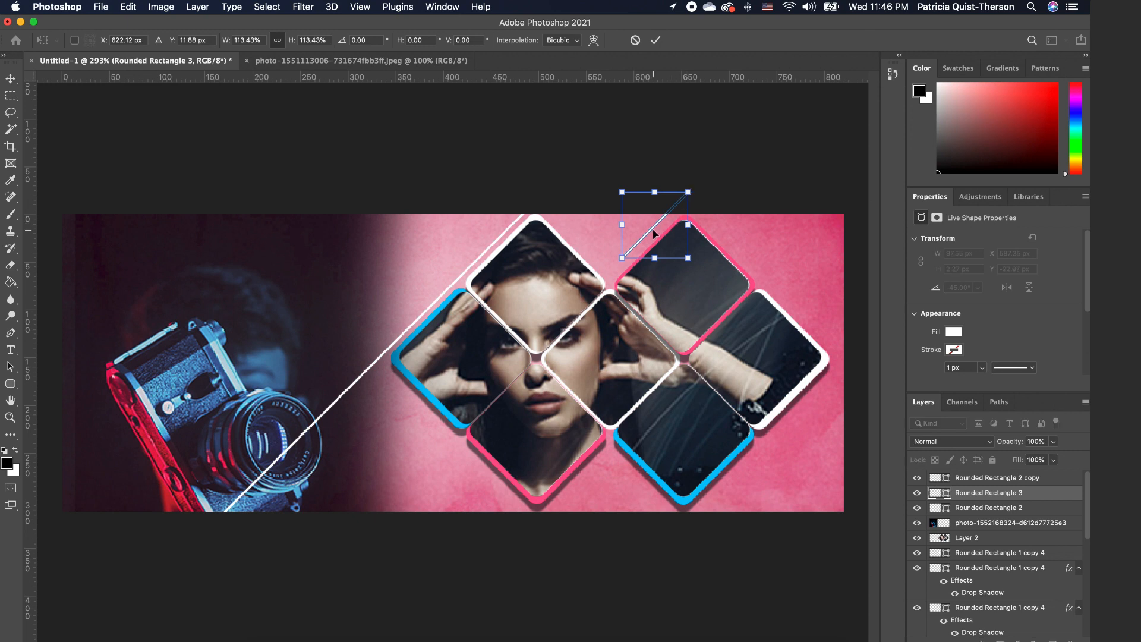
pyautogui.press('Down')
pyautogui.press('Down')
pyautogui.press('Down')
pyautogui.press('Down')
pyautogui.press('Down')
pyautogui.press('Down')
pyautogui.press('Down')
pyautogui.press('Down')
pyautogui.press('Down')
# Duplicate the short line just below it and make the copy blue.
pyautogui.press('Return')
pyautogui.keyDown('alt'); pyautogui.moveTo(651, 229); pyautogui.dragTo(643, 244); pyautogui.keyUp('alt')
pyautogui.click(957, 334)
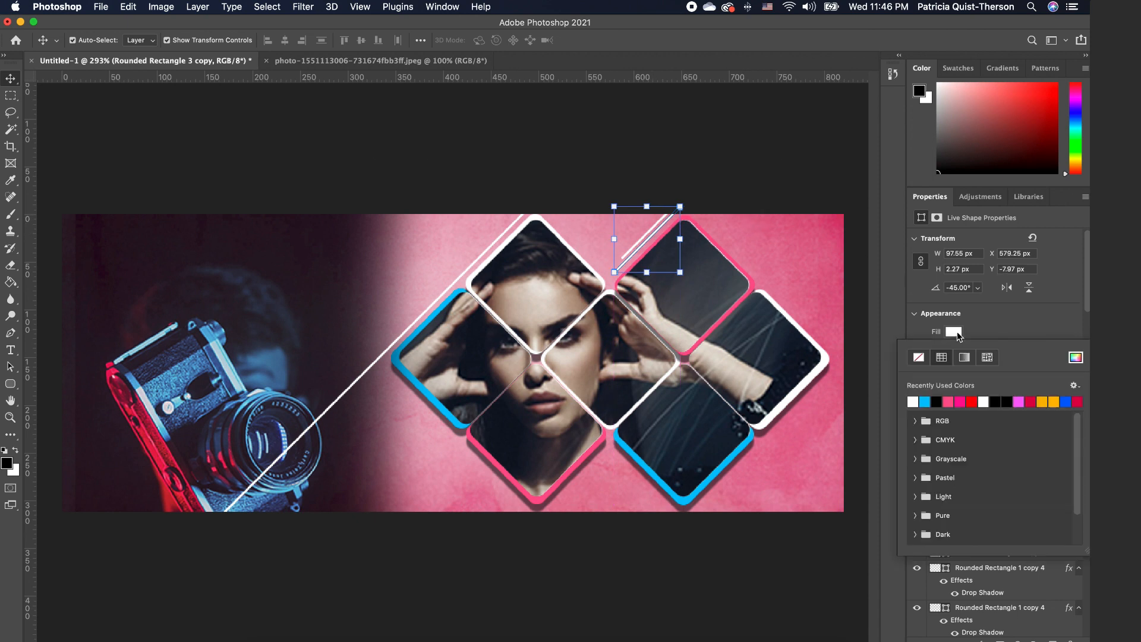
pyautogui.click(925, 402)
pyautogui.click(764, 181)
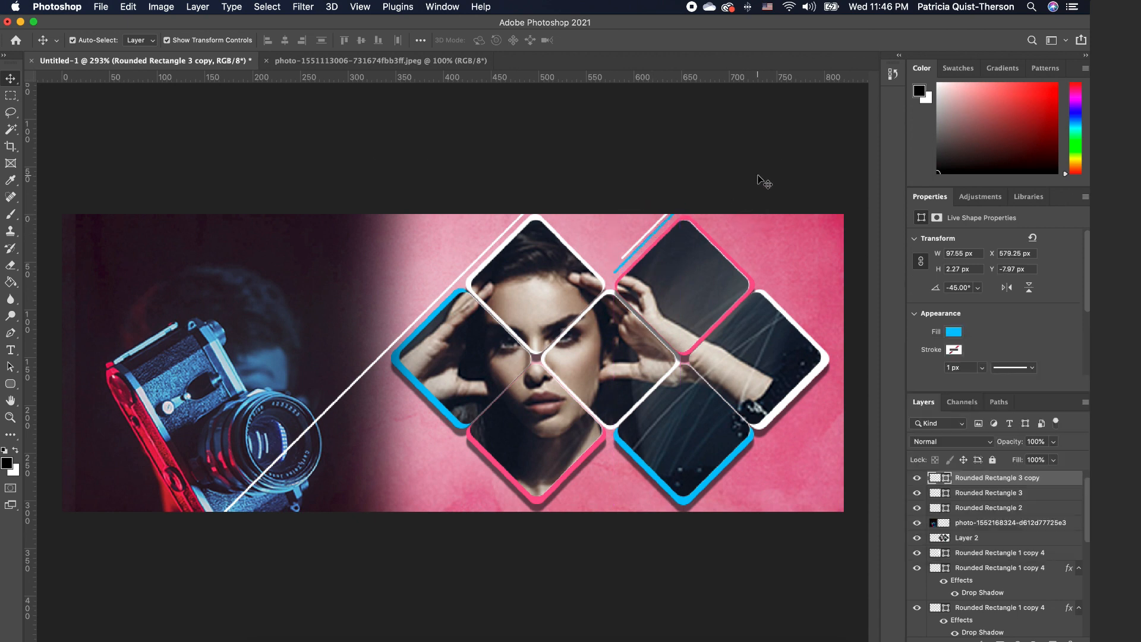
pyautogui.click(764, 181)
# Duplicate the blue and white short accent lines together.
pyautogui.click(1005, 478)
pyautogui.keyDown('shift'); pyautogui.click(1005, 493); pyautogui.keyUp('shift')
pyautogui.press('super+j')
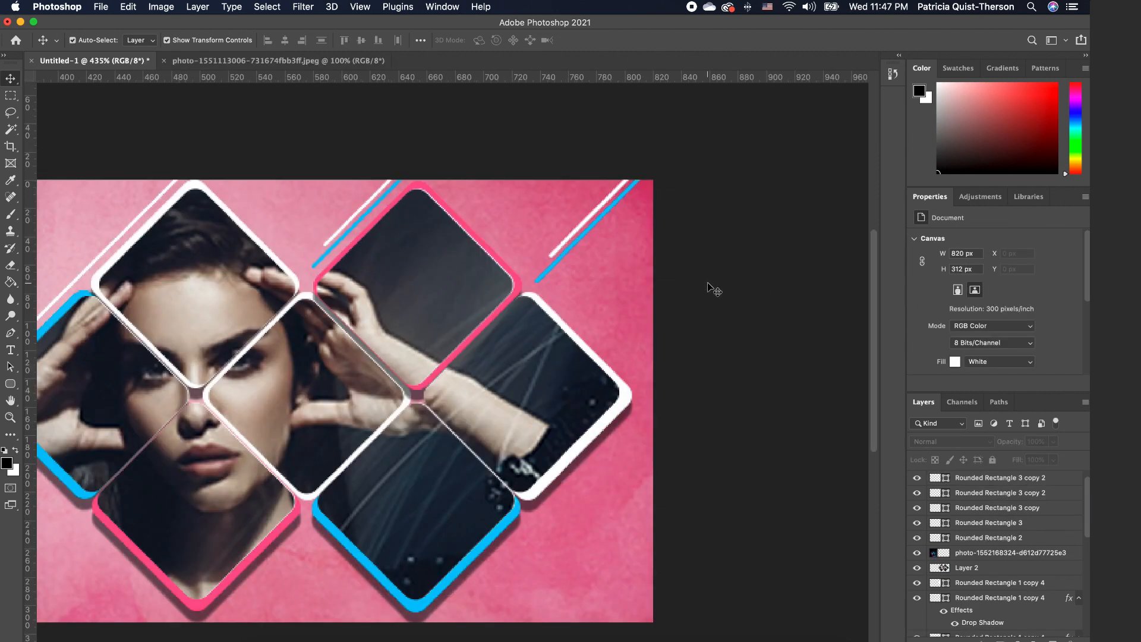
# Copy the white diagonal line and move it down beside the bottom pink diamond.
pyautogui.press('super+0')
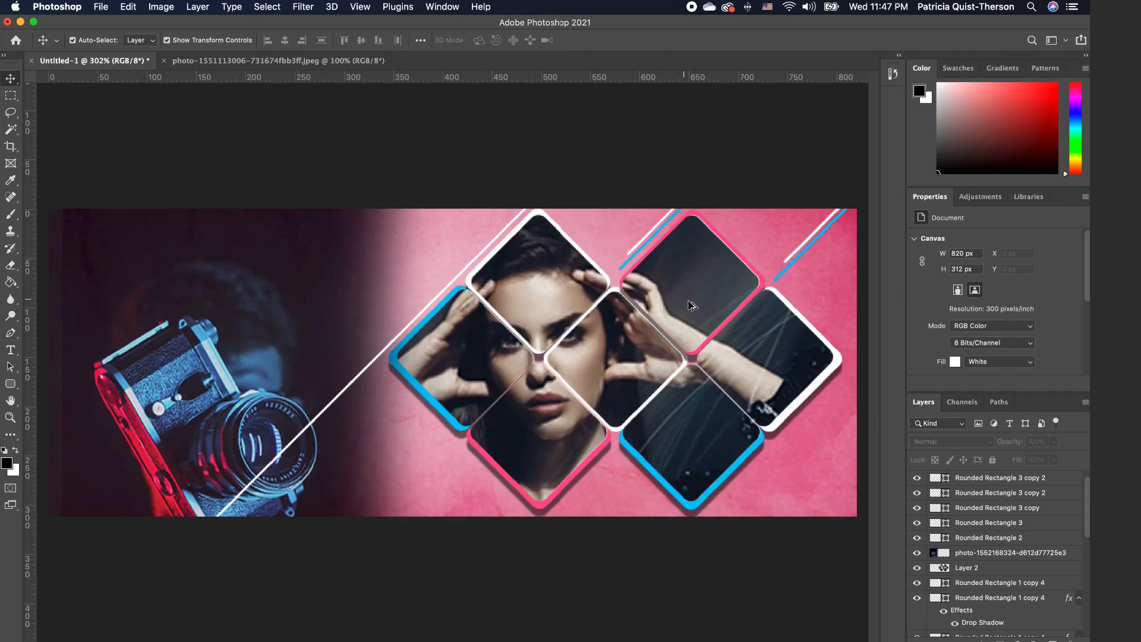
pyautogui.scroll(-1, 719, 313)
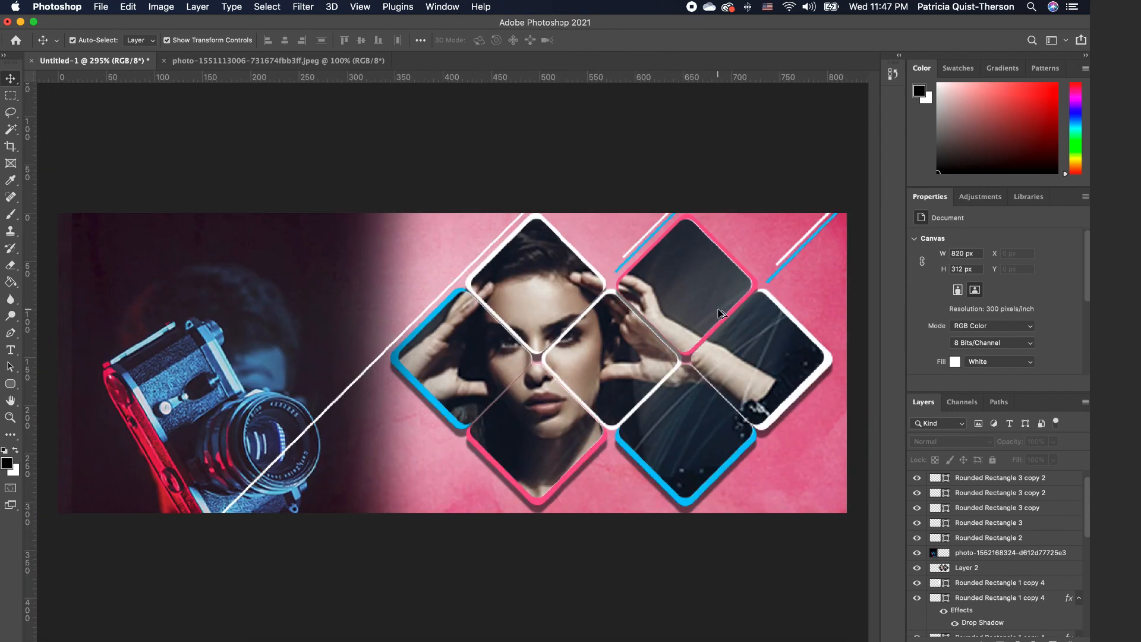
pyautogui.click(793, 253)
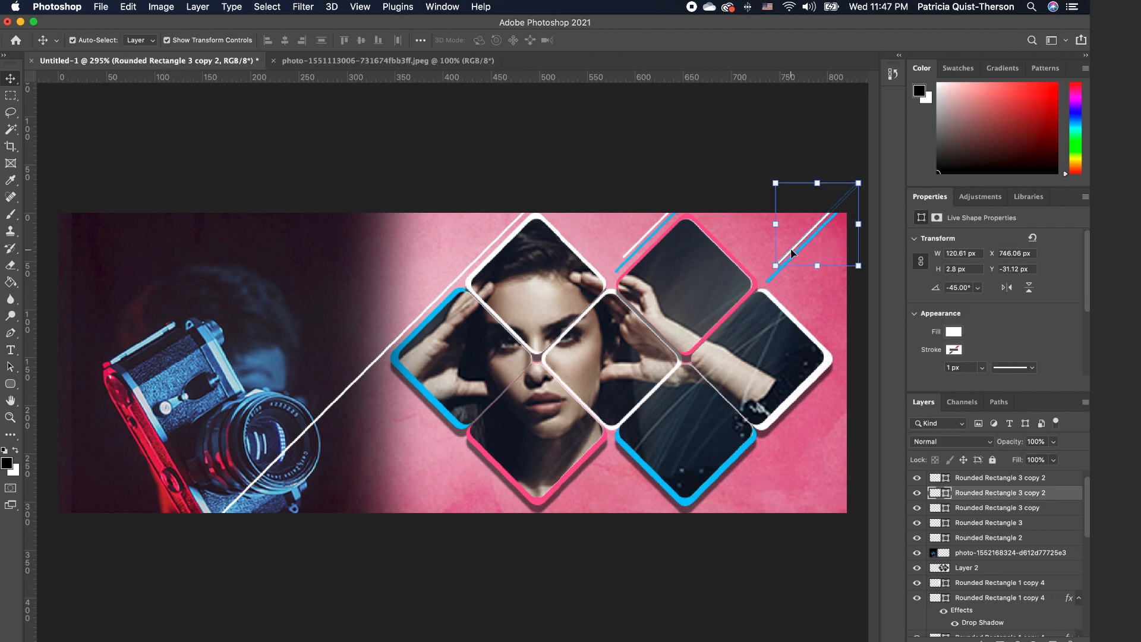
pyautogui.press('super+j')
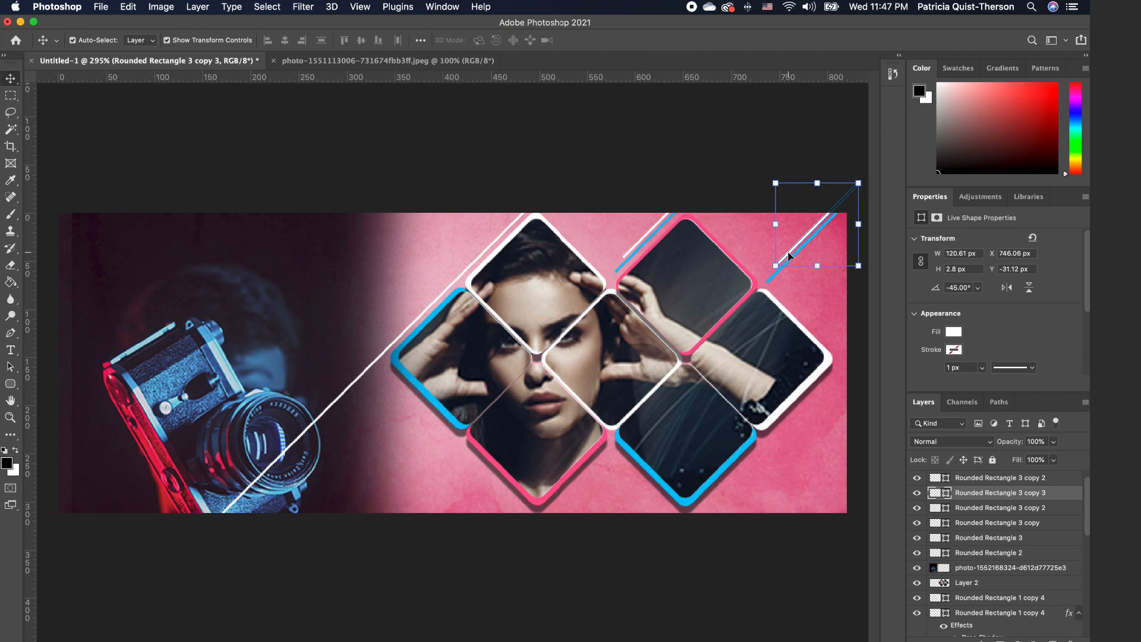
pyautogui.moveTo(789, 255); pyautogui.dragTo(537, 529)
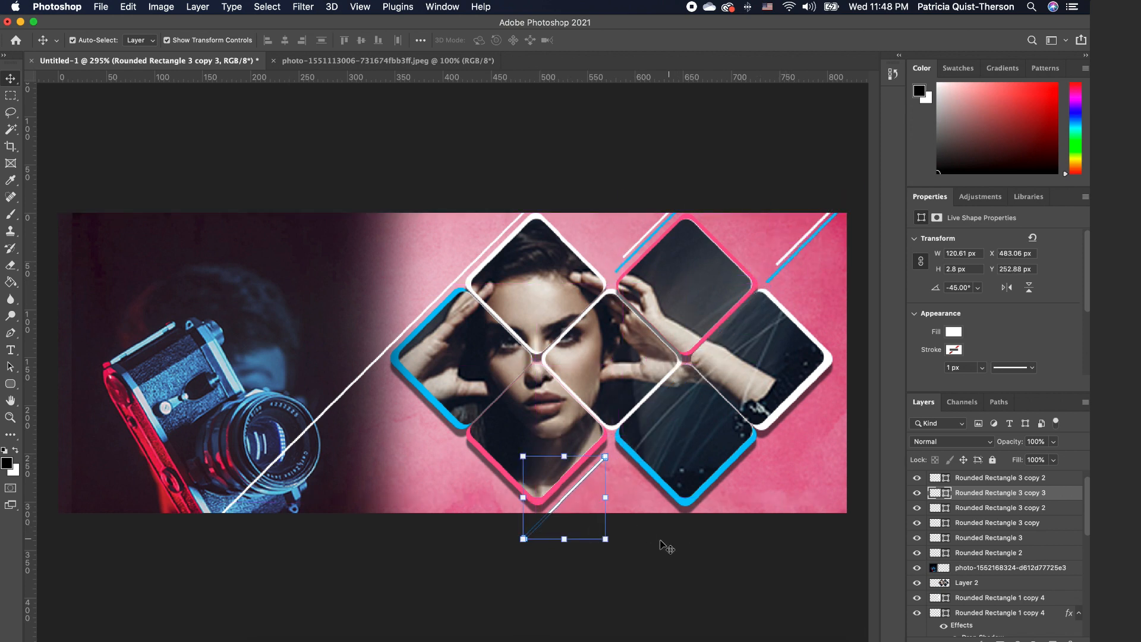
pyautogui.click(642, 553)
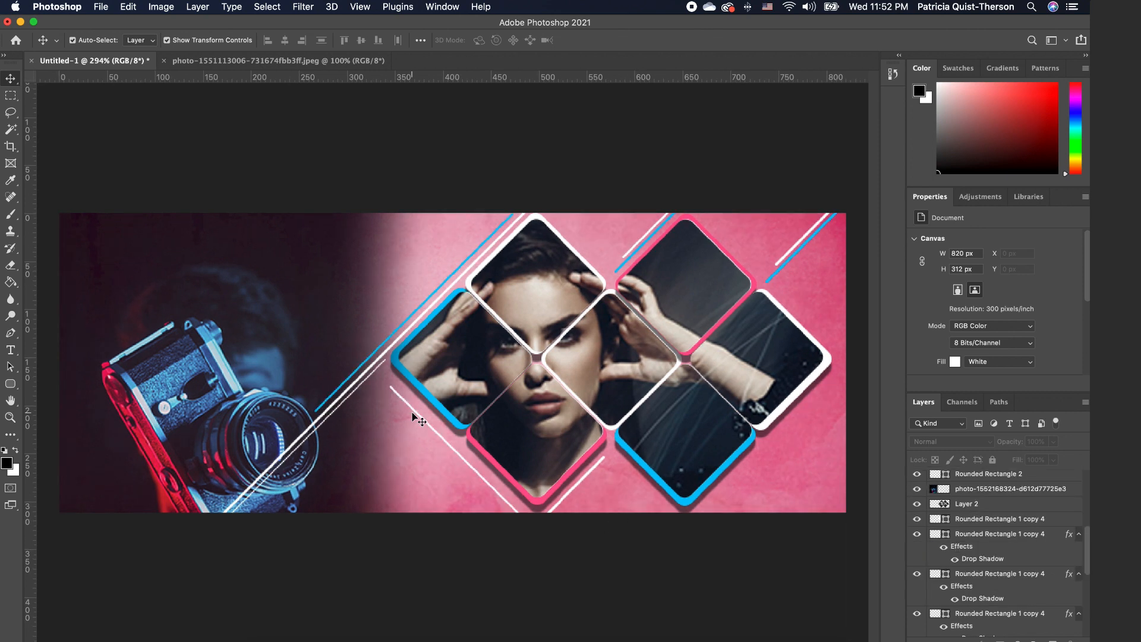
# Add a white text layer reading PHOTOGRAPHY.
pyautogui.click(10, 351)
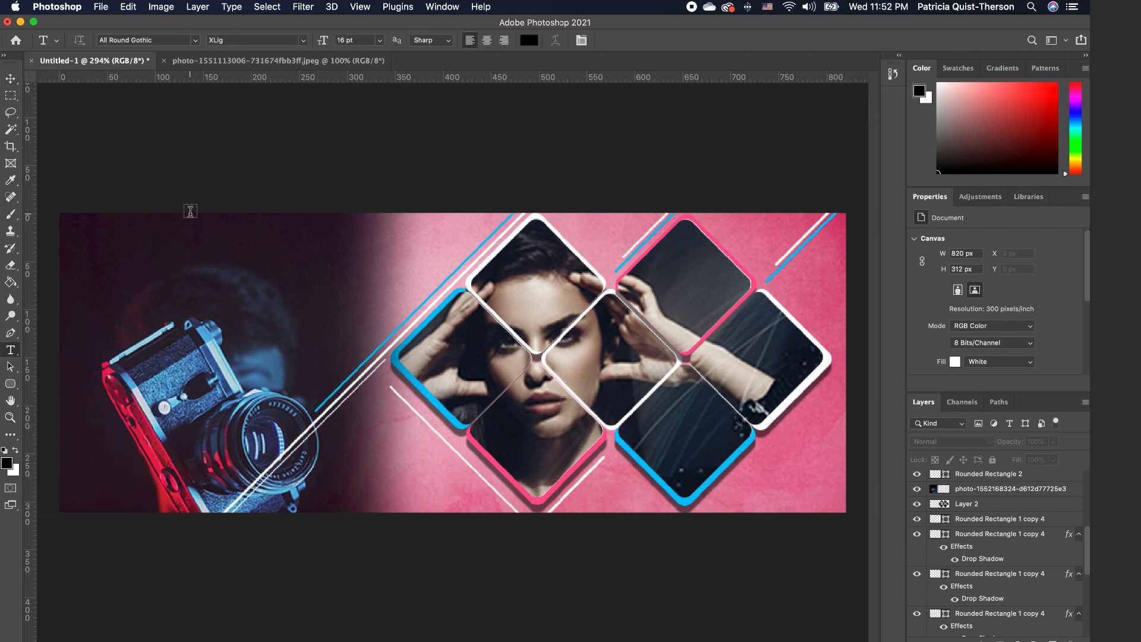
pyautogui.click(109, 244)
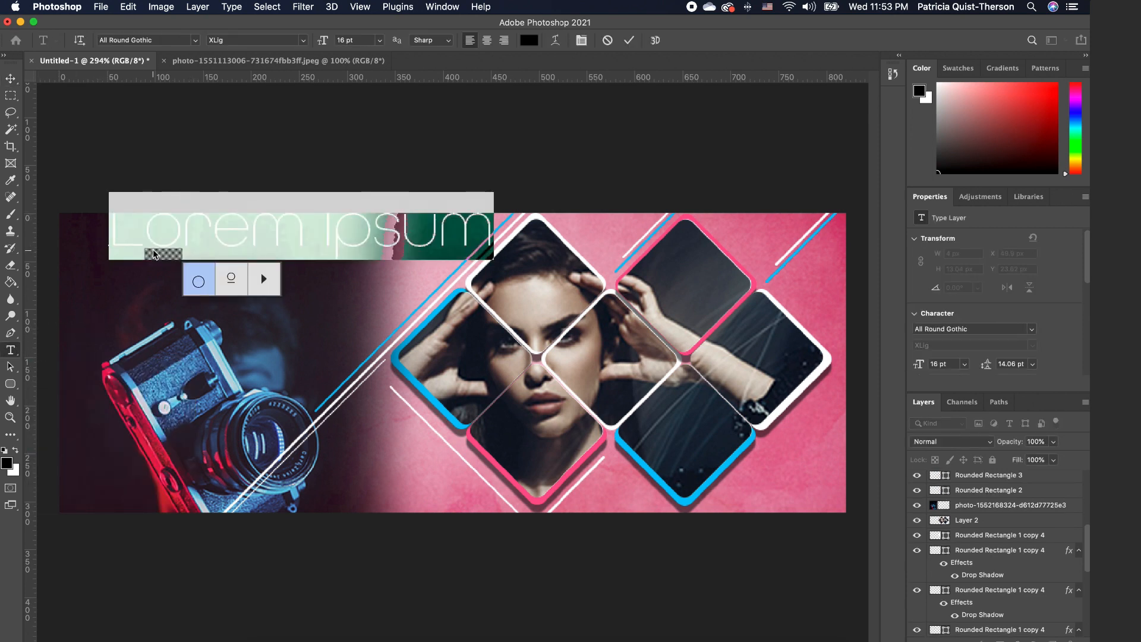
pyautogui.click(15, 450)
pyautogui.write('PHOTOGRAPHY')
pyautogui.click(10, 78)
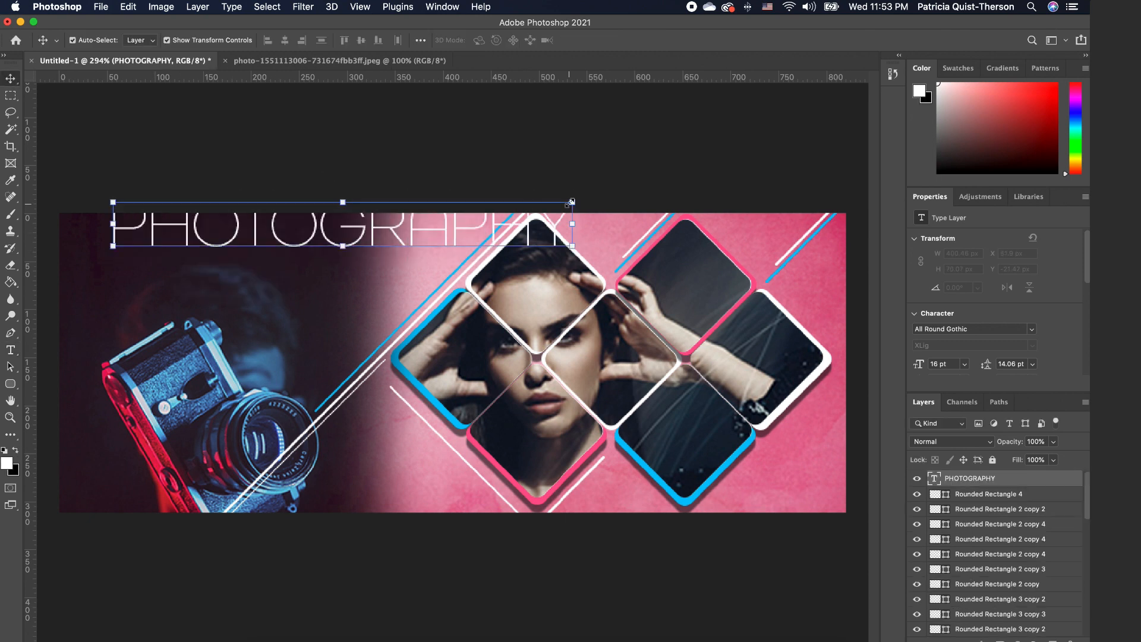
# Shrink PHOTOGRAPHY to about a third, move it onto the dark left area, and reselect its text.
pyautogui.moveTo(572, 202); pyautogui.dragTo(267, 230)
pyautogui.moveTo(246, 239); pyautogui.dragTo(222, 288)
pyautogui.press('Return')
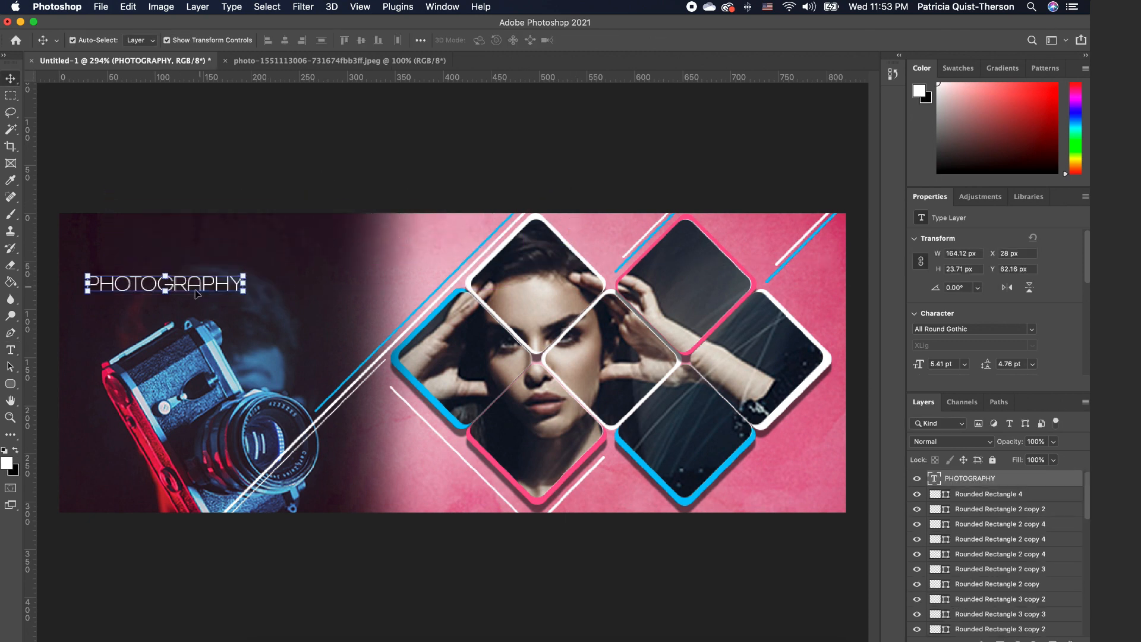
pyautogui.click(11, 351)
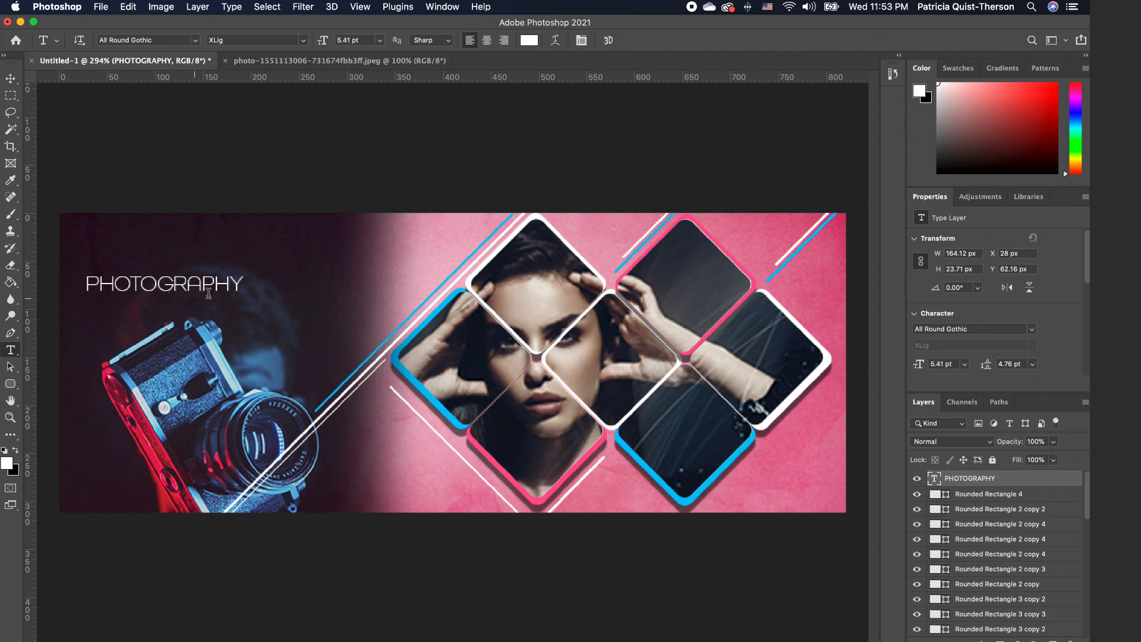
pyautogui.moveTo(244, 284); pyautogui.dragTo(80, 276)
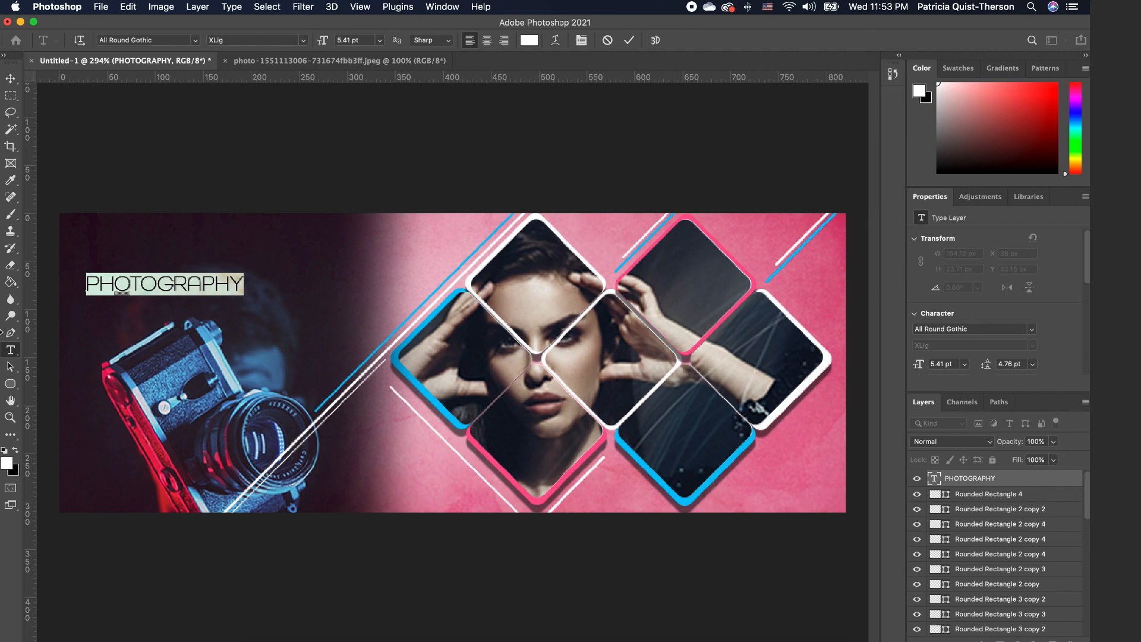
pyautogui.click(10, 365)
pyautogui.click(10, 351)
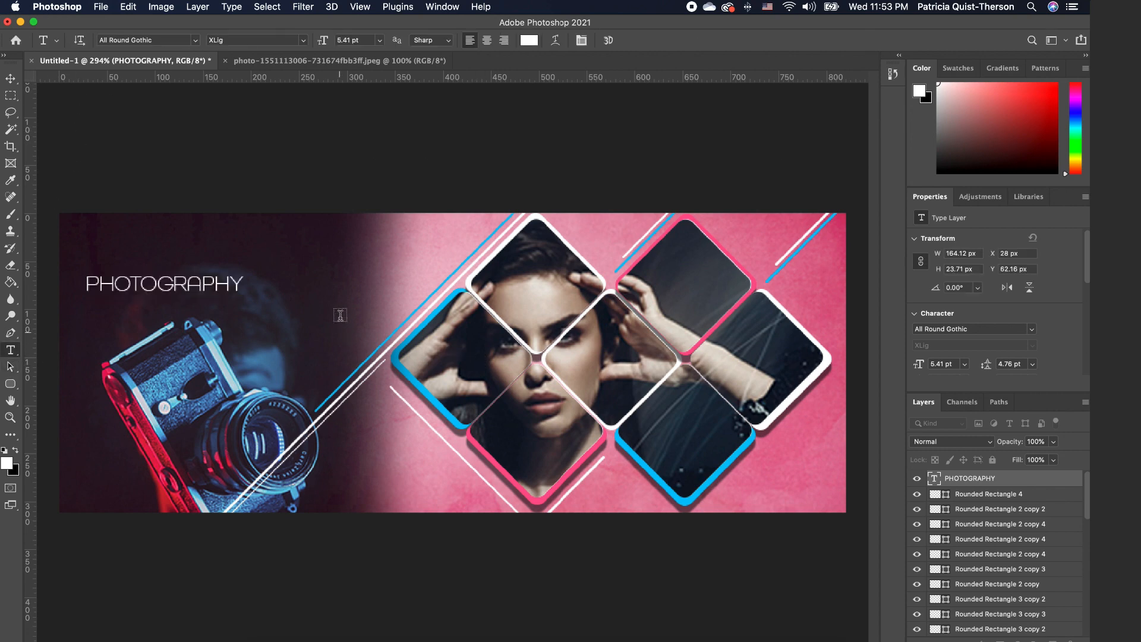
# Add the QUISTT title above PHOTOGRAPHY in Bebas Neue Bold.
pyautogui.click(307, 275)
pyautogui.write('QUI')
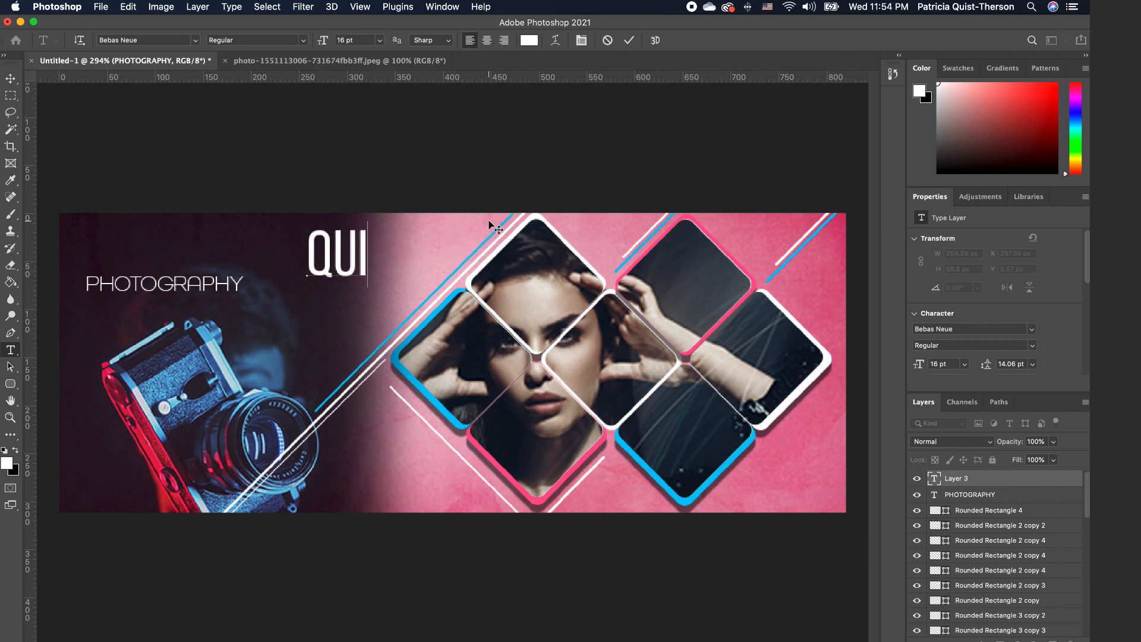
pyautogui.write('STT')
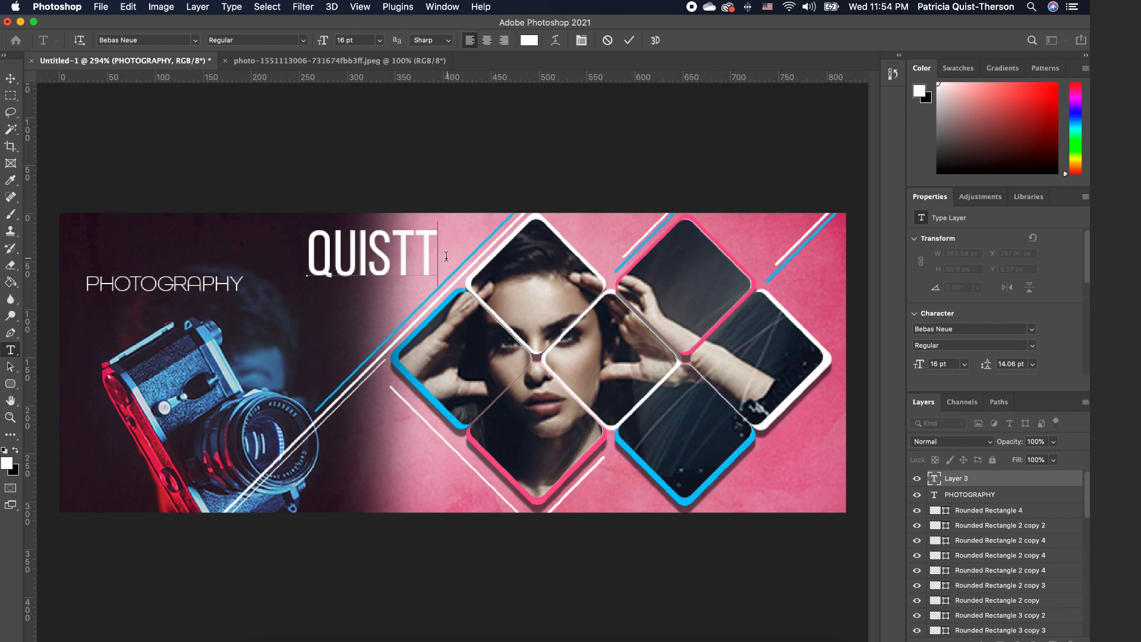
pyautogui.moveTo(431, 261); pyautogui.dragTo(292, 249)
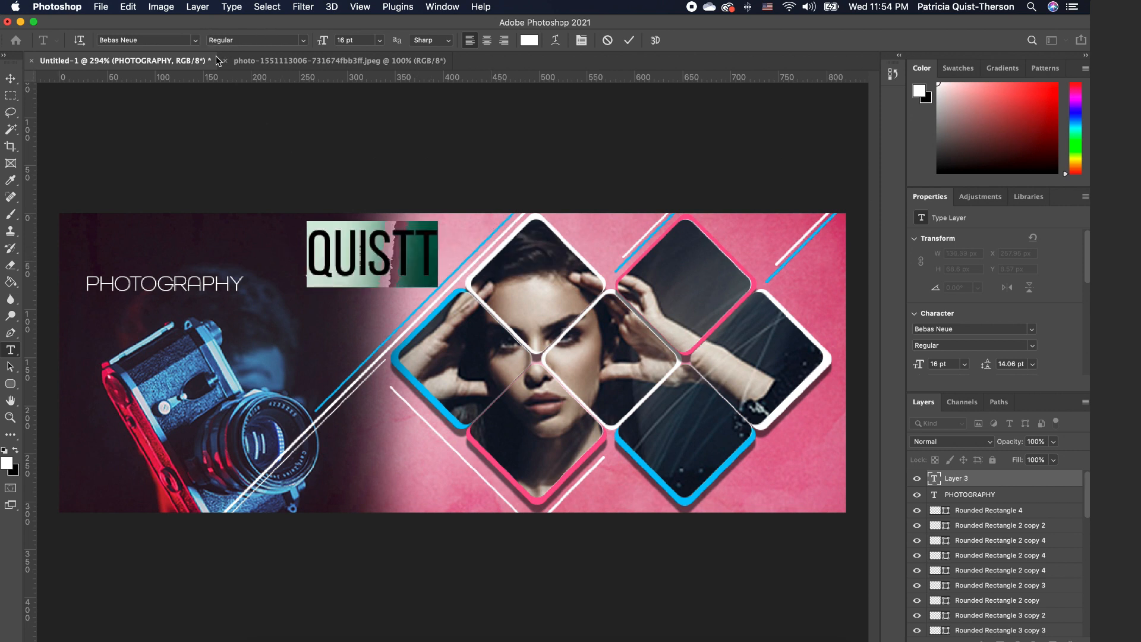
pyautogui.click(306, 41)
pyautogui.click(224, 73)
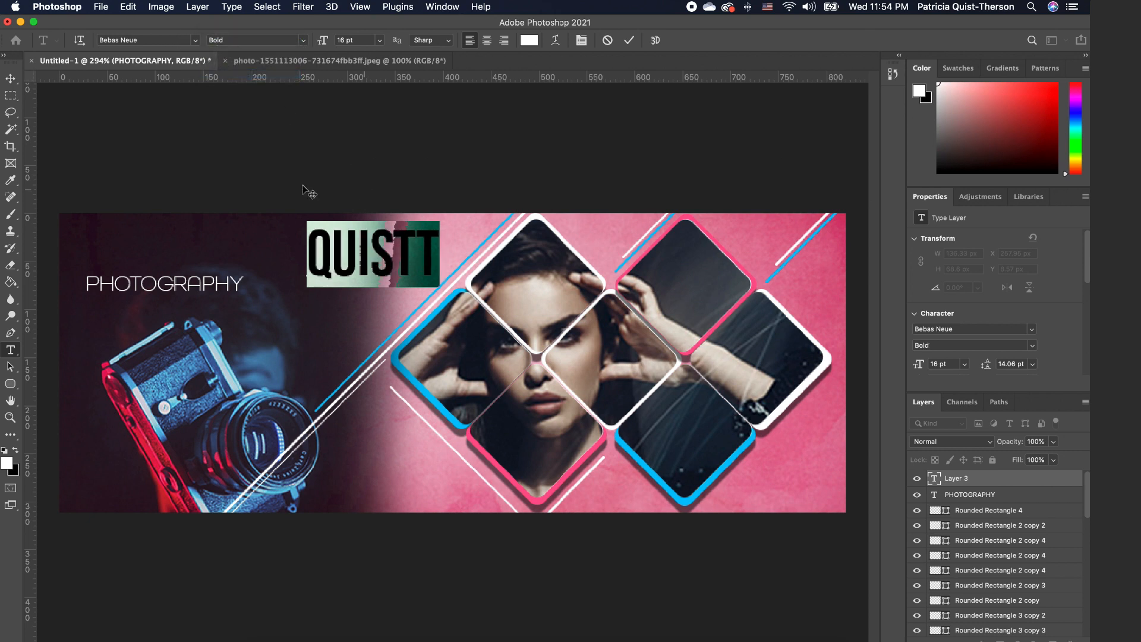
pyautogui.click(10, 78)
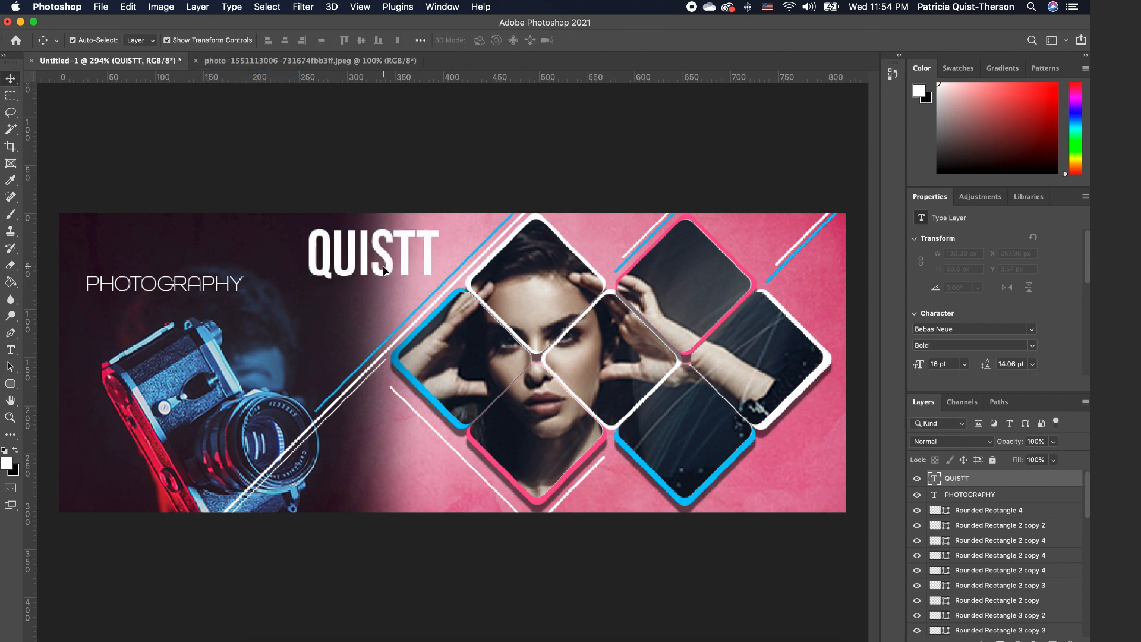
# Start a 9 pt services text line beginning with 'FAS'.
pyautogui.click(379, 40)
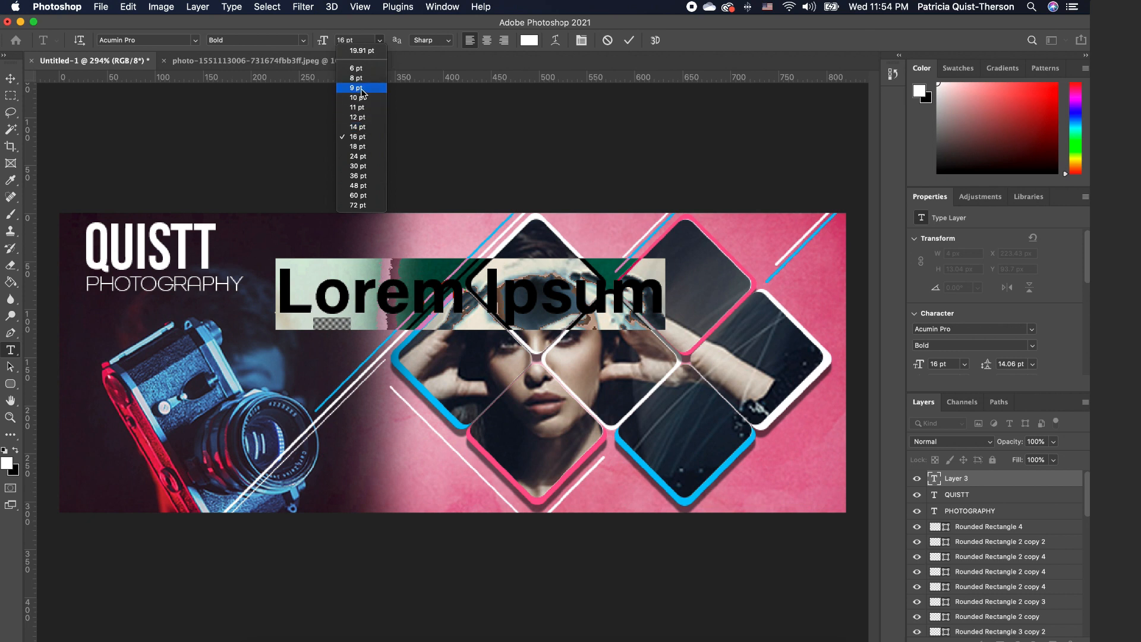
pyautogui.click(360, 88)
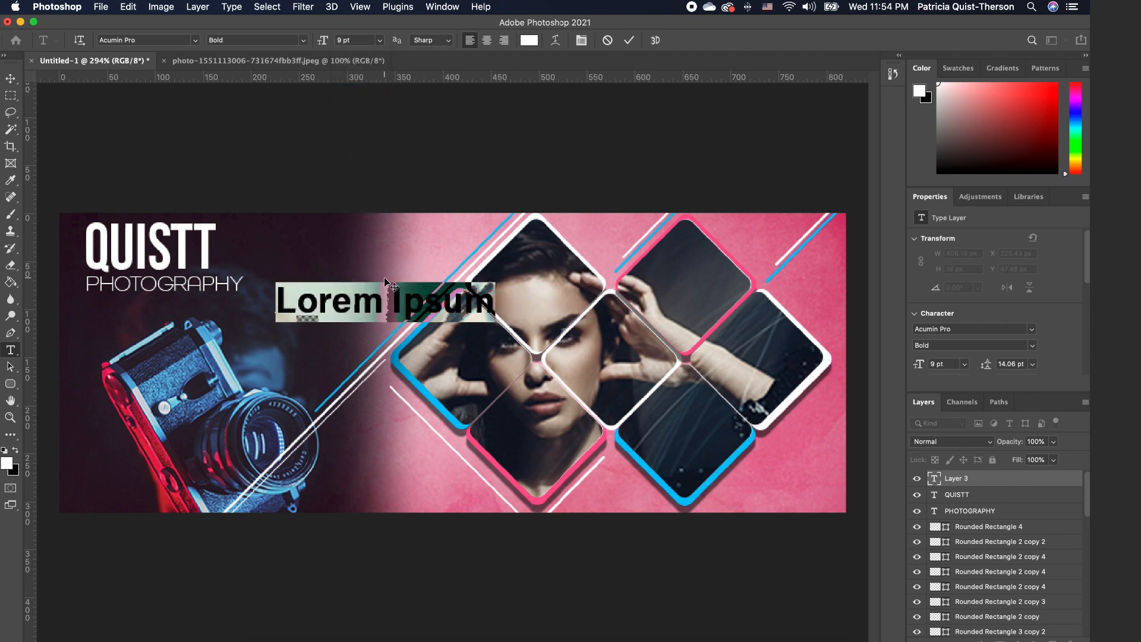
pyautogui.write('FAS')
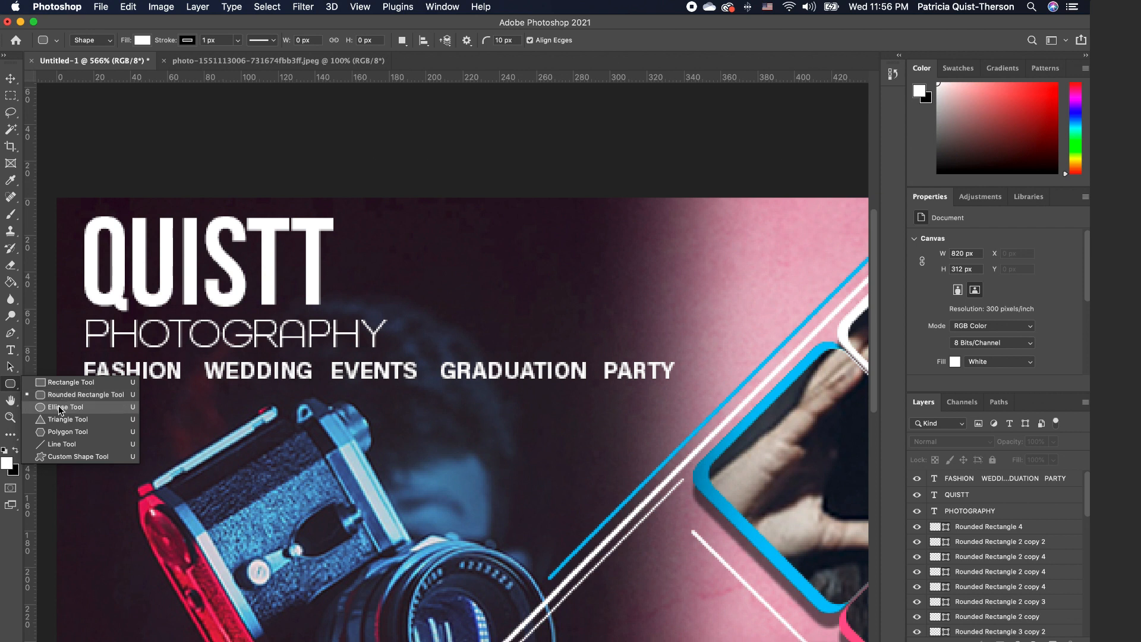
# Draw a tiny outline-free dot between FASHION and WEDDING.
pyautogui.click(57, 407)
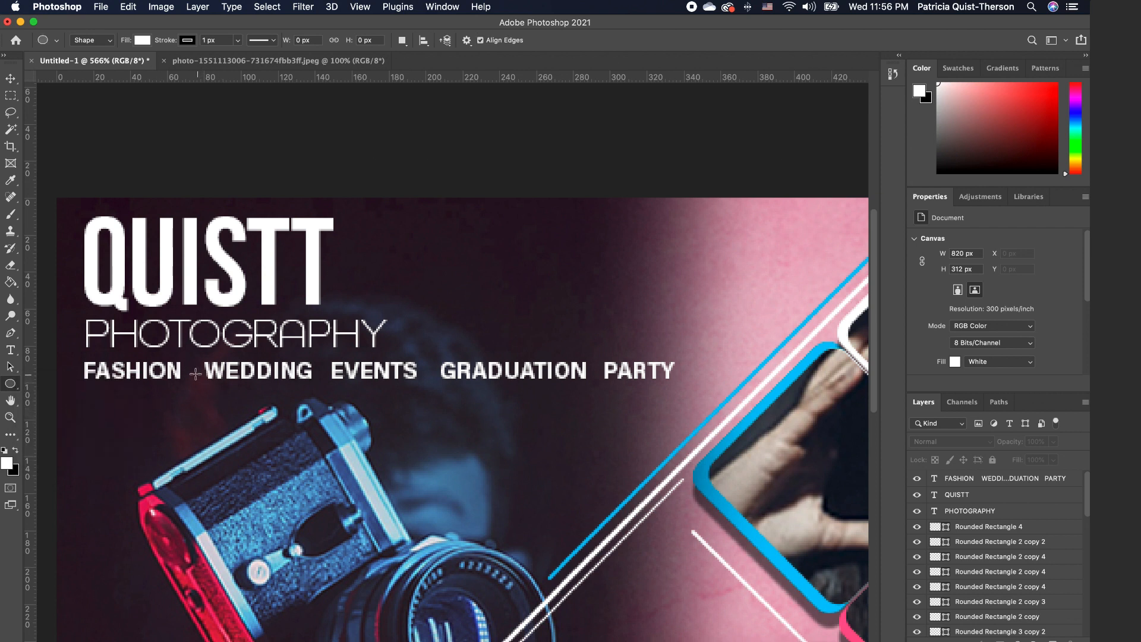
pyautogui.moveTo(190, 370); pyautogui.dragTo(195, 377)
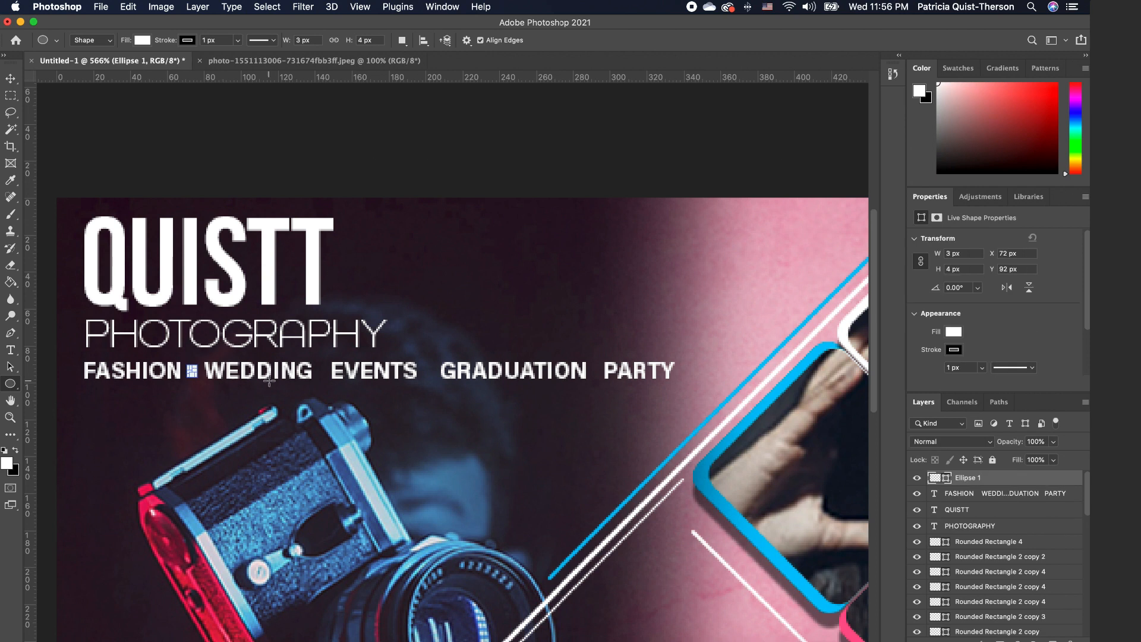
pyautogui.click(958, 352)
pyautogui.click(919, 374)
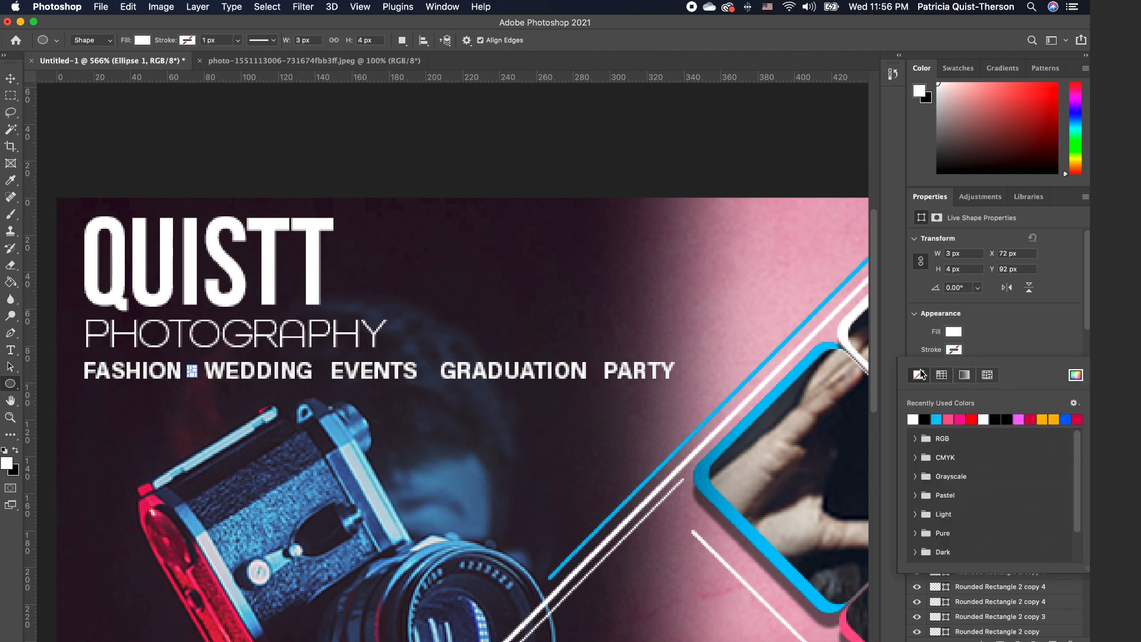
pyautogui.click(10, 78)
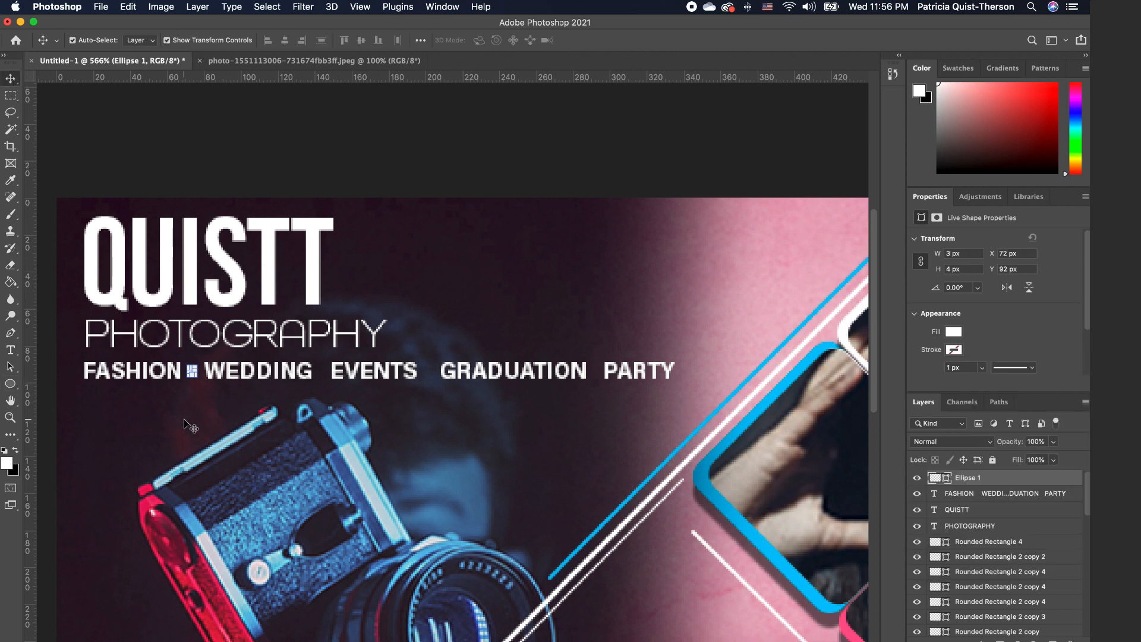
# Duplicate the dot and place the copy after WEDDING.
pyautogui.click(190, 385)
pyautogui.click(192, 372)
pyautogui.press('super+j')
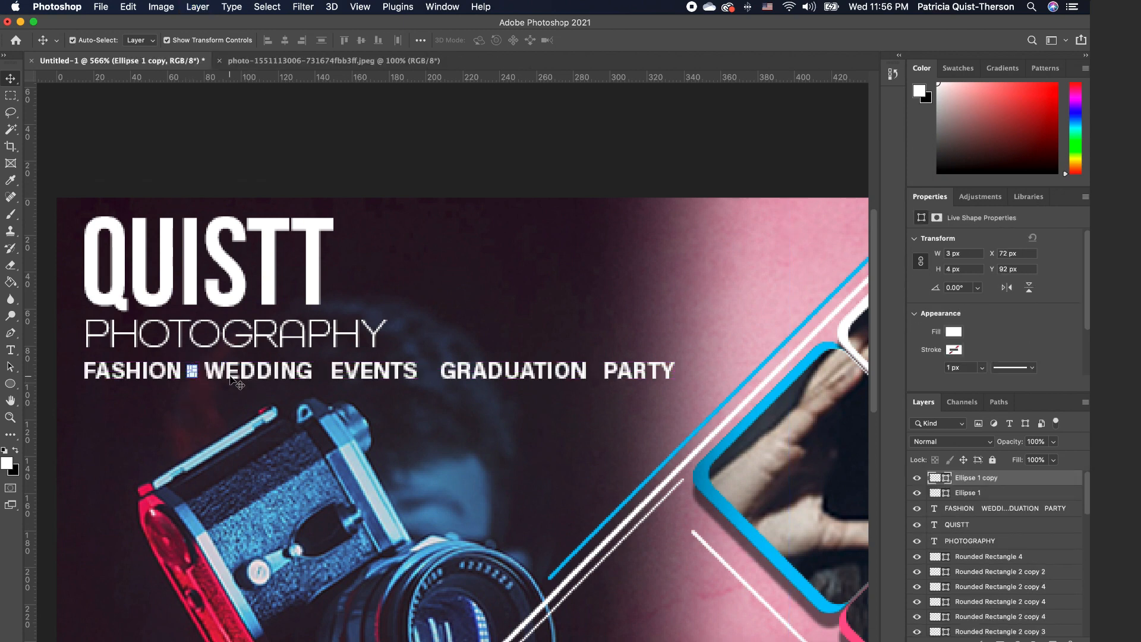
pyautogui.hscroll(3, 220, 383)
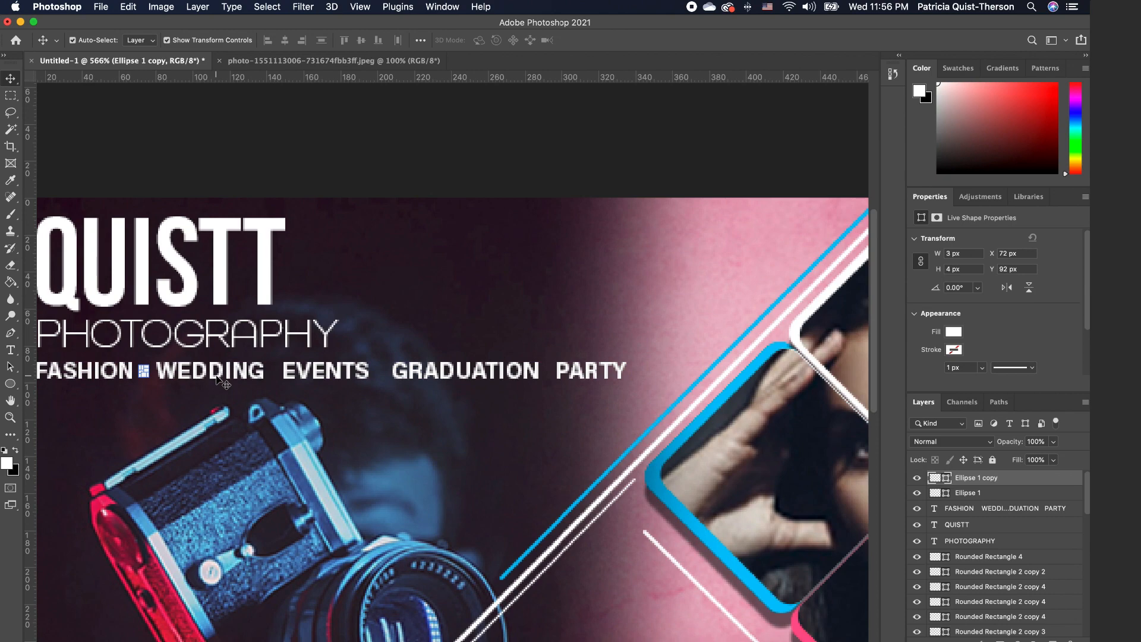
pyautogui.scroll(5, 218, 380)
pyautogui.scroll(-4, 218, 380)
pyautogui.click(119, 401)
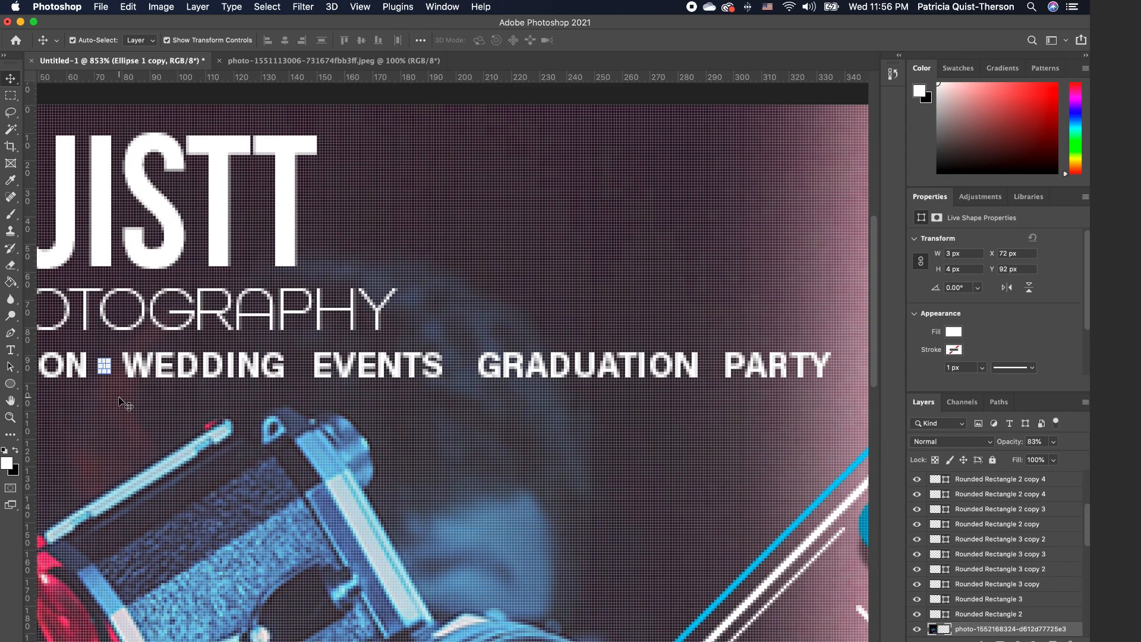
pyautogui.moveTo(104, 370); pyautogui.dragTo(299, 368)
# Add more dot copies after EVENTS and between GRADUATION and PARTY.
pyautogui.press('super+j')
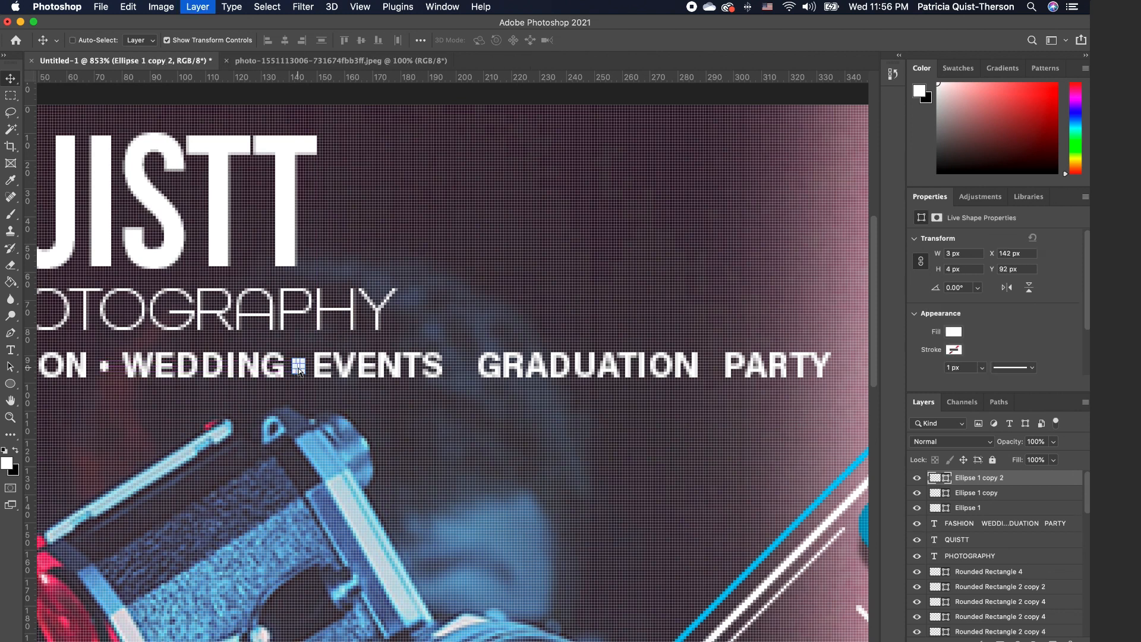
pyautogui.click(295, 387)
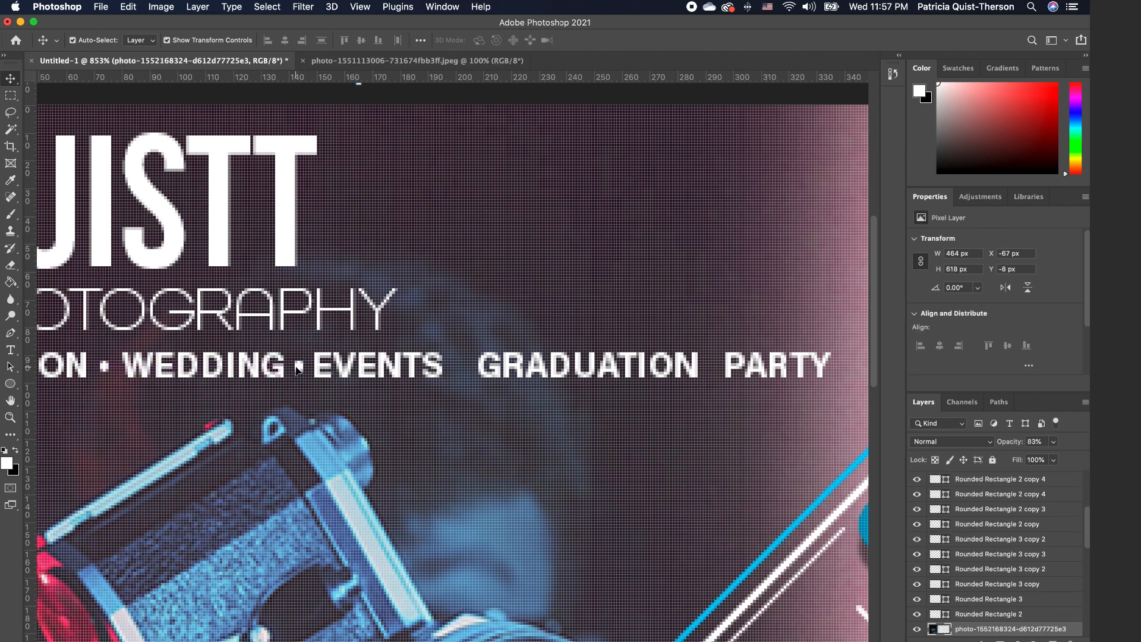
pyautogui.moveTo(295, 369); pyautogui.dragTo(460, 367)
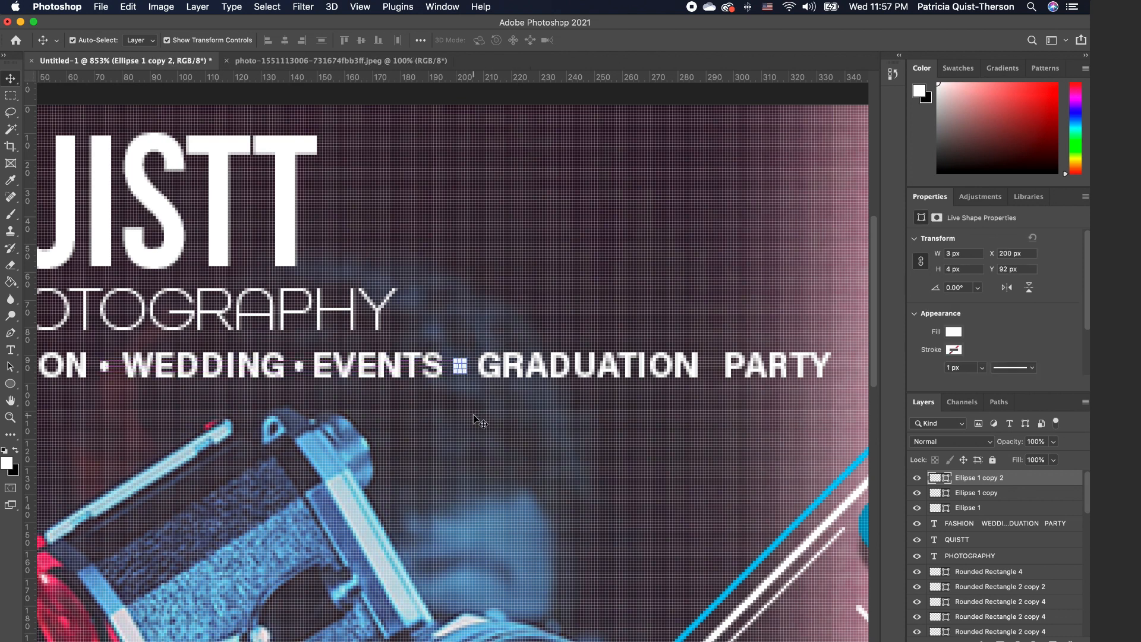
pyautogui.click(482, 423)
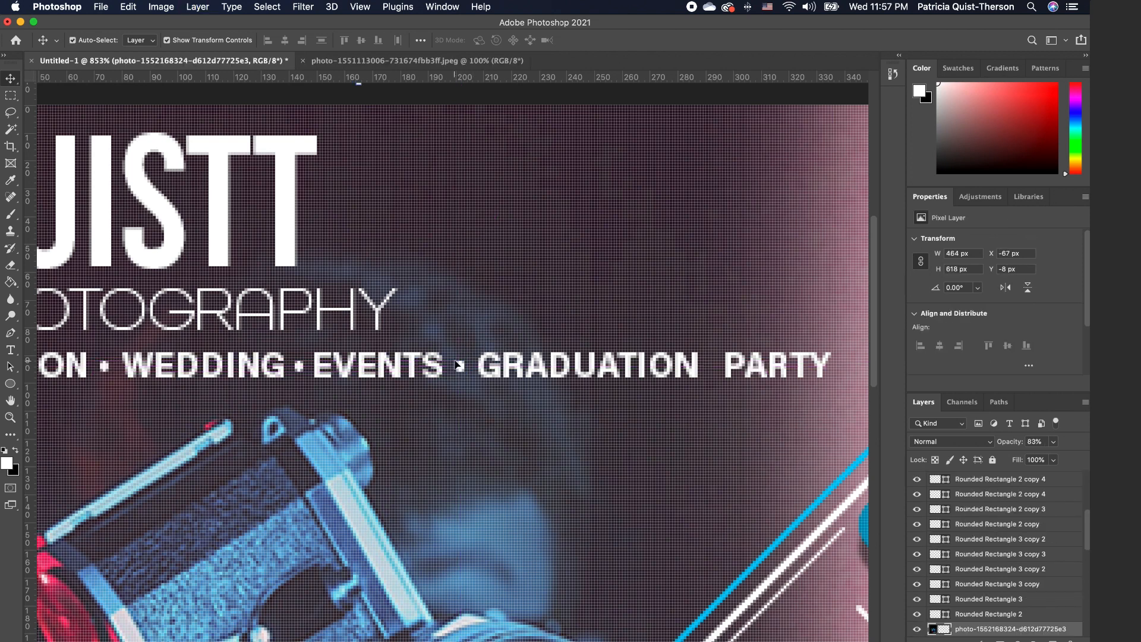
pyautogui.moveTo(458, 364); pyautogui.dragTo(712, 366)
pyautogui.scroll(-3, 520, 371)
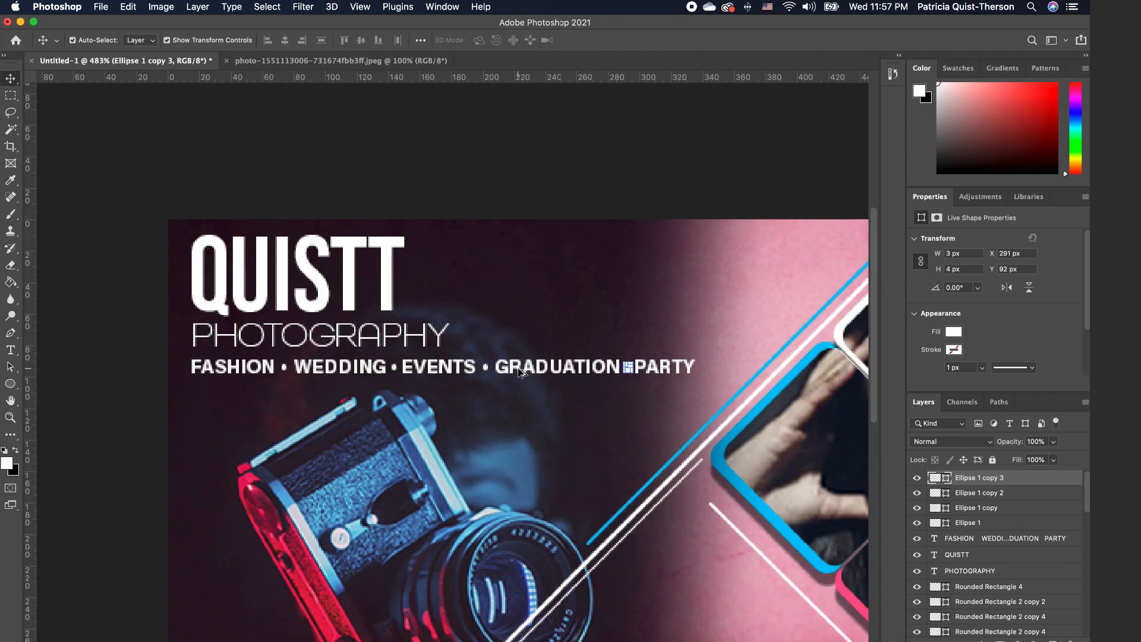
pyautogui.scroll(-3, 521, 372)
pyautogui.click(442, 538)
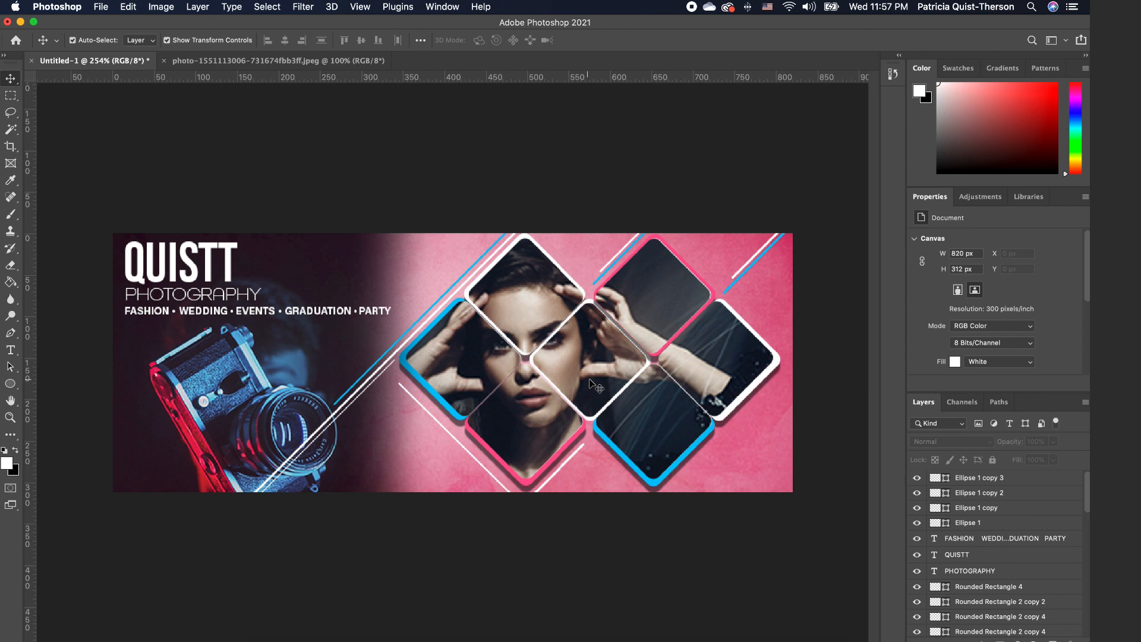
# Drag the phone and location-pin images from the Flyer 22 folder into the banner.
pyautogui.click(257, 637)
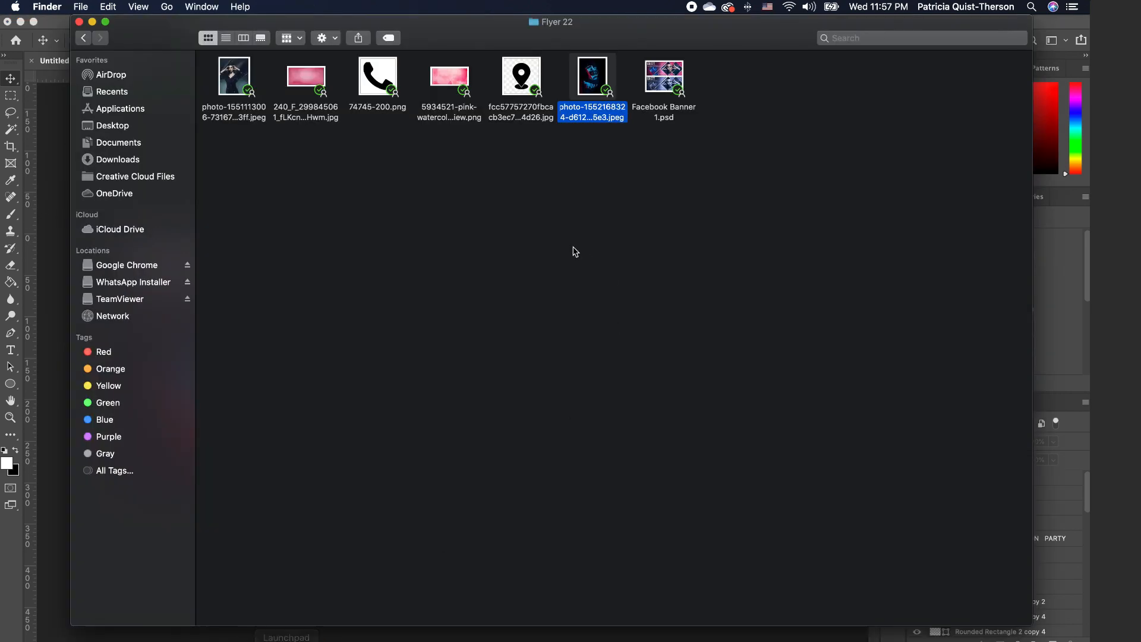
pyautogui.click(383, 186)
pyautogui.click(378, 80)
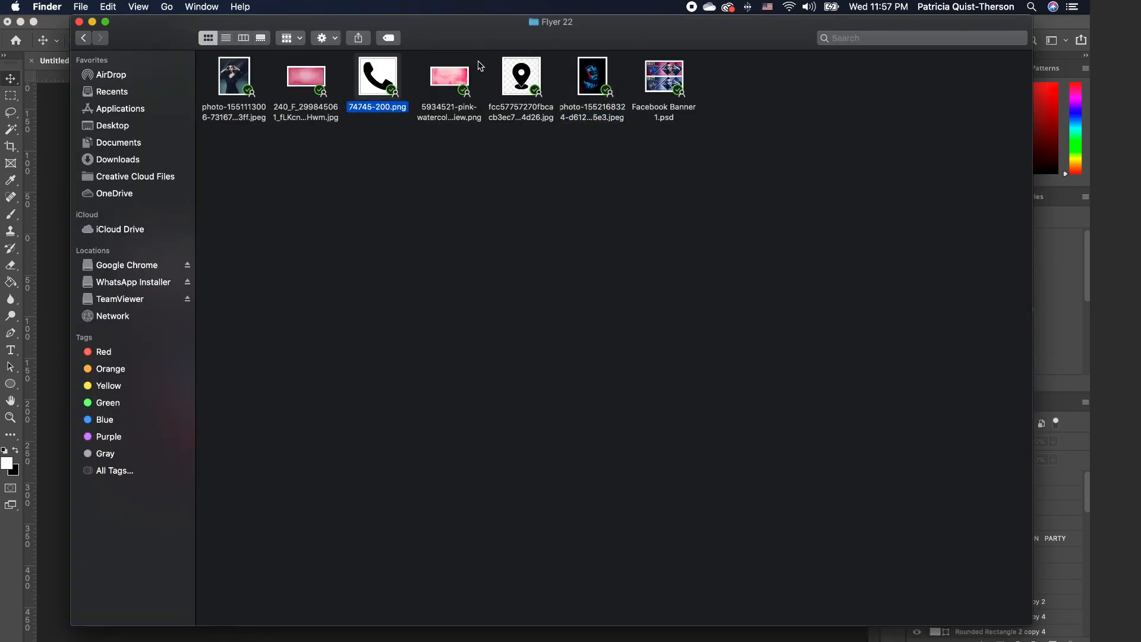
pyautogui.keyDown('super'); pyautogui.click(523, 87); pyautogui.keyUp('super')
pyautogui.moveTo(523, 86); pyautogui.dragTo(535, 382)
pyautogui.press('Return')
pyautogui.press('Return')
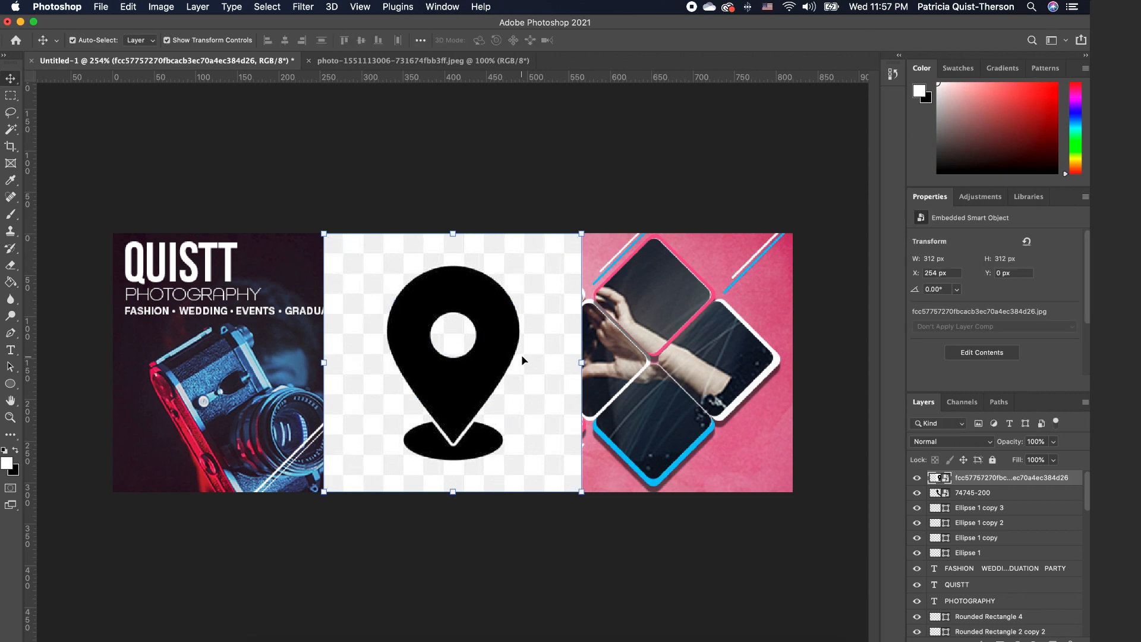
# Shrink the location pin to about 9% and move it into the banner's top-right corner.
pyautogui.moveTo(582, 236); pyautogui.dragTo(435, 380)
pyautogui.moveTo(377, 406); pyautogui.dragTo(733, 244)
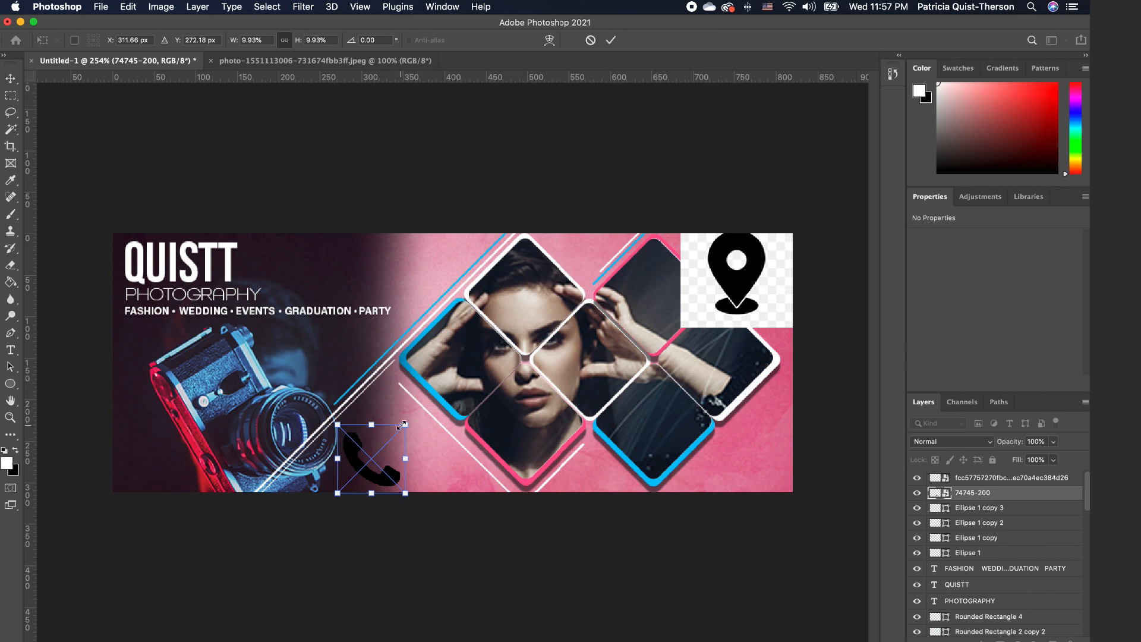
pyautogui.moveTo(402, 426); pyautogui.dragTo(375, 455)
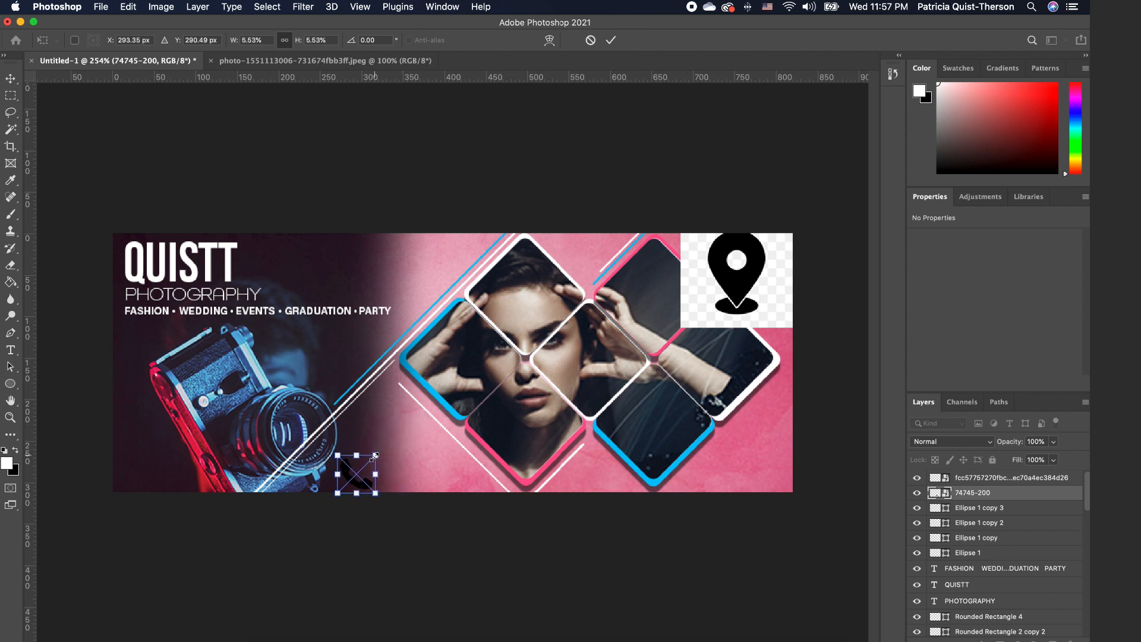
# Whiten the phone icon with a Hue/Saturation adjustment at Lightness +100.
pyautogui.press('Return')
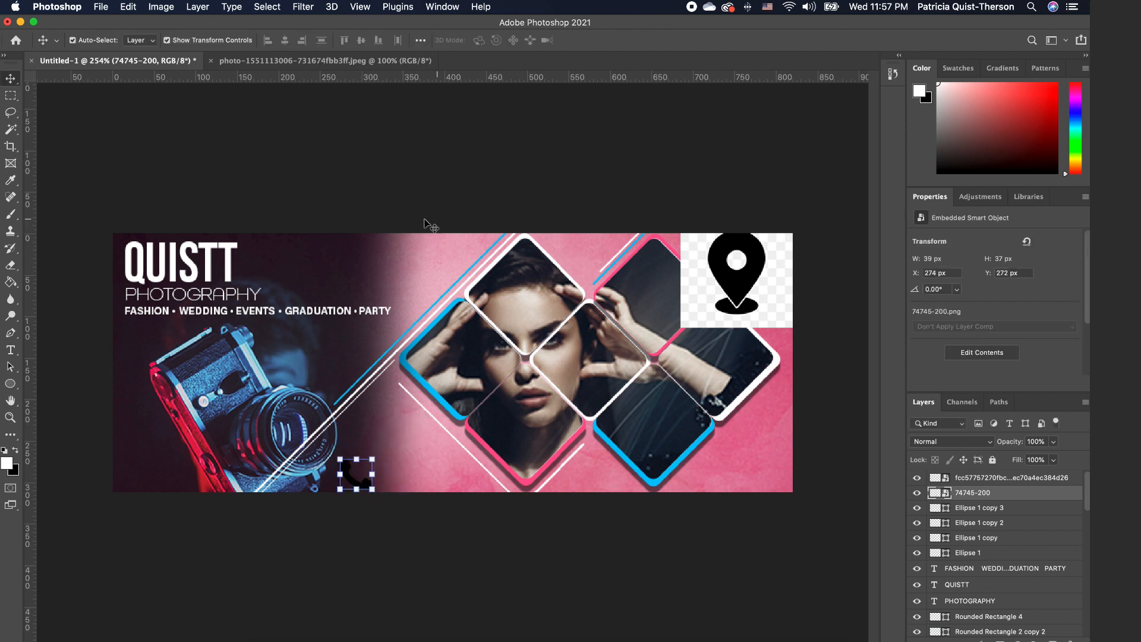
pyautogui.click(161, 7)
pyautogui.moveTo(175, 24)
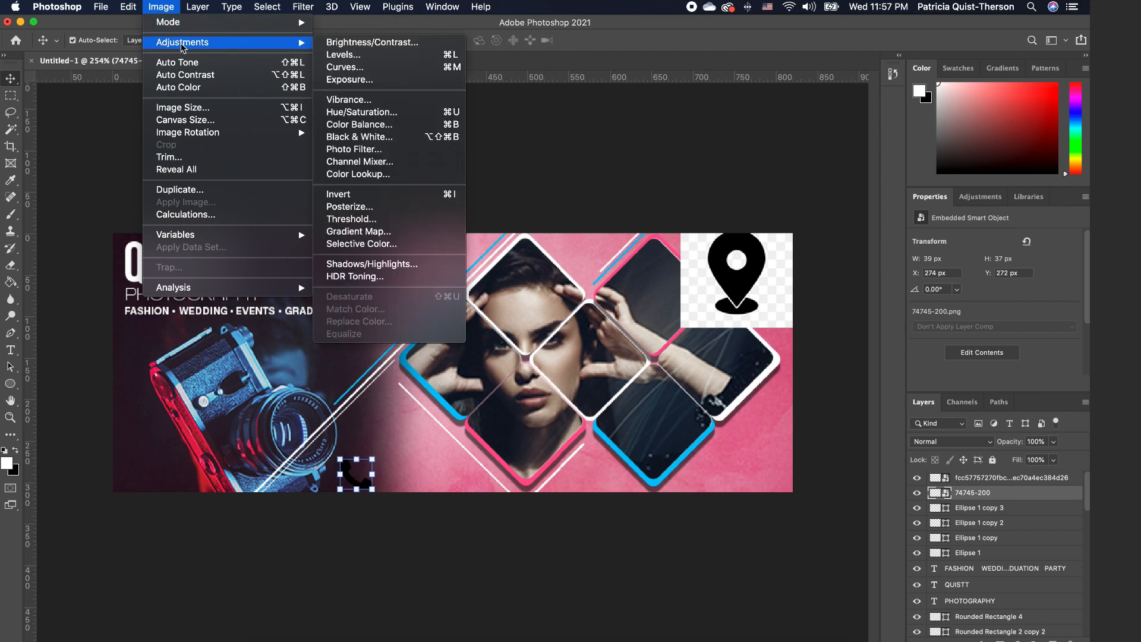
pyautogui.click(376, 114)
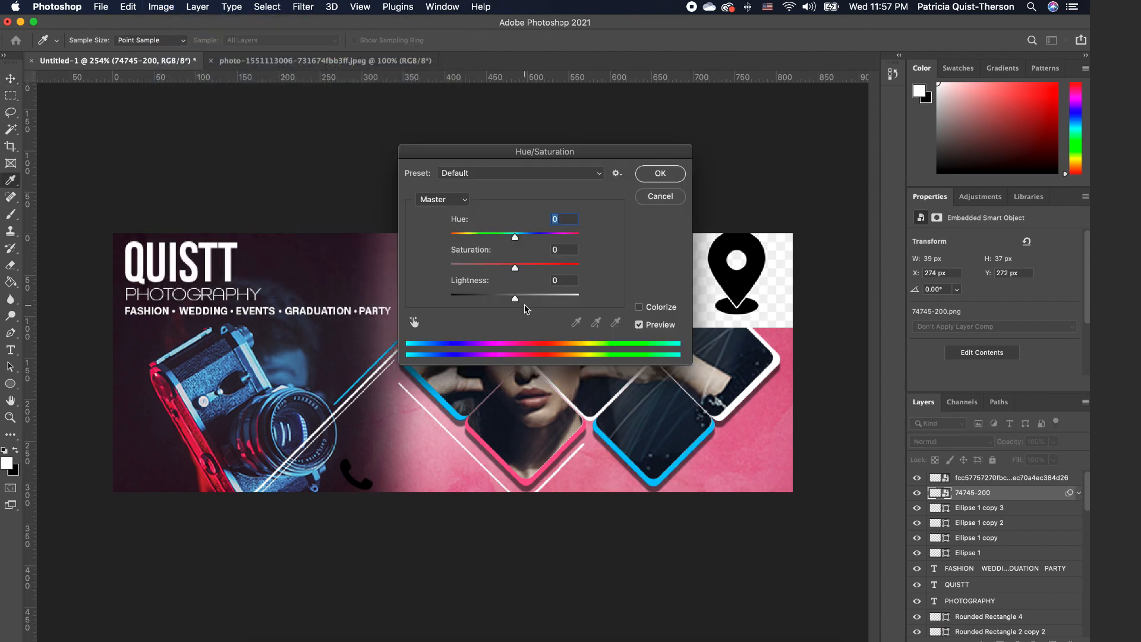
pyautogui.moveTo(519, 304); pyautogui.dragTo(588, 298)
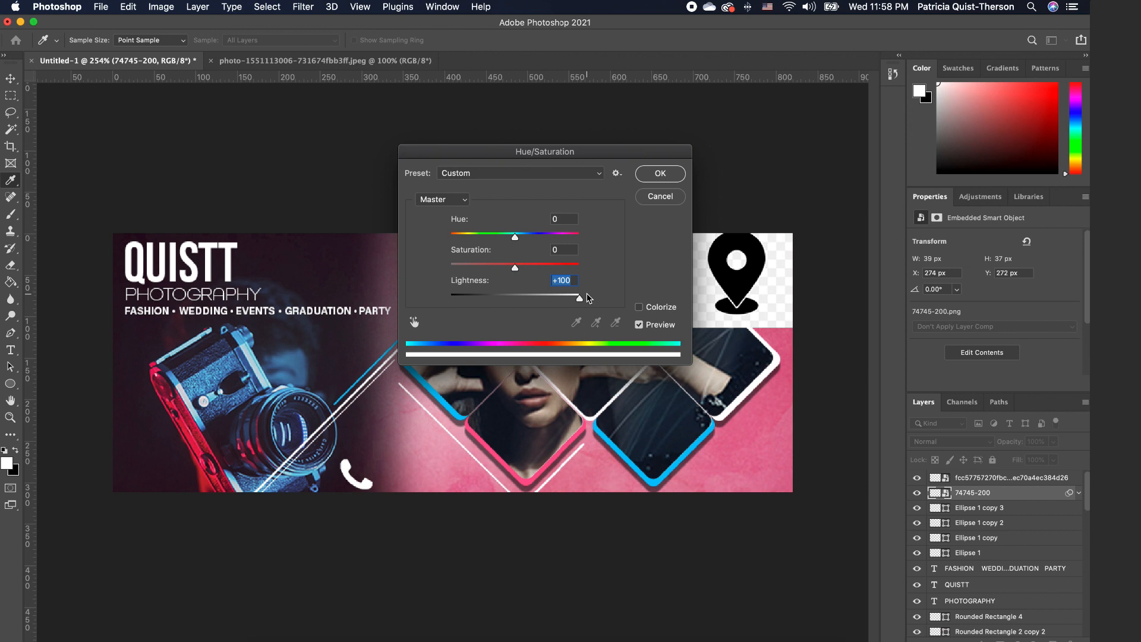
pyautogui.click(659, 174)
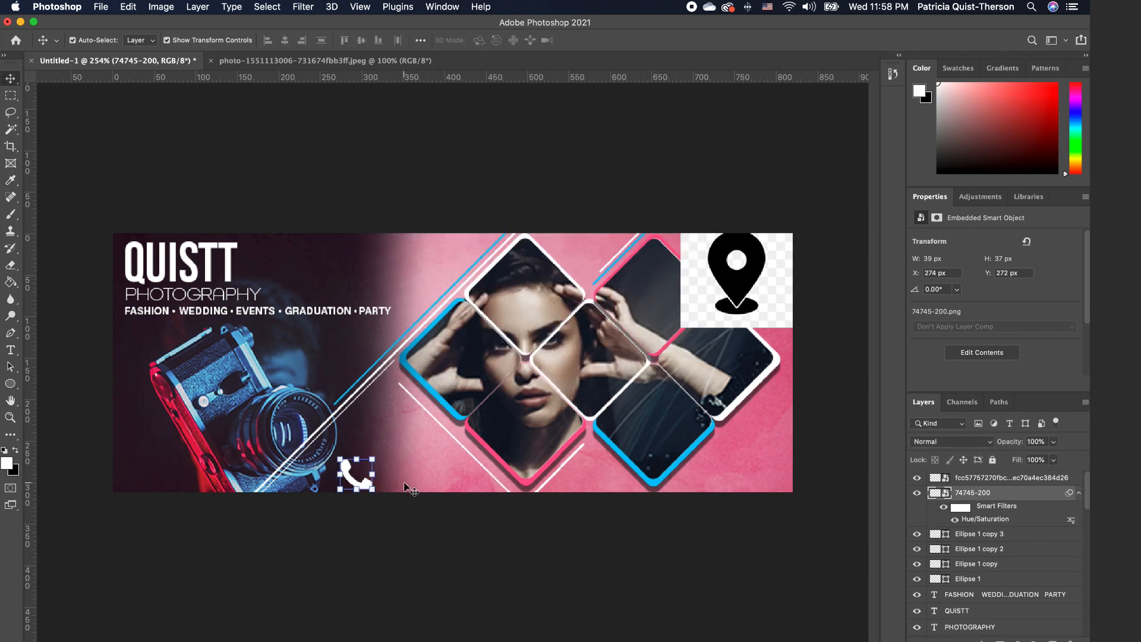
# Shrink the white phone icon in two passes, dismissing the Smart Filters warning.
pyautogui.scroll(5, 404, 487)
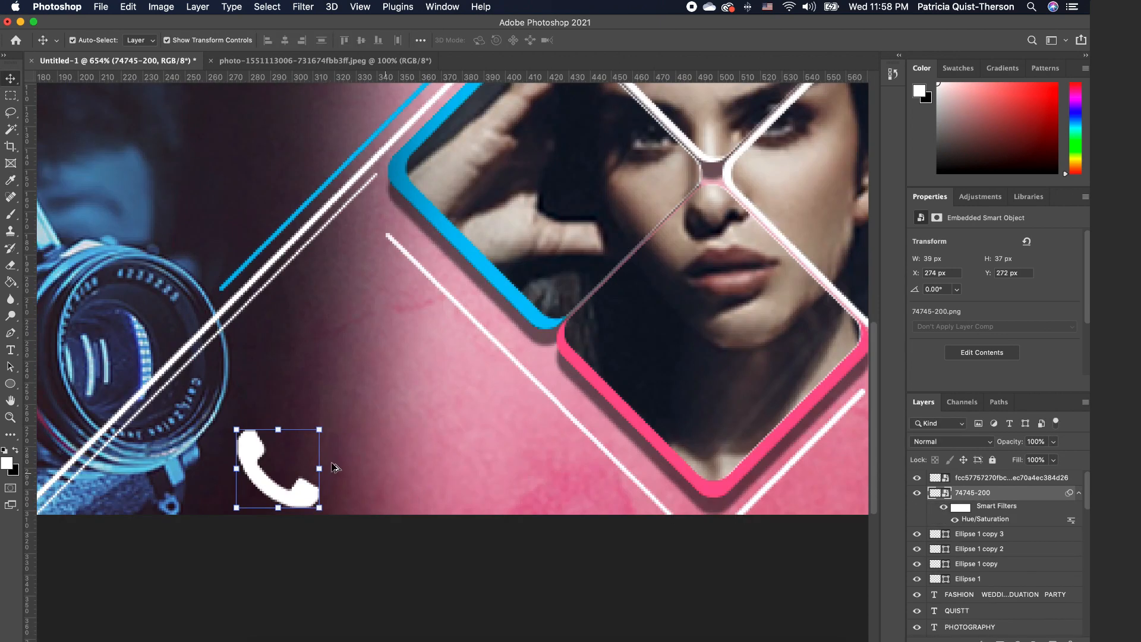
pyautogui.click(236, 430)
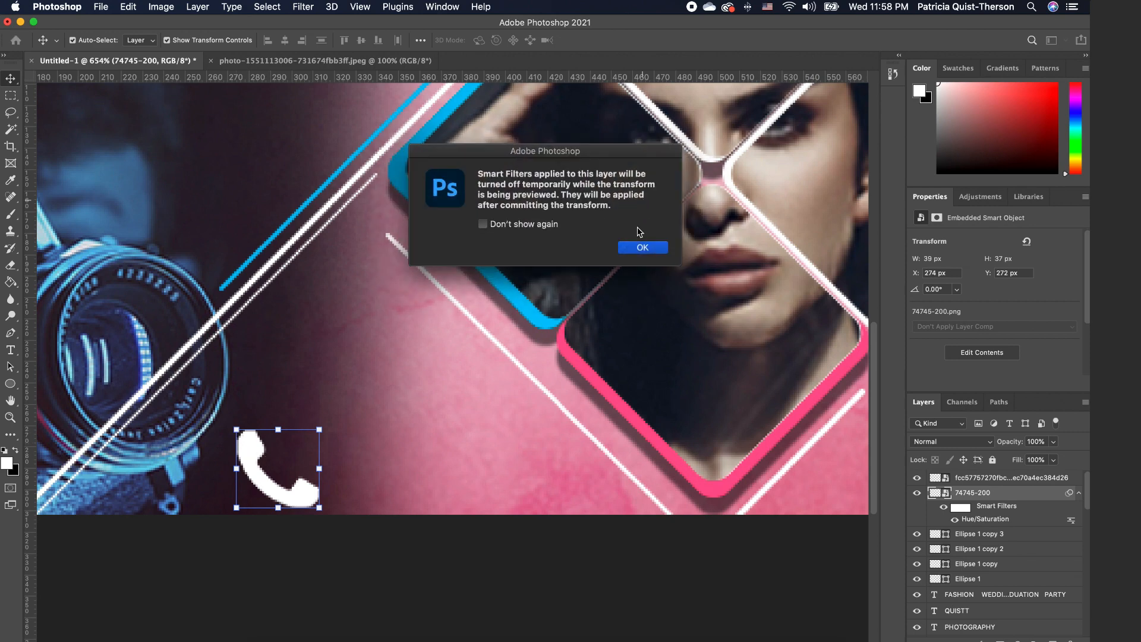
pyautogui.click(643, 248)
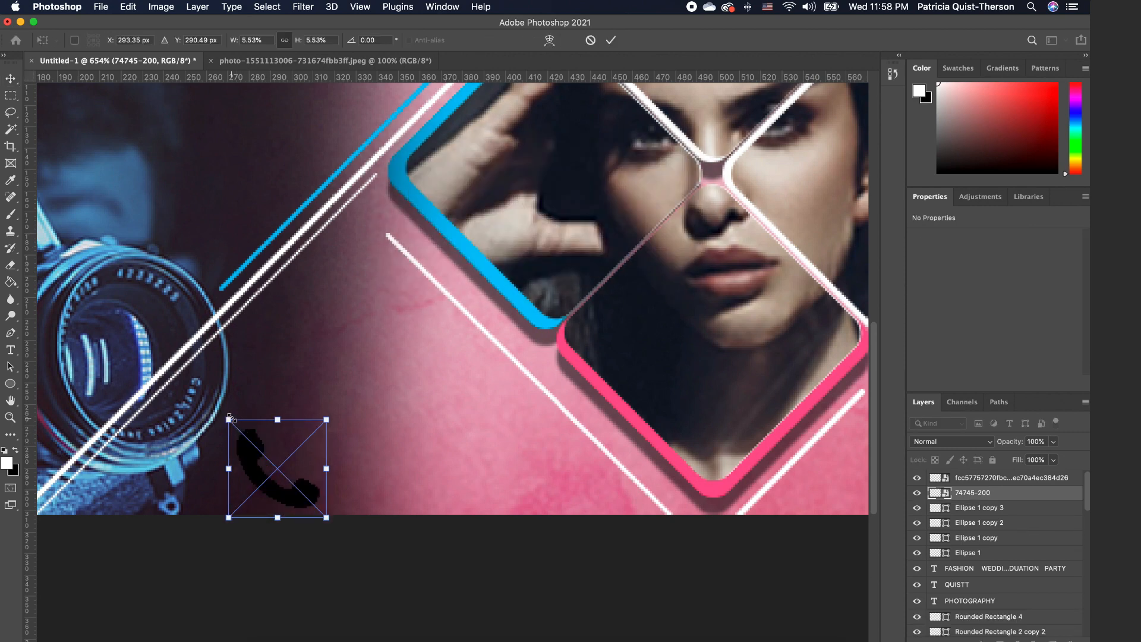
pyautogui.moveTo(229, 420); pyautogui.dragTo(262, 397)
pyautogui.press('Return')
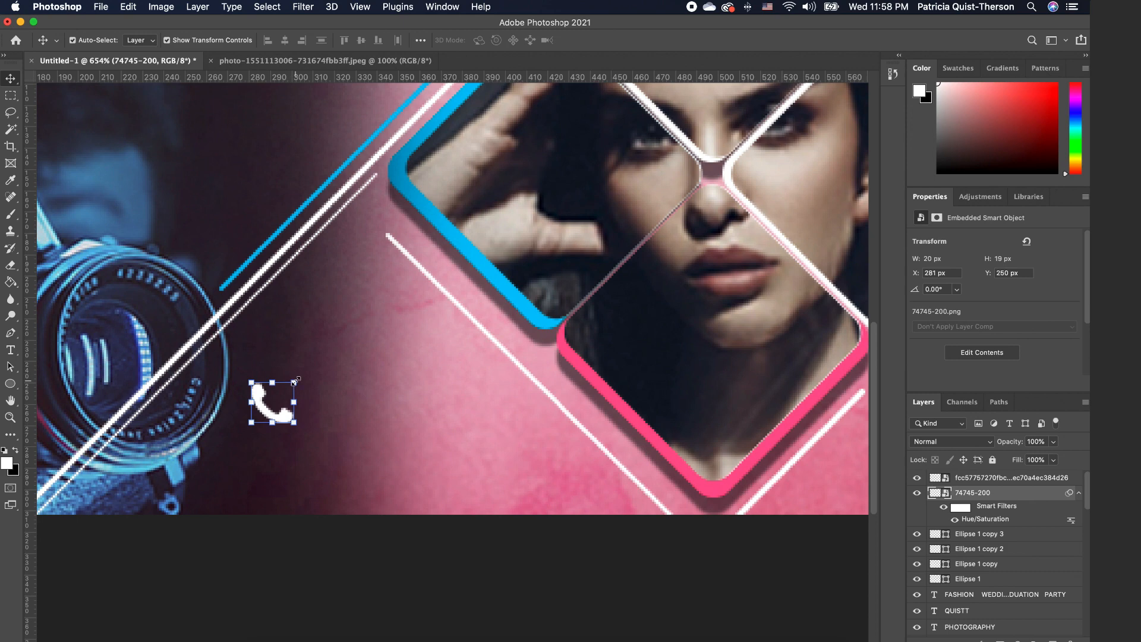
pyautogui.click(295, 382)
pyautogui.click(651, 249)
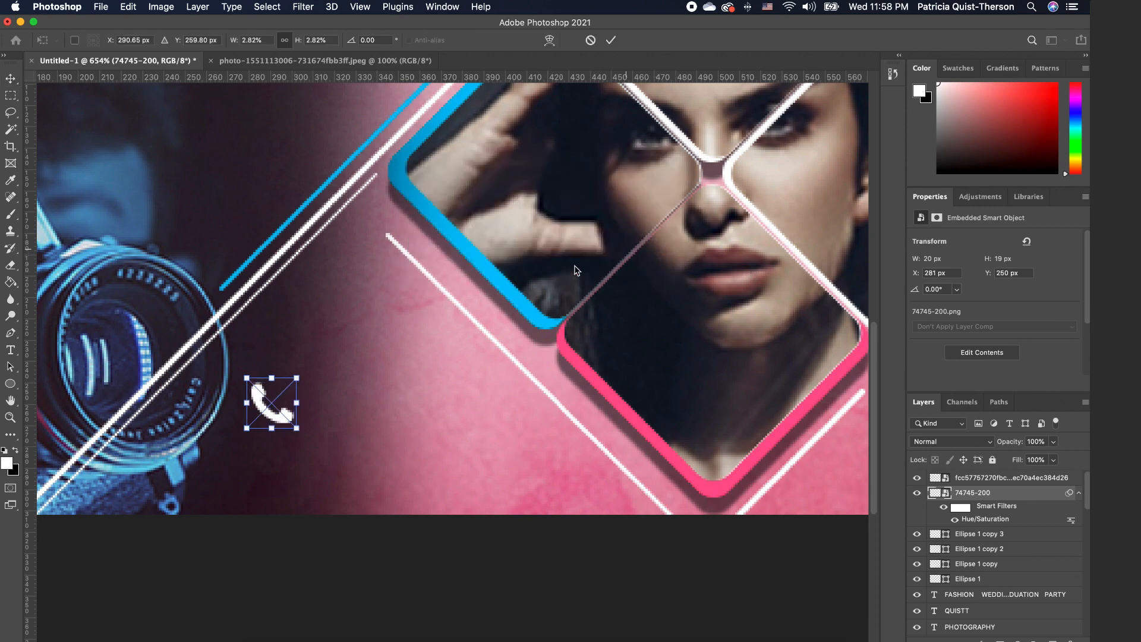
pyautogui.moveTo(298, 377); pyautogui.dragTo(289, 386)
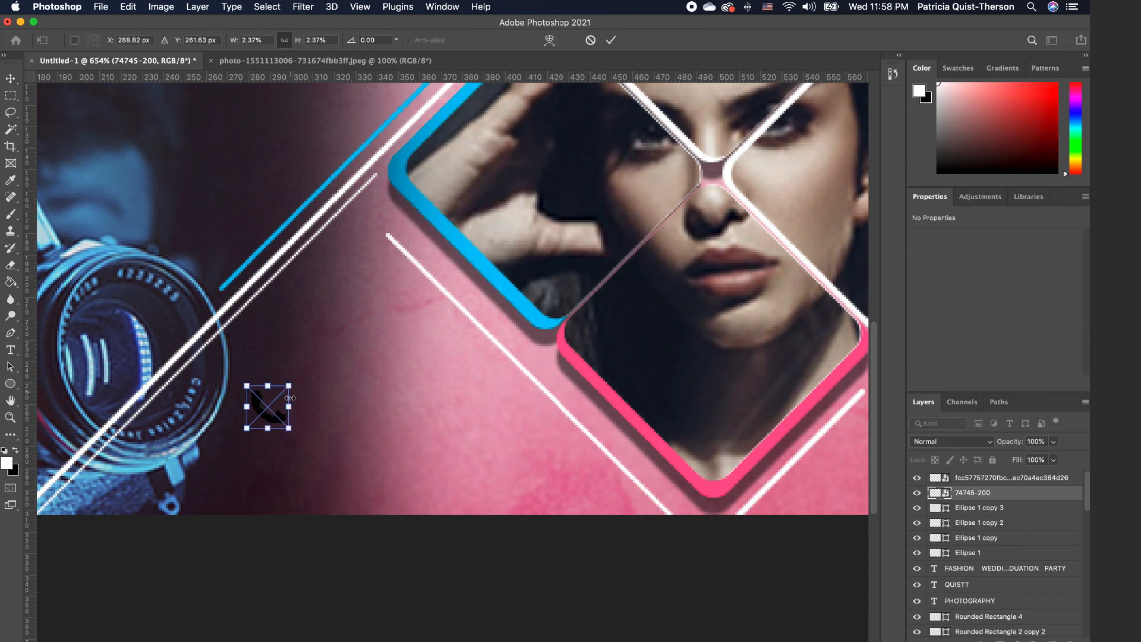
pyautogui.press('Return')
# Undo the accidental camera photo move and reselect the phone icon.
pyautogui.click(276, 421)
pyautogui.press('Return')
pyautogui.moveTo(275, 420); pyautogui.dragTo(254, 381)
pyautogui.press('super+z')
pyautogui.click(257, 404)
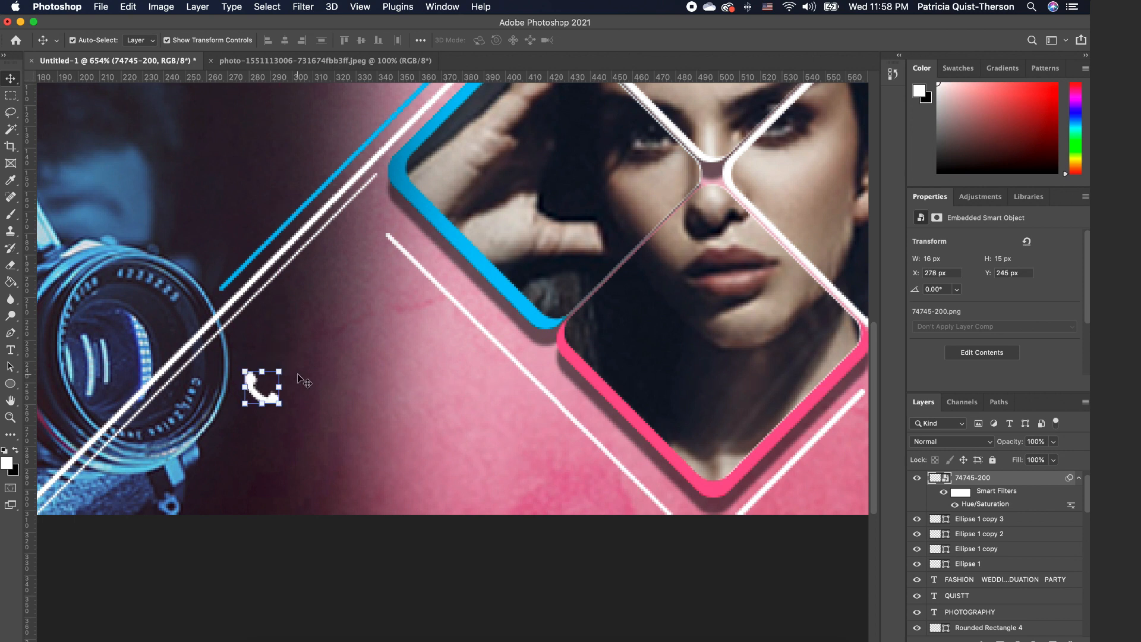
# Type the studio's phone number beside the phone icon, with its letters in lowercase.
pyautogui.click(11, 351)
pyautogui.click(316, 324)
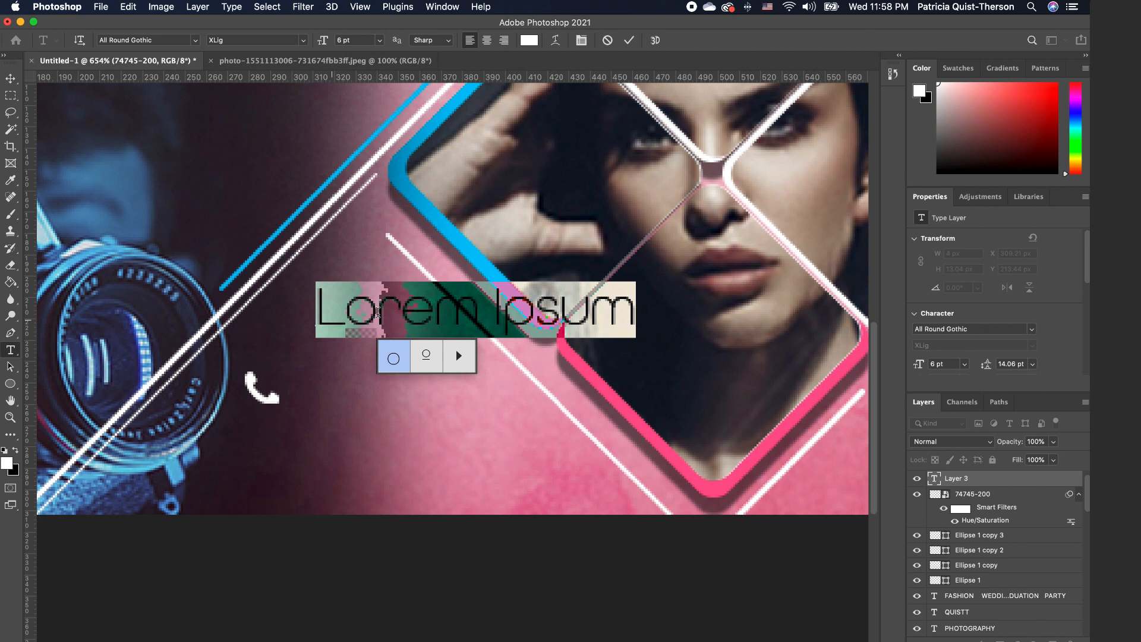
pyautogui.write('+ 1888')
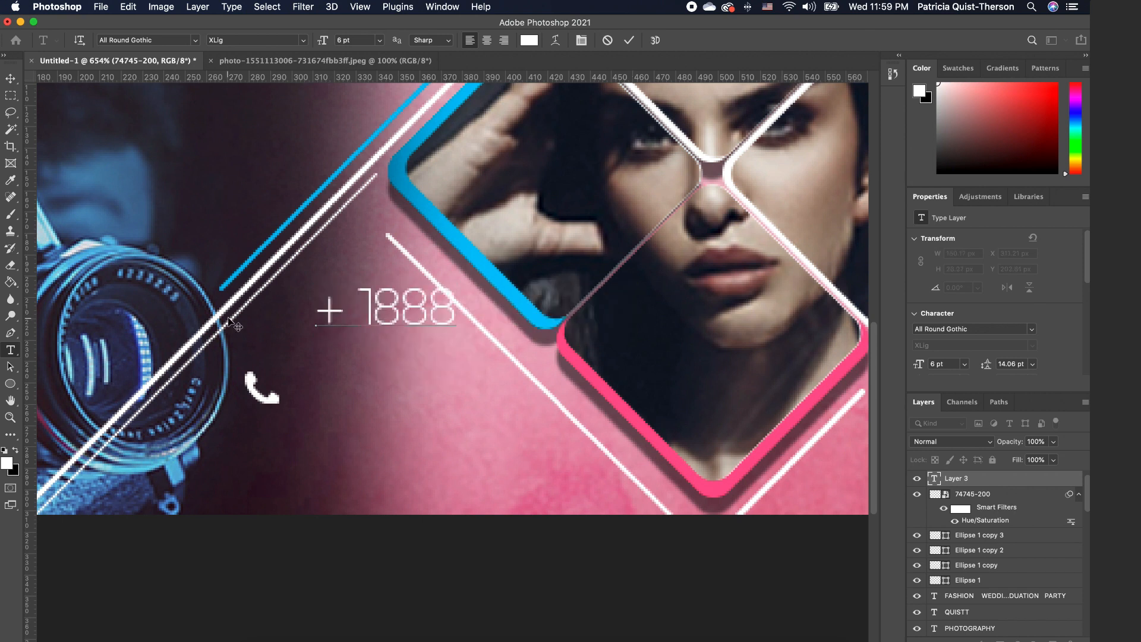
pyautogui.write('.QUISTTPIX')
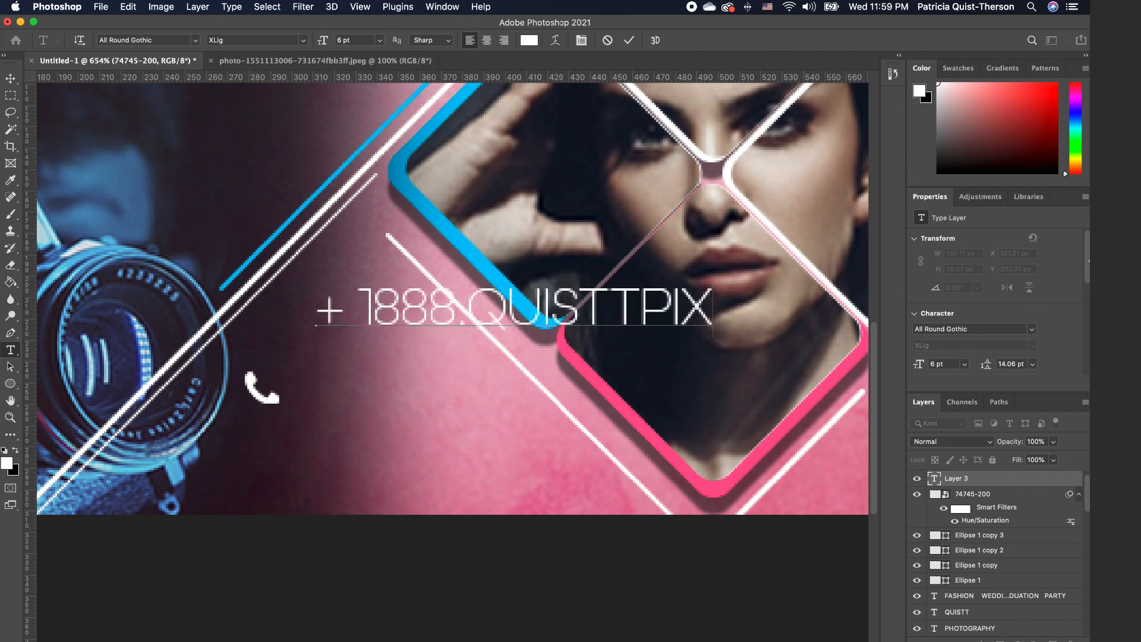
pyautogui.scroll(-5, 999, 286)
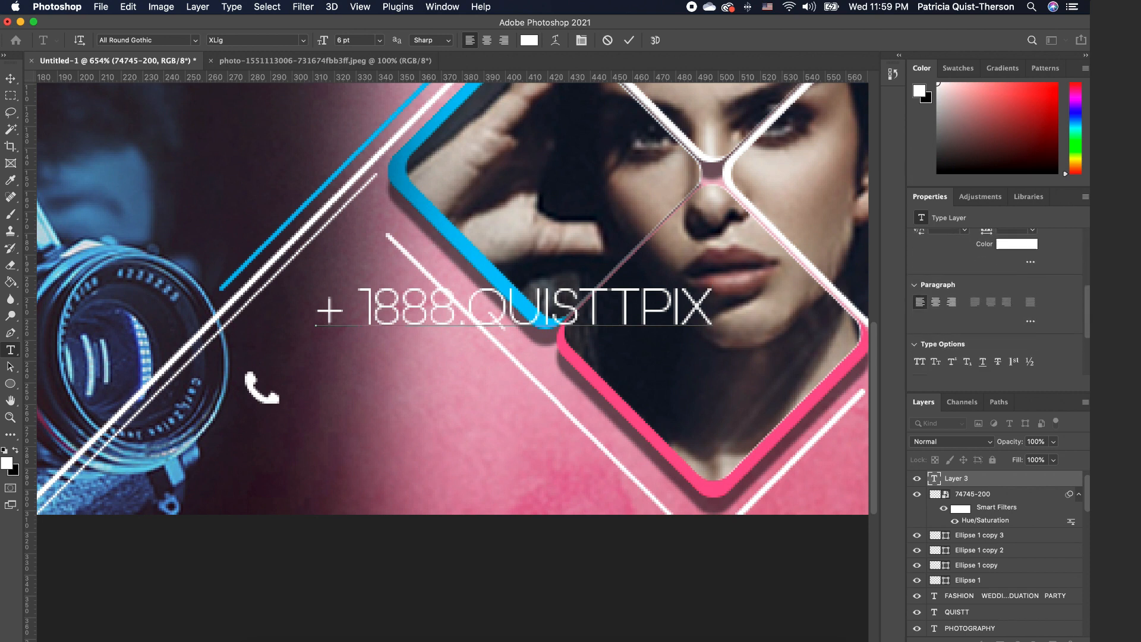
pyautogui.scroll(-1, 998, 327)
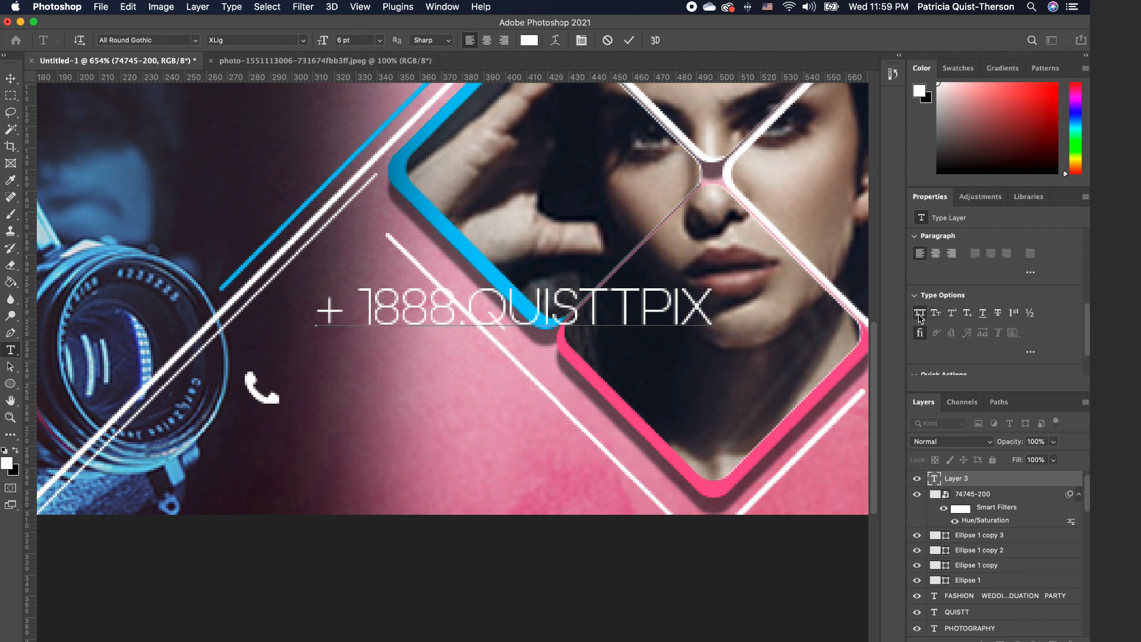
pyautogui.press('BackSpace')
pyautogui.press('BackSpace')
pyautogui.press('BackSpace')
pyautogui.press('BackSpace')
pyautogui.press('BackSpace')
pyautogui.press('BackSpace')
pyautogui.press('BackSpace')
pyautogui.press('BackSpace')
pyautogui.press('BackSpace')
pyautogui.write('quisttpix')
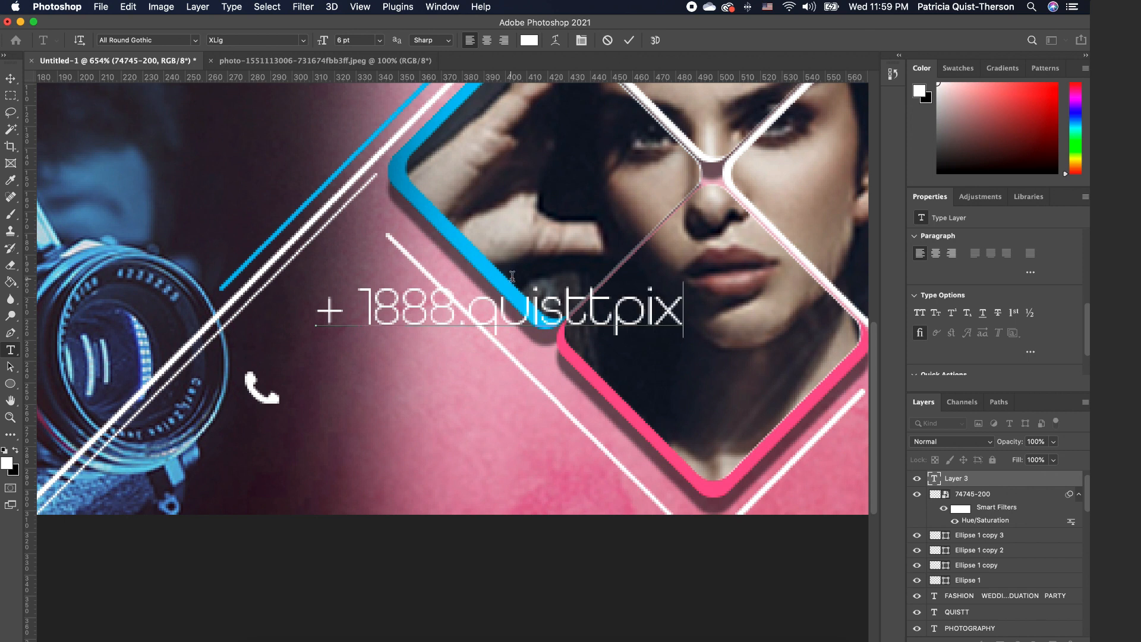
pyautogui.click(10, 79)
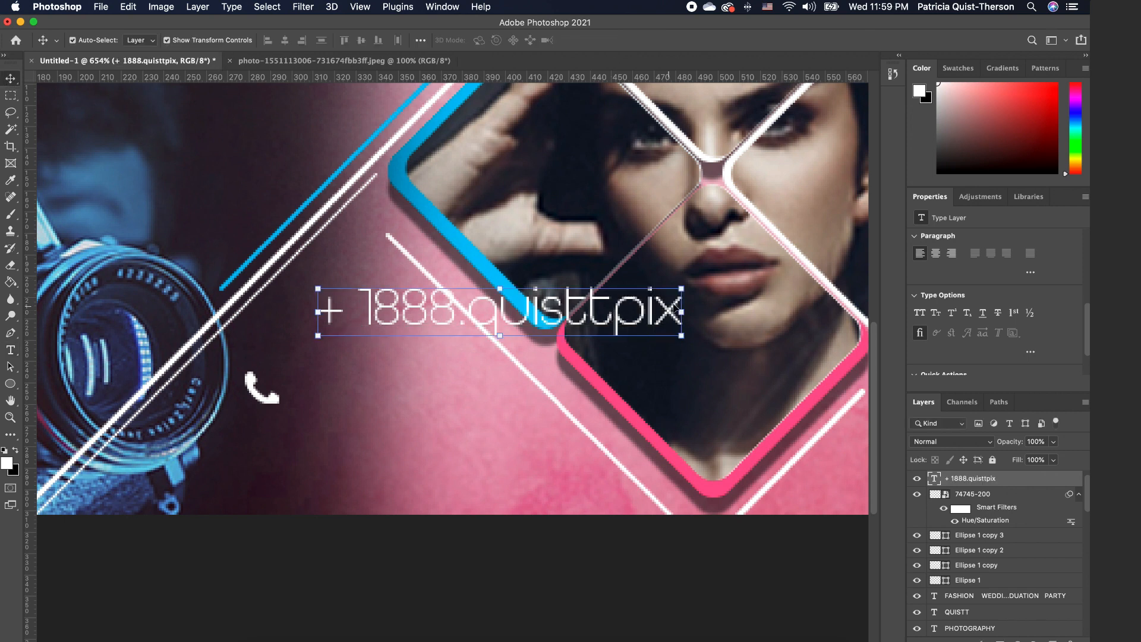
# Scale the phone-number text to 67% and fit it beside the icon.
pyautogui.moveTo(682, 291); pyautogui.dragTo(547, 290)
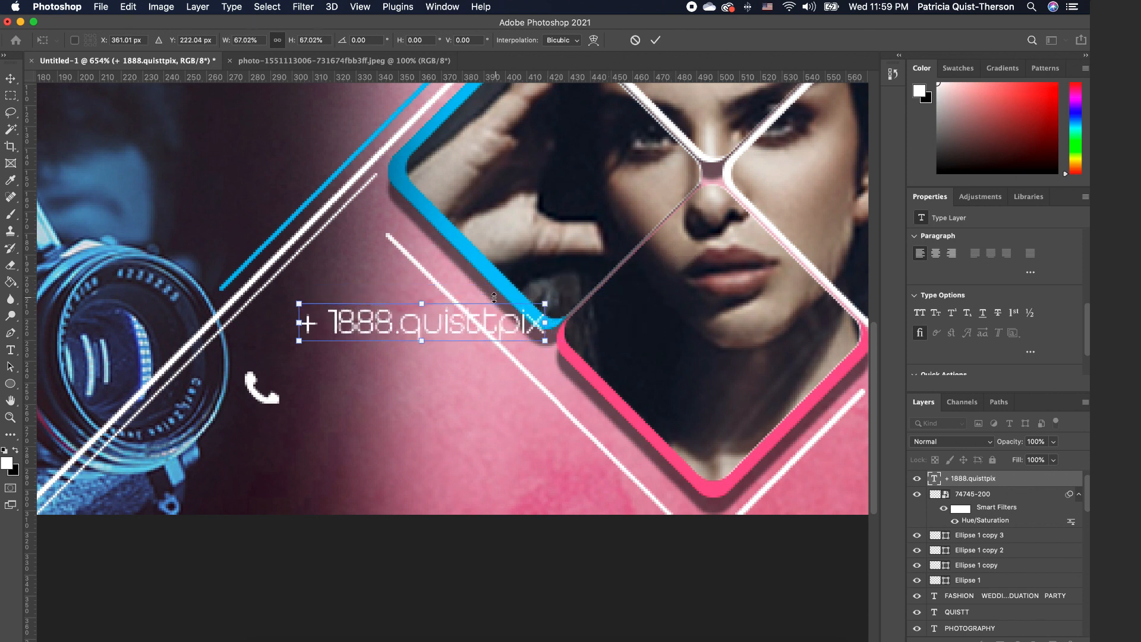
pyautogui.moveTo(457, 322); pyautogui.dragTo(443, 388)
pyautogui.press('Return')
pyautogui.click(301, 416)
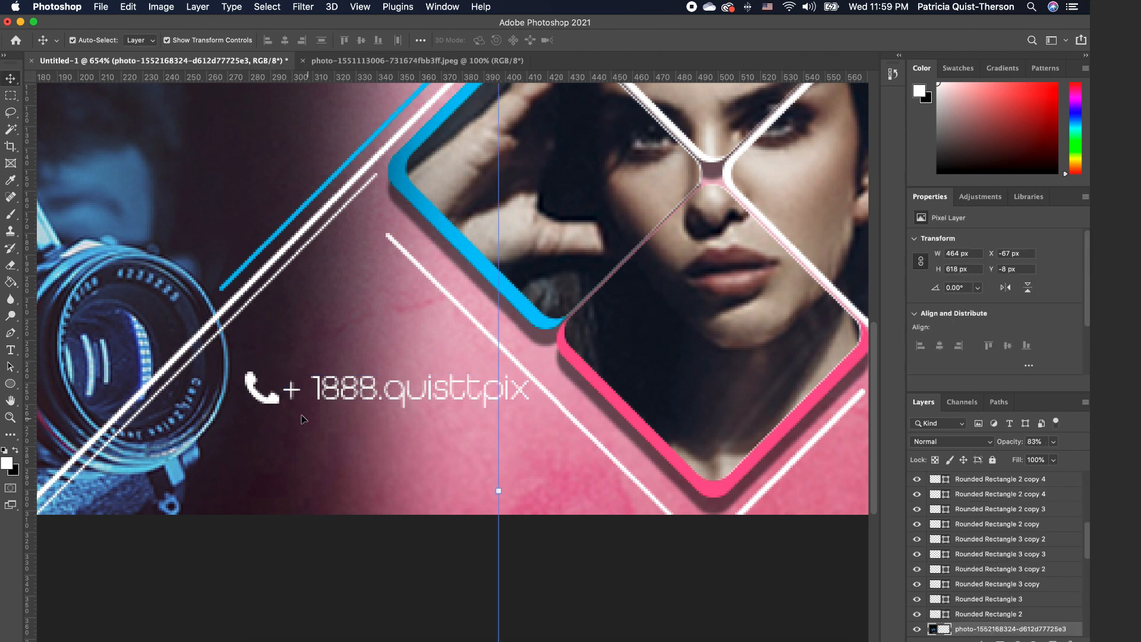
# Nudge the phone icon and phone-number text slightly left.
pyautogui.click(275, 402)
pyautogui.moveTo(275, 402); pyautogui.dragTo(270, 400)
pyautogui.moveTo(395, 406); pyautogui.dragTo(392, 394)
pyautogui.click(390, 446)
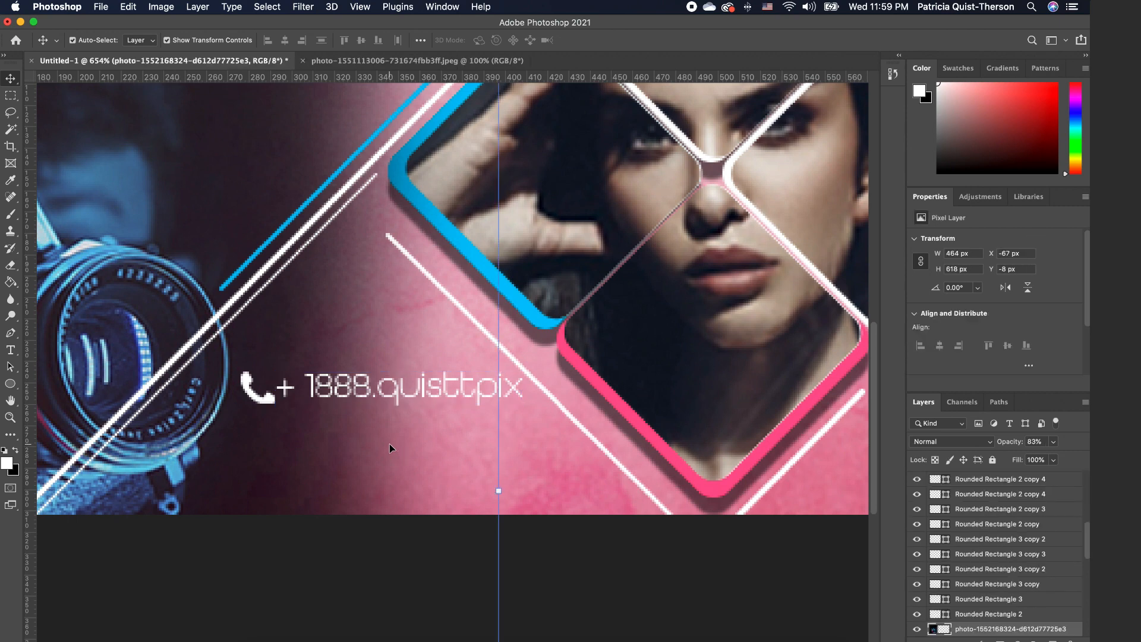
# Move the 135 × 135 px location pin down to X 424, Y 159 px.
pyautogui.scroll(-6, 425, 416)
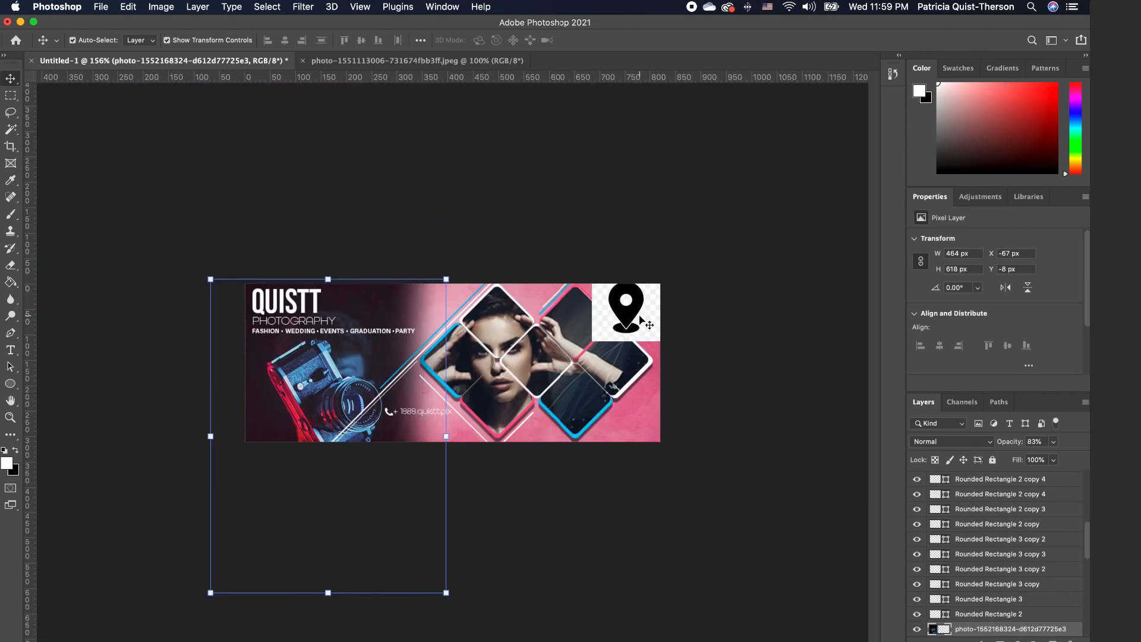
pyautogui.moveTo(621, 324); pyautogui.dragTo(474, 420)
pyautogui.scroll(4, 475, 386)
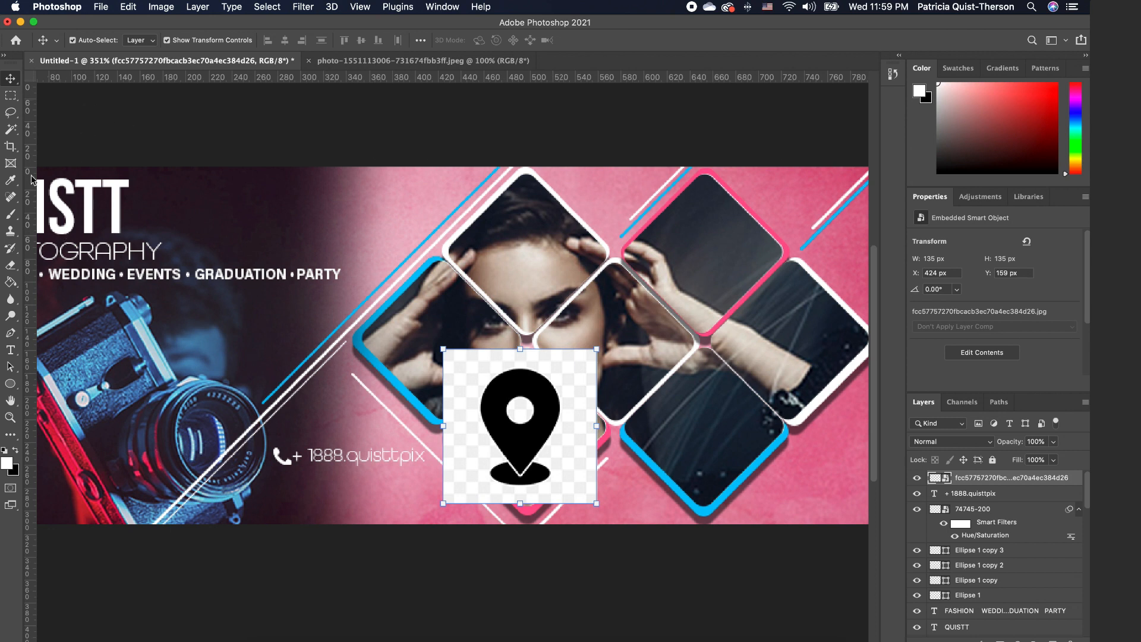
# Cut the pin and its shadow onto a new layer and delete the white-backed original.
pyautogui.click(11, 129)
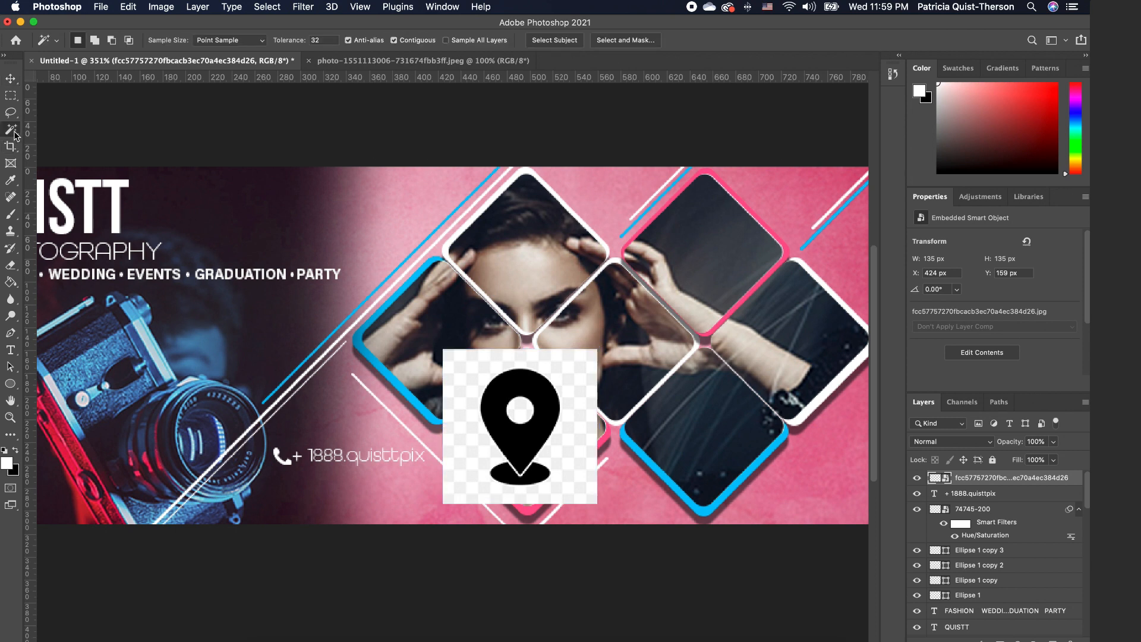
pyautogui.click(550, 394)
pyautogui.click(551, 394)
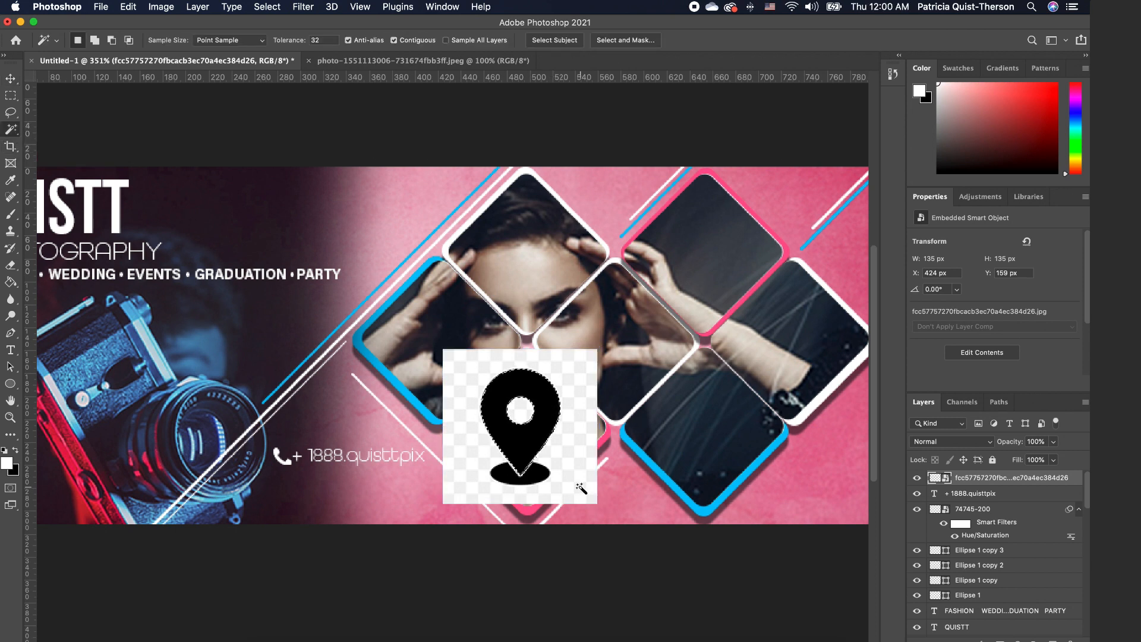
pyautogui.keyDown('shift'); pyautogui.click(538, 477); pyautogui.keyUp('shift')
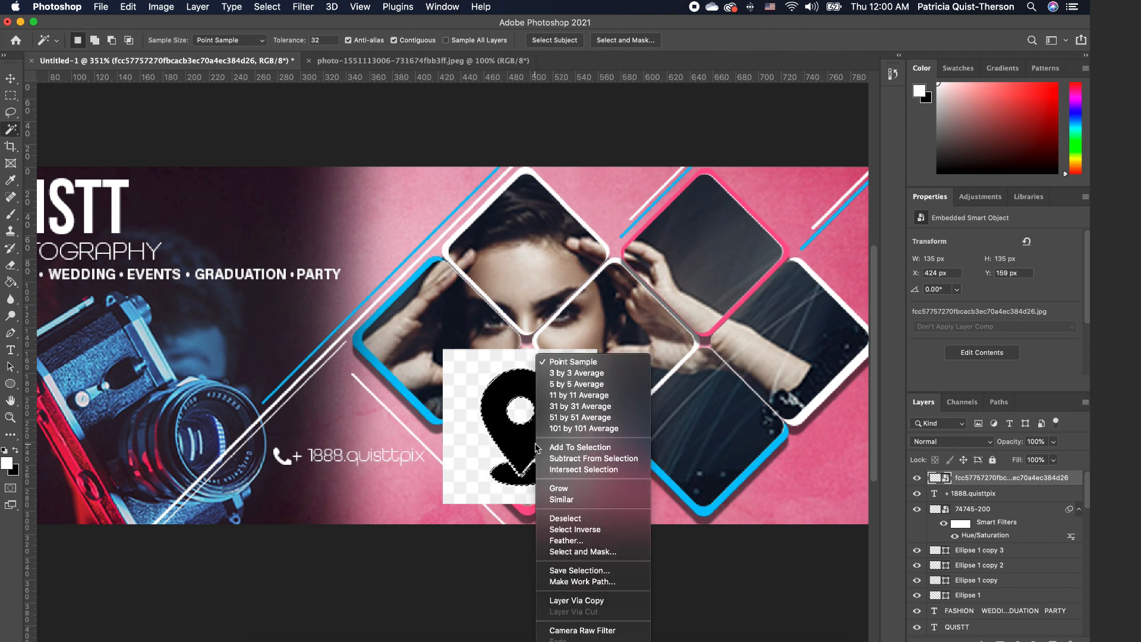
pyautogui.rightClick(538, 477)
pyautogui.click(610, 602)
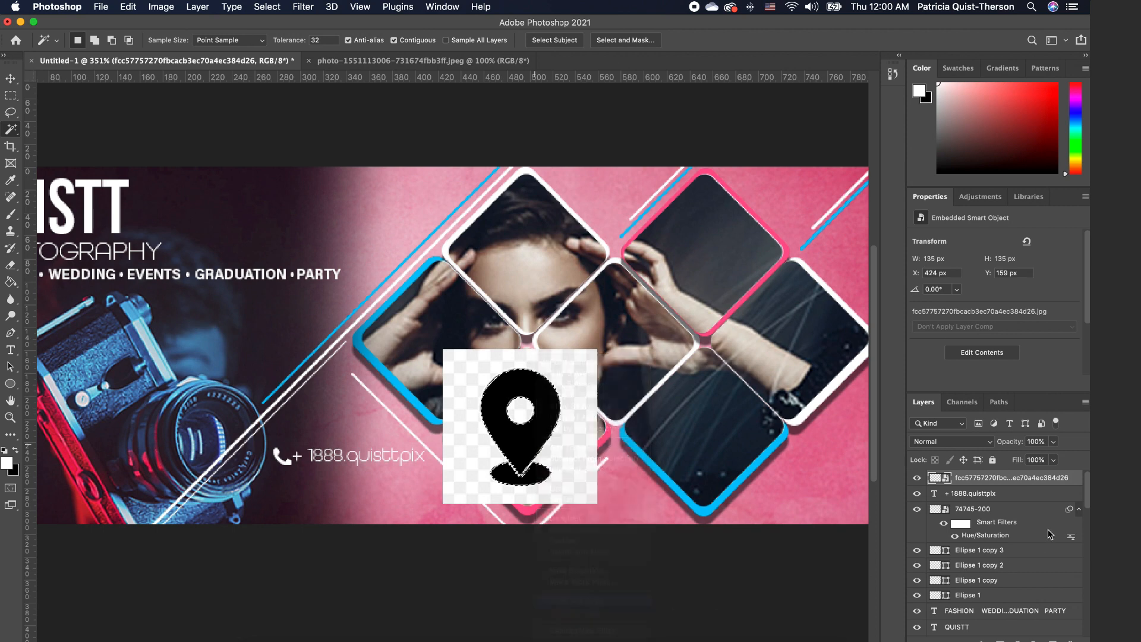
pyautogui.click(1004, 495)
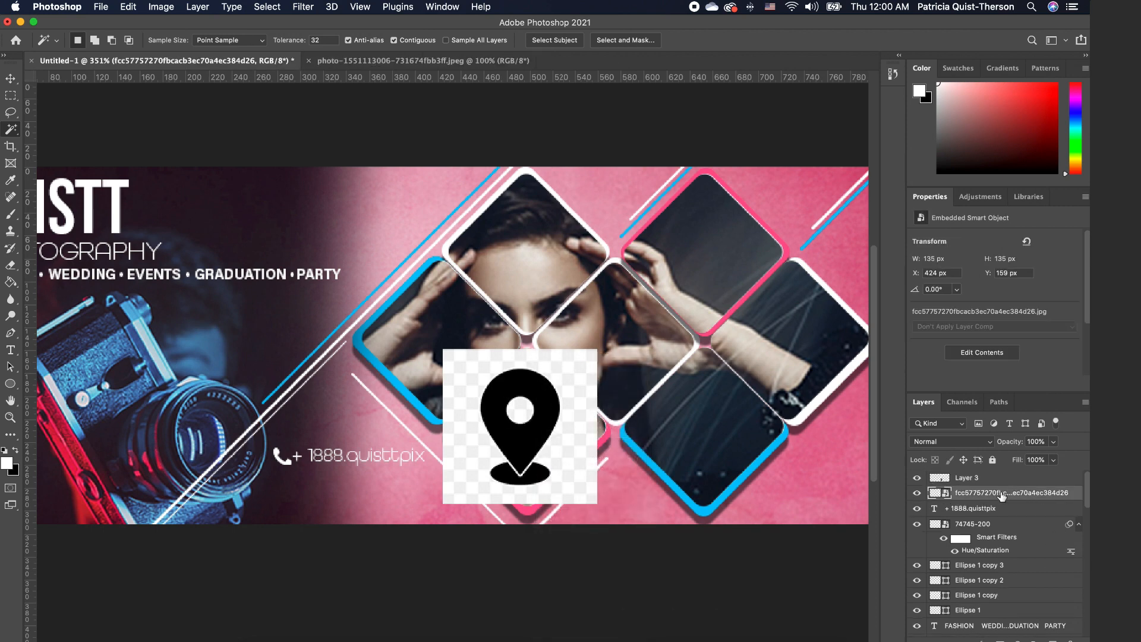
pyautogui.press('Delete')
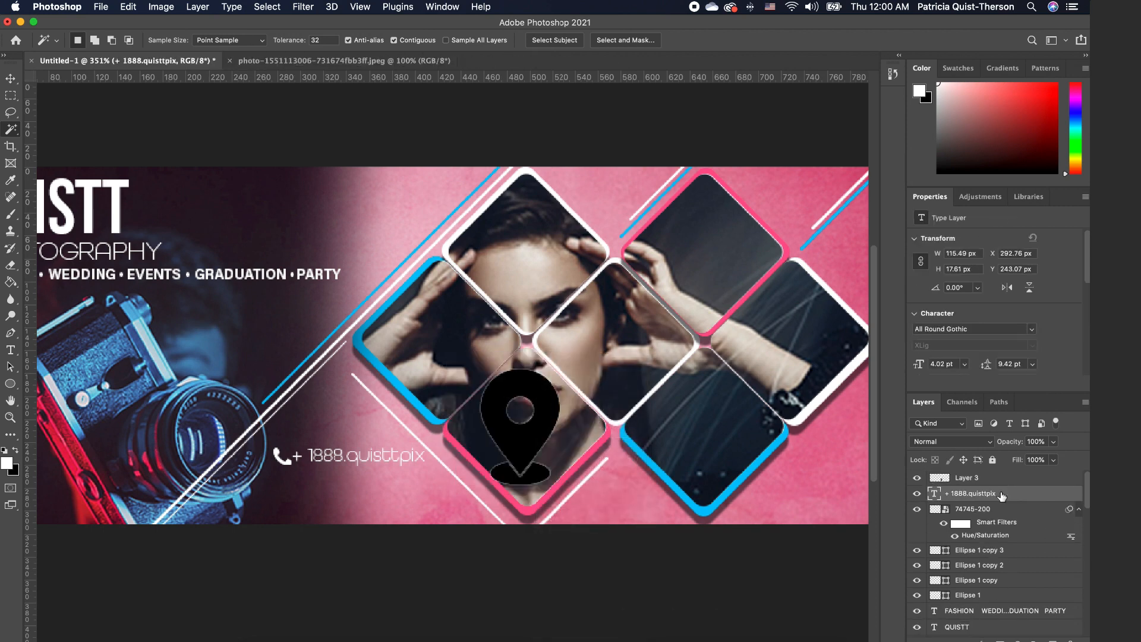
# Scale the cut-out pin to 21% and place it just below the phone icon.
pyautogui.click(10, 78)
pyautogui.click(557, 410)
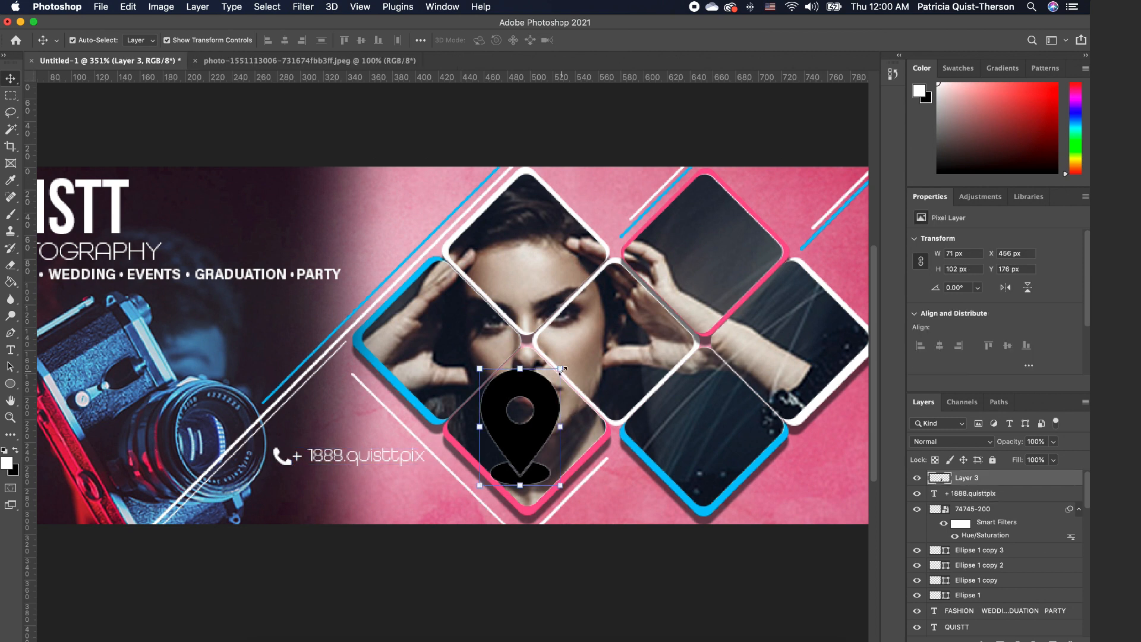
pyautogui.moveTo(560, 369); pyautogui.dragTo(285, 493)
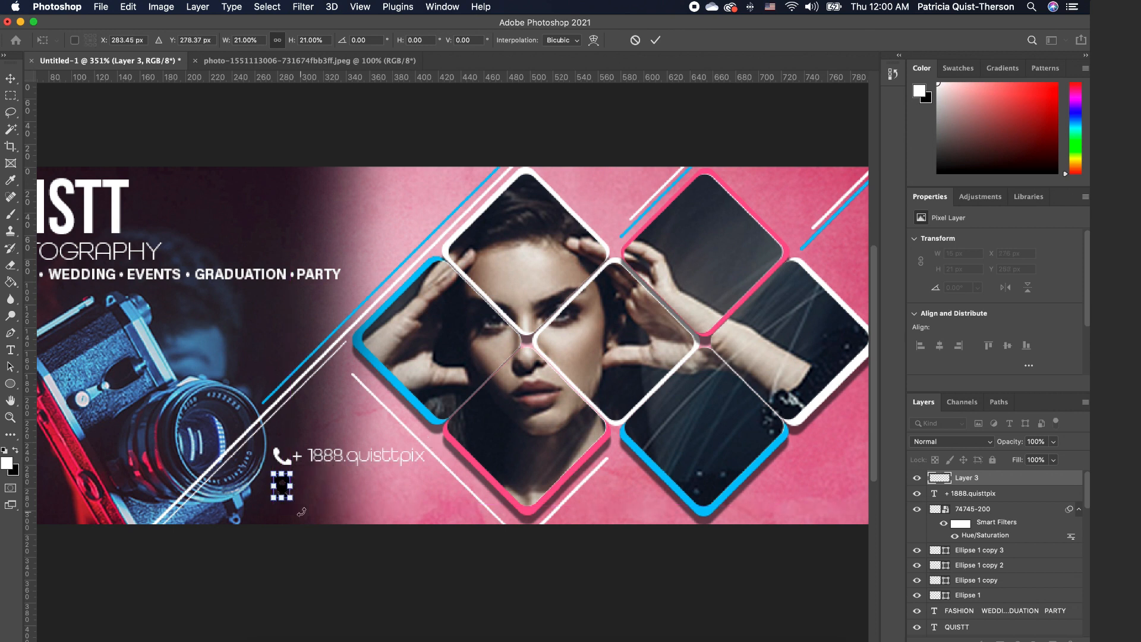
pyautogui.press('Return')
pyautogui.click(328, 499)
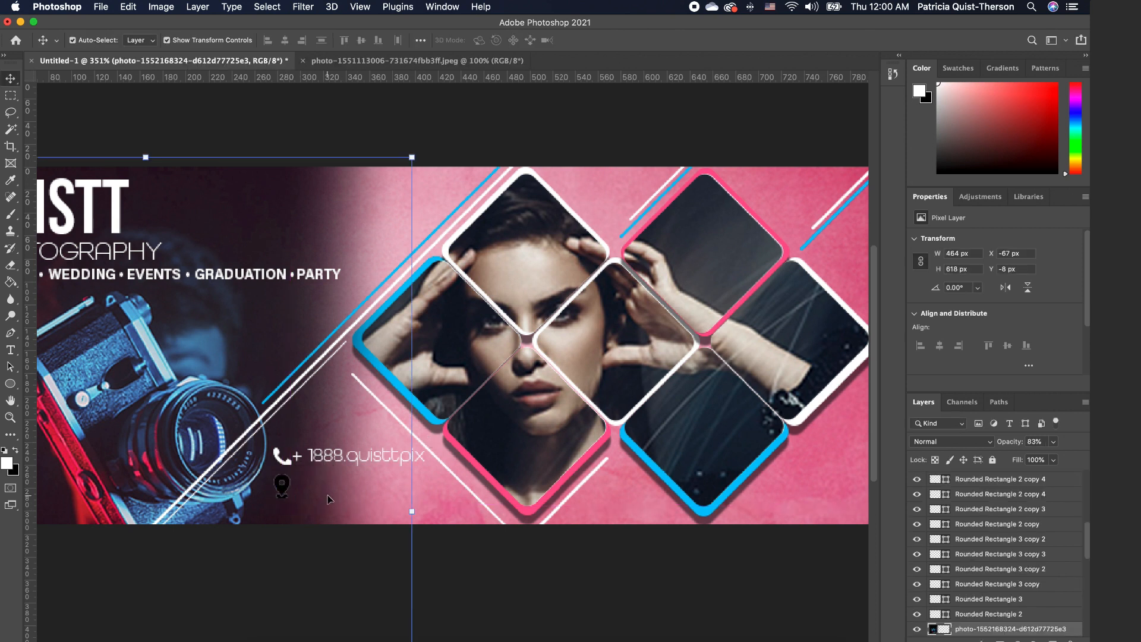
# Whiten the map-pin on Layer 3 by setting Hue/Saturation Lightness to +100.
pyautogui.click(283, 493)
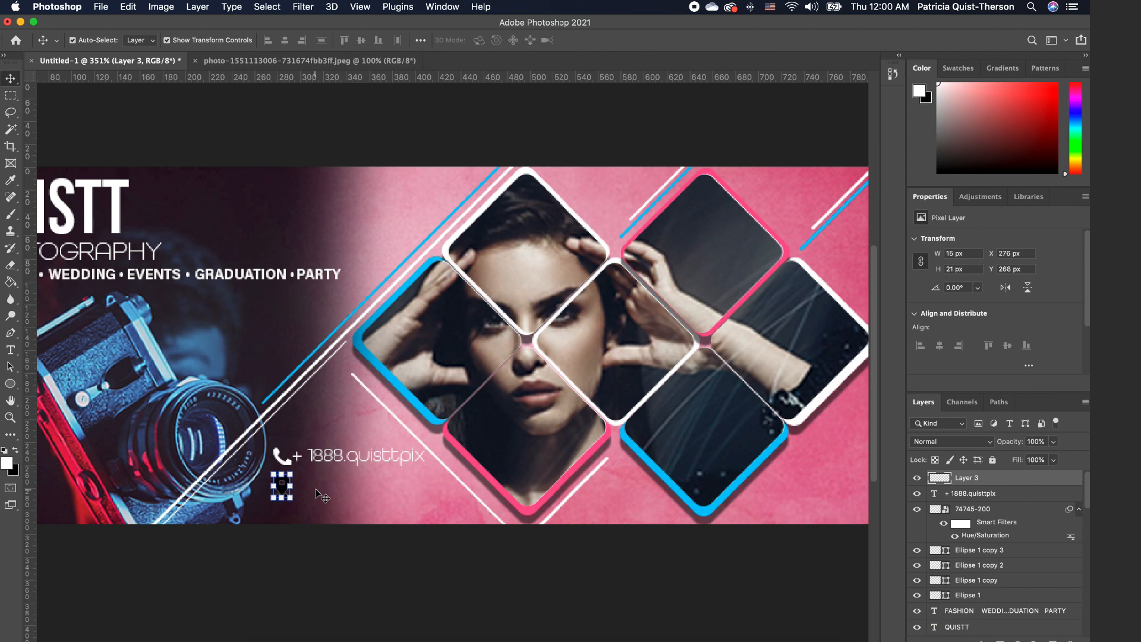
pyautogui.click(161, 7)
pyautogui.moveTo(182, 43)
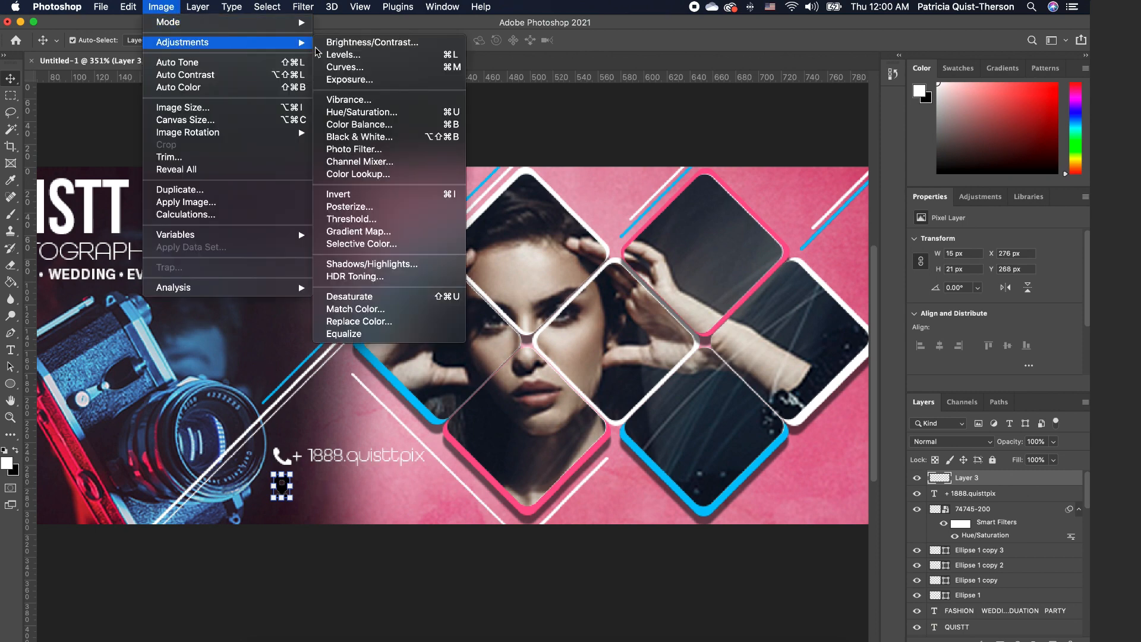
pyautogui.click(387, 123)
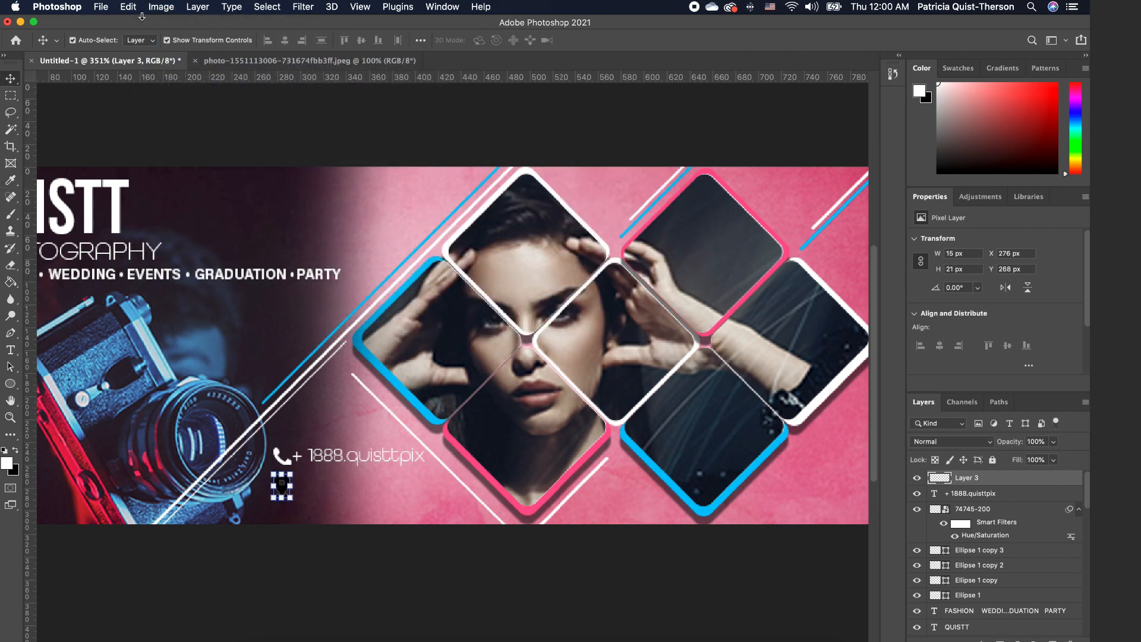
pyautogui.click(161, 7)
pyautogui.moveTo(182, 42)
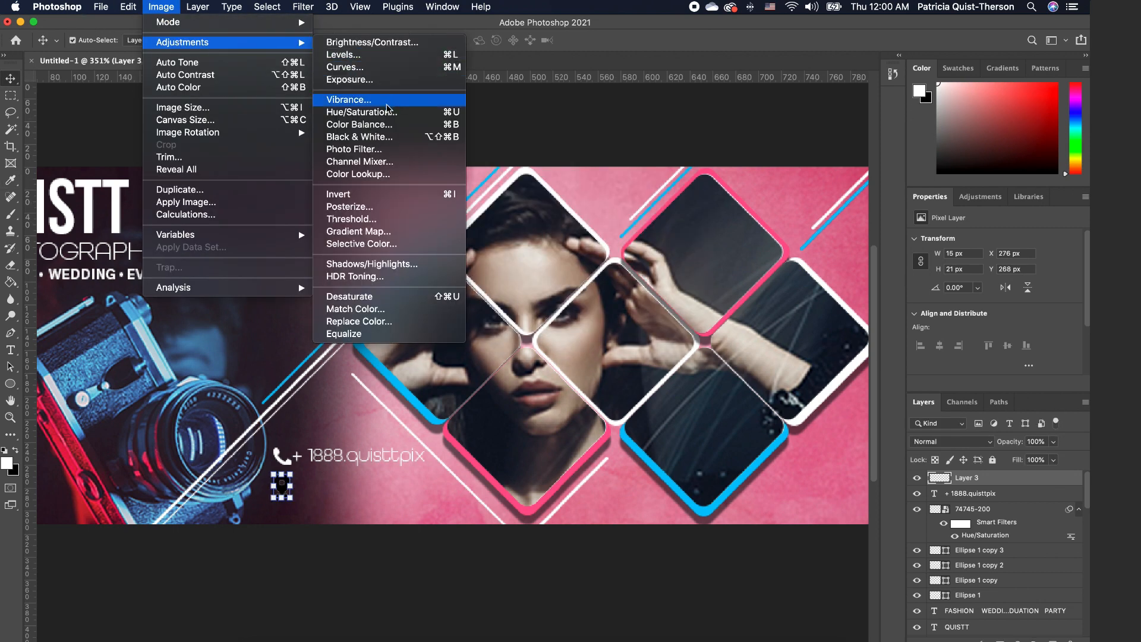
pyautogui.click(384, 113)
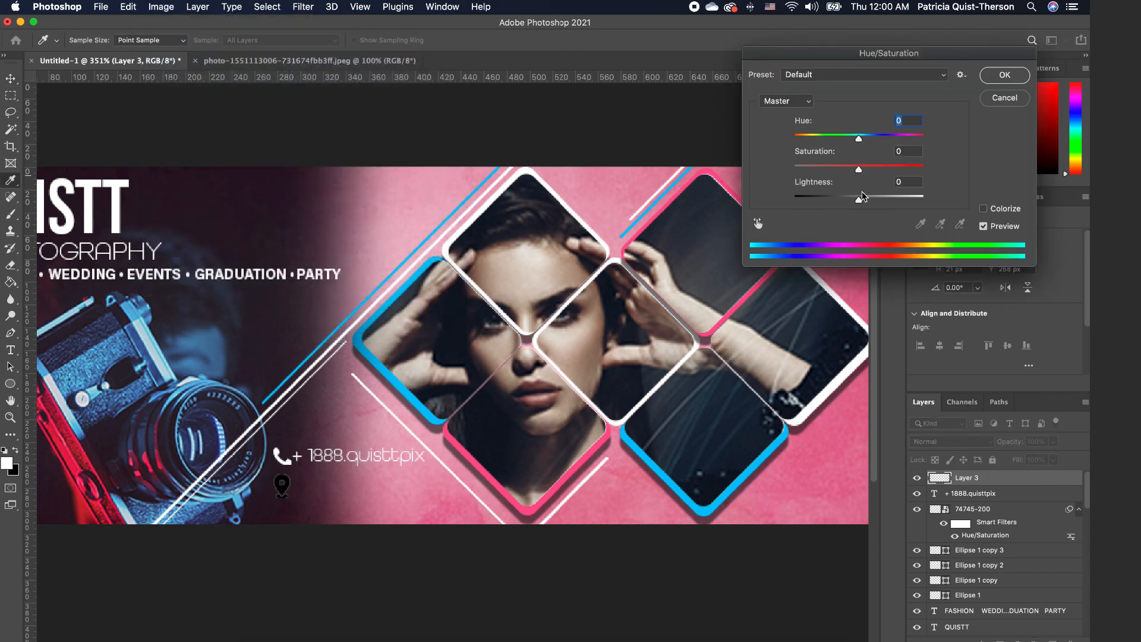
pyautogui.moveTo(859, 201); pyautogui.dragTo(925, 200)
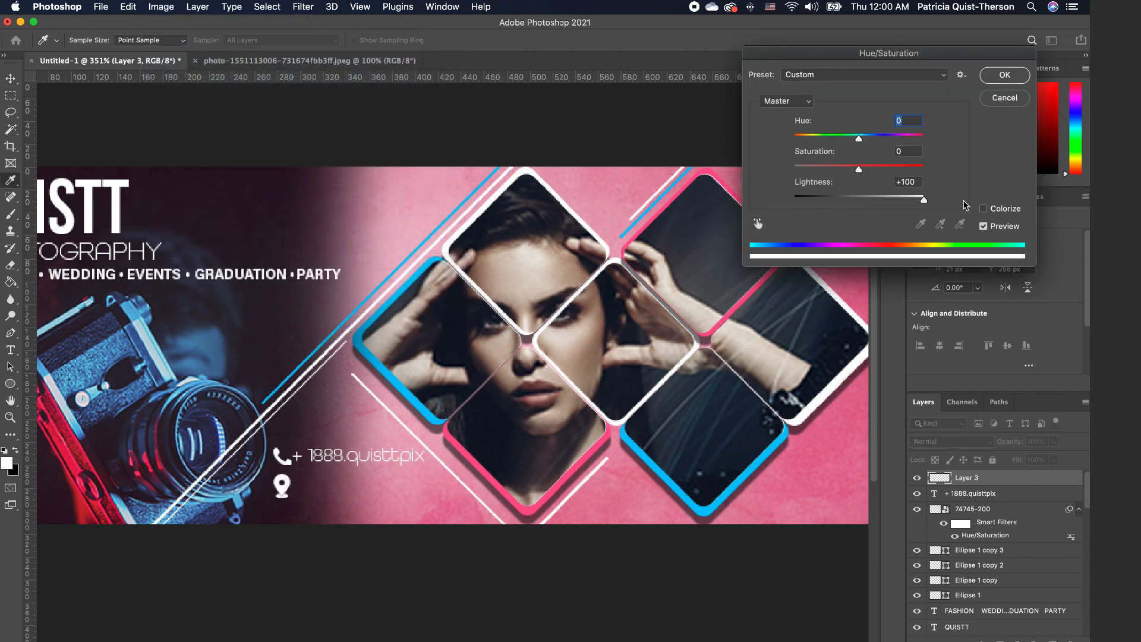
pyautogui.click(1006, 77)
# Enlarge the pin icon slightly to about 105%.
pyautogui.press('v')
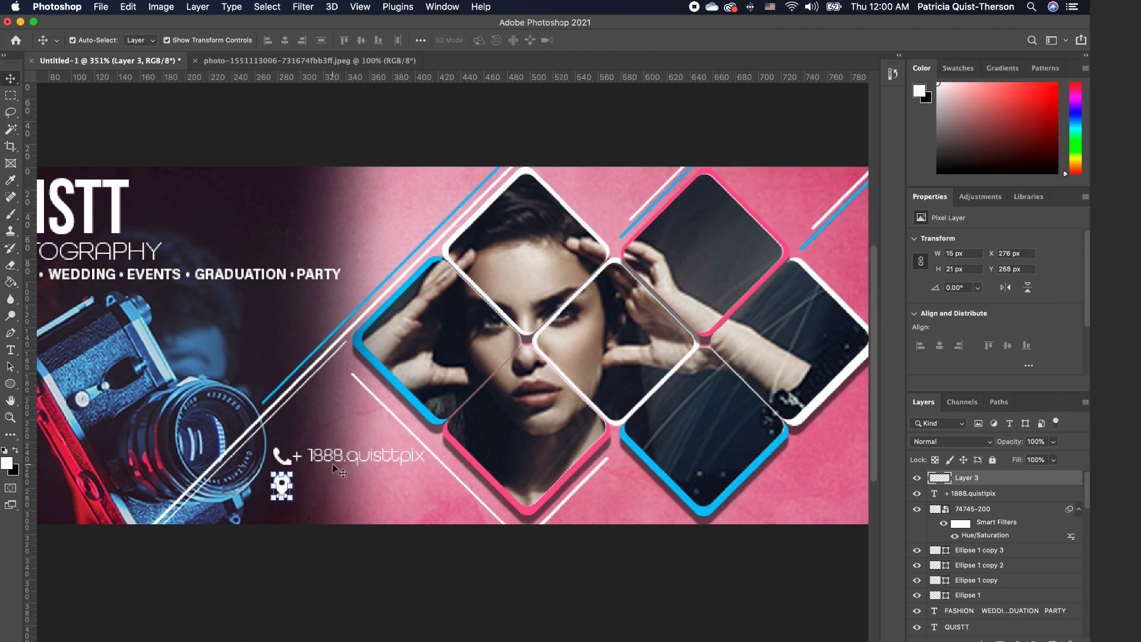
pyautogui.moveTo(297, 501); pyautogui.dragTo(292, 492)
pyautogui.press('Return')
# Duplicate the phone-number text line and move the copy down beside the pin for editing.
pyautogui.click(331, 556)
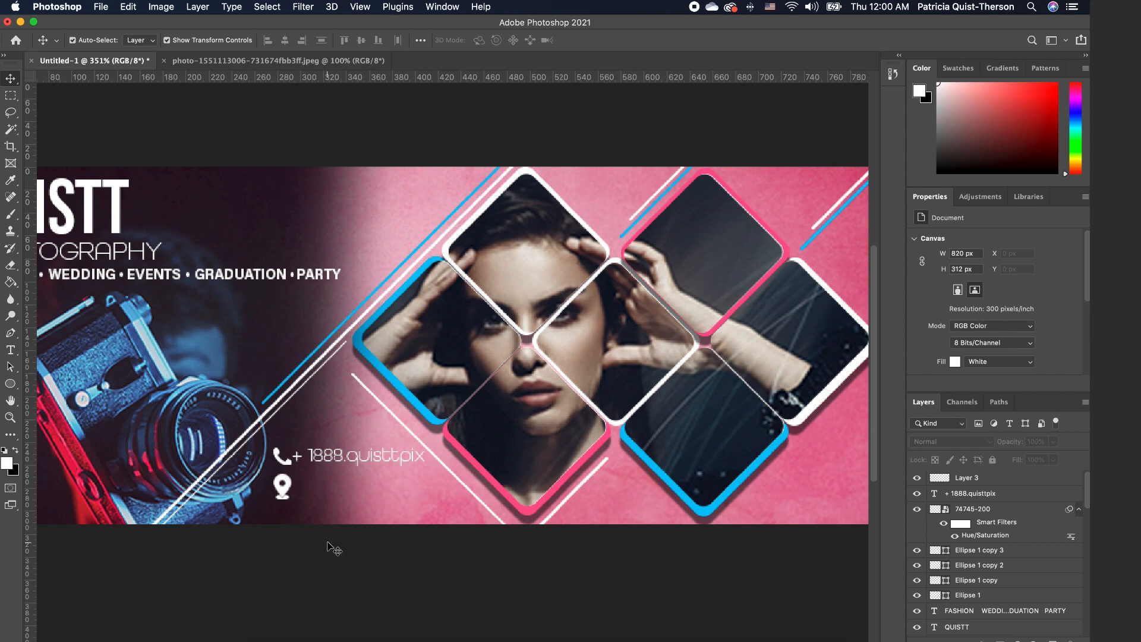
pyautogui.click(342, 458)
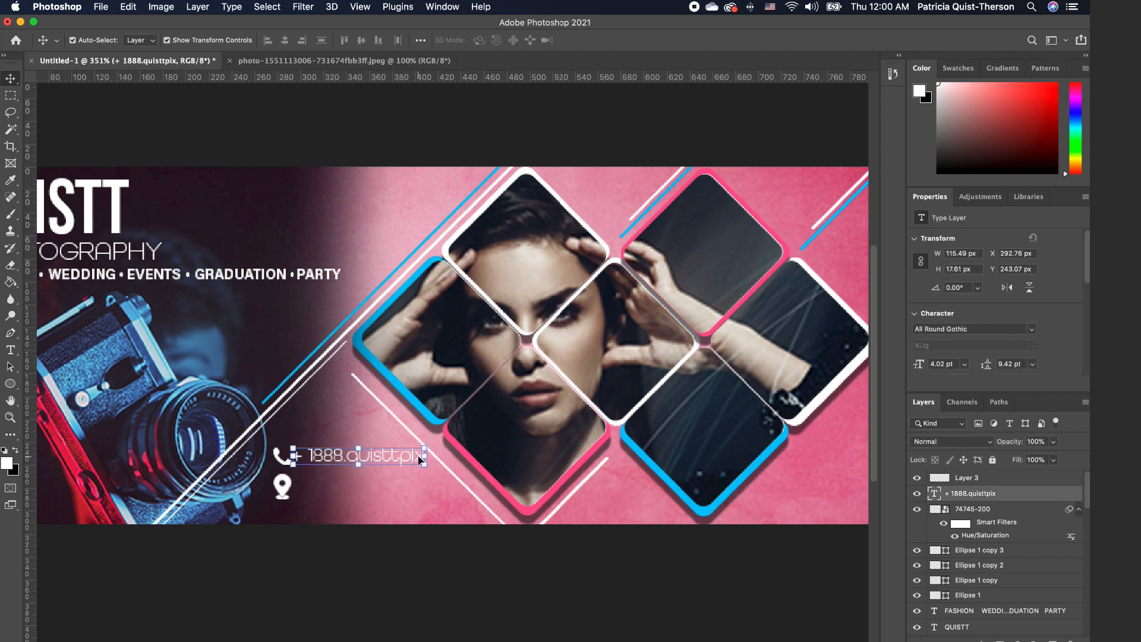
pyautogui.press('super')
pyautogui.press('super+j')
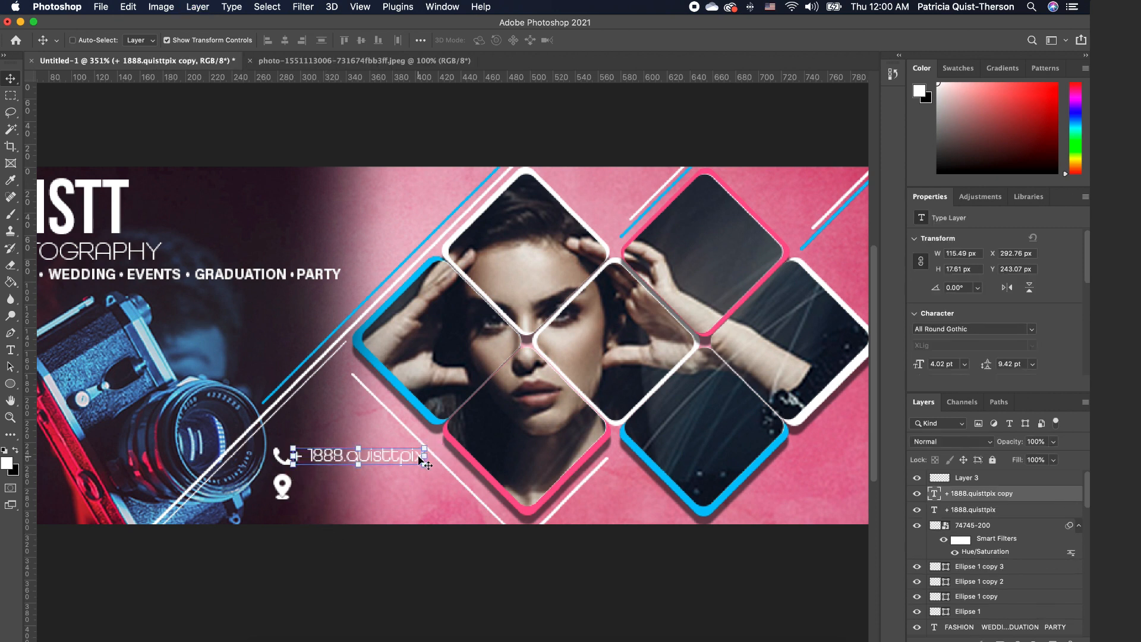
pyautogui.moveTo(387, 456); pyautogui.dragTo(293, 486)
pyautogui.click(12, 352)
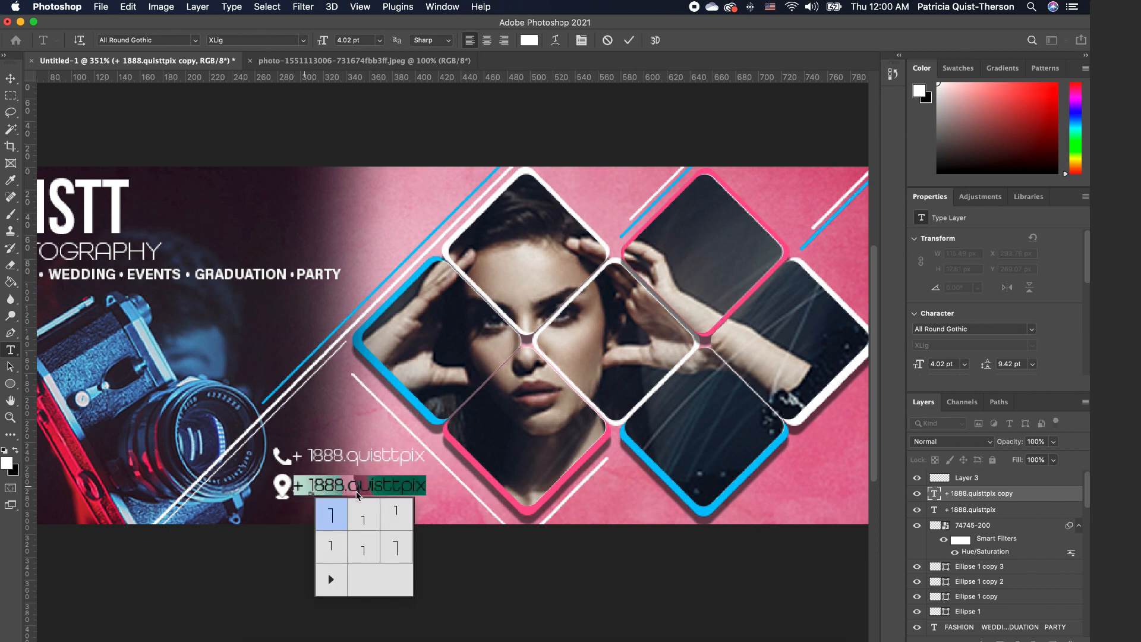
# Replace the copied line's text with the studio's two-line street address.
pyautogui.click(417, 483)
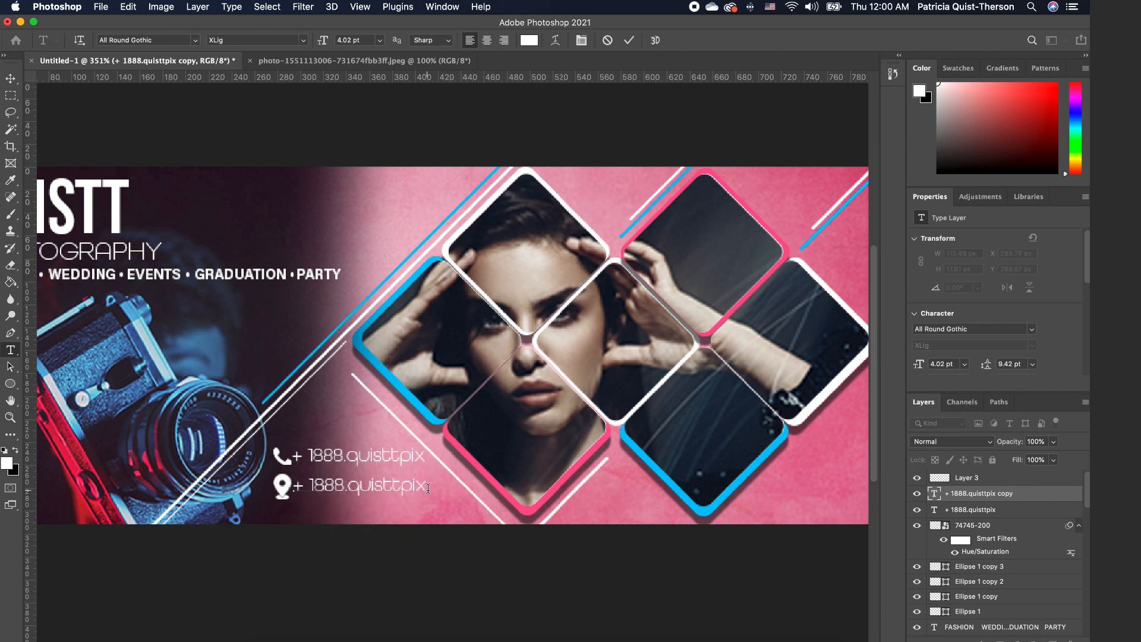
pyautogui.moveTo(427, 486); pyautogui.dragTo(283, 483)
pyautogui.write('1000 ambe')
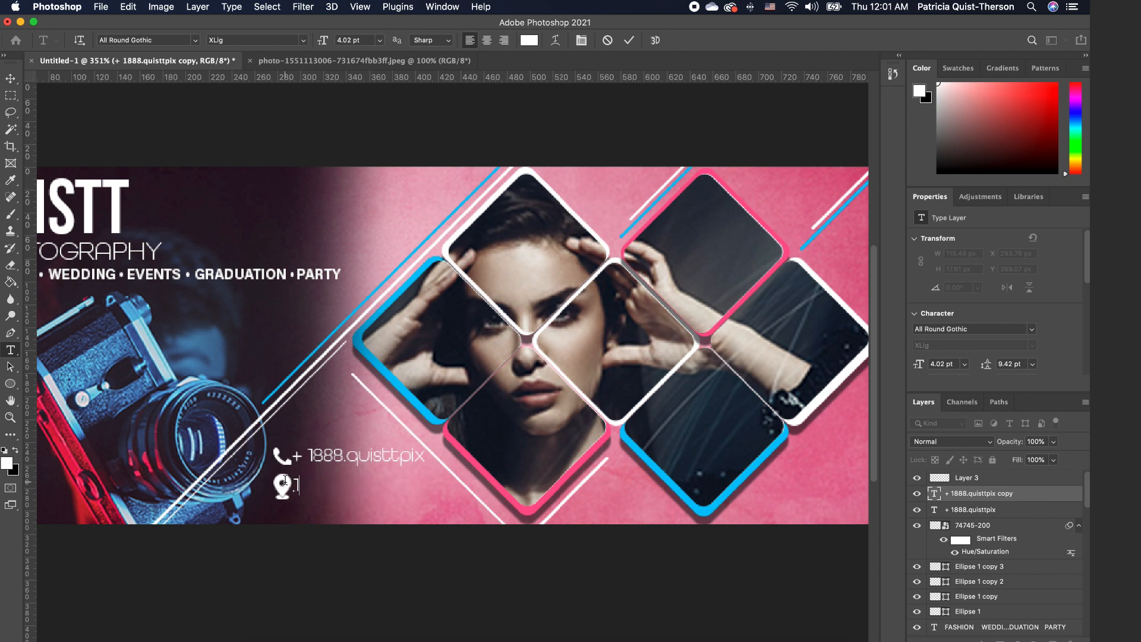
pyautogui.press('BackSpace')
pyautogui.press('BackSpace')
pyautogui.press('BackSpace')
pyautogui.press('BackSpace')
pyautogui.write('AMBERGATE AVE')
pyautogui.press('Return')
pyautogui.write('PARKLAND, WA')
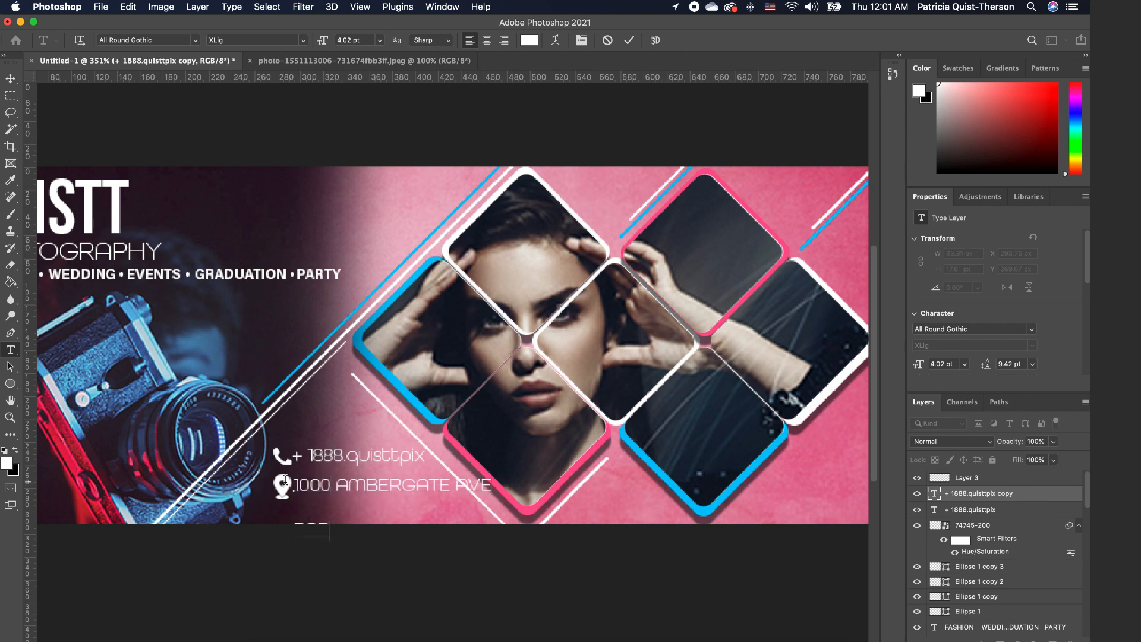
pyautogui.press('Escape')
pyautogui.press('v')
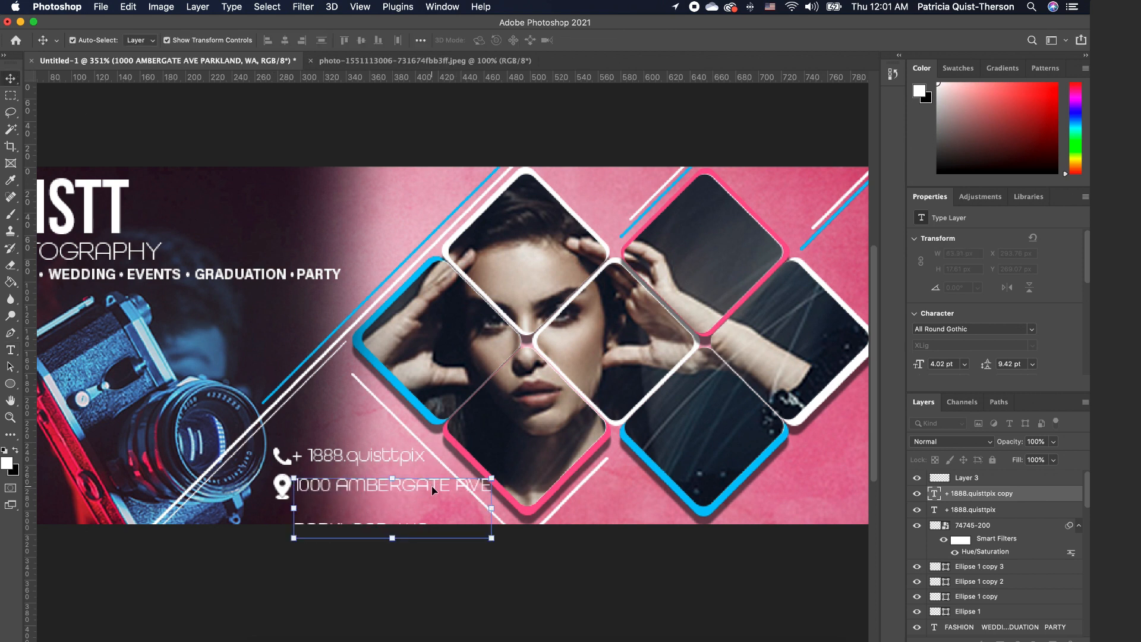
# Nudge the address block in line with the pin and tighten its leading to 4 pt.
pyautogui.moveTo(433, 486); pyautogui.dragTo(432, 481)
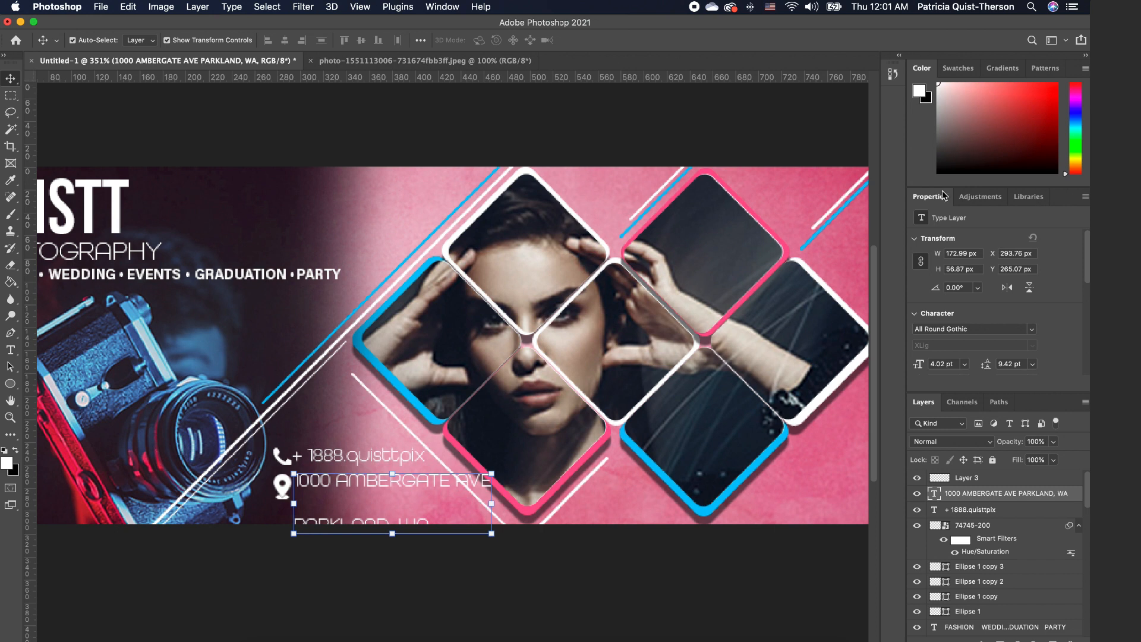
pyautogui.moveTo(1087, 257); pyautogui.dragTo(1089, 296)
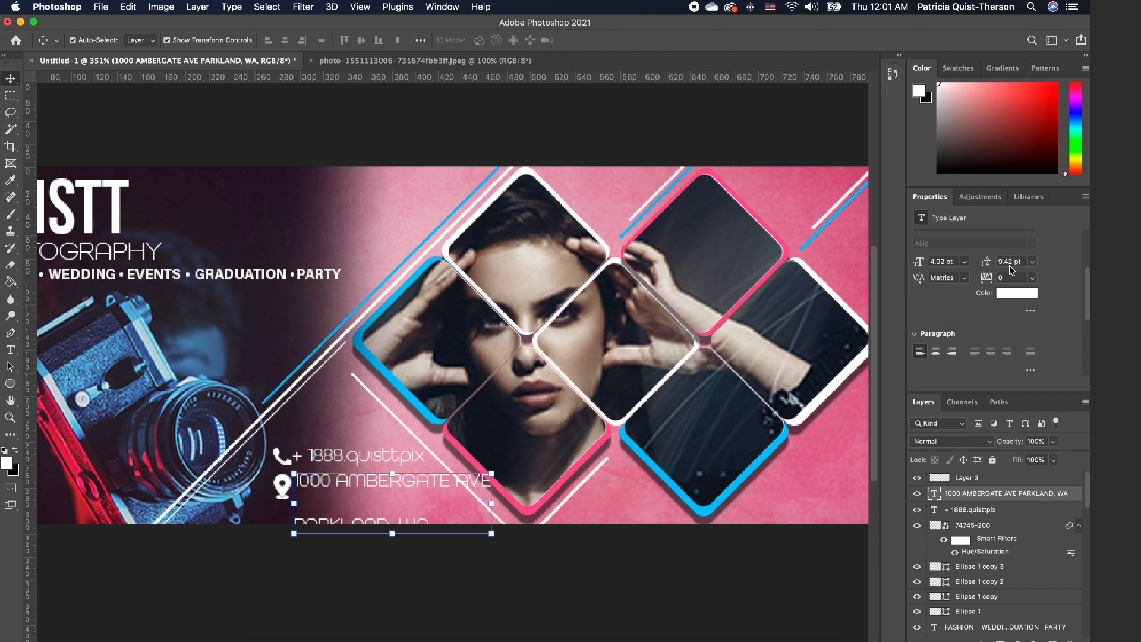
pyautogui.moveTo(991, 268); pyautogui.dragTo(987, 266)
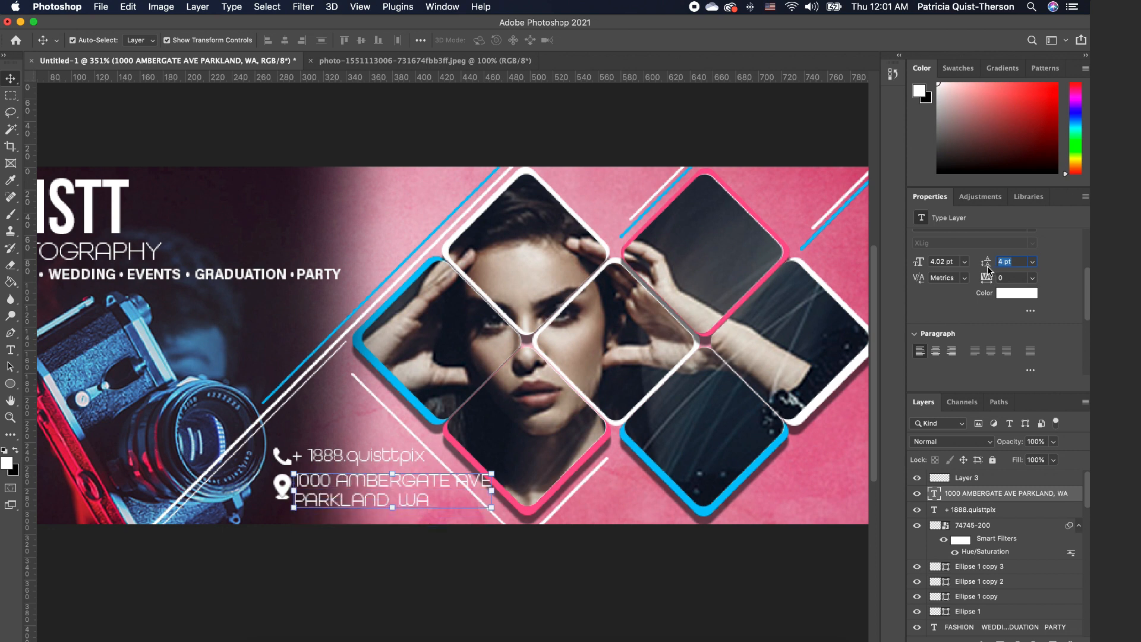
pyautogui.click(463, 590)
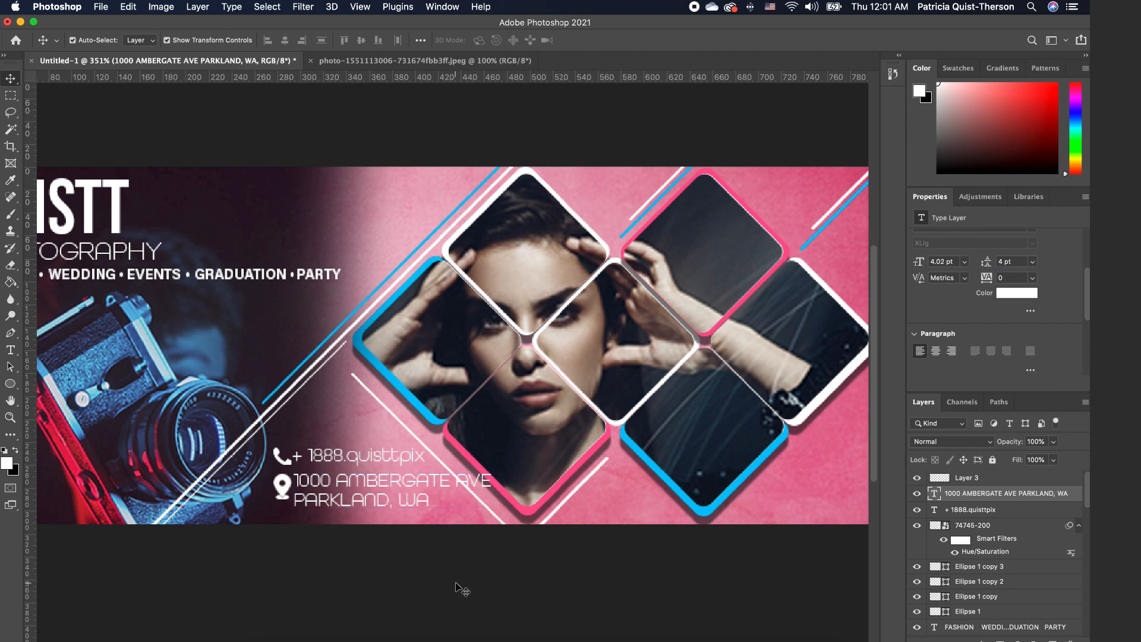
pyautogui.click(283, 489)
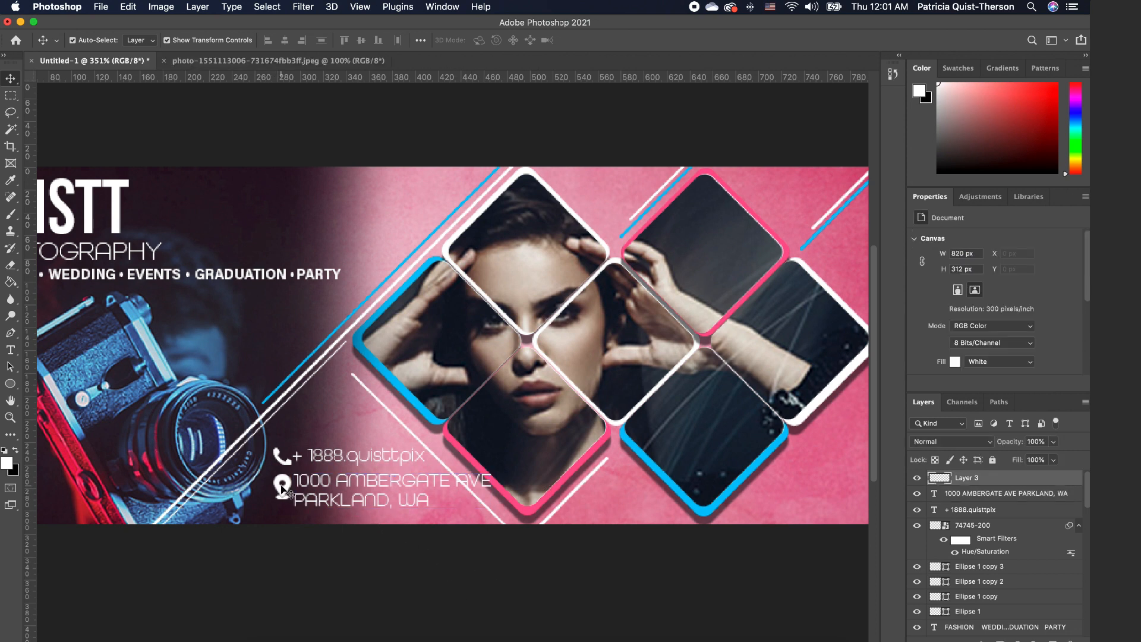
# Move the selected pin, address and phone layers lower and scale them to about 89%.
pyautogui.keyDown('shift'); pyautogui.click(336, 485); pyautogui.keyUp('shift')
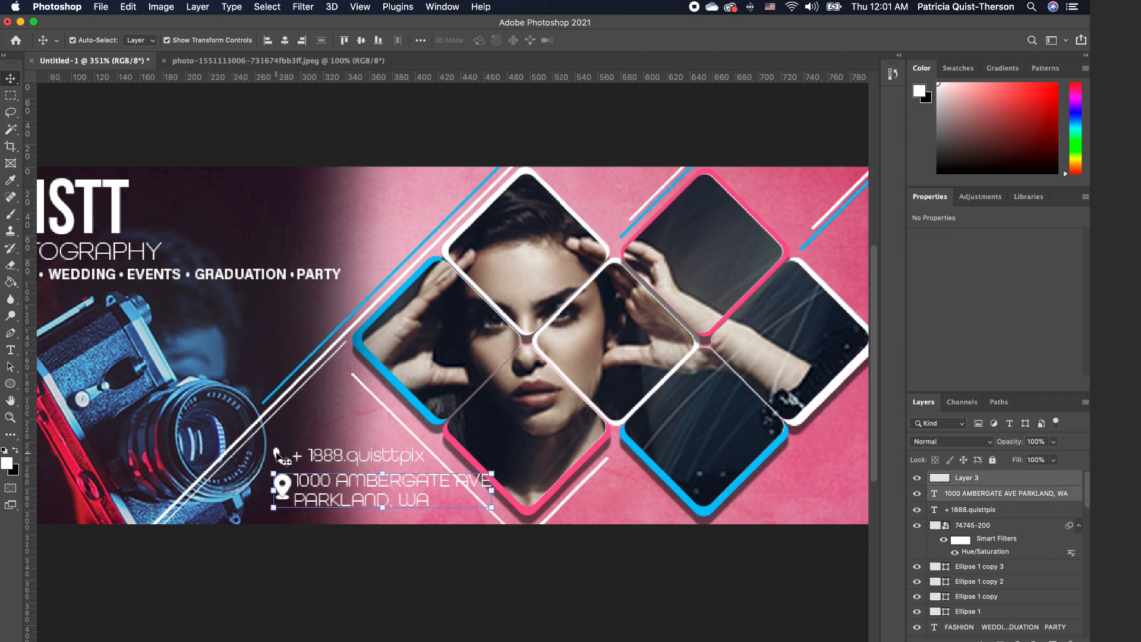
pyautogui.keyDown('shift'); pyautogui.click(329, 461); pyautogui.keyUp('shift')
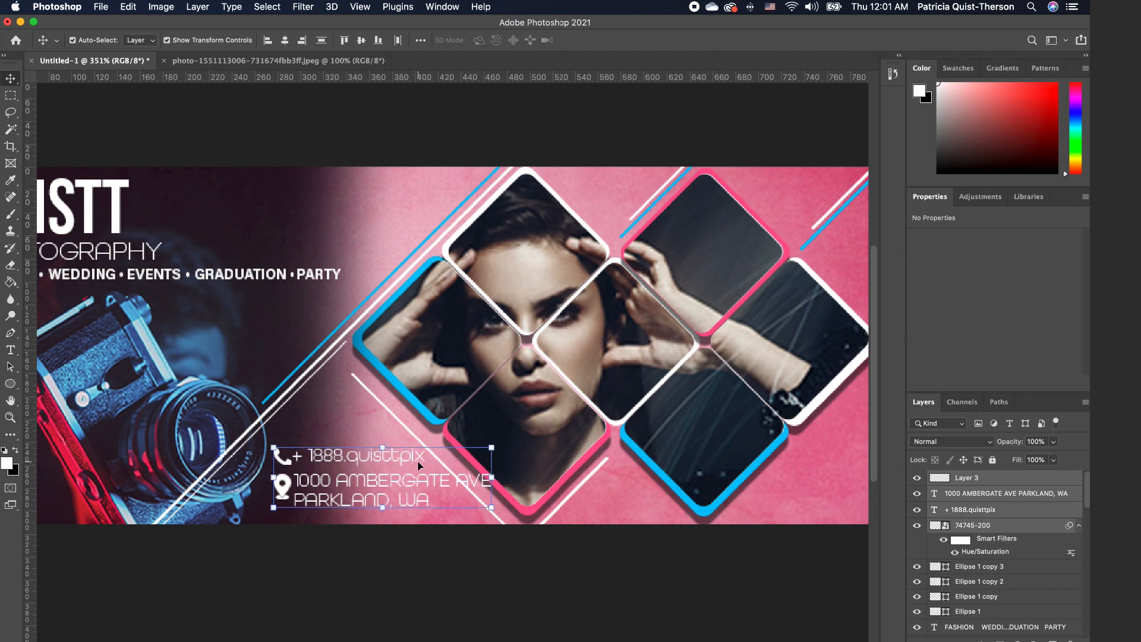
pyautogui.moveTo(420, 466); pyautogui.dragTo(396, 480)
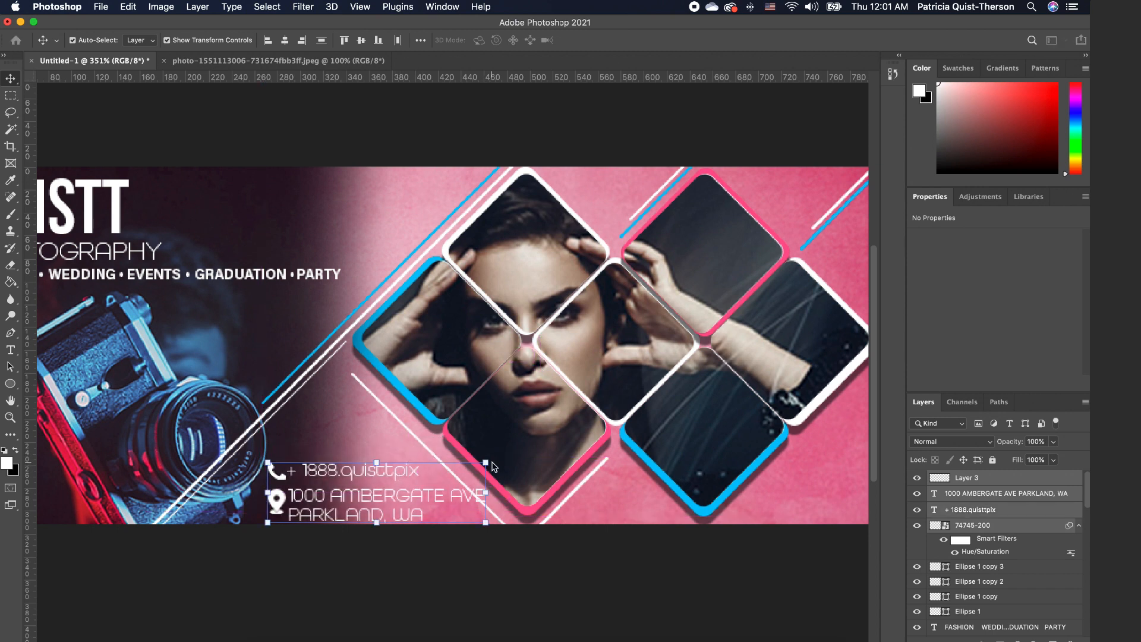
pyautogui.click(488, 463)
pyautogui.click(654, 256)
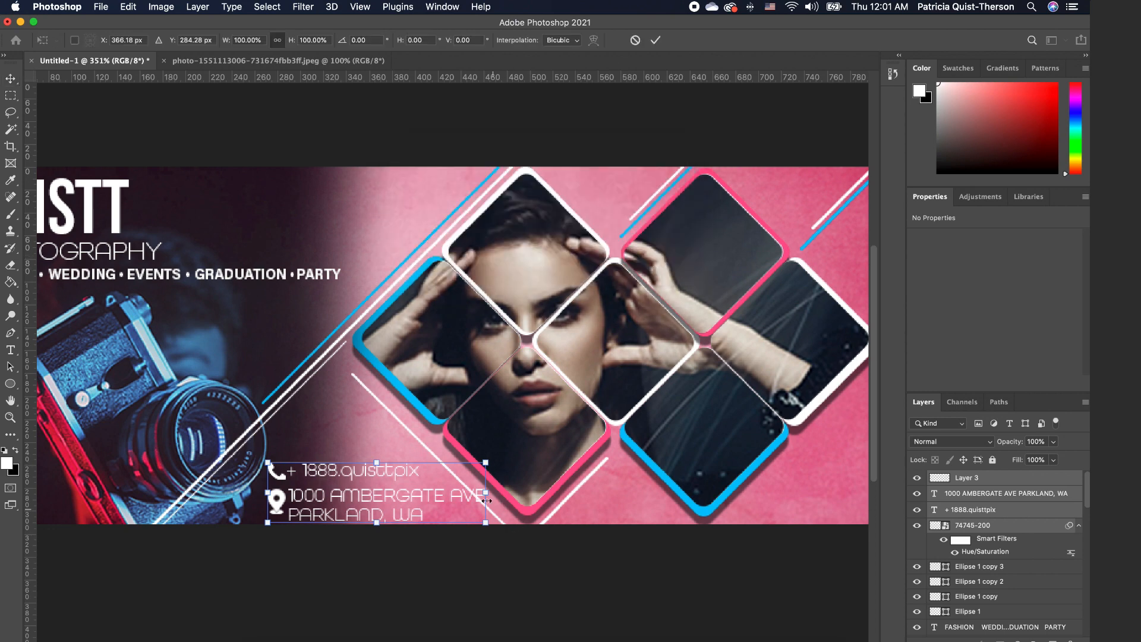
pyautogui.moveTo(486, 459); pyautogui.dragTo(461, 469)
pyautogui.moveTo(402, 499); pyautogui.dragTo(401, 493)
pyautogui.press('Return')
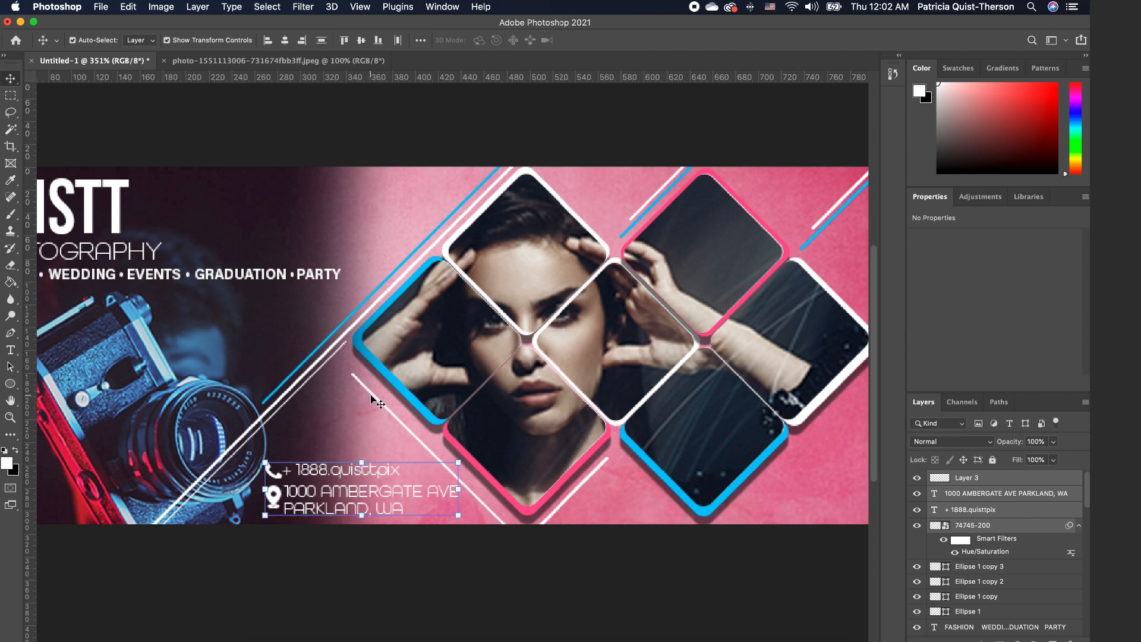
pyautogui.click(326, 344)
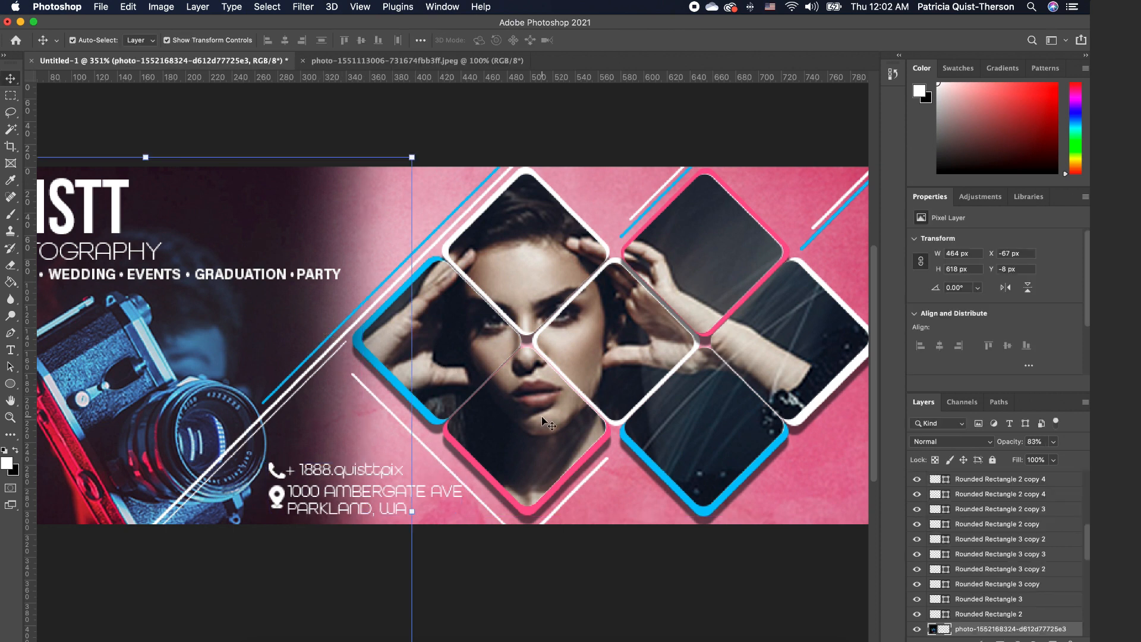
pyautogui.scroll(-4, 548, 424)
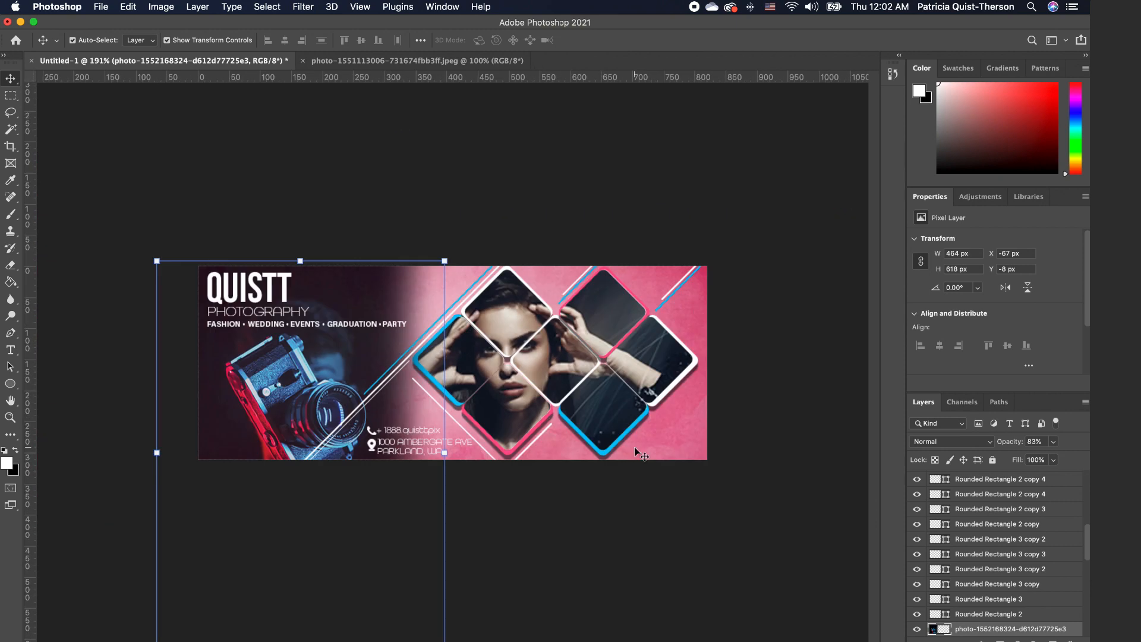
pyautogui.click(633, 447)
pyautogui.scroll(4, 558, 419)
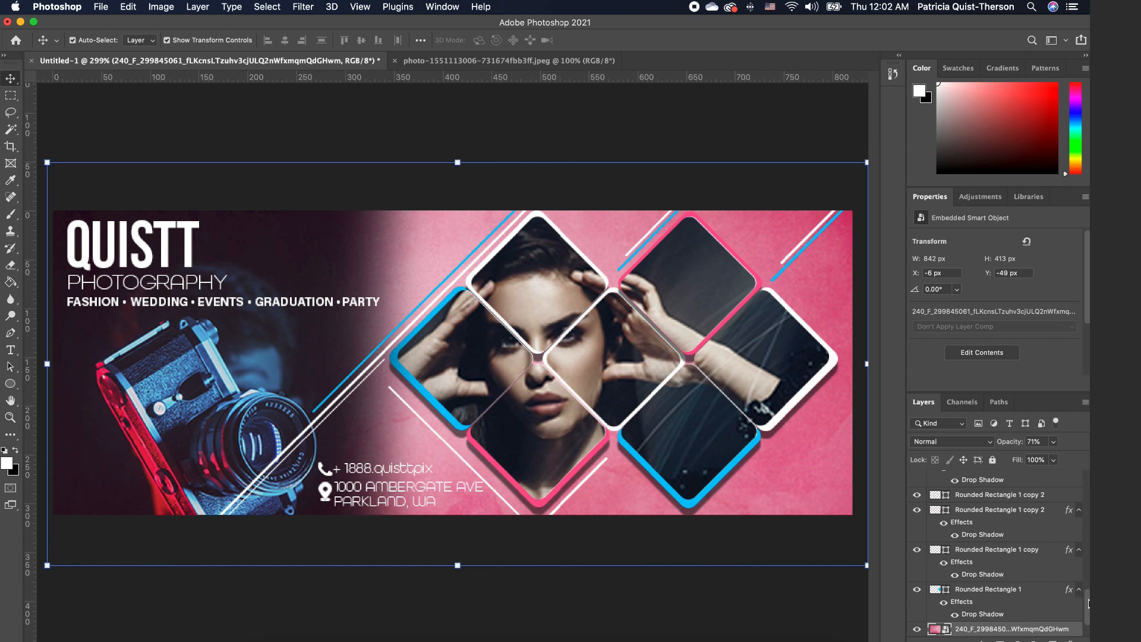
pyautogui.moveTo(1089, 604); pyautogui.dragTo(1089, 483)
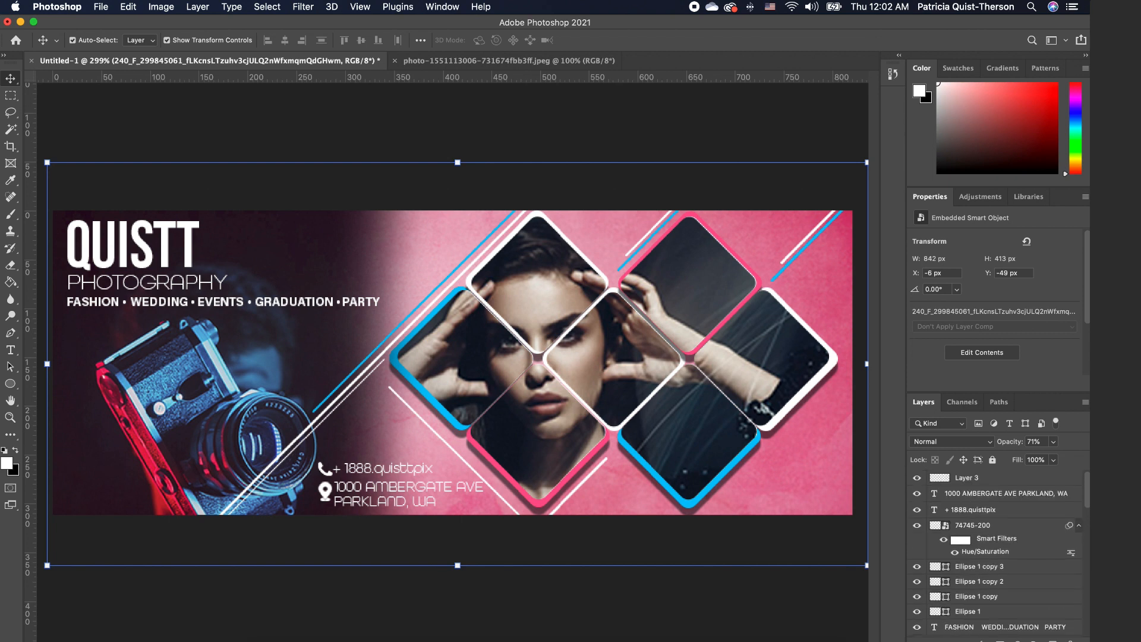
pyautogui.click(991, 479)
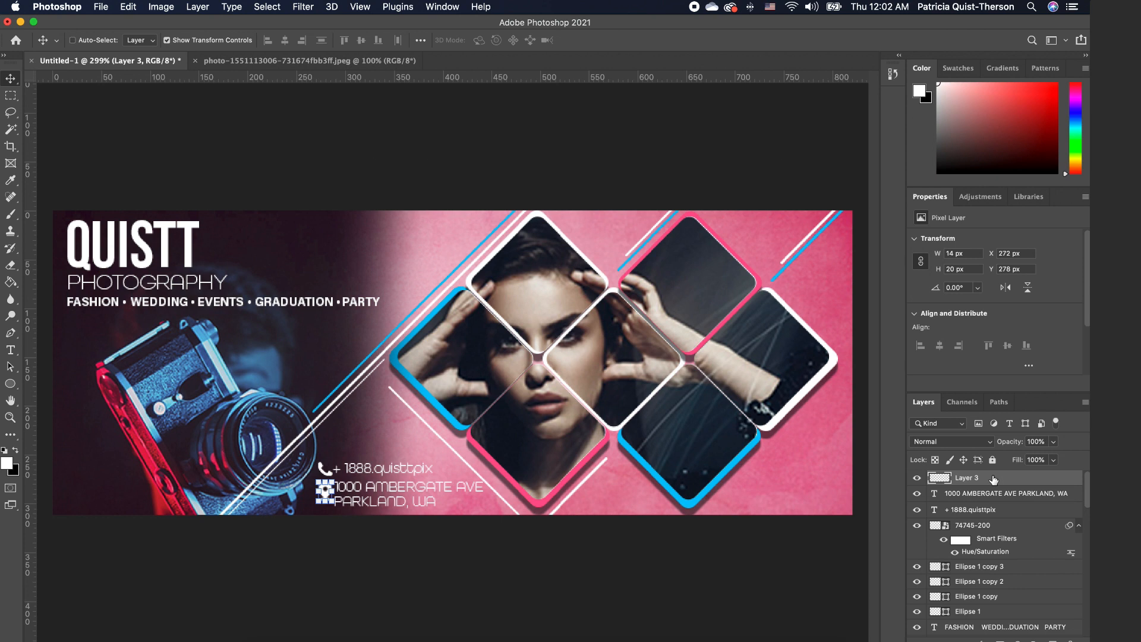
# Stamp all visible layers into Layer 4 and clip a new Color Lookup adjustment to it.
pyautogui.press('super+alt+shift+e')
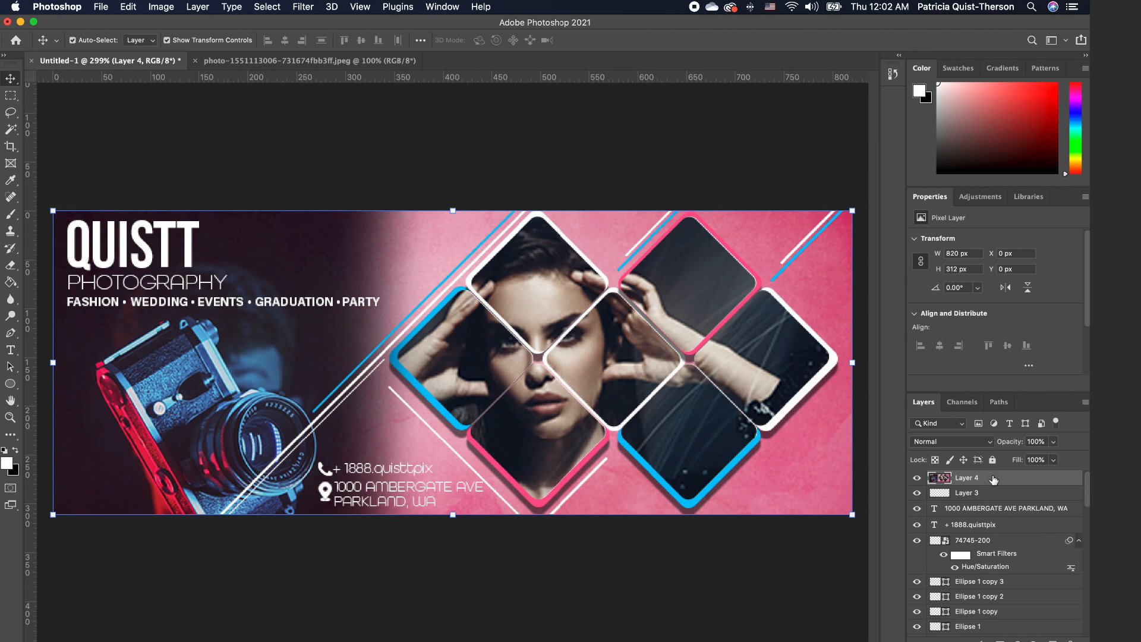
pyautogui.keyDown('super'); pyautogui.click(993, 479); pyautogui.keyUp('super')
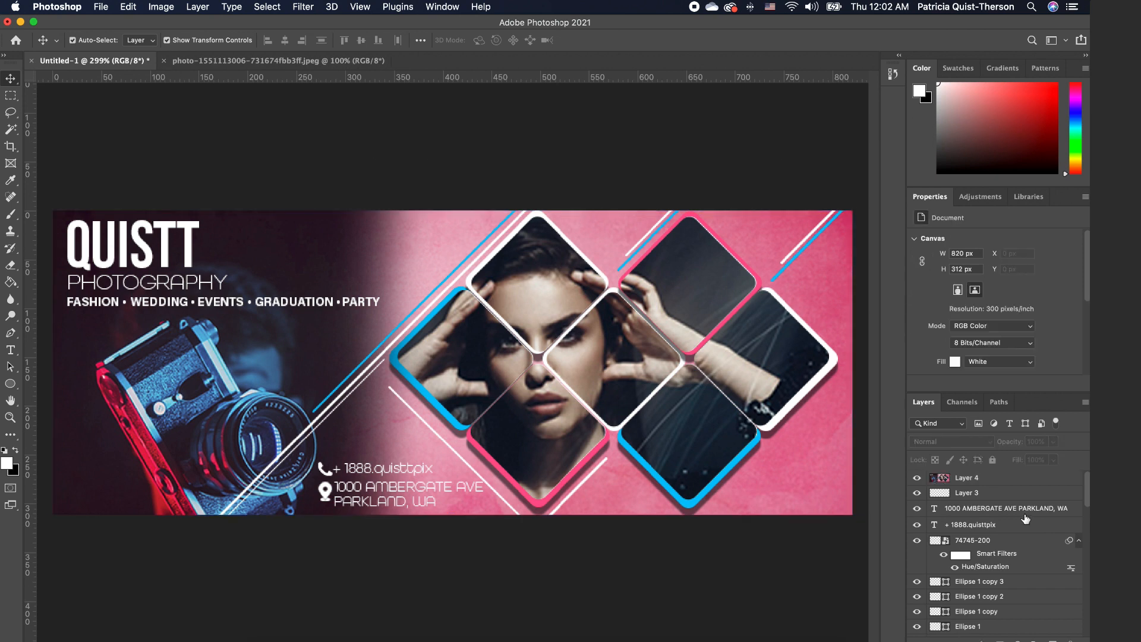
pyautogui.click(1004, 480)
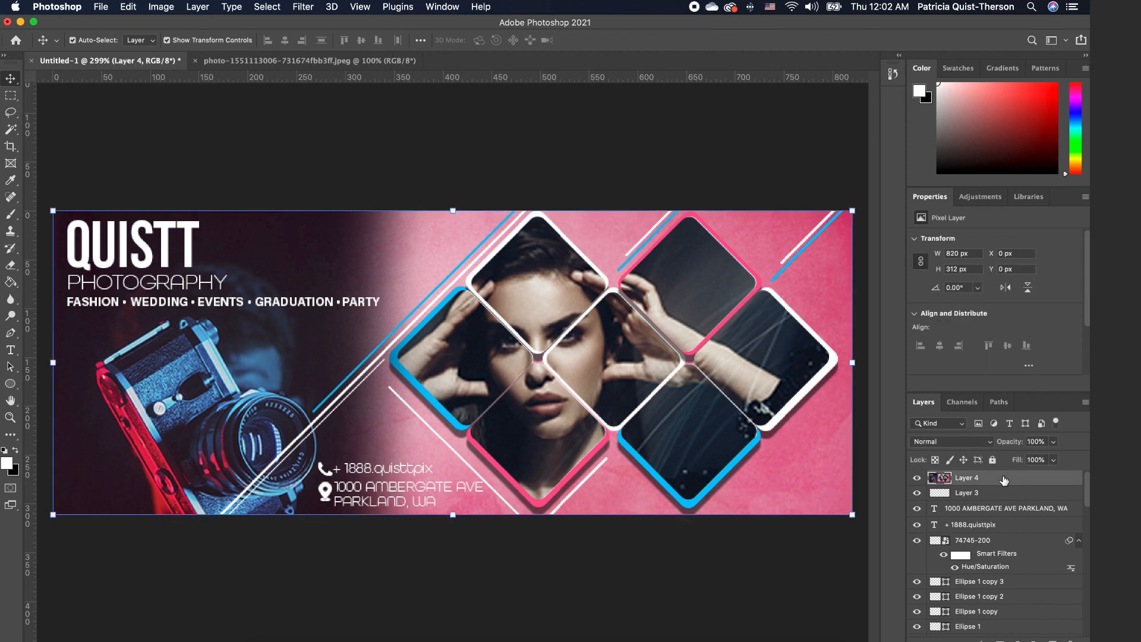
pyautogui.click(1018, 640)
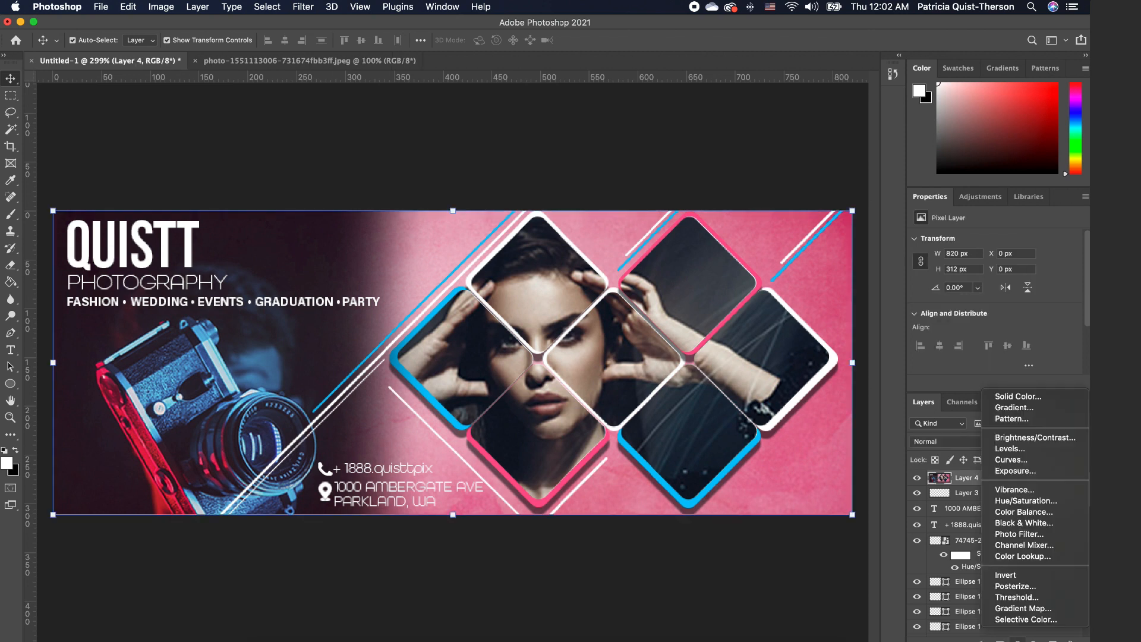
pyautogui.click(1022, 557)
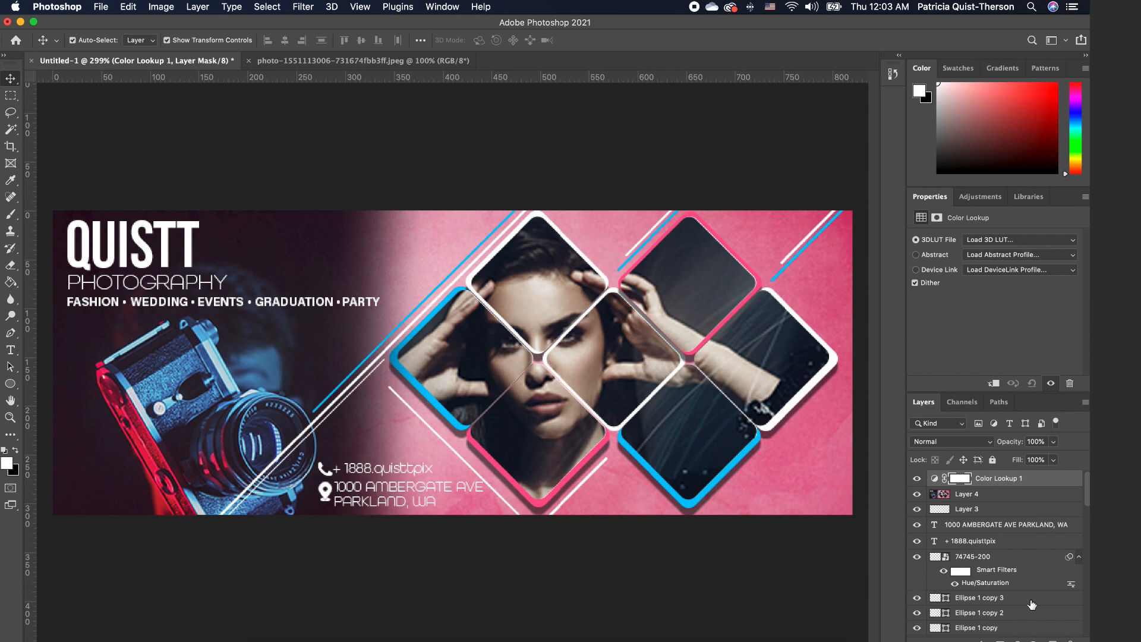
pyautogui.keyDown('alt'); pyautogui.click(940, 483); pyautogui.keyUp('alt')
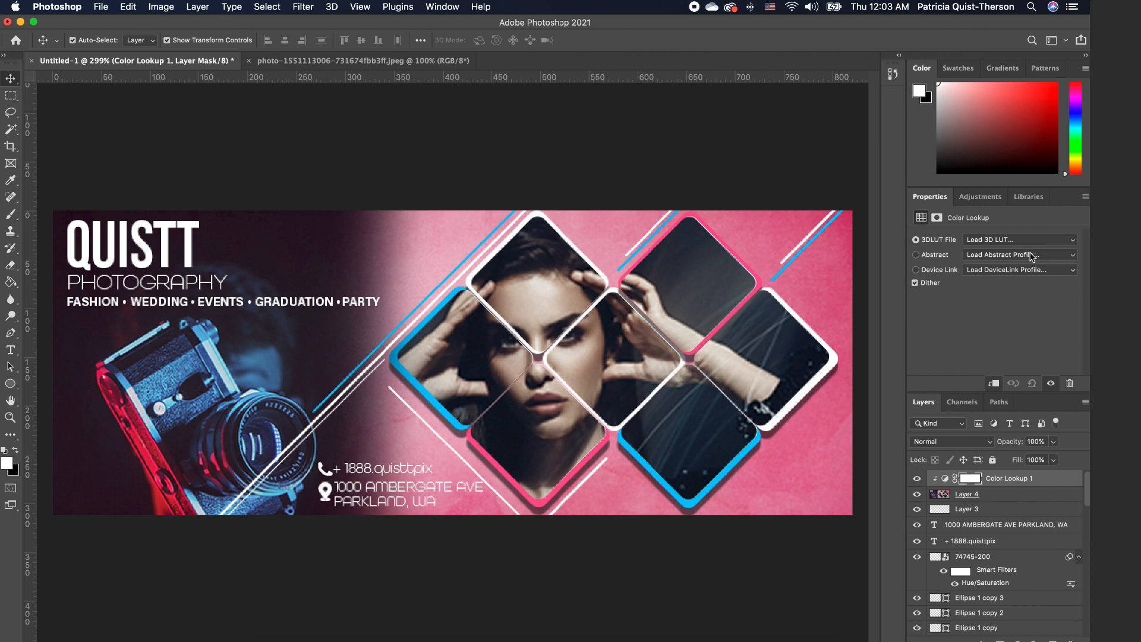
# Compare Bleach Bypass, Candlelight and DropBlues looks, then settle on 3Strip.look.
pyautogui.click(1048, 241)
pyautogui.click(1031, 299)
pyautogui.click(1025, 244)
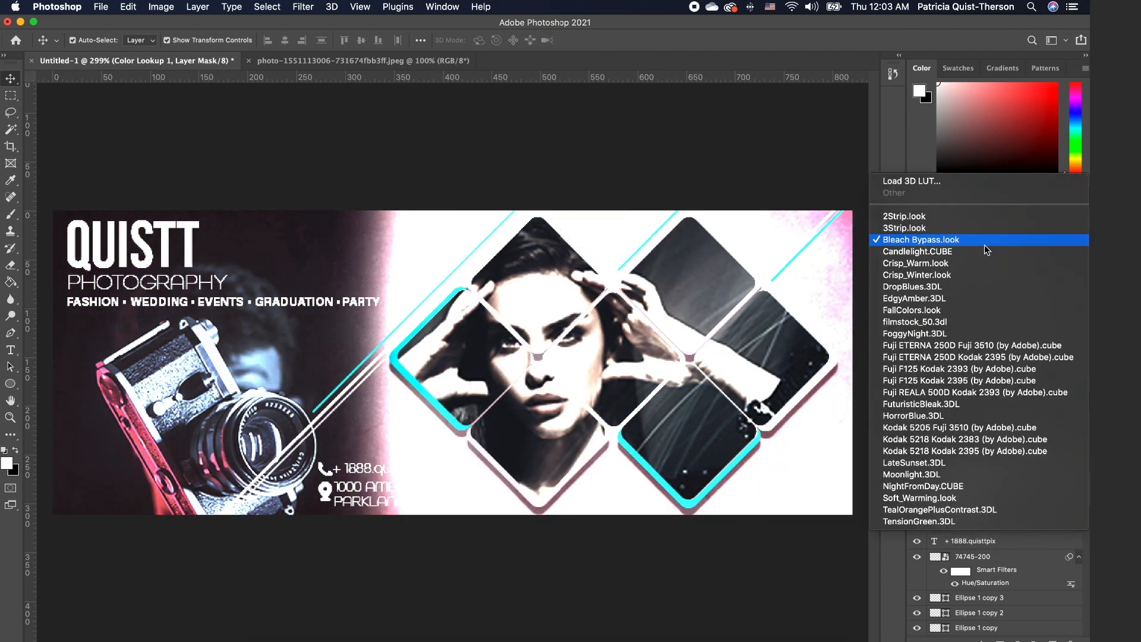
pyautogui.click(919, 252)
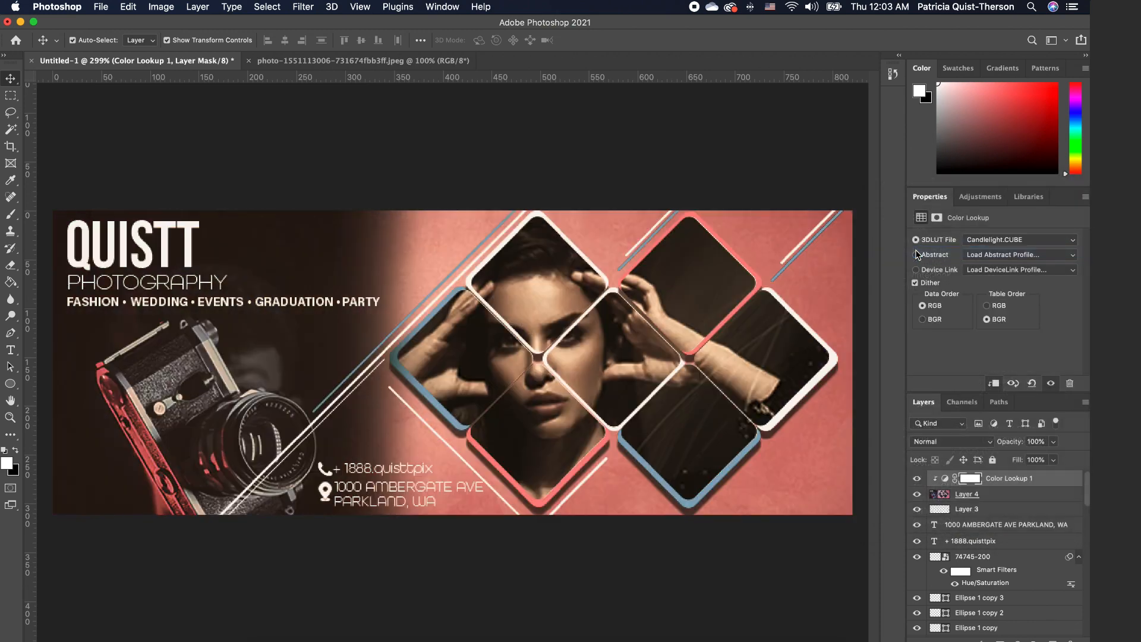
pyautogui.click(1036, 245)
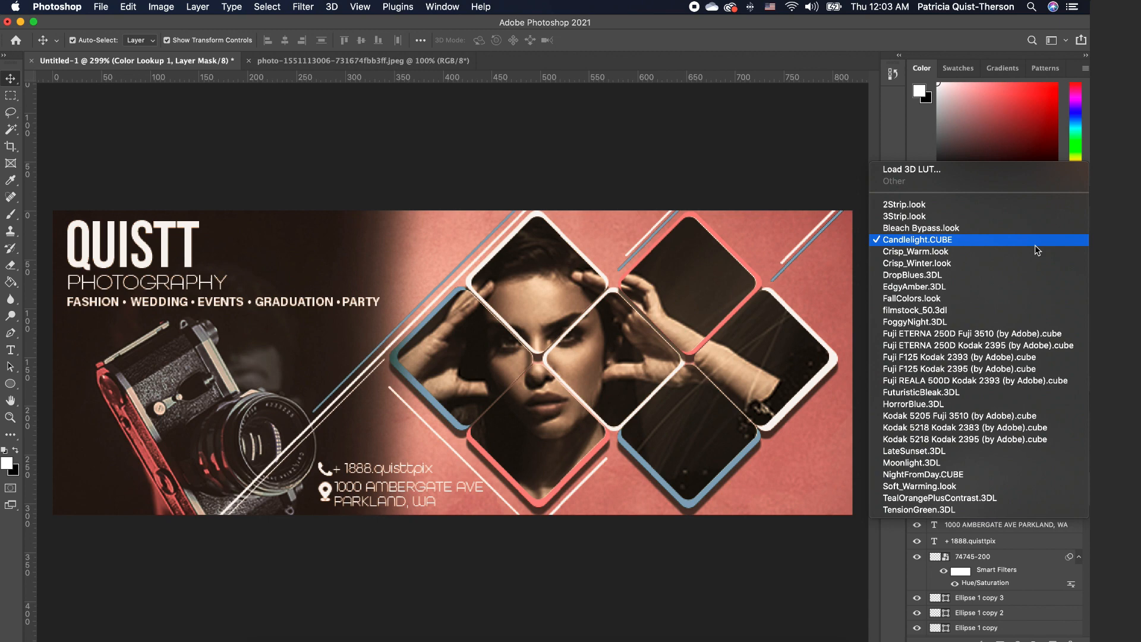
pyautogui.click(954, 275)
pyautogui.click(997, 238)
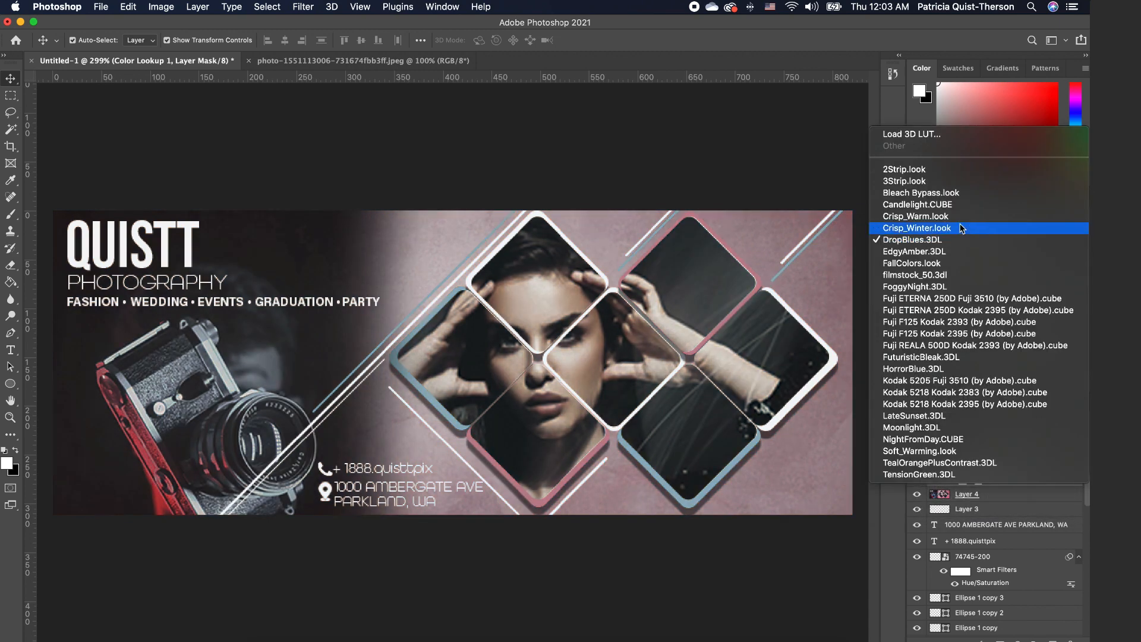
pyautogui.click(917, 182)
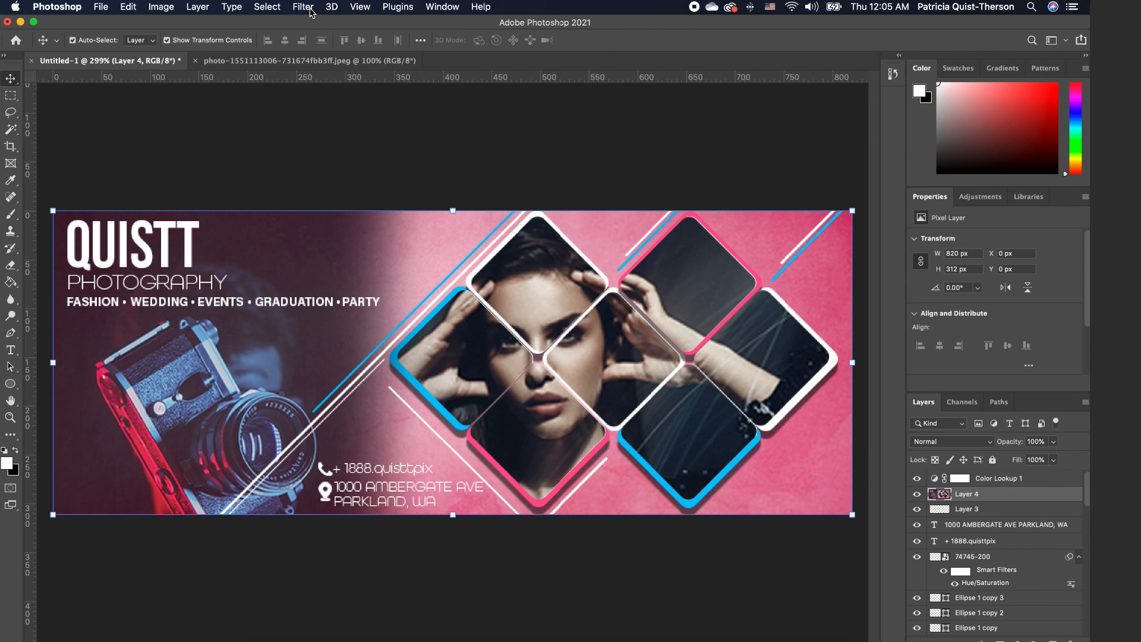
pyautogui.click(307, 9)
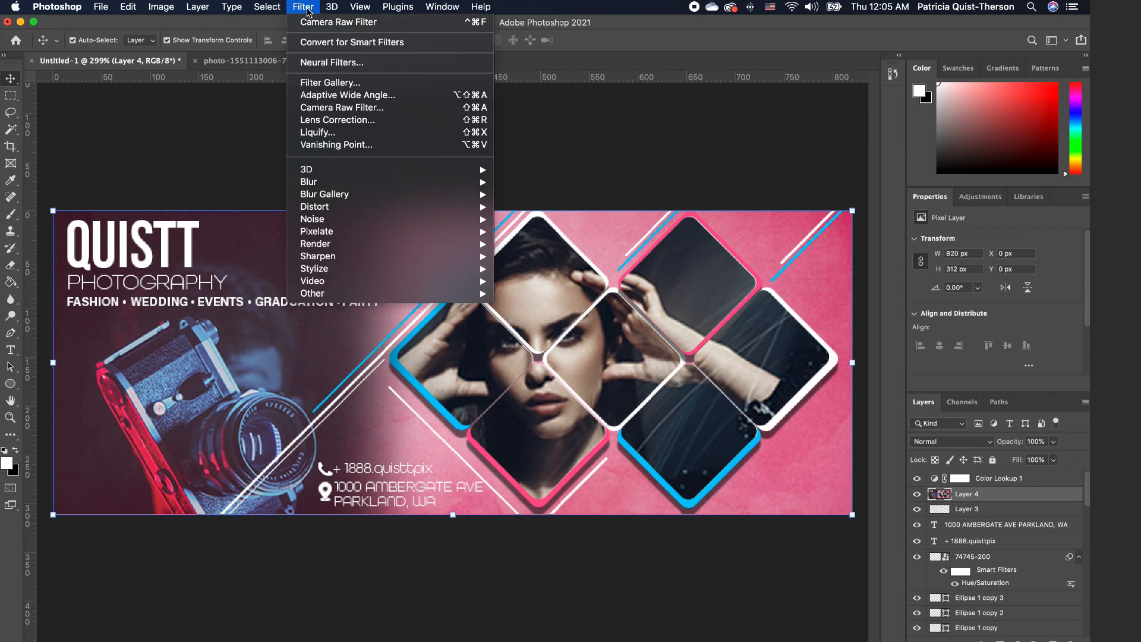
# Apply a Camera Raw Filter to Layer 4: Vibrance +65, Temperature -10, Saturation +16, Contrast +26.
pyautogui.click(357, 108)
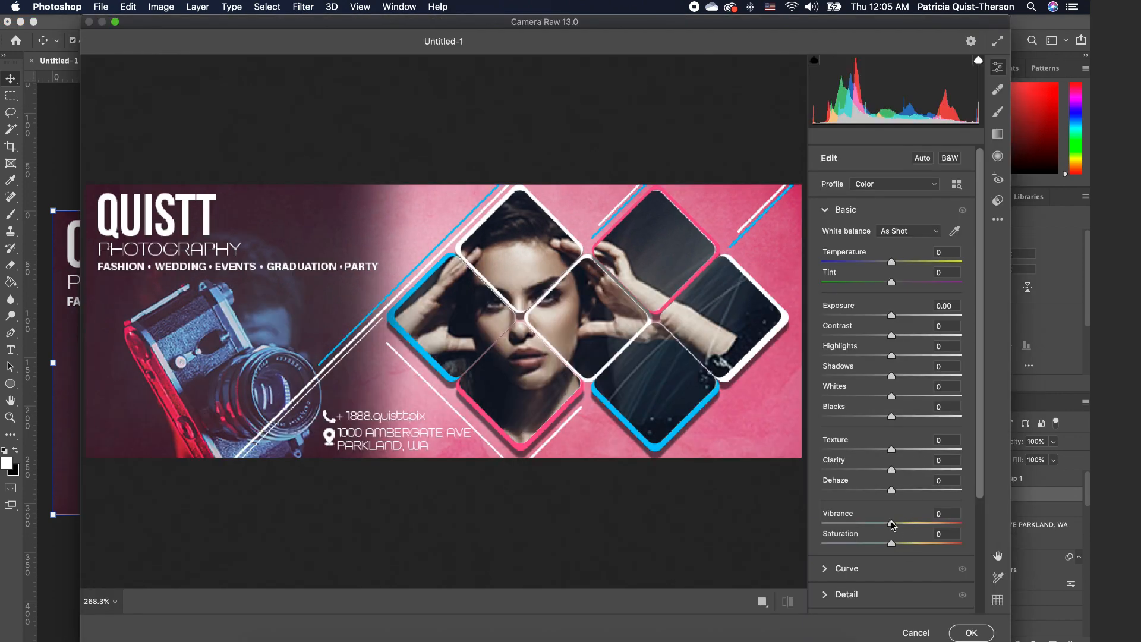
pyautogui.moveTo(892, 525); pyautogui.dragTo(937, 526)
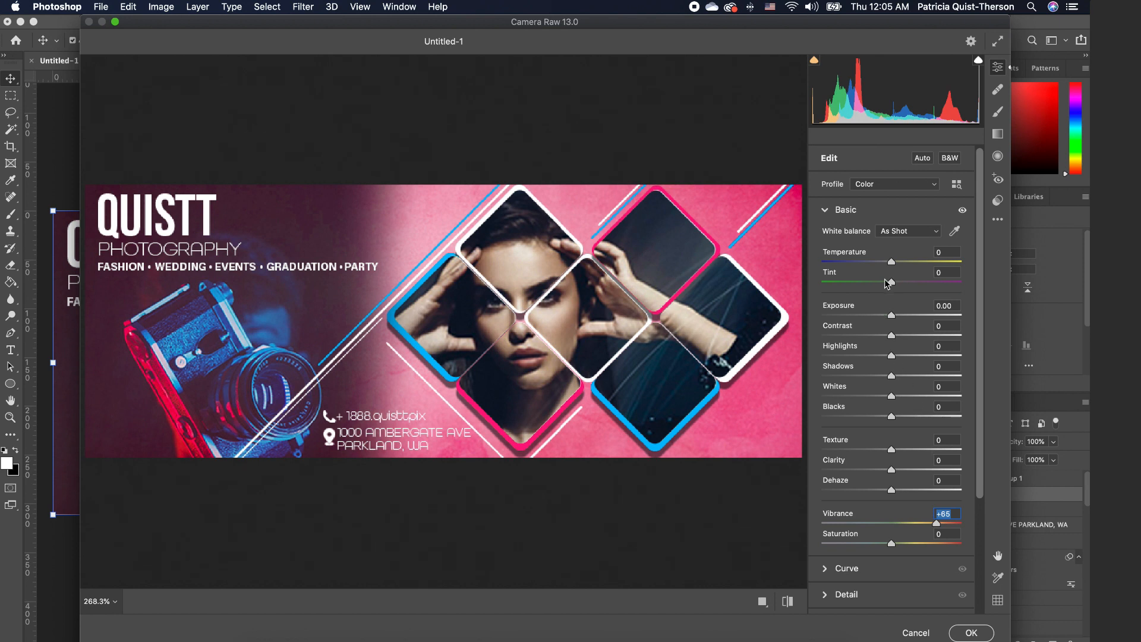
pyautogui.moveTo(890, 256); pyautogui.dragTo(884, 262)
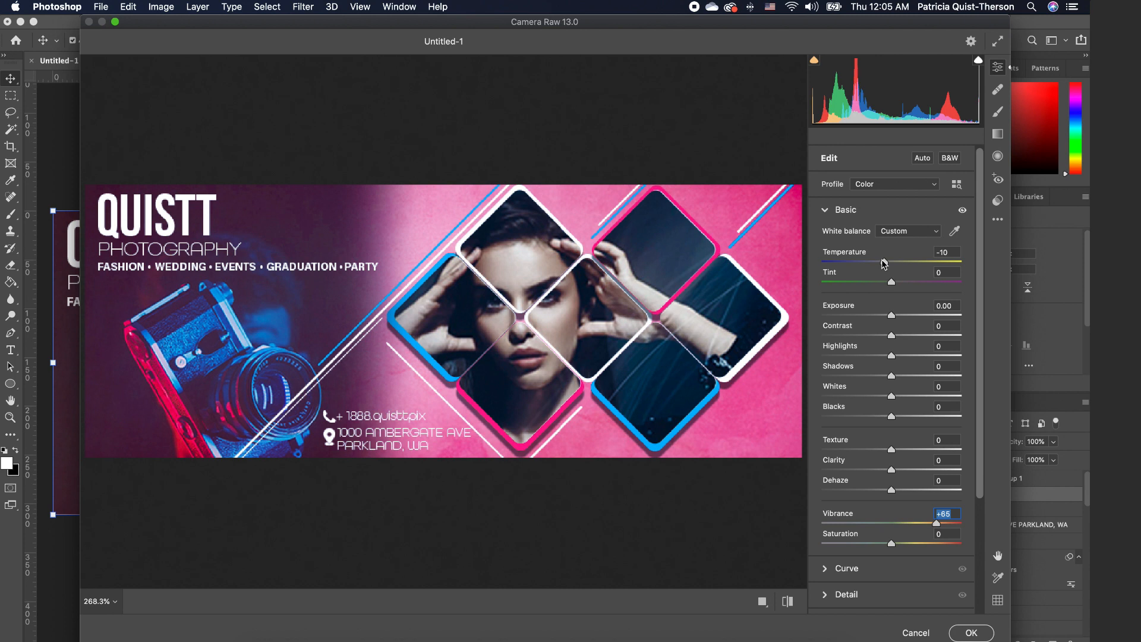
pyautogui.moveTo(884, 263); pyautogui.dragTo(885, 263)
pyautogui.moveTo(896, 545); pyautogui.dragTo(904, 547)
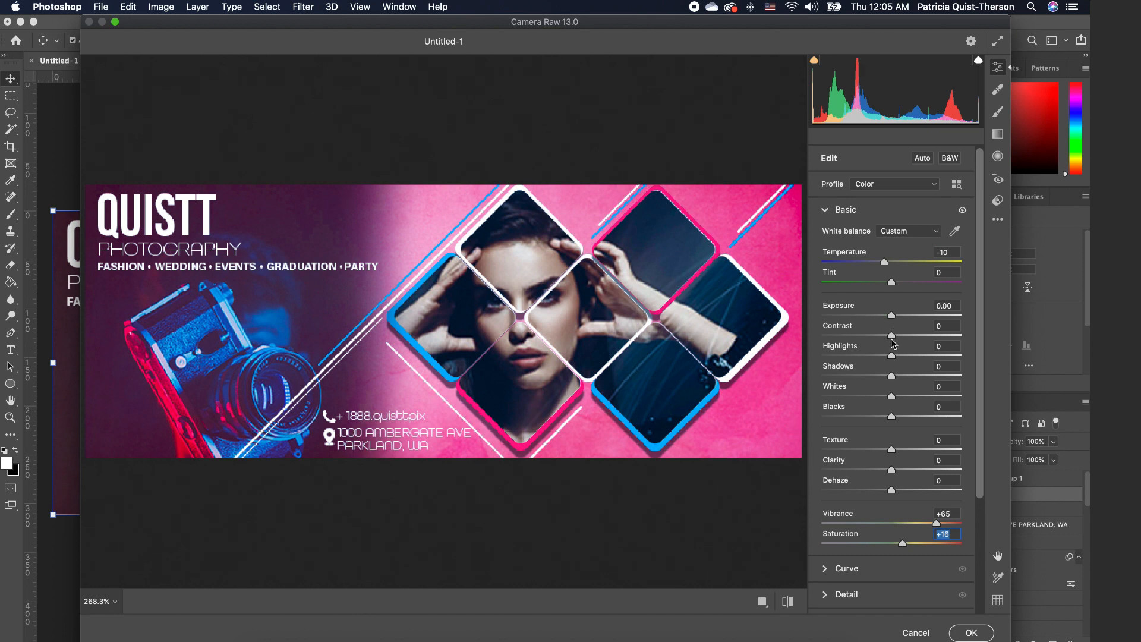
pyautogui.moveTo(892, 336); pyautogui.dragTo(911, 335)
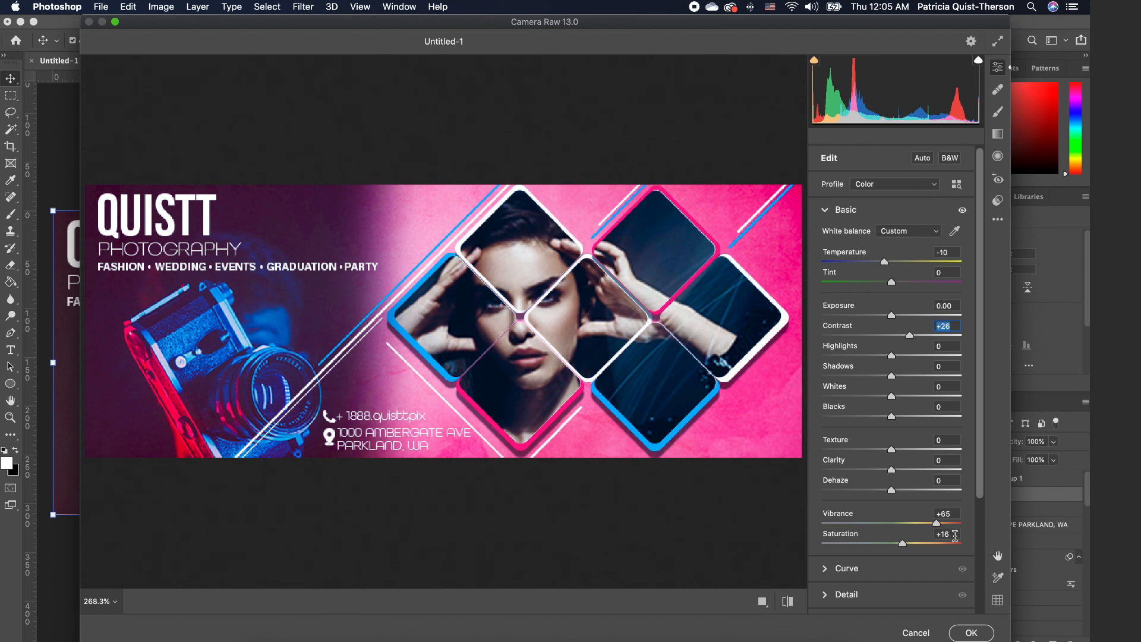
pyautogui.click(972, 632)
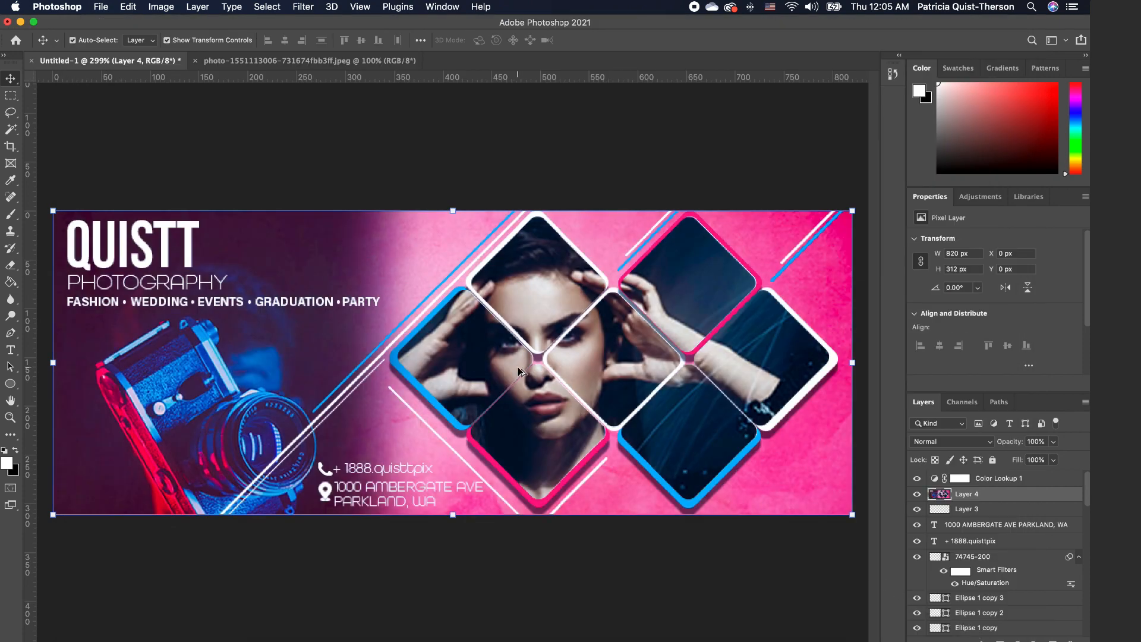
pyautogui.scroll(1, 517, 367)
pyautogui.scroll(-2, 516, 368)
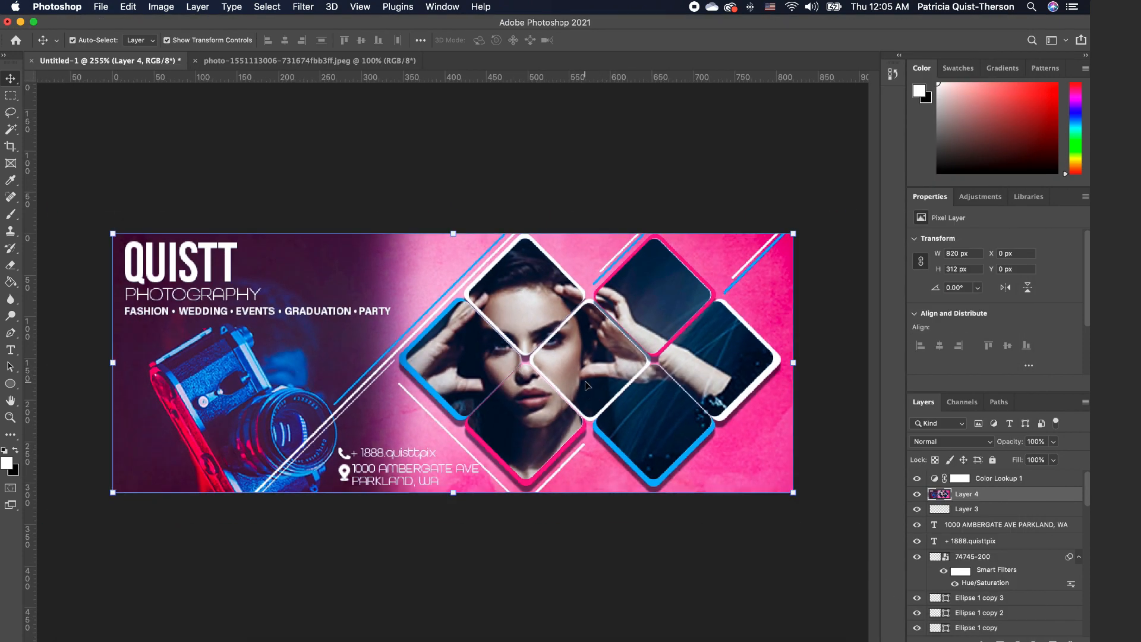
pyautogui.click(645, 527)
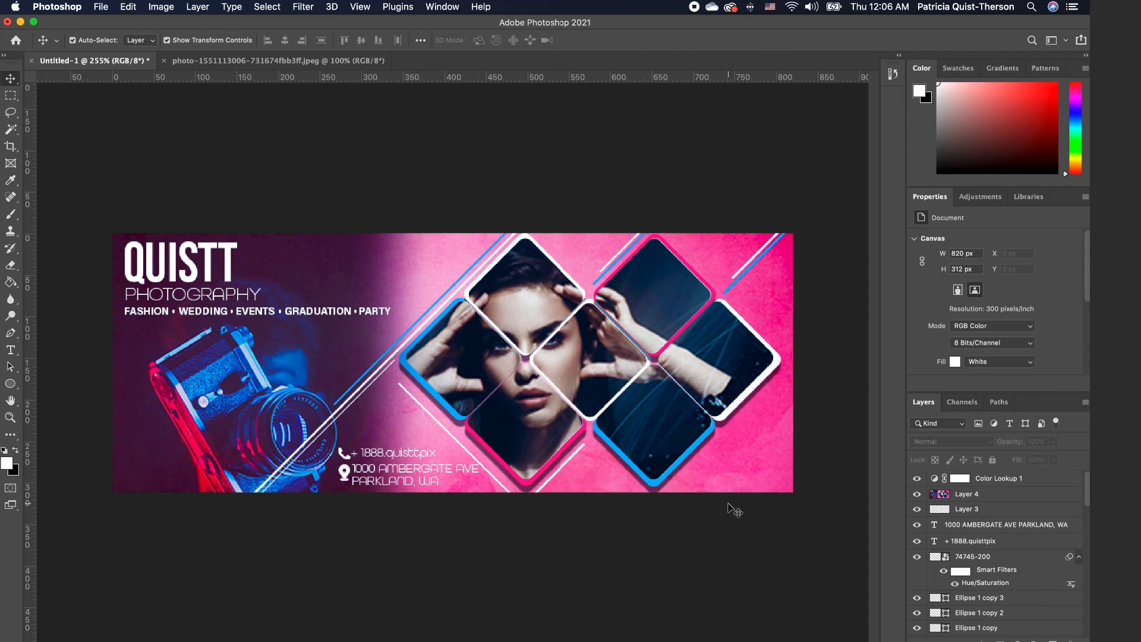
pyautogui.scroll(3, 735, 510)
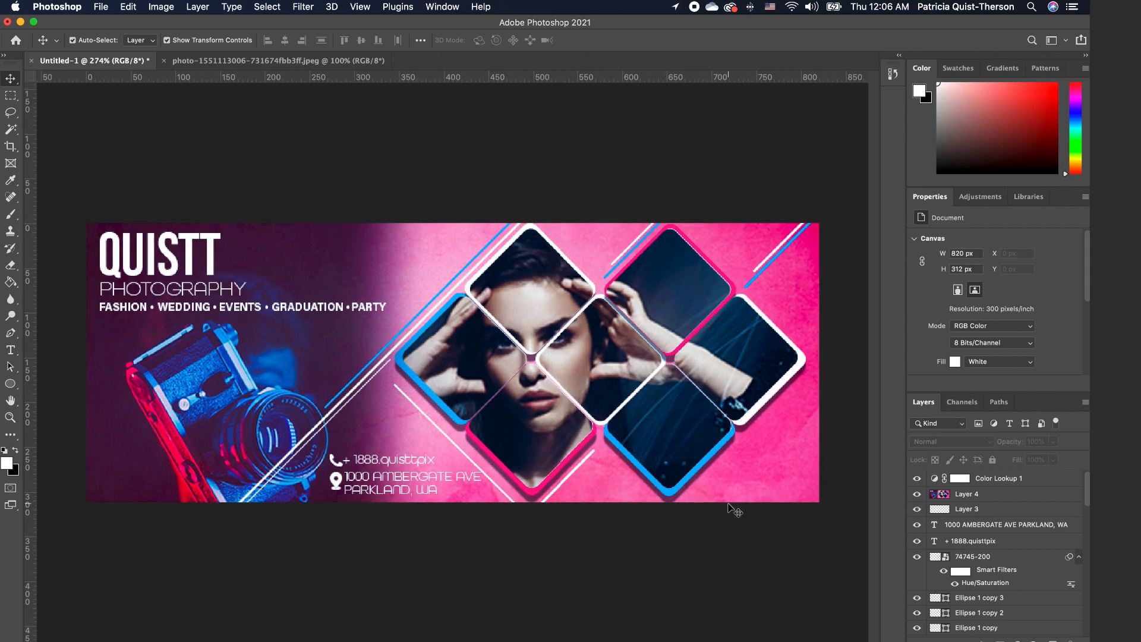